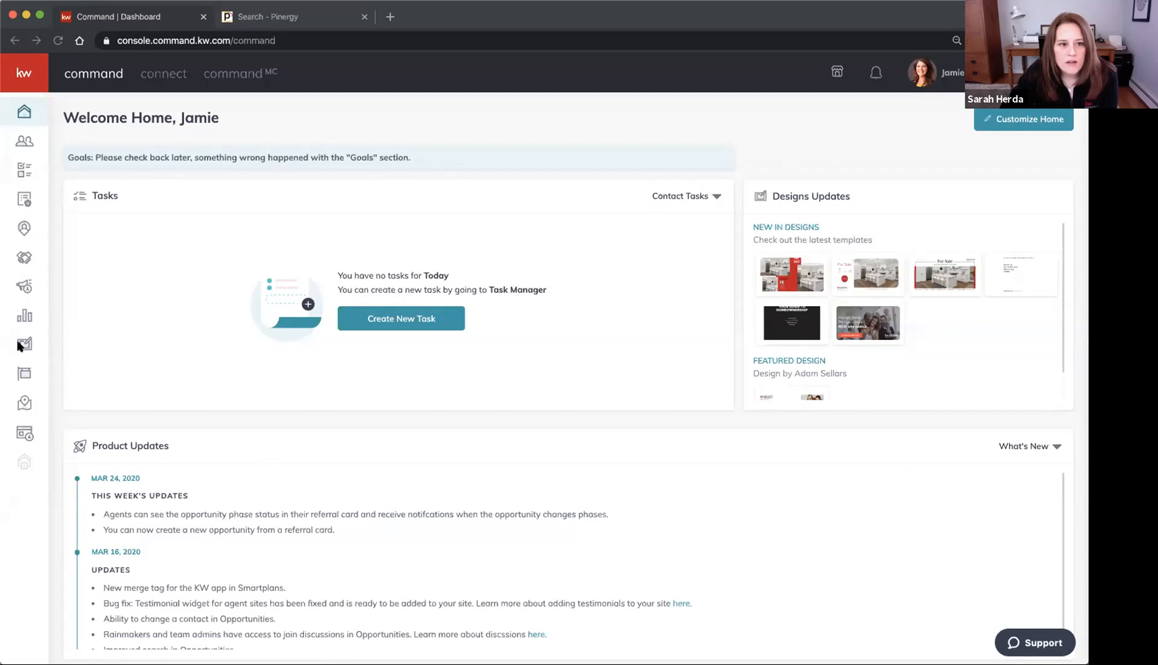
Switch from the Command home dashboard to the Designs section in the left sidebar
scroll(18, 341, "up", 5)
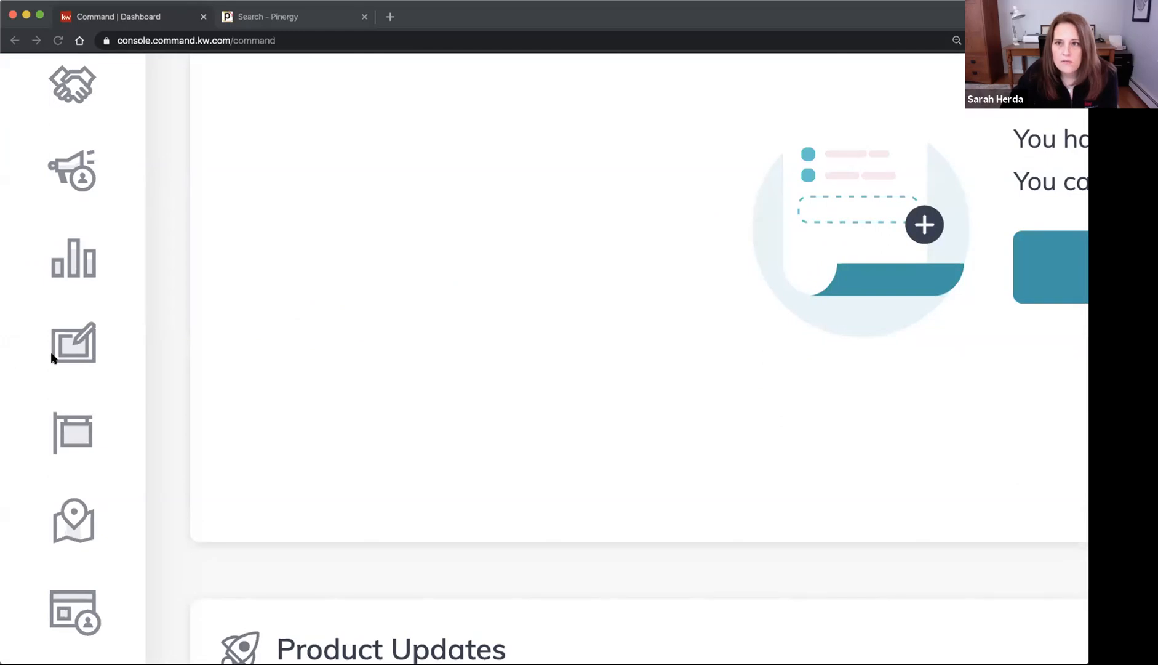
scroll(52, 357, "down", 5)
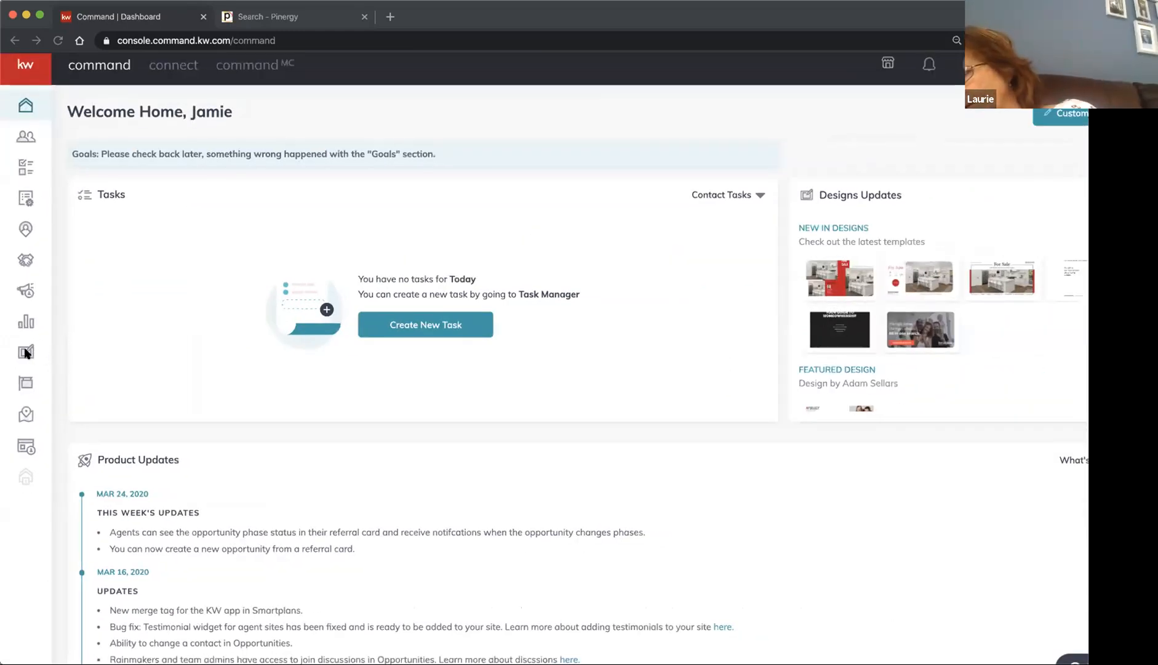
left_click(24, 352)
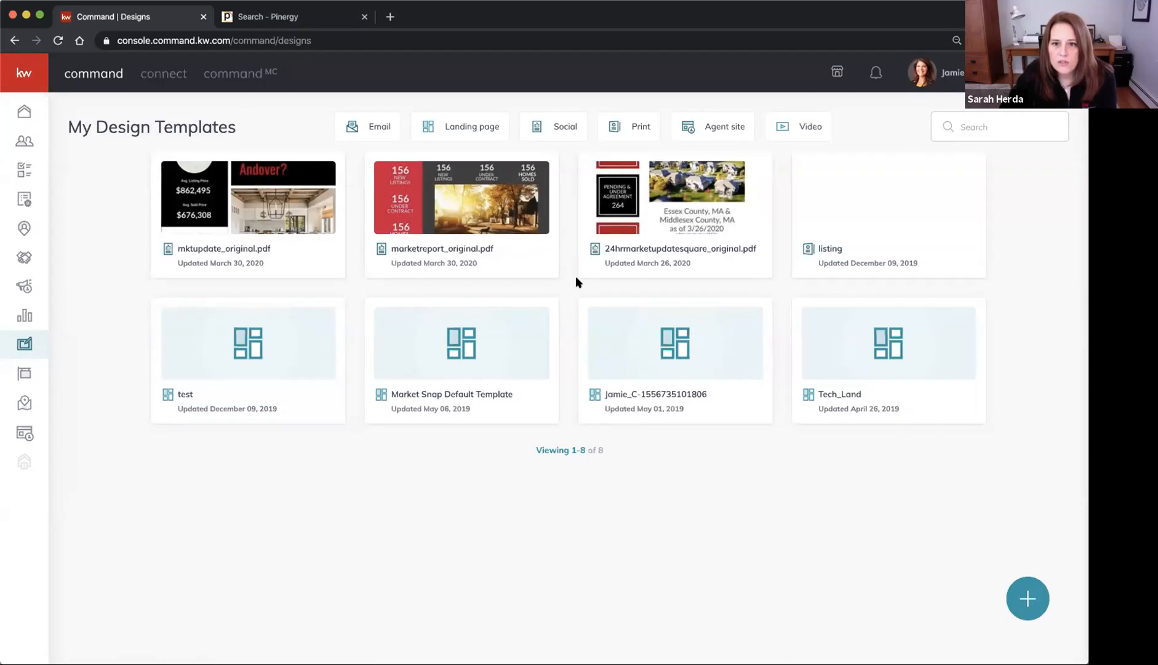
Create a new design with the Import PDF option and continue to the import page
left_click(1028, 597)
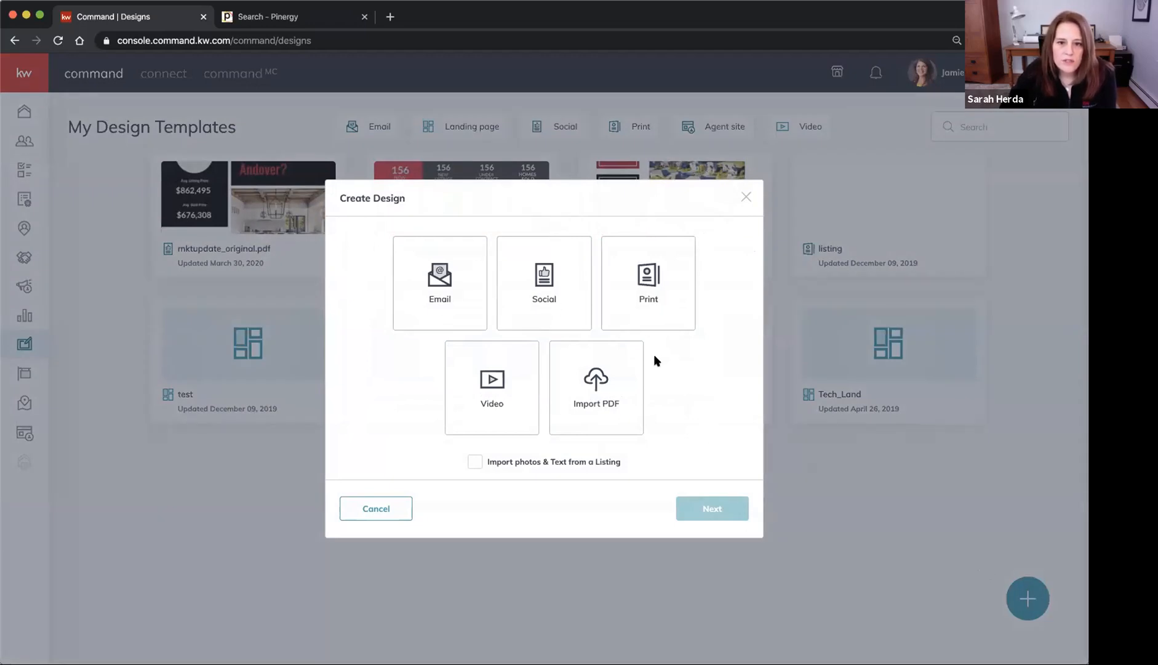
left_click(588, 392)
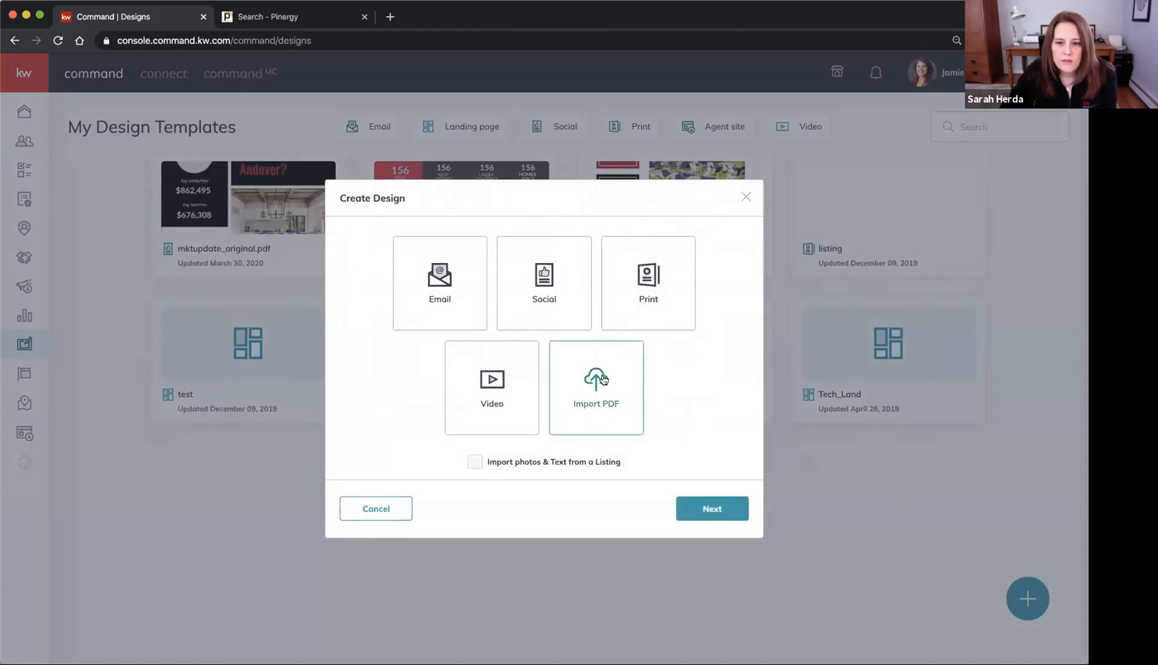
left_click(716, 506)
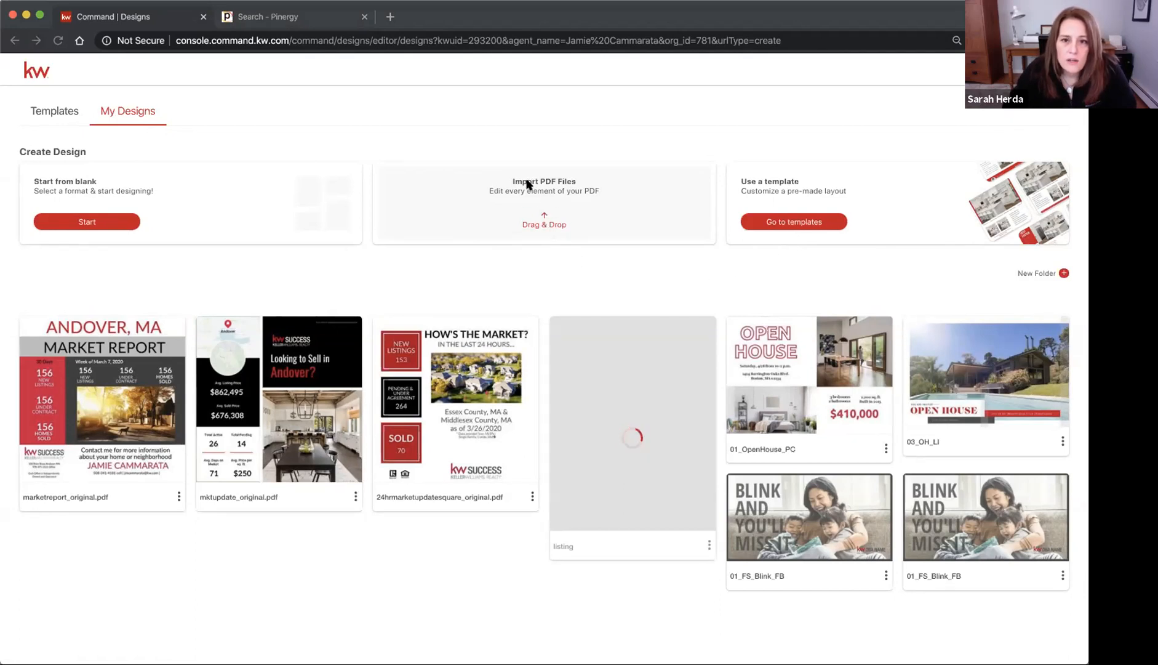
Import town24hrmktrpt_template.pdf through the Drag & Drop area under Import PDF Files
left_click(543, 227)
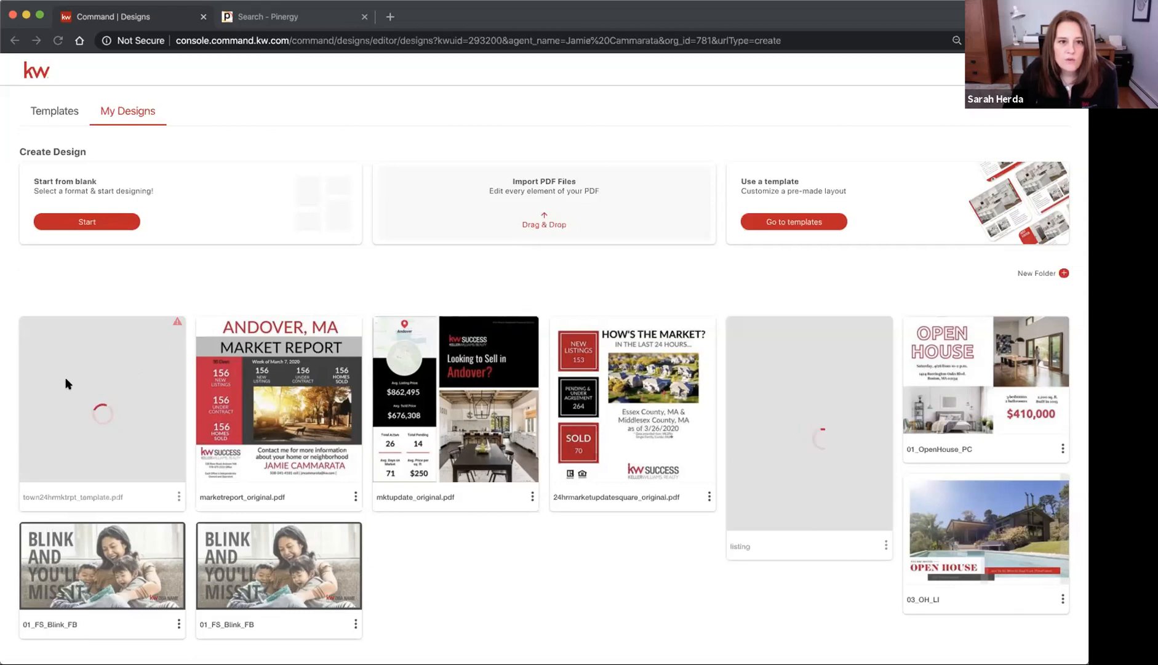
scroll(67, 384, "up", 5)
Choose Fix from the town24hrmktrpt_template.pdf card's three-dot menu
scroll(67, 384, "left", 1)
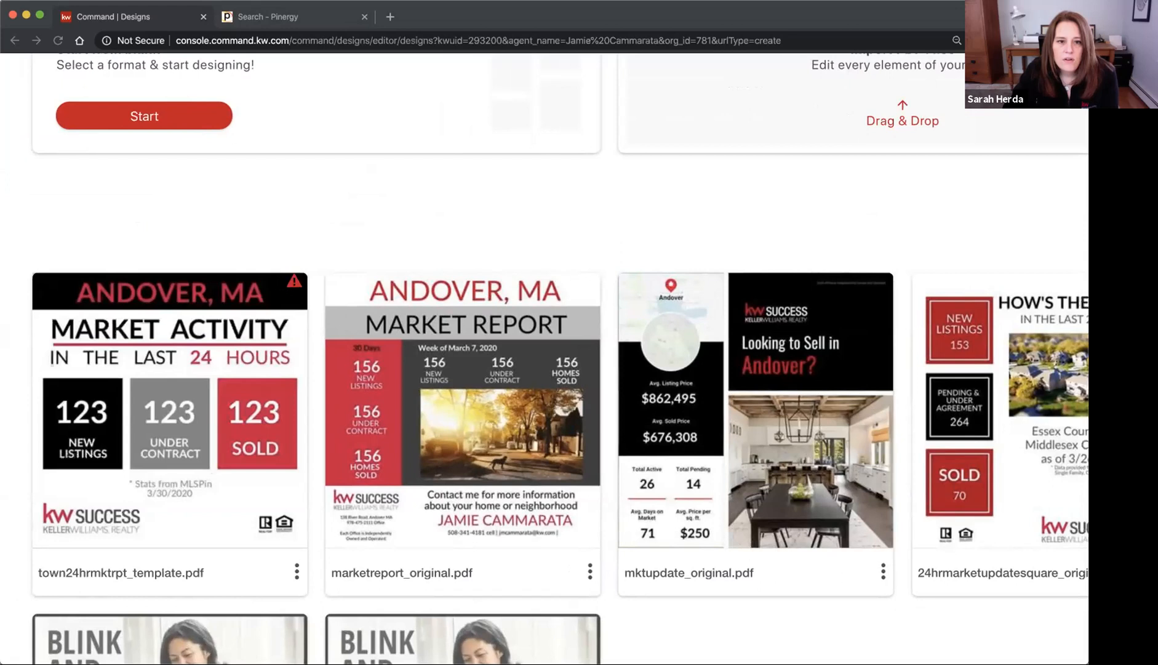
left_click(296, 571)
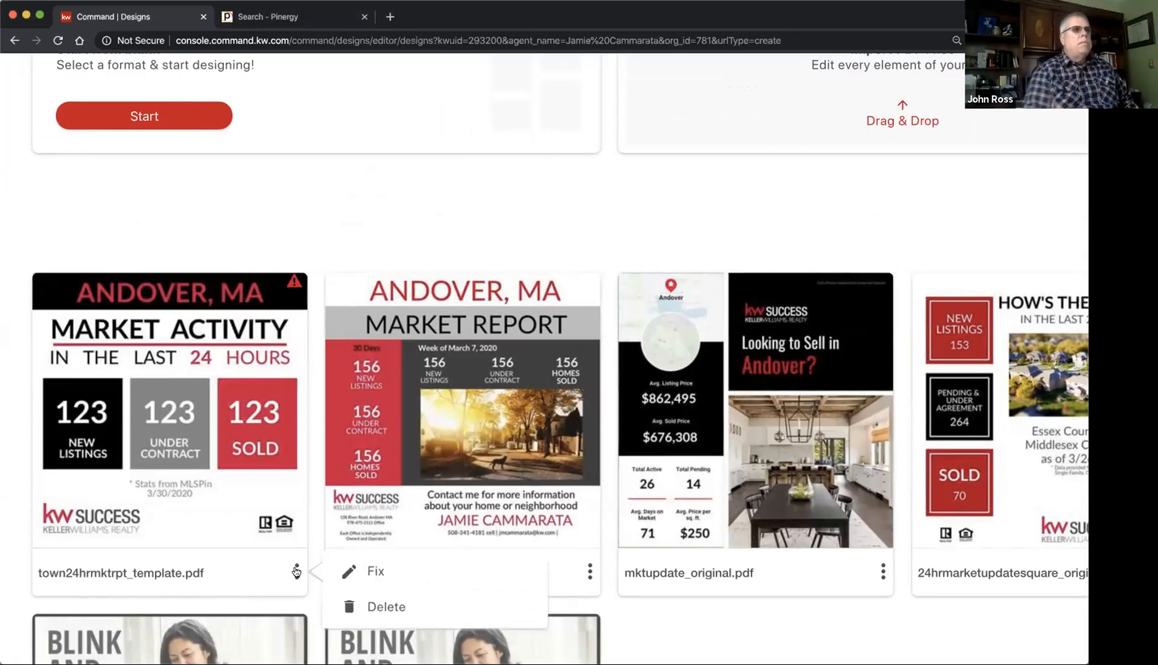
left_click(303, 573)
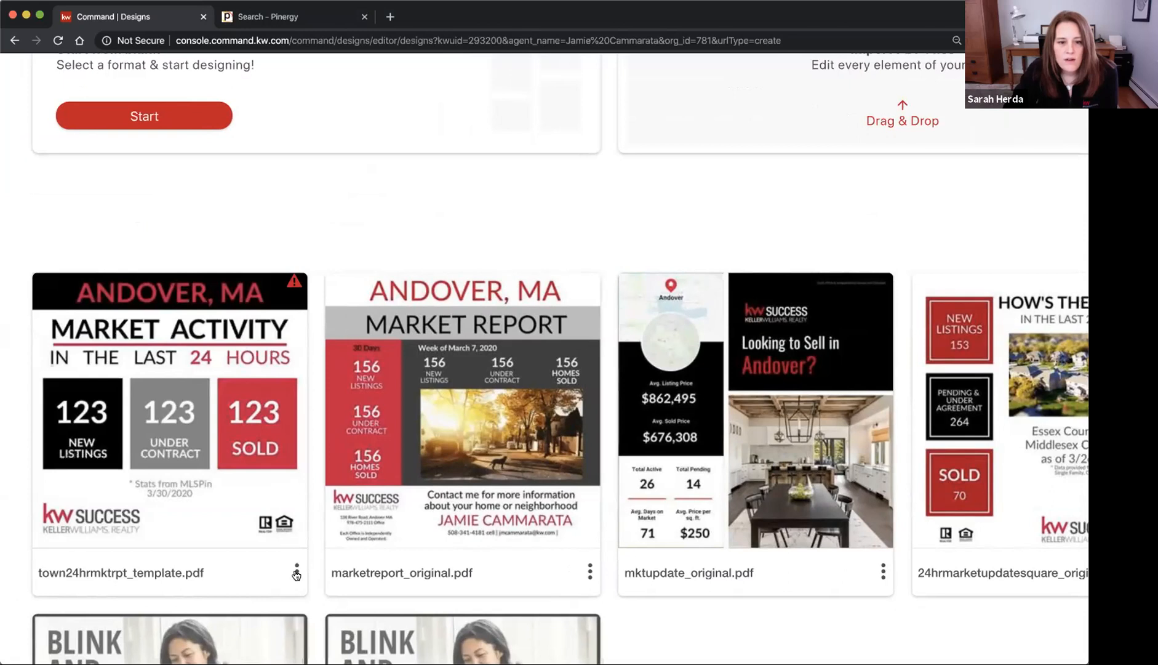
left_click(296, 573)
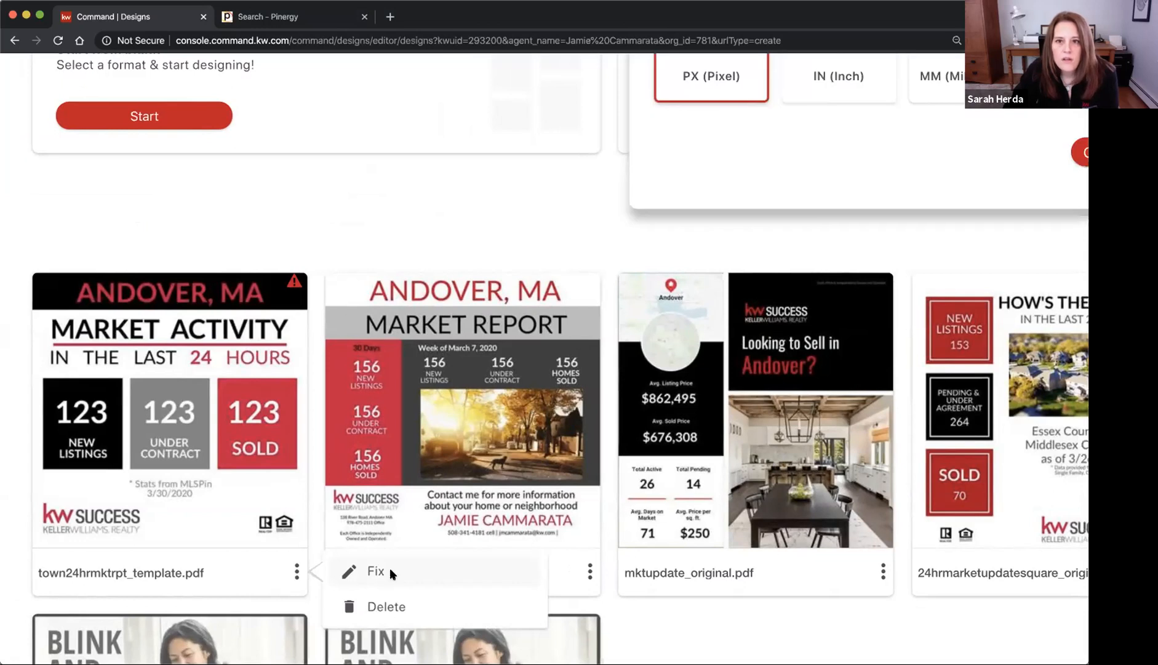
scroll(414, 500, "down", 5)
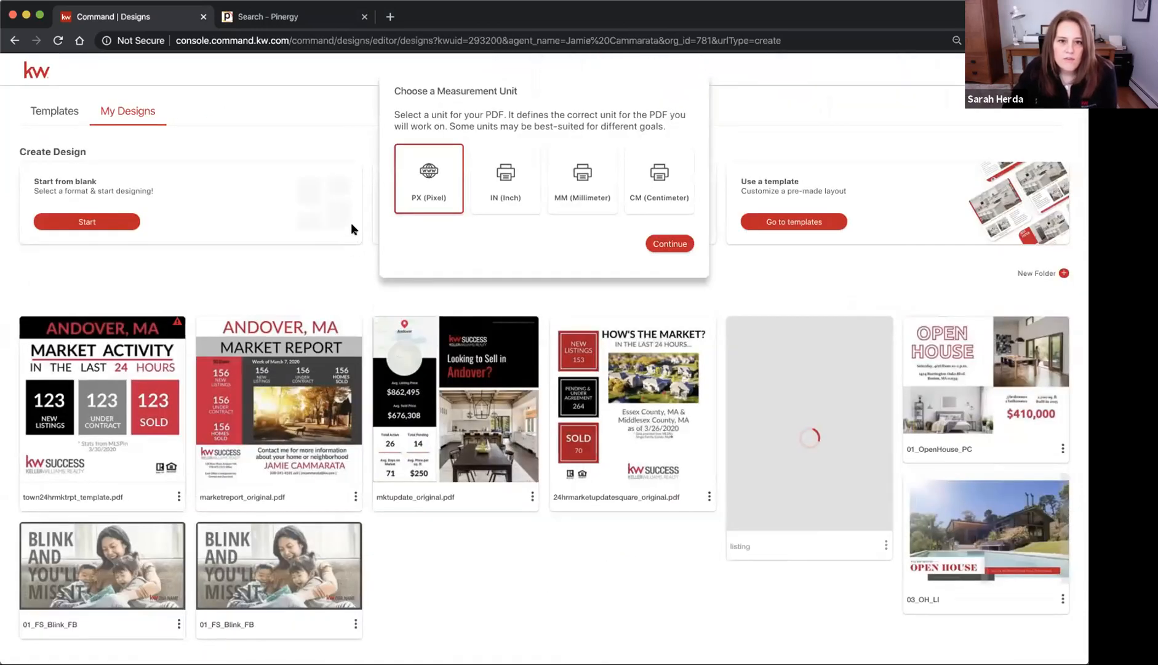
Apply the Inch (IN) measurement unit, then open town24hrmktrpt_template.pdf in the editor
left_click(506, 180)
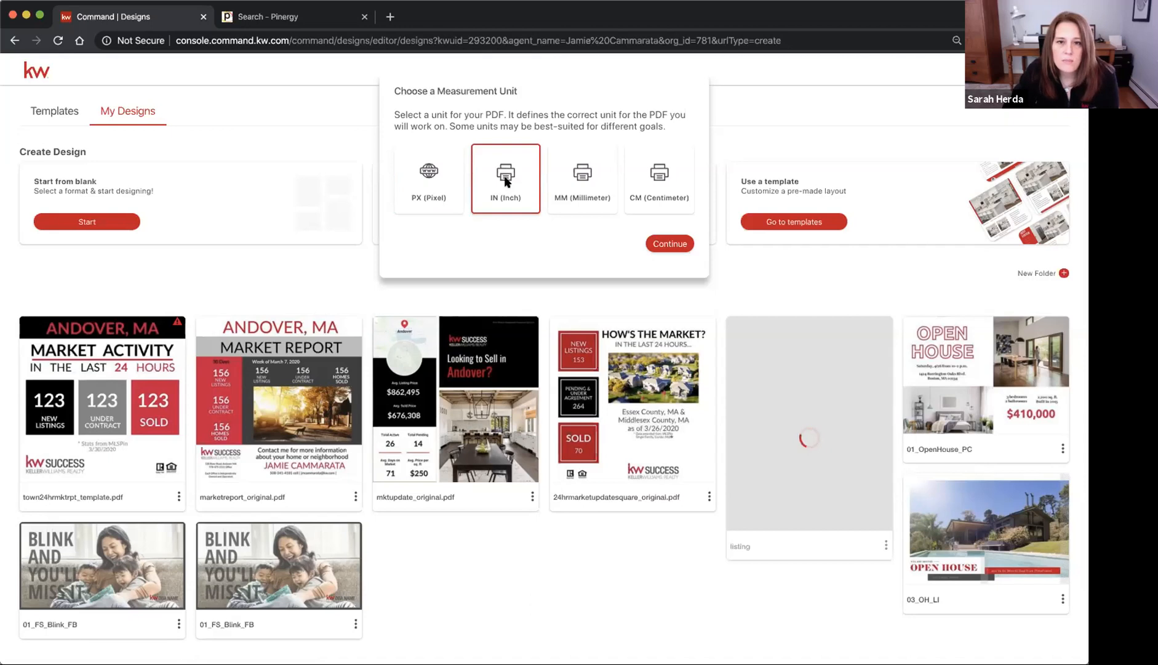
left_click(672, 246)
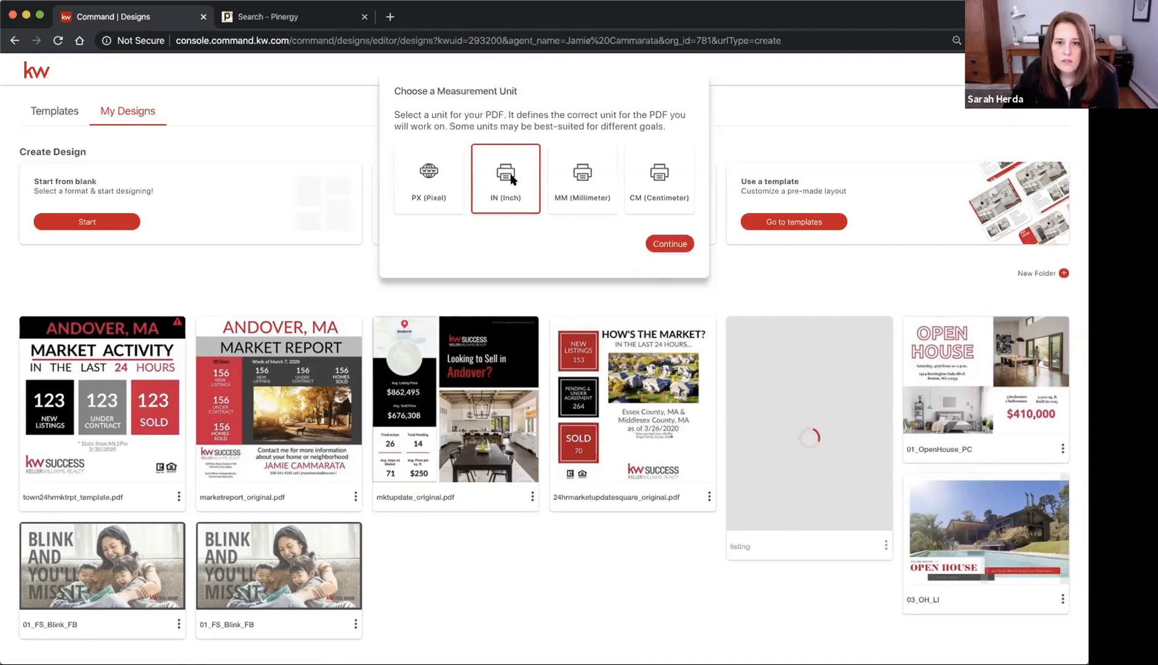
left_click(672, 244)
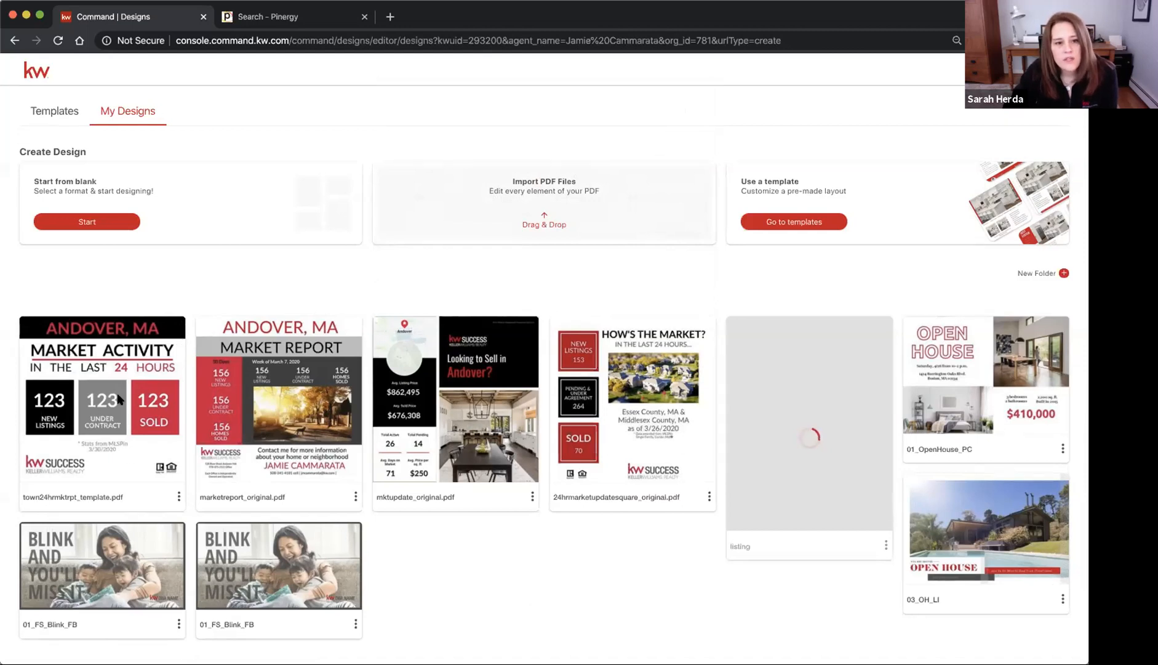
left_click(115, 423)
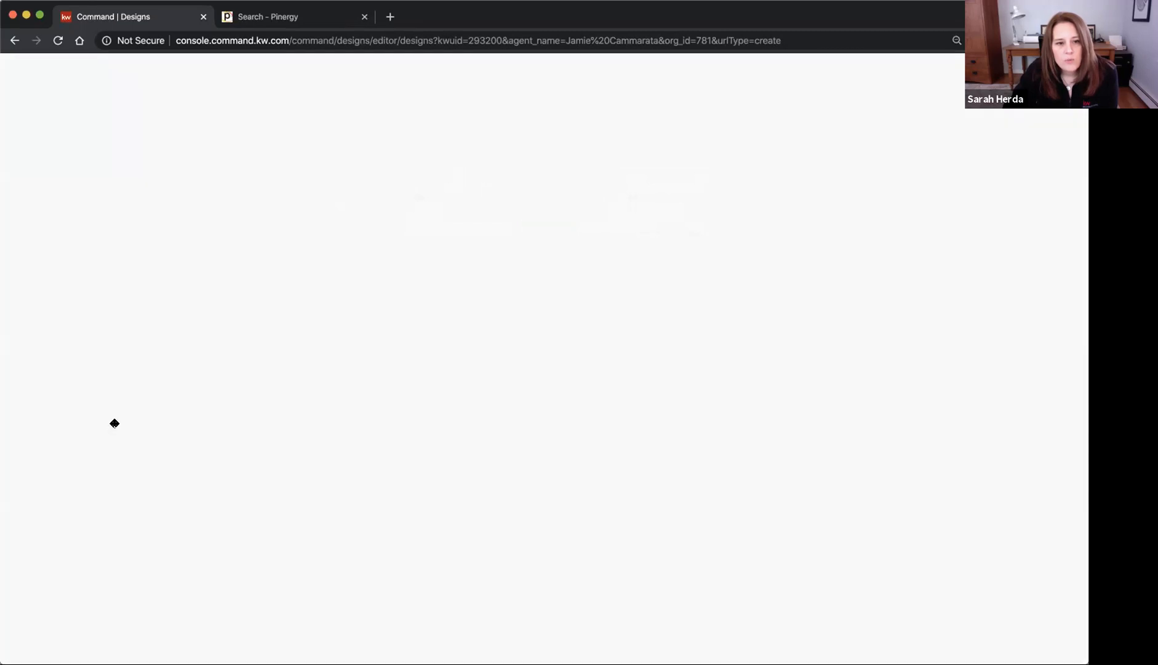
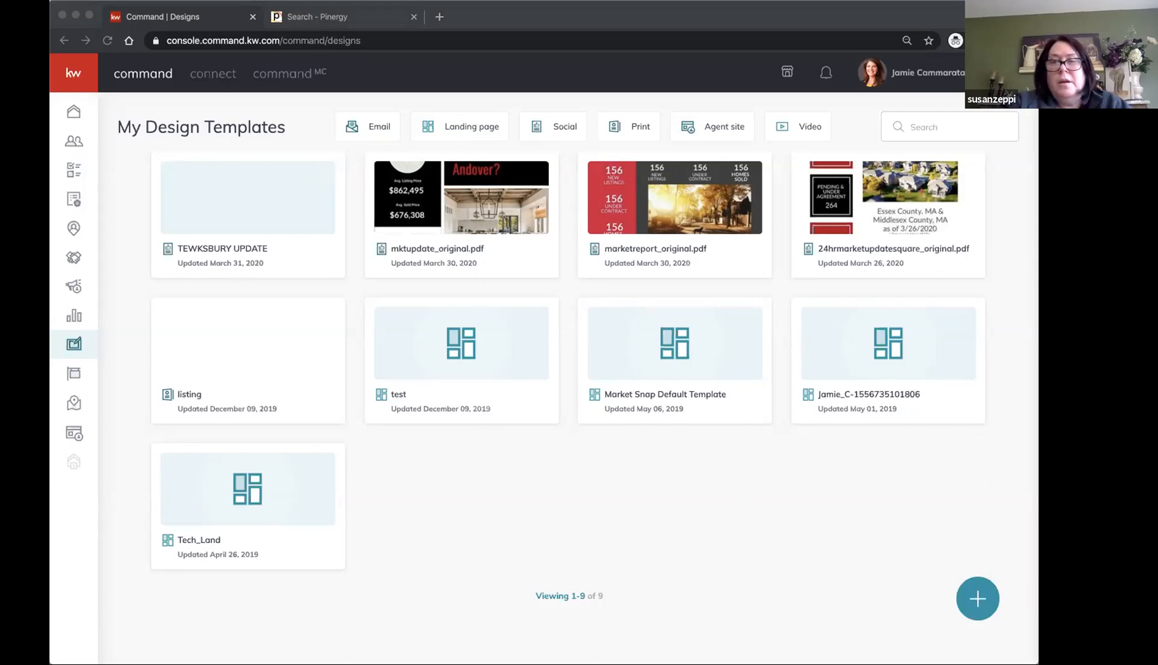
Return to the browser and reload the list of saved designs
left_click(496, 623)
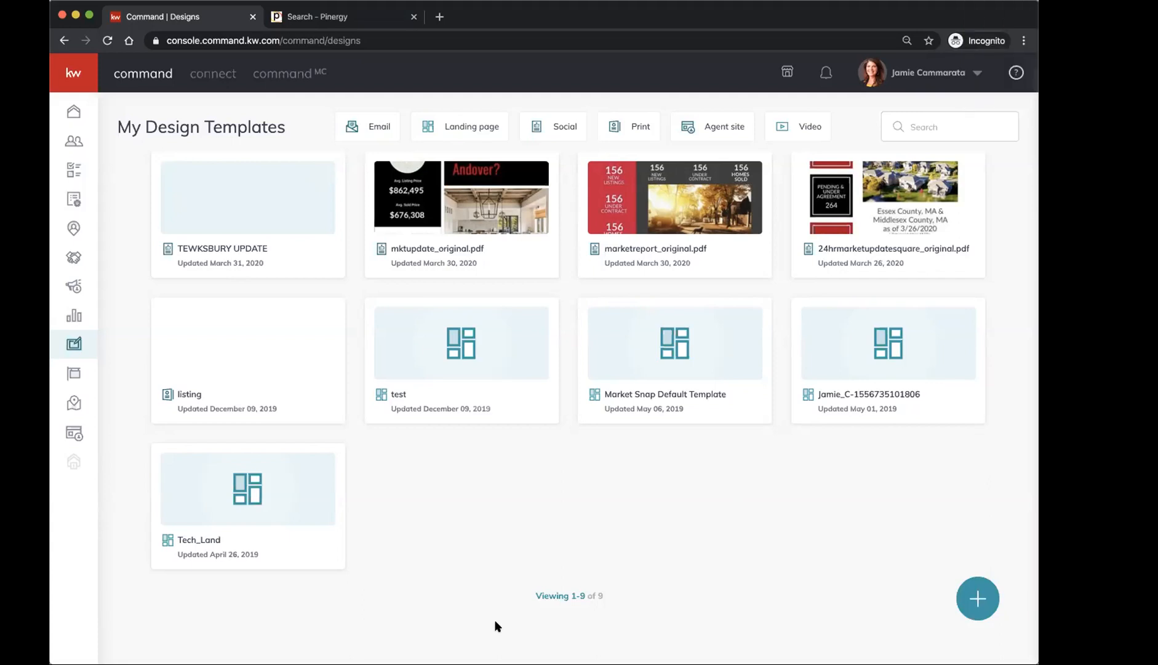
mouse_move(622, 269)
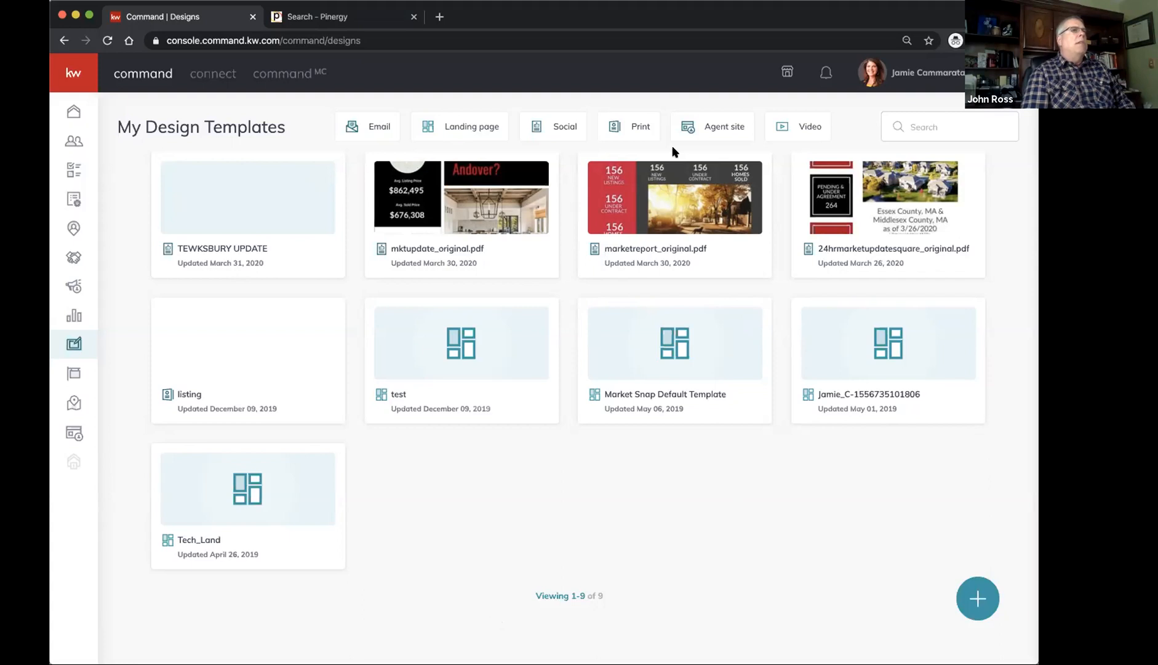
mouse_move(262, 215)
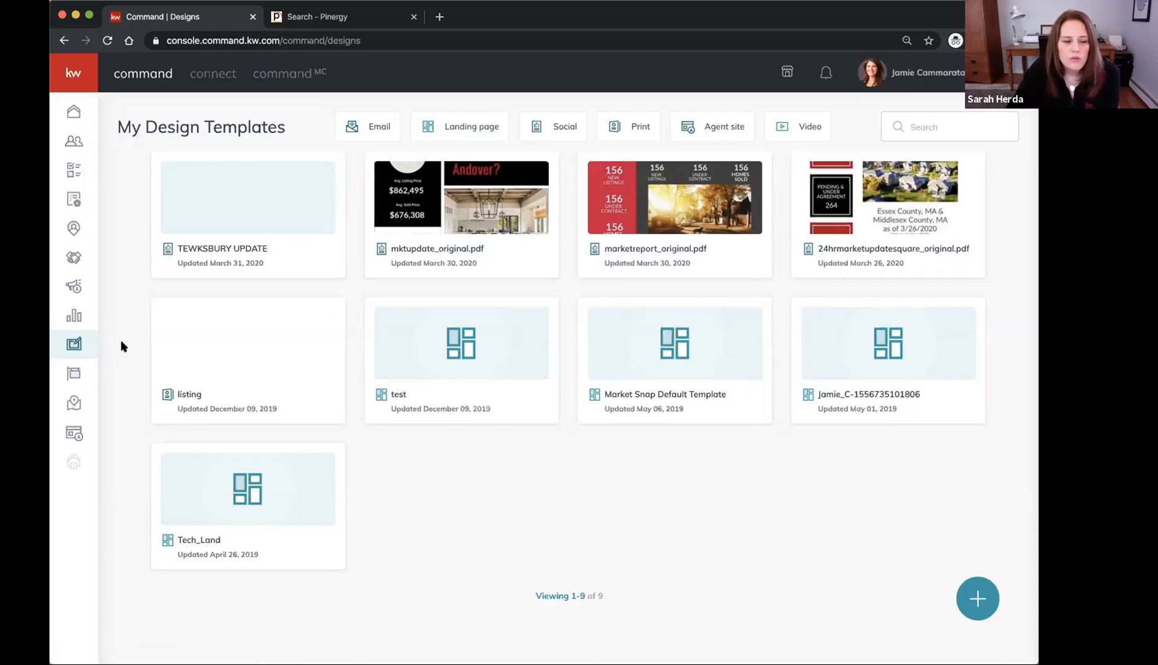
left_click(70, 344)
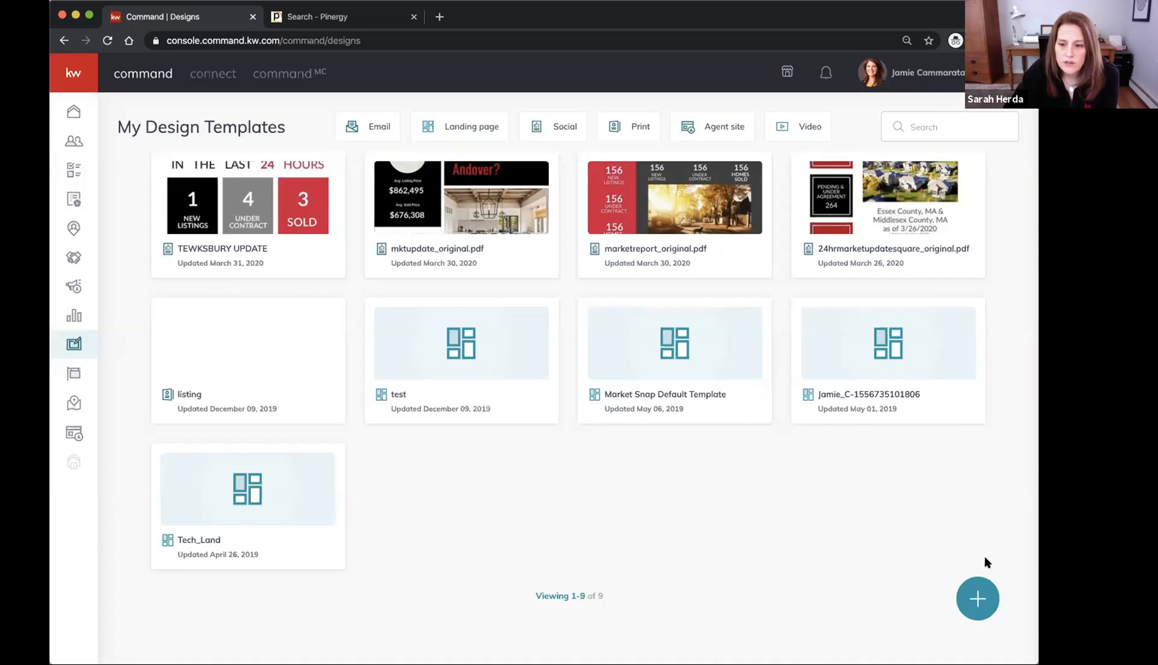
Start a new design from the Import PDF option in Create Design
left_click(978, 597)
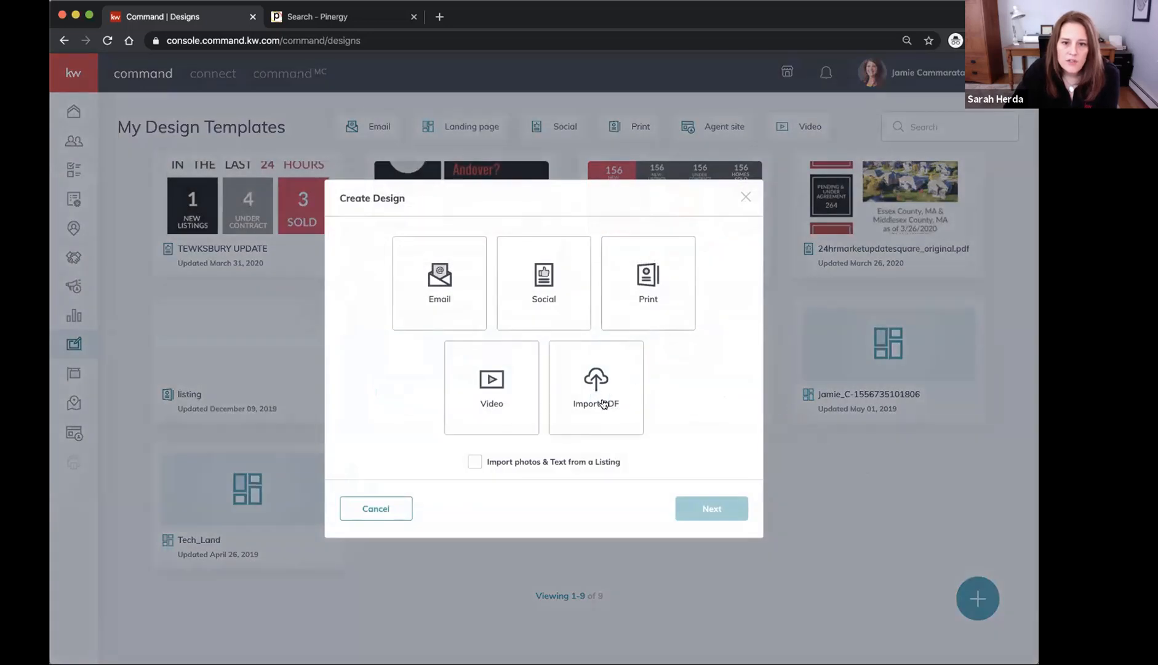
left_click(603, 422)
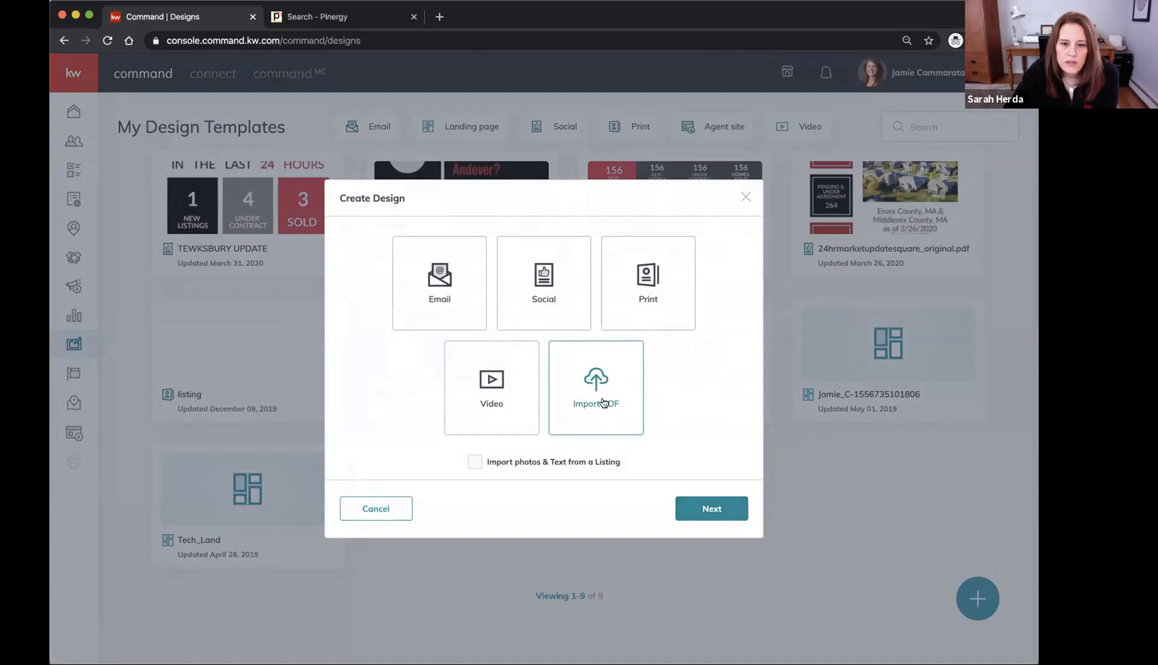
left_click(730, 518)
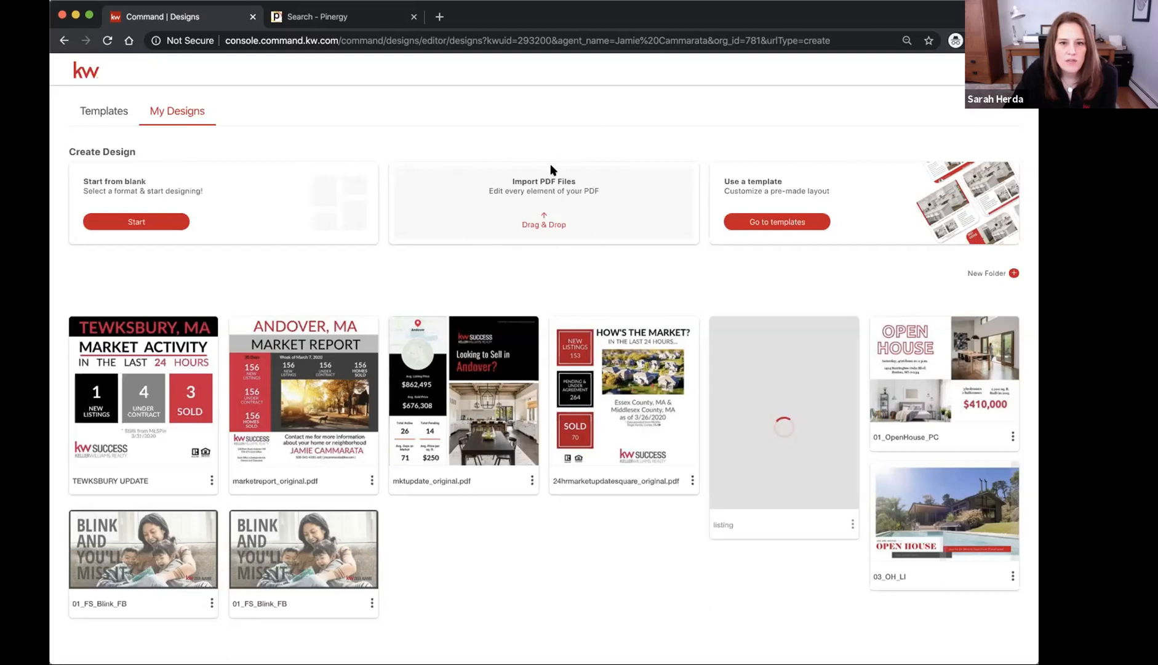
Import townmktupdate_template.pdf through the Drag & Drop area under Import PDF Files
left_click(546, 221)
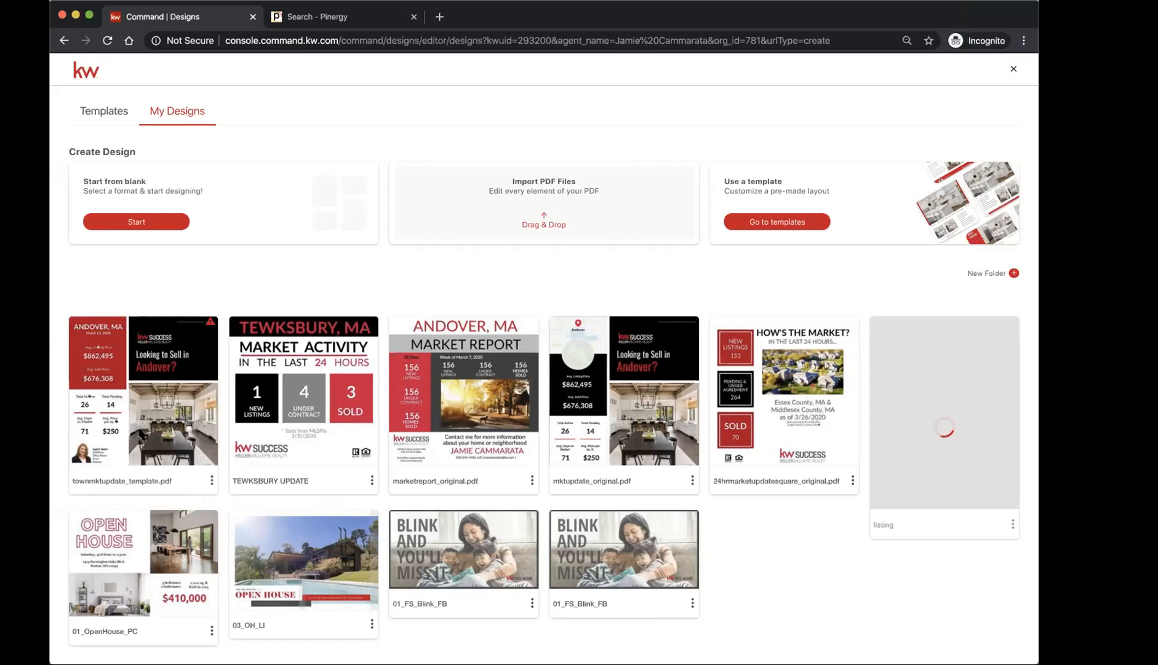
scroll(142, 434, "up", 5, "ctrl")
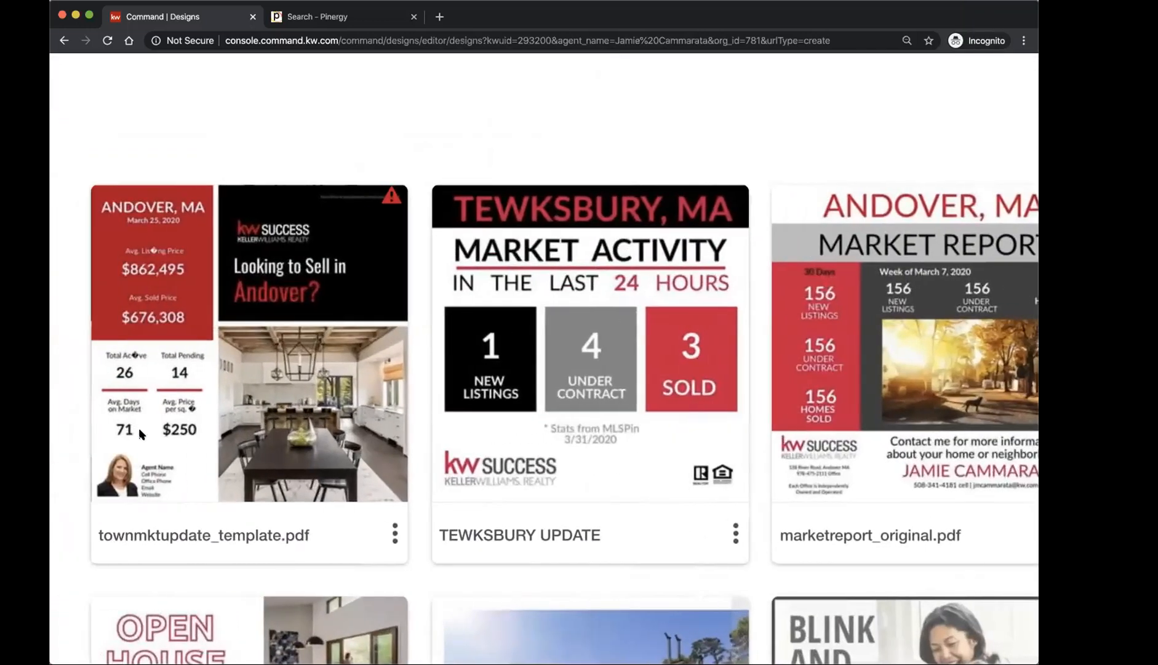
scroll(142, 434, "down", 3)
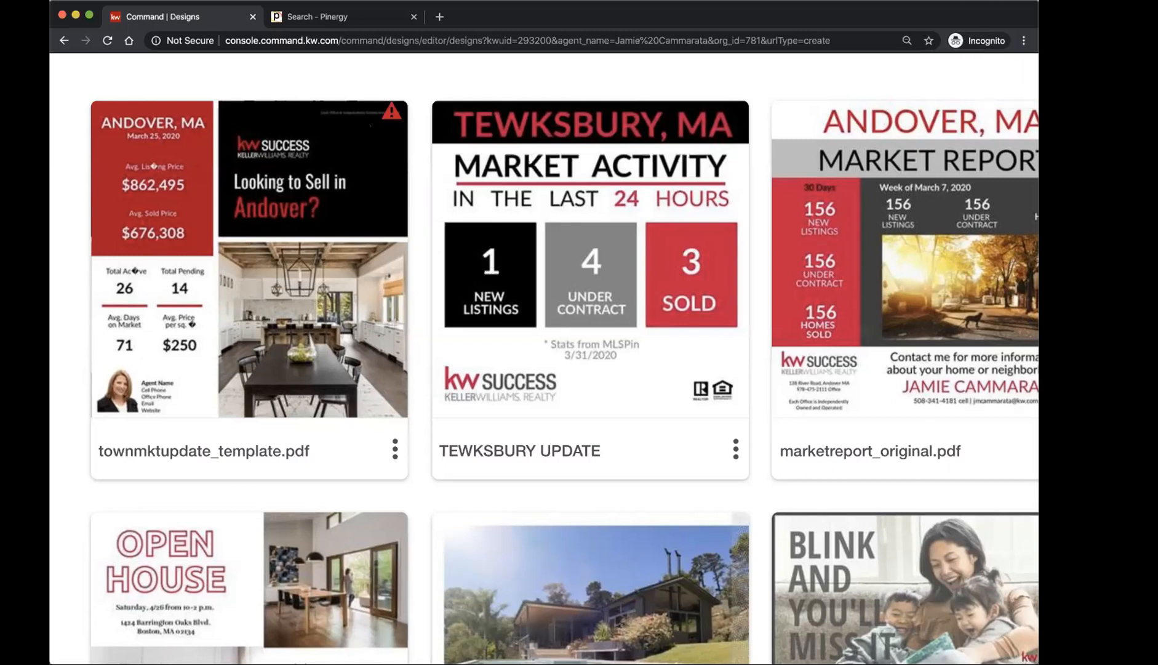
left_click(394, 452)
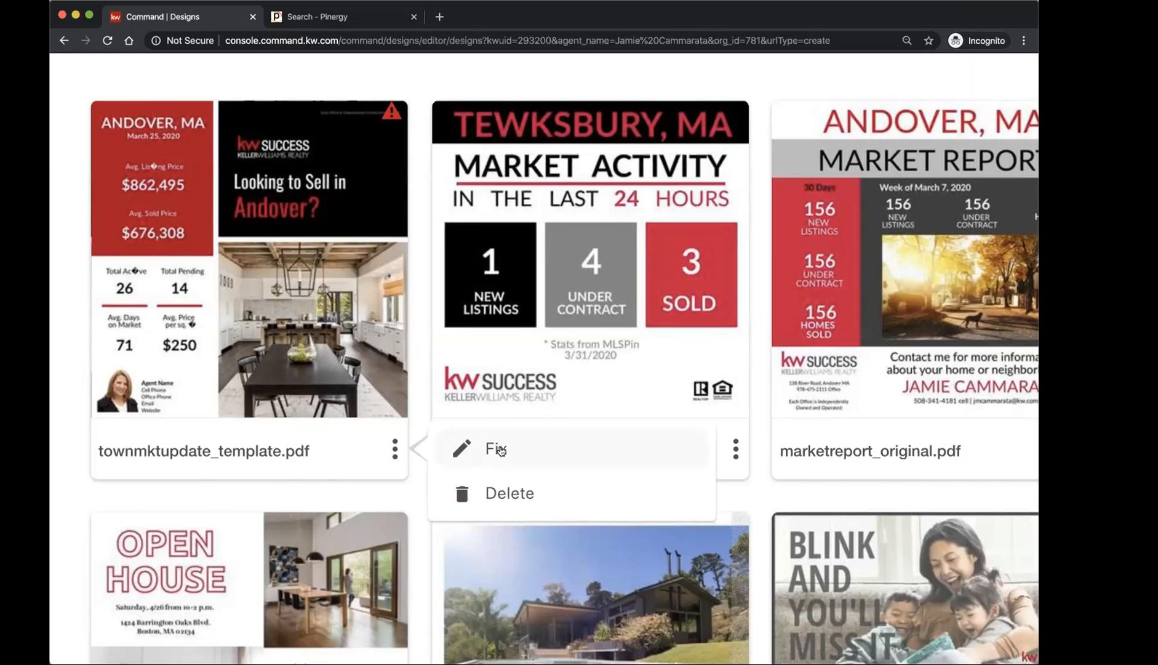
left_click(384, 478)
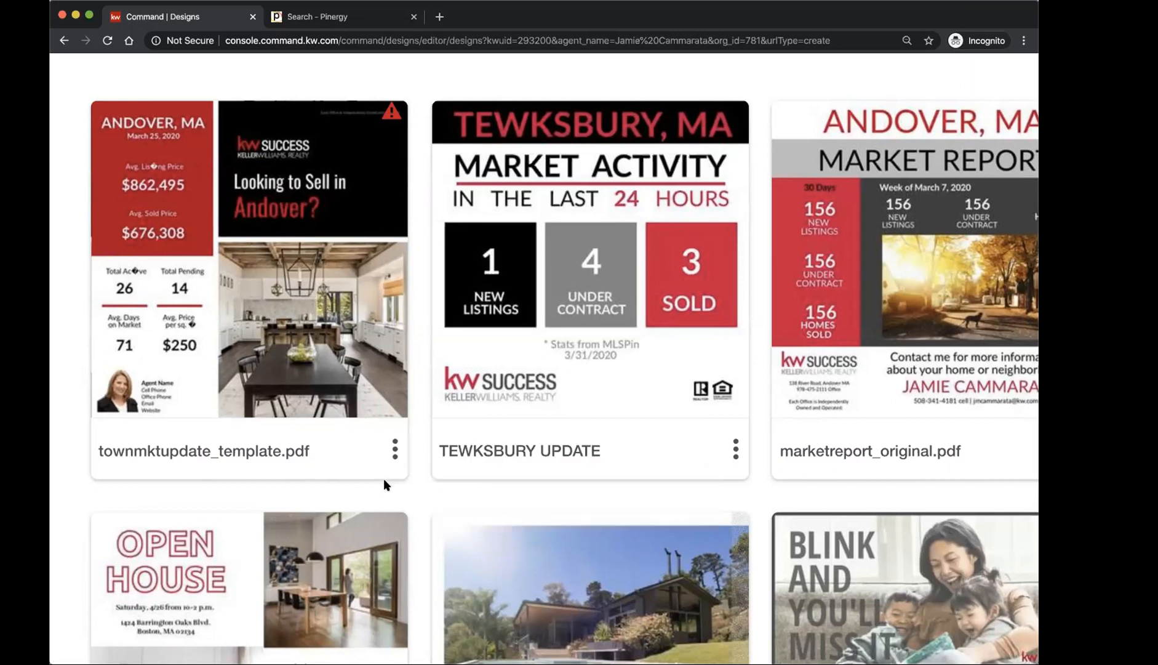
key("super+minus")
key("super+minus")
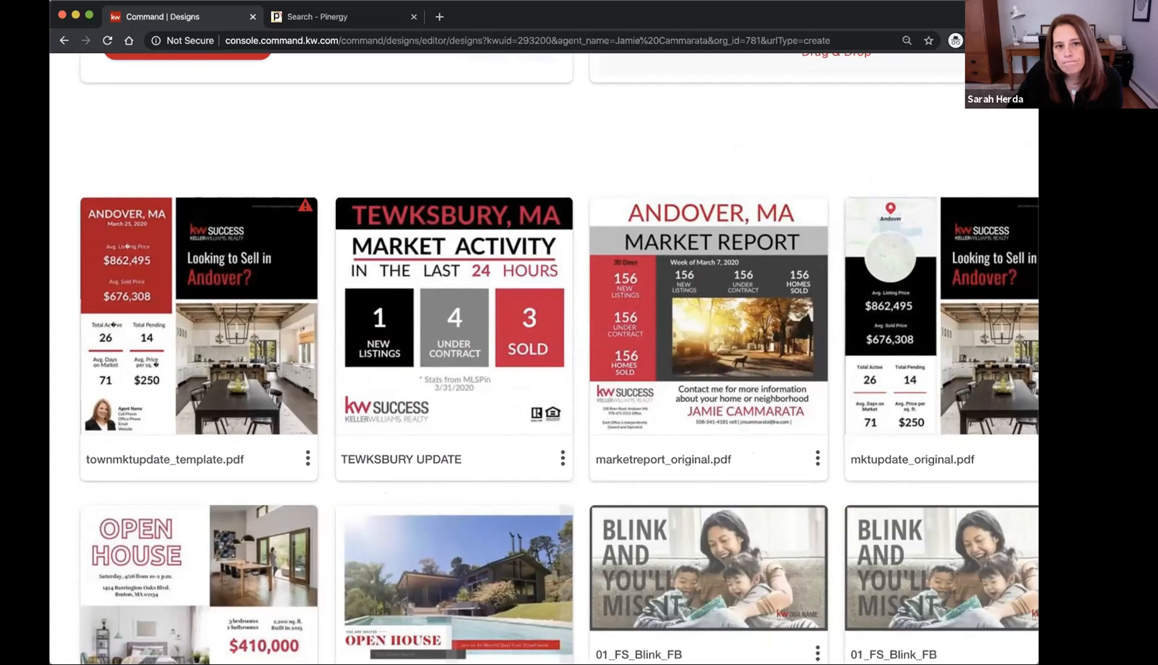
scroll(113, 116, "down", 5)
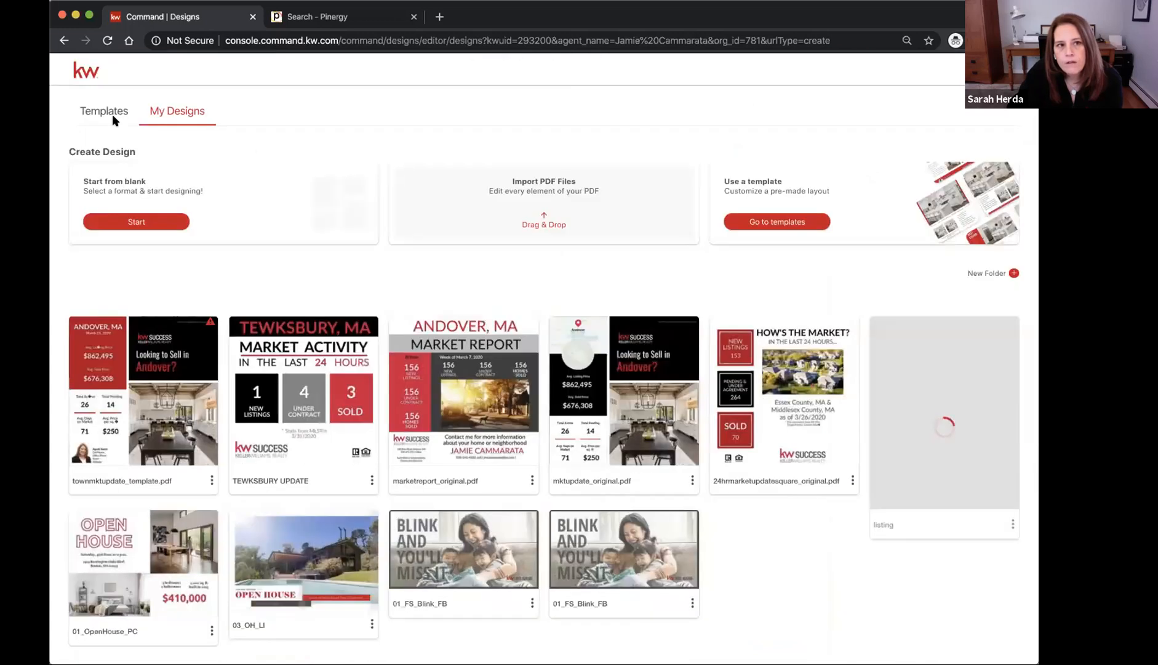
Reload My Designs and choose Fix from townmktupdate_template.pdf's three-dot menu
left_click(107, 41)
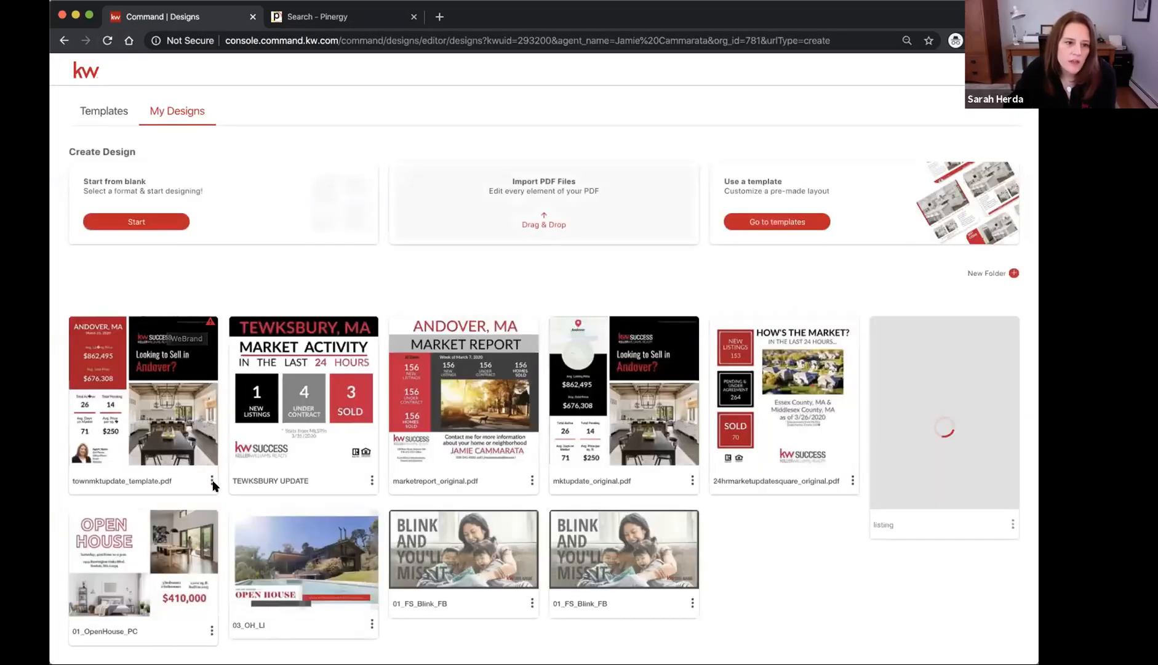
left_click(212, 481)
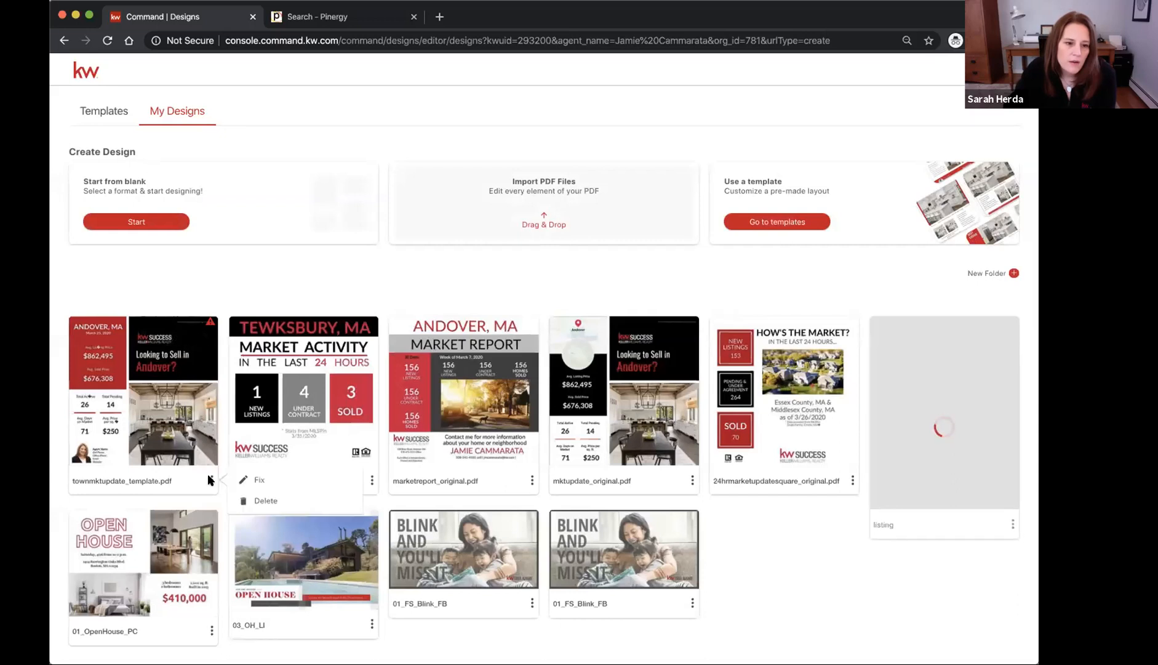
left_click(255, 479)
Apply the Inch (IN) measurement unit and open townmktupdate_template.pdf in the editor
left_click(505, 178)
left_click(669, 243)
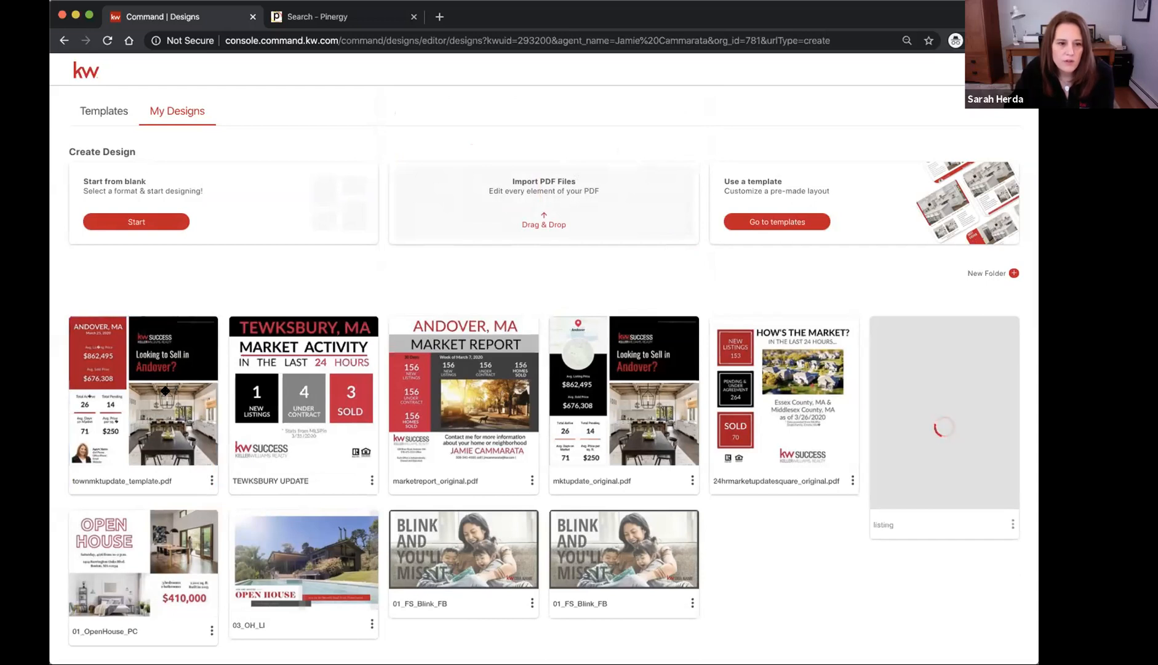
left_click(165, 390)
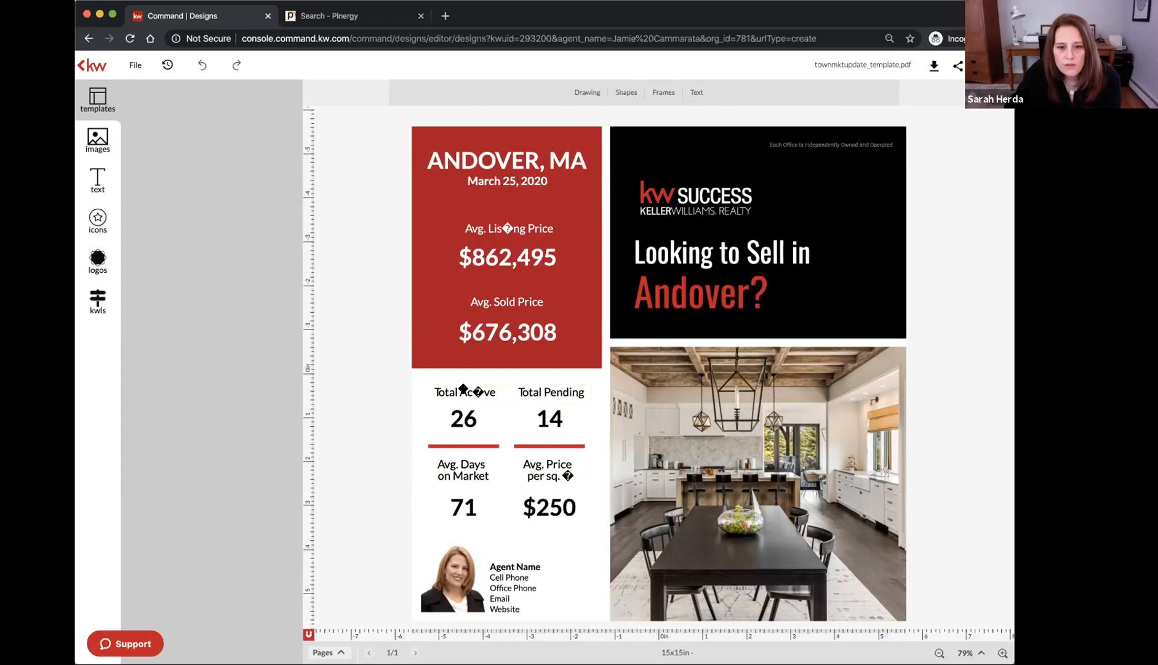
Try retyping the garbled Total Active label, then undo the edit that merged the headings
double_click(463, 389)
left_click_drag(473, 389, 472, 390)
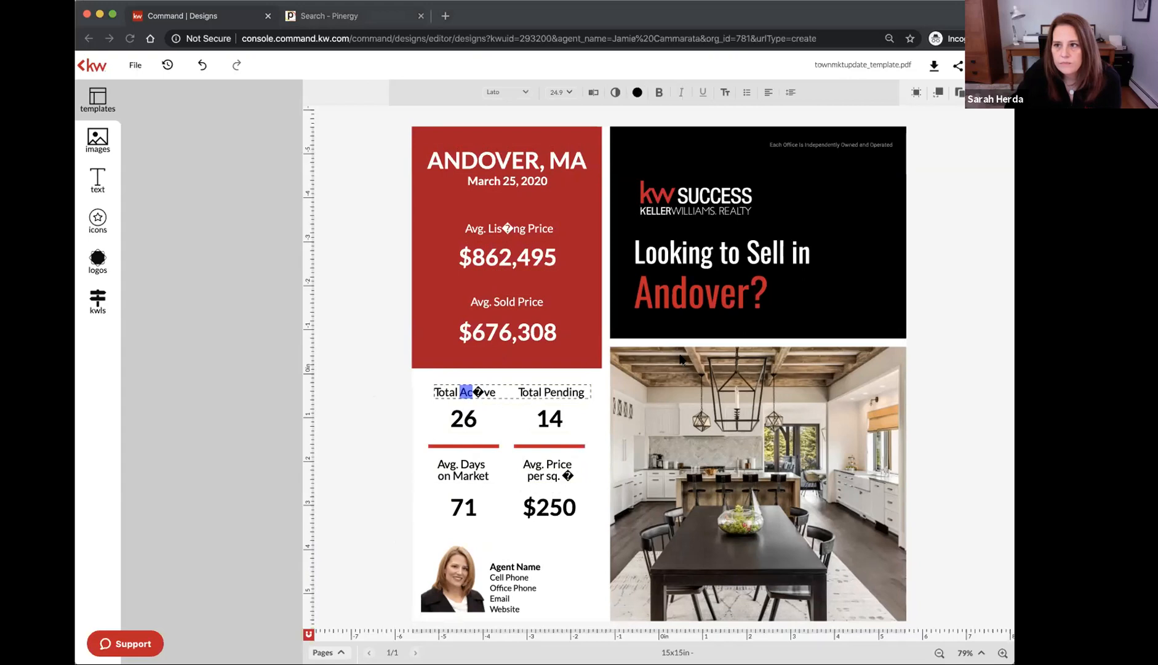
left_click(472, 387)
left_click_drag(473, 387, 484, 390)
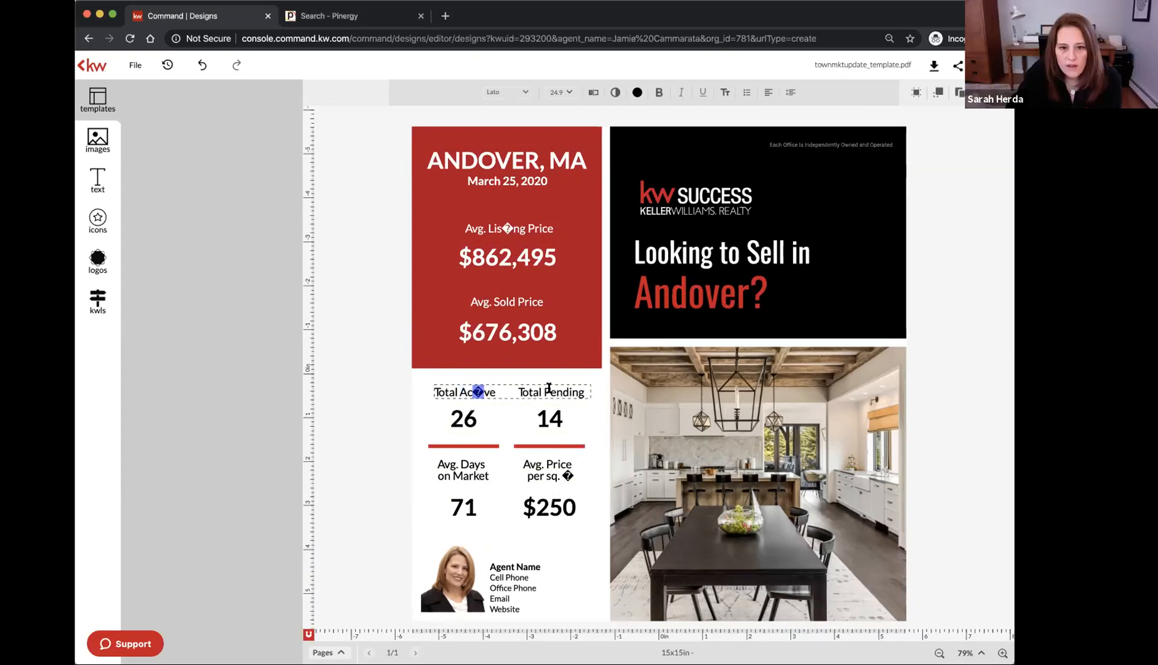
type("T")
key("BackSpace")
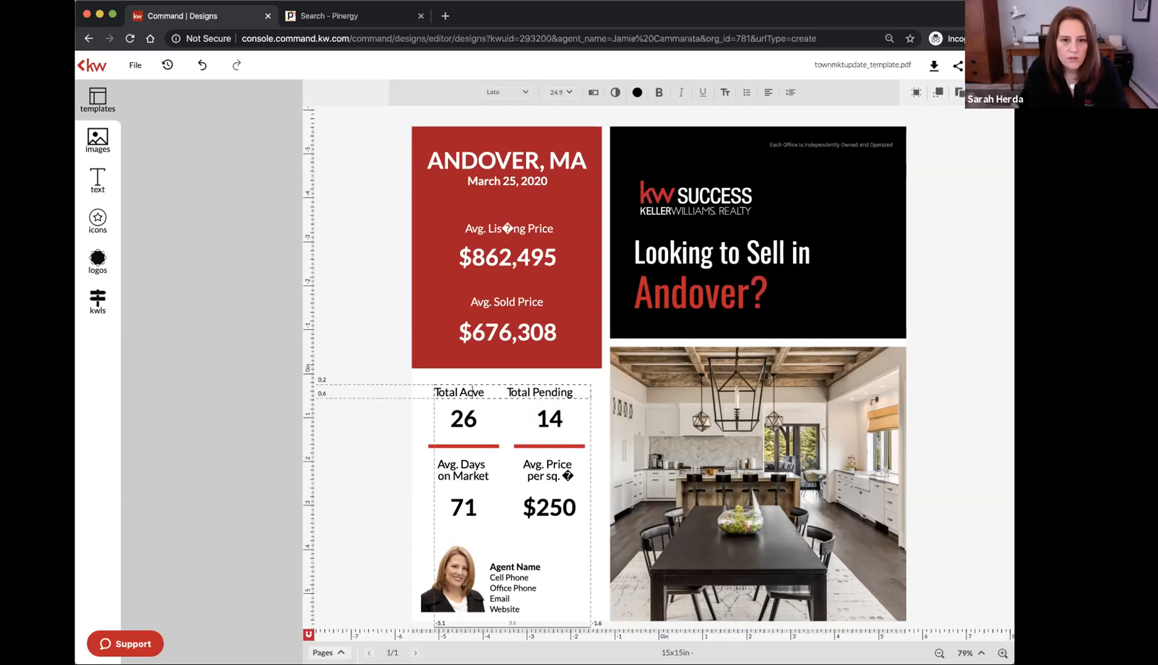
type("tive")
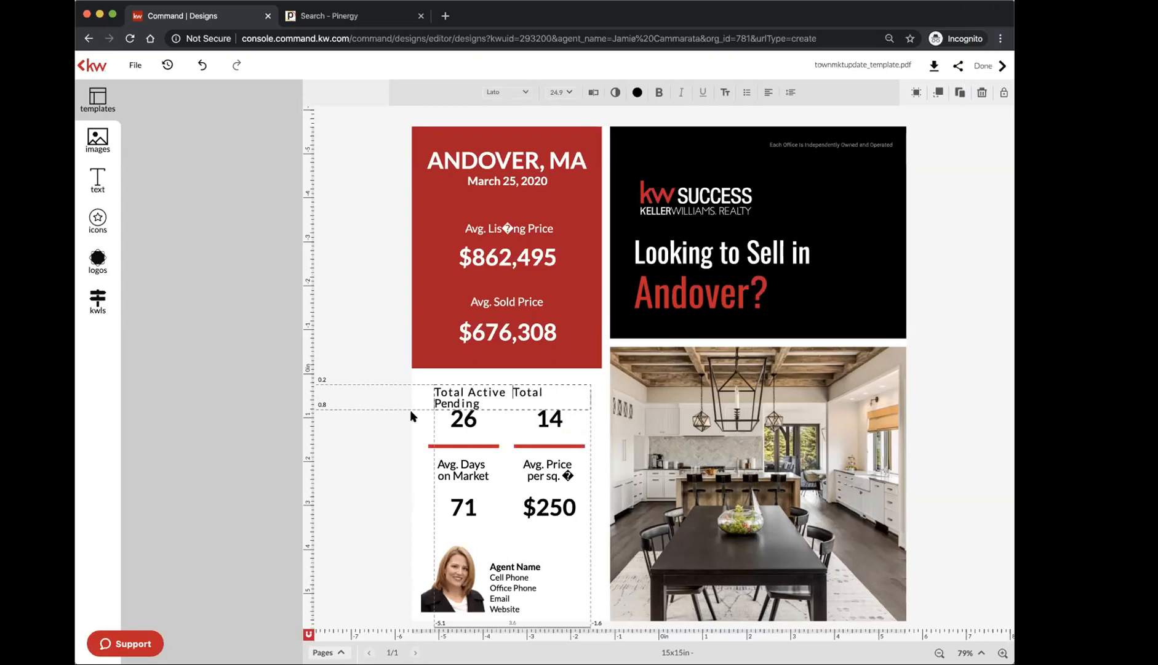
key("Escape")
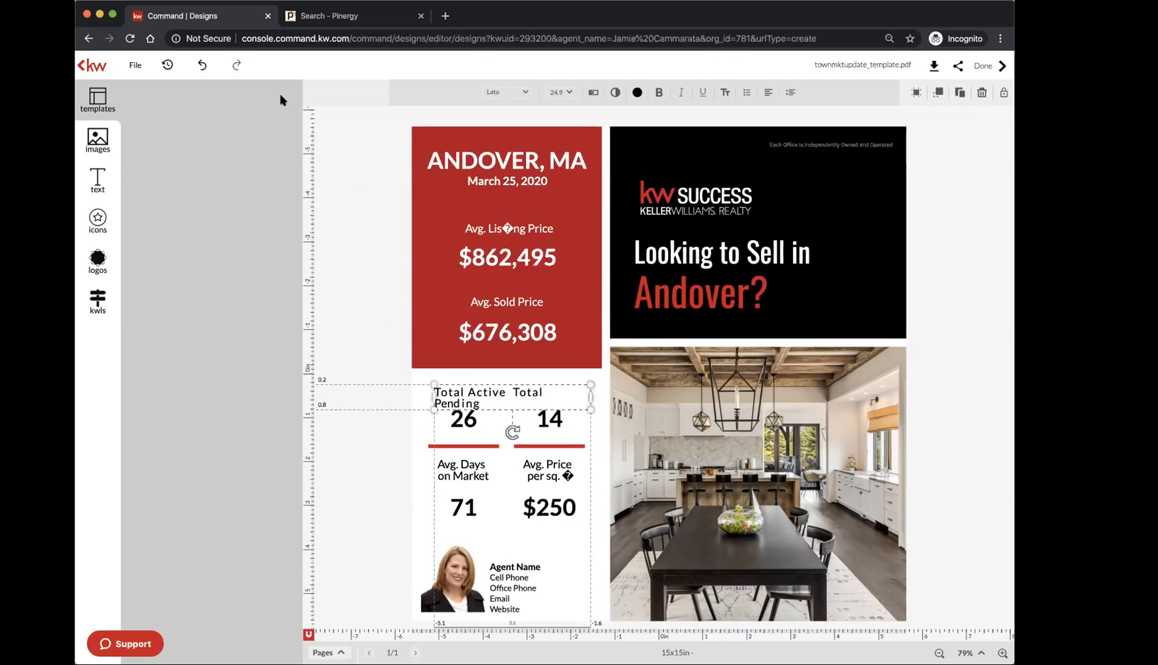
left_click(201, 66)
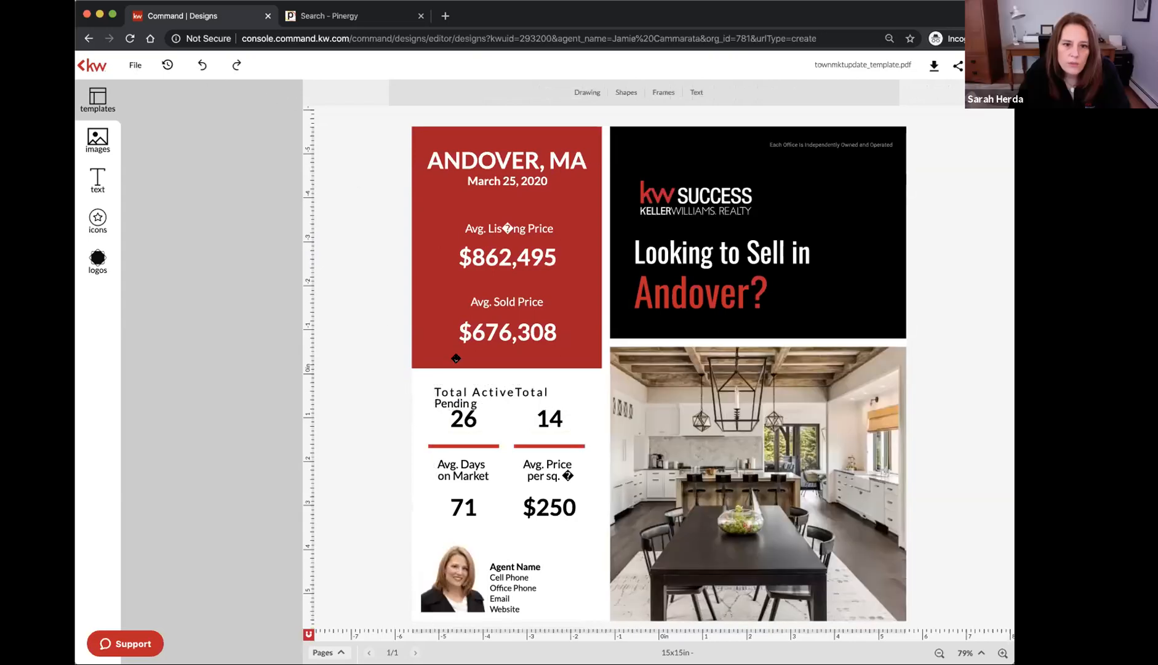
left_click(203, 64)
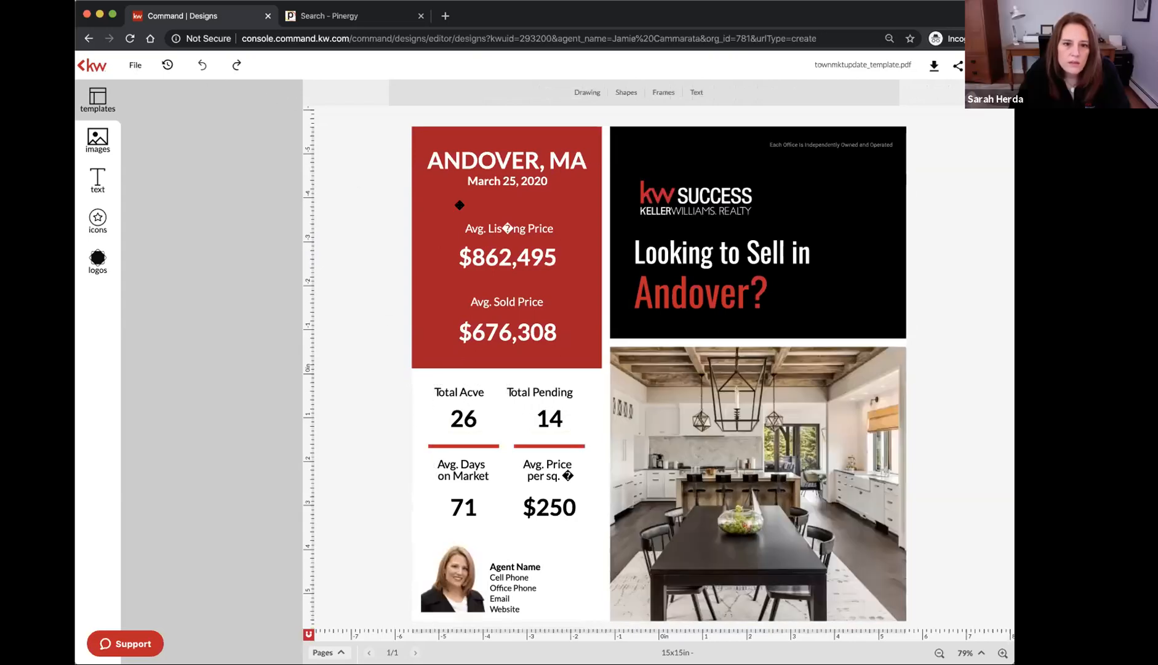
Replace the garbled word after Total so the label reads Total Active
left_click(470, 392)
left_click(471, 392)
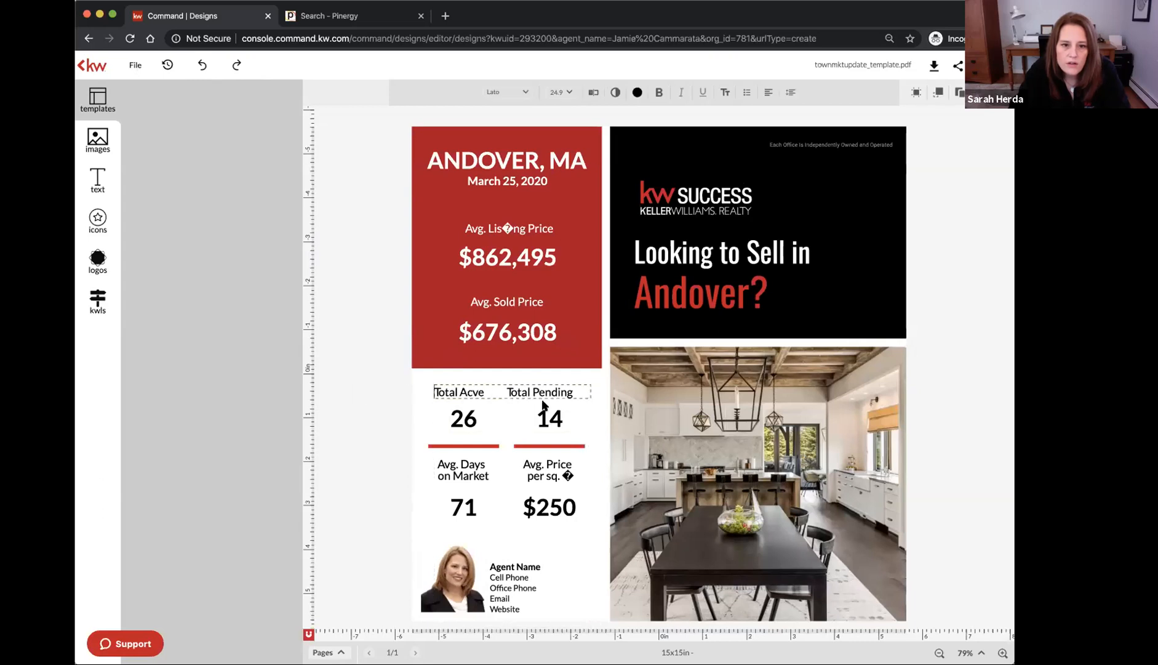
left_click_drag(458, 390, 480, 390)
type("Actve")
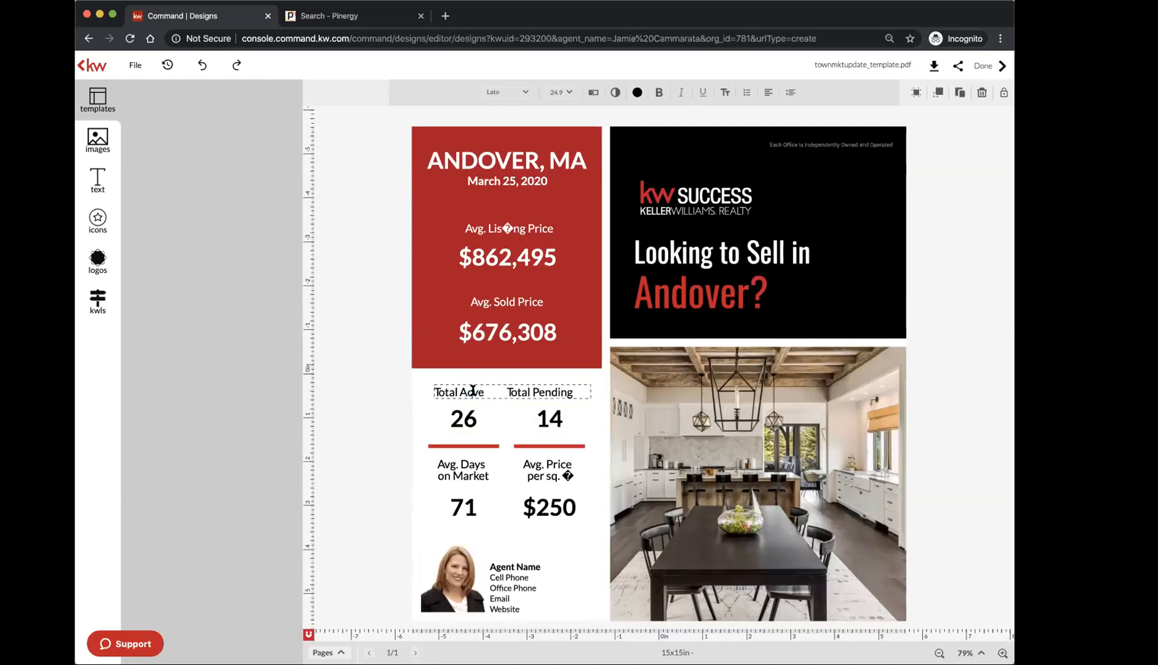
left_click(476, 392)
type("i")
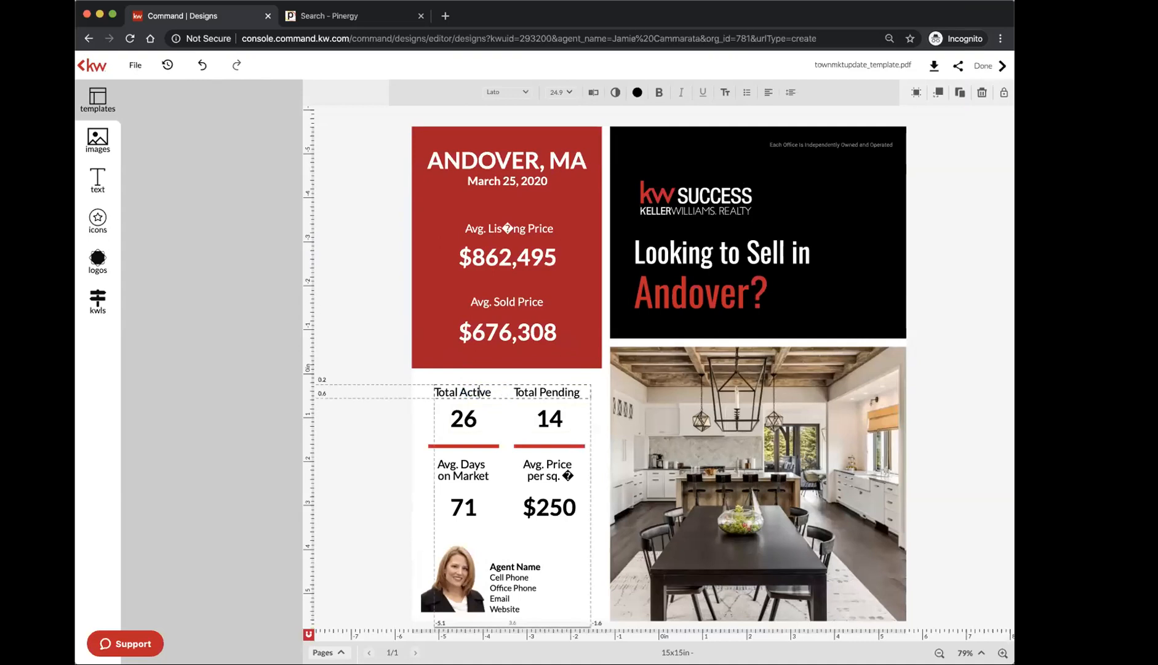
left_click(540, 471)
Narrow the Avg. Price per sq. text box and replace its garbled glyph to read sq. ft
left_click(541, 471)
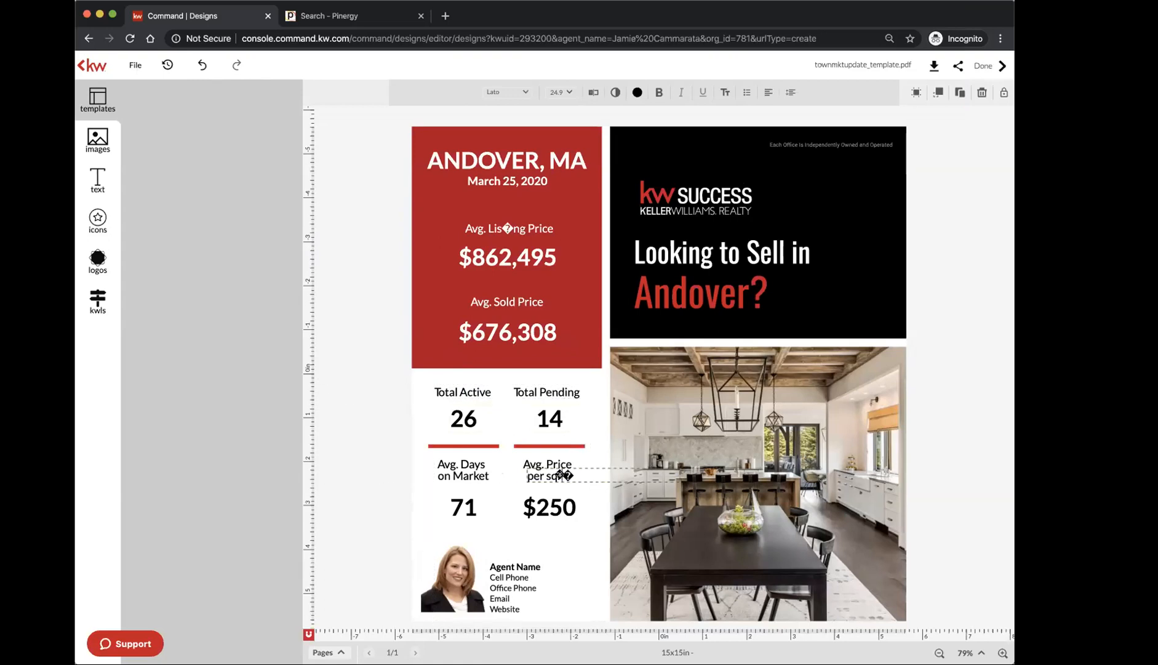
left_click_drag(680, 472, 573, 474)
double_click(569, 474)
left_click_drag(562, 475, 570, 475)
type("ft.")
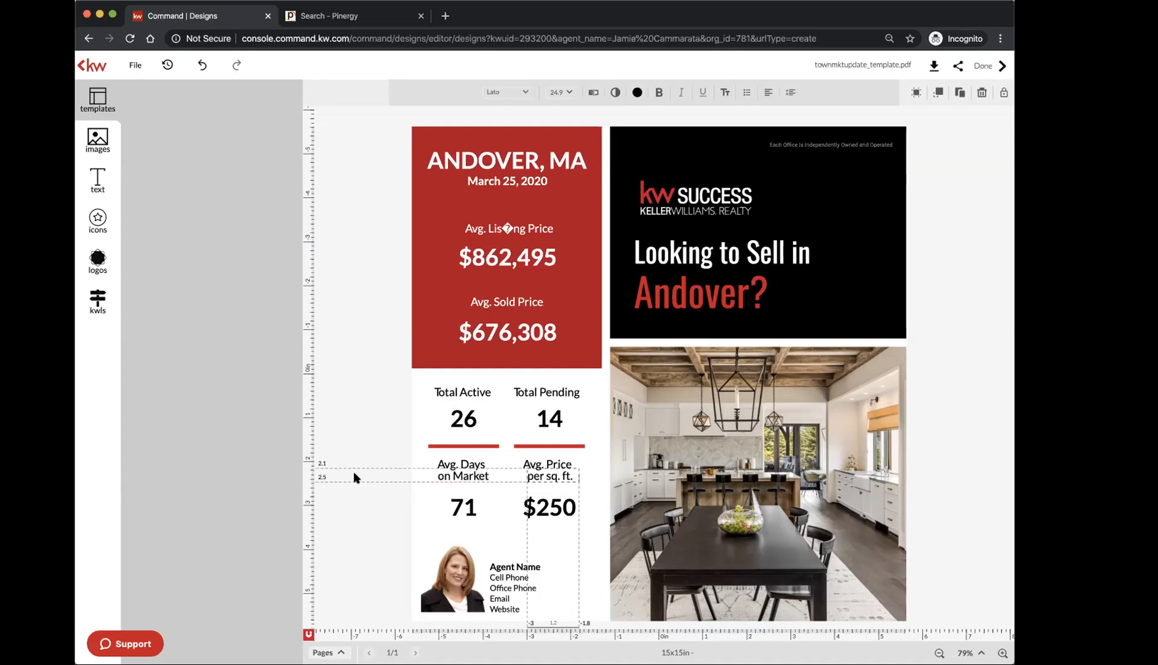
left_click(354, 473)
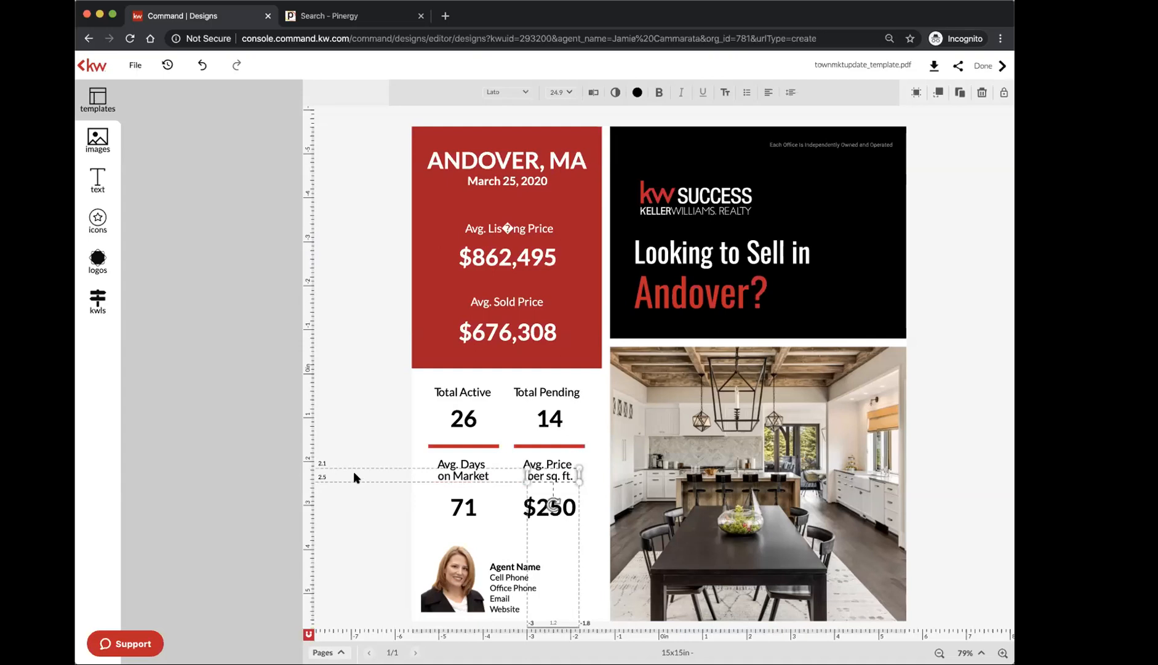
left_click(362, 504)
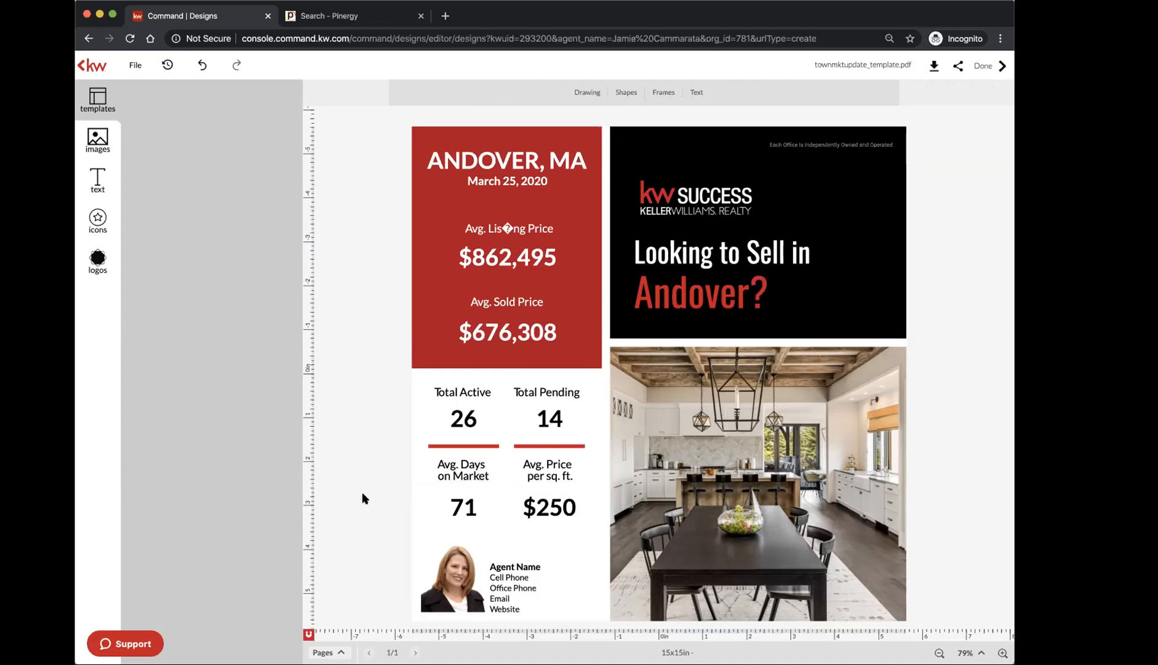
Enter and leave the ANDOVER, MA heading's text without changing it
left_click(472, 161)
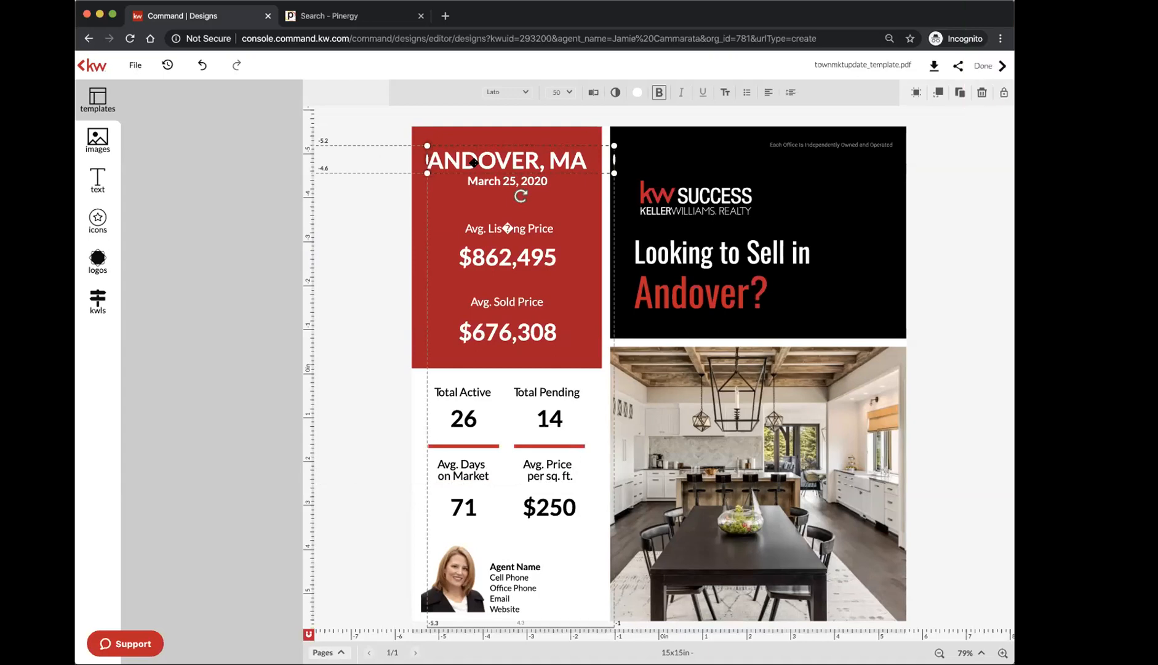
left_click(473, 161)
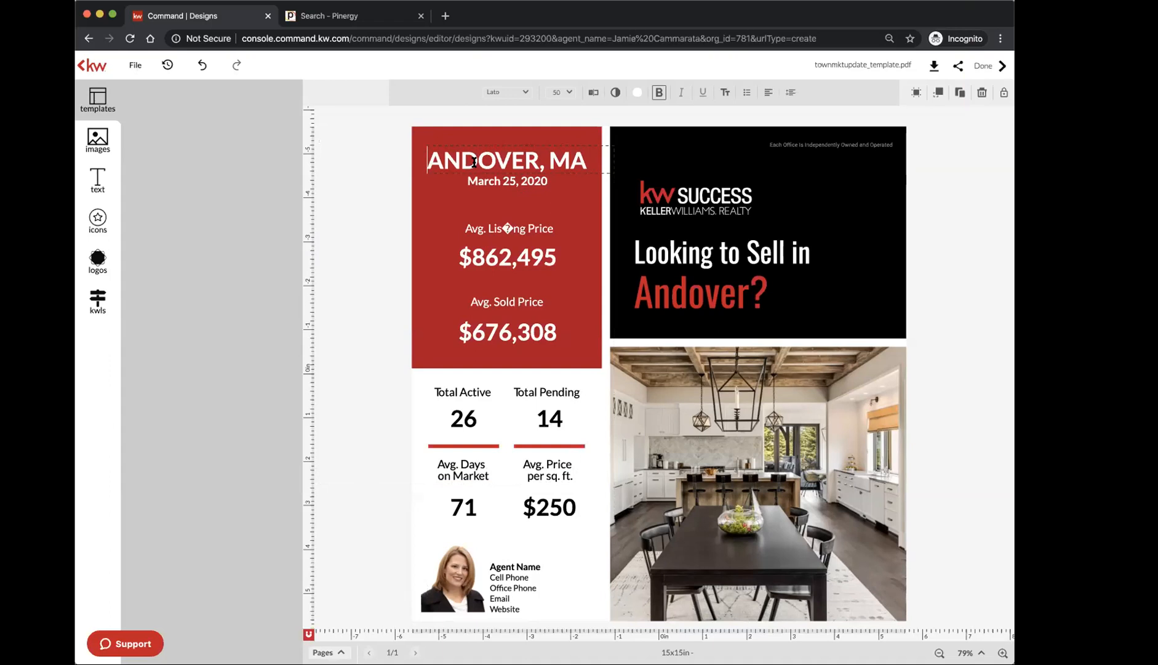
left_click(488, 119)
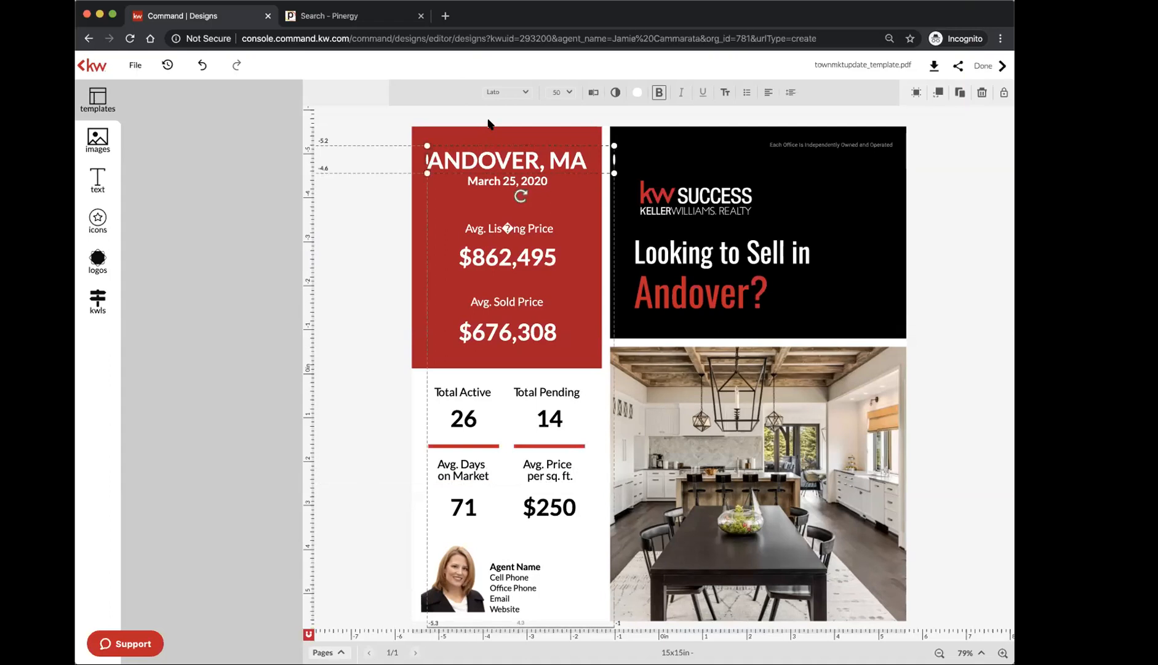
left_click(489, 123)
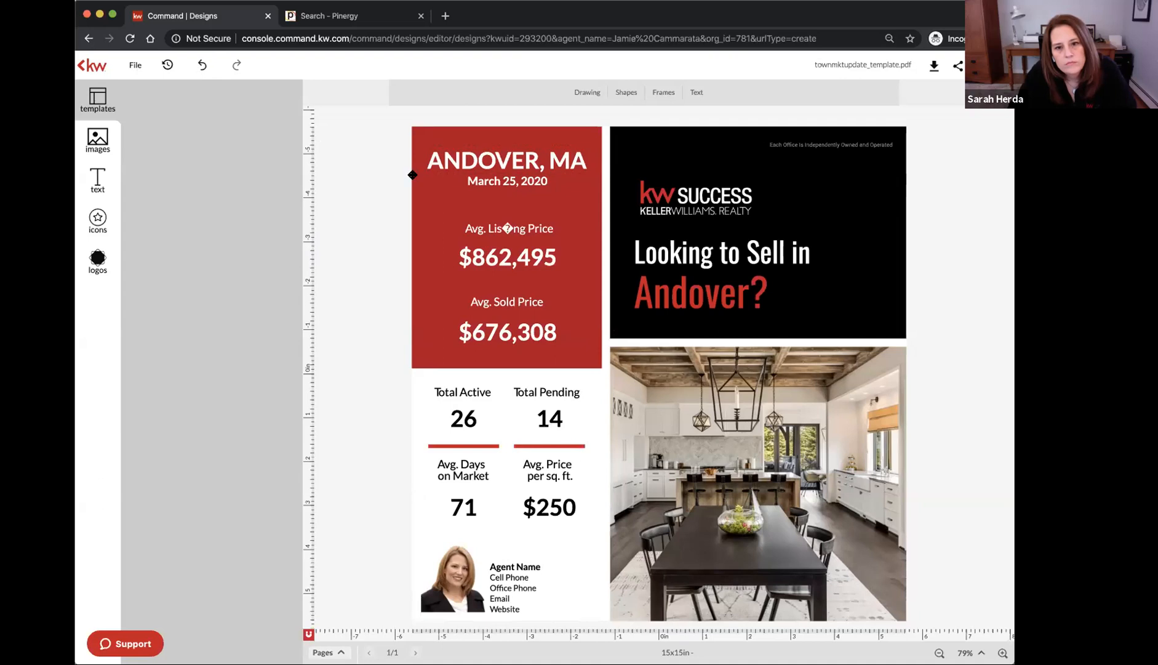
Replace the red panel's missing glyph with 'ti' so it reads Avg. Listing Price
left_click(486, 229)
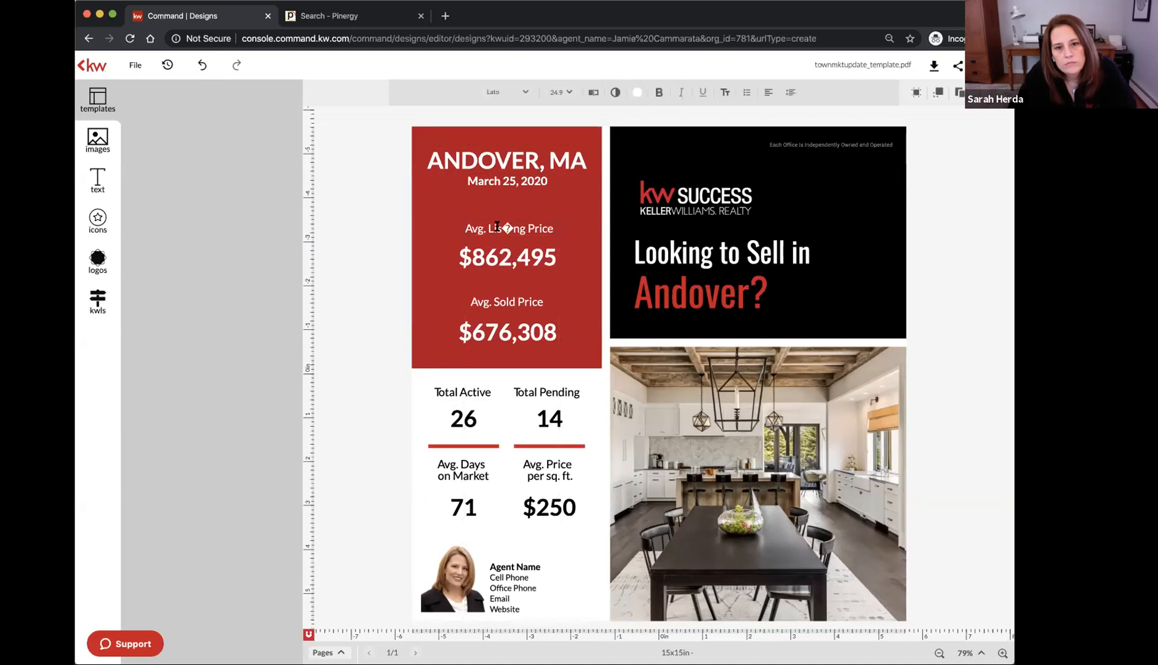
left_click(462, 232)
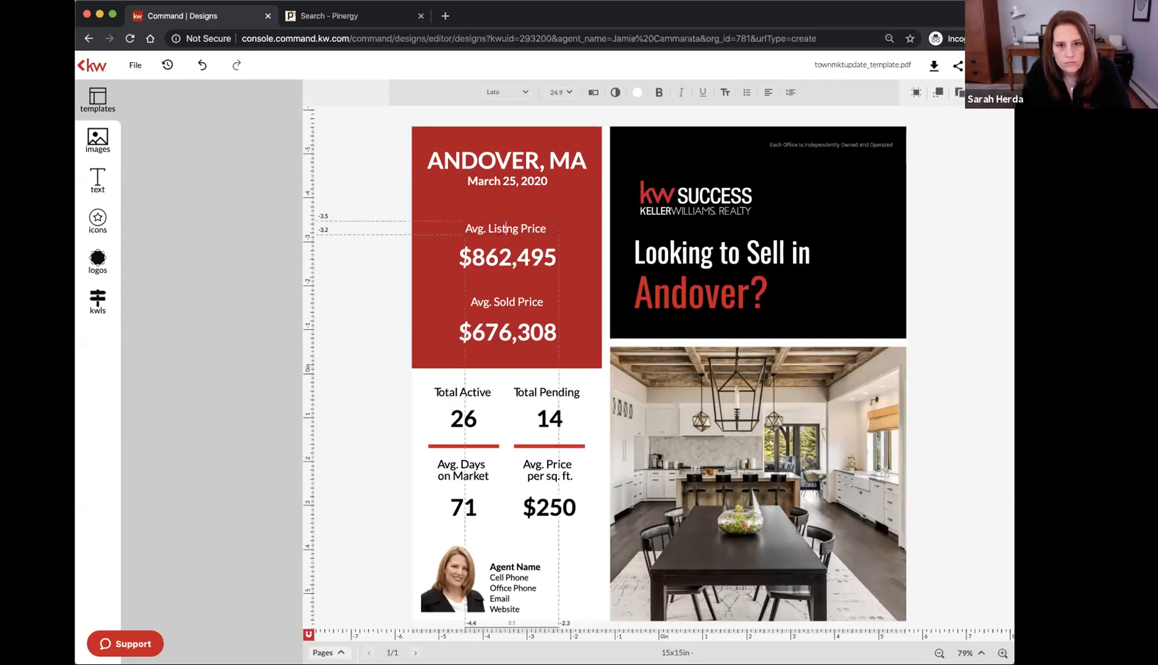
left_click(384, 262)
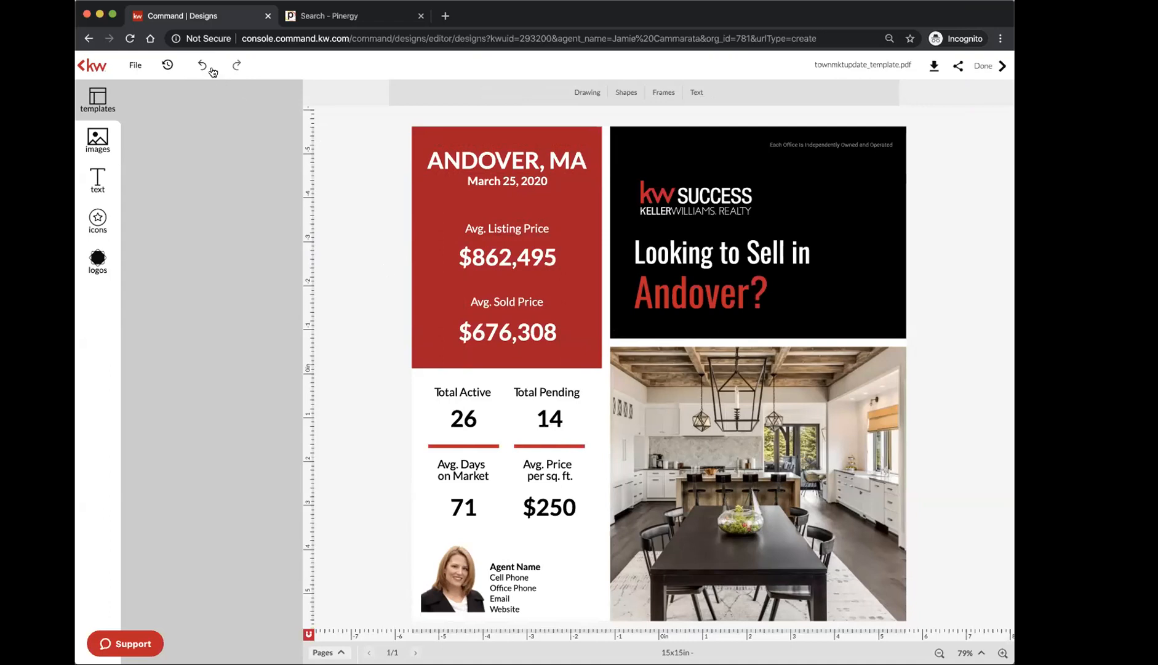
scroll(213, 72, "up", 5)
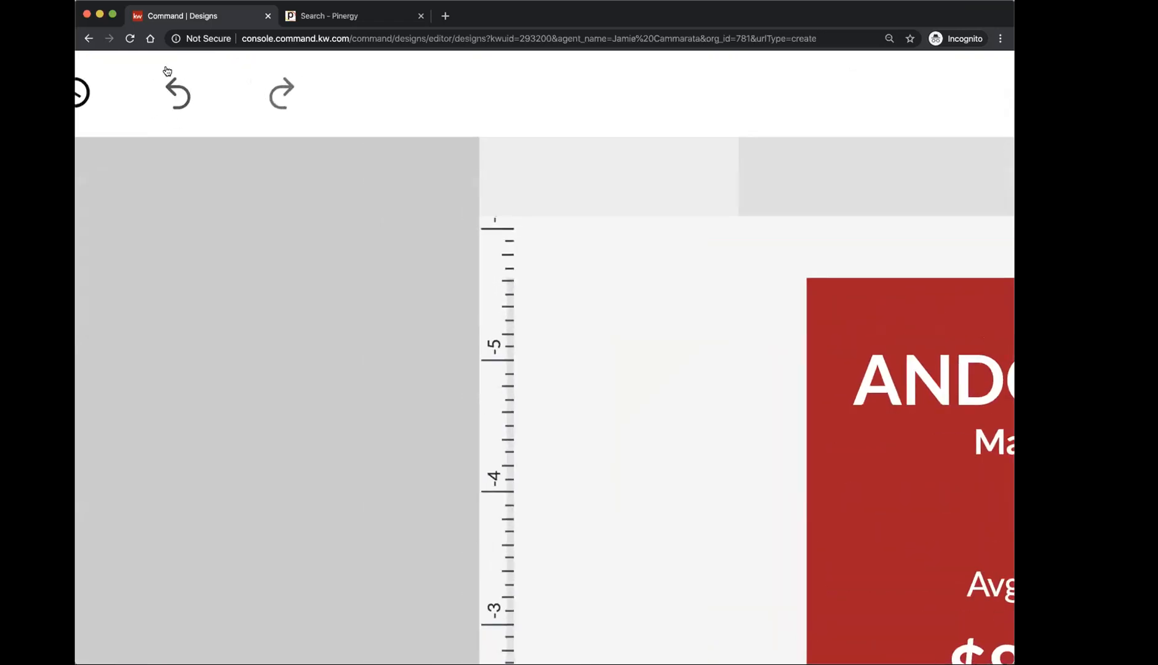
scroll(678, 299, "down", 5)
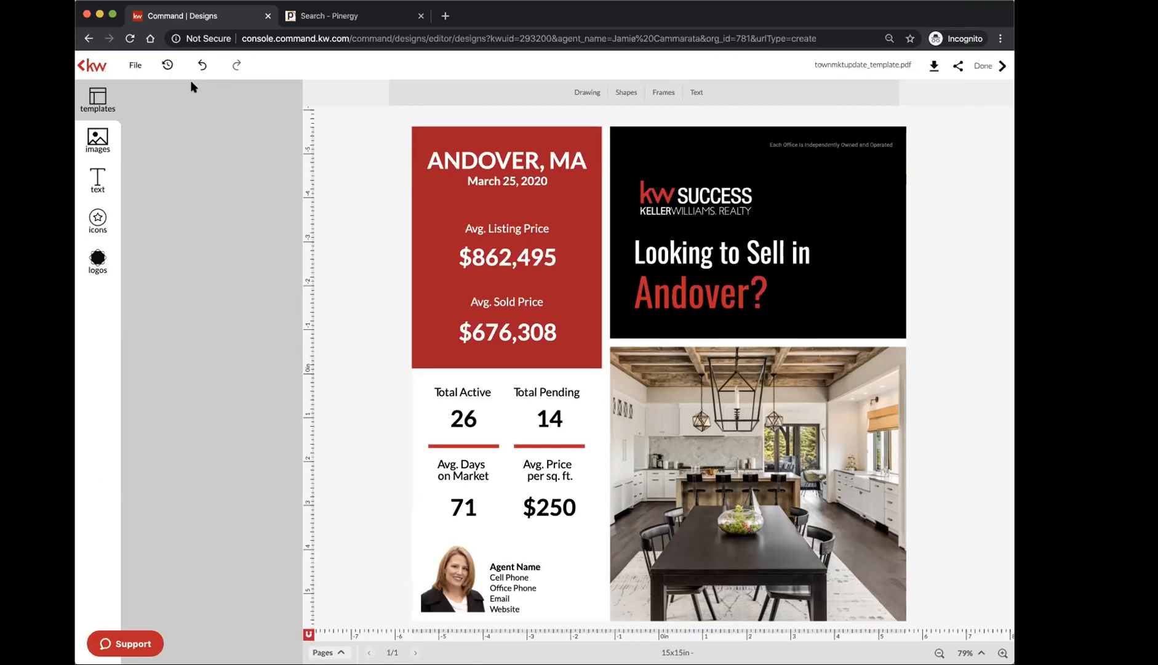
scroll(190, 79, "up", 10)
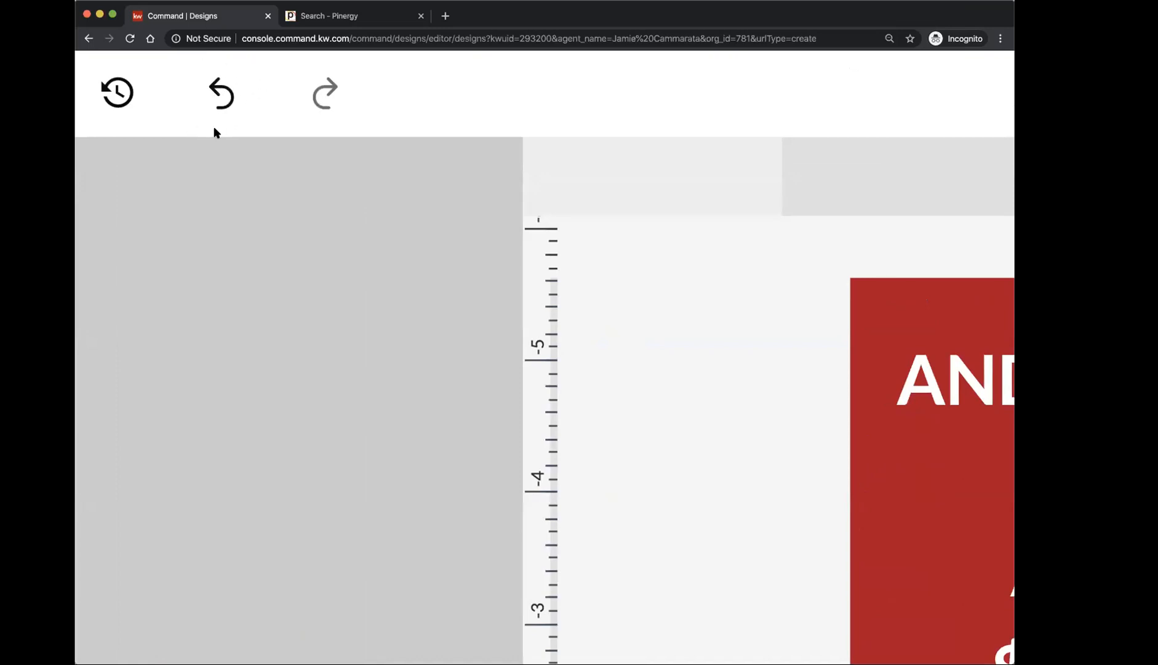
scroll(215, 128, "down", 10)
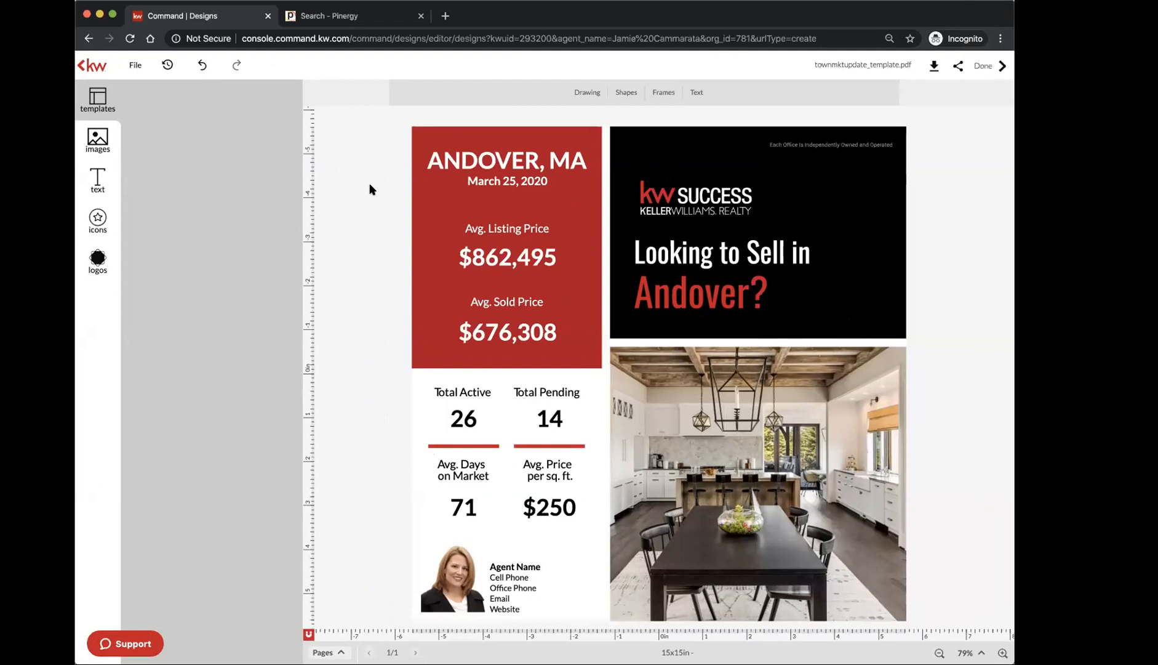
left_click(439, 164)
left_click(469, 164)
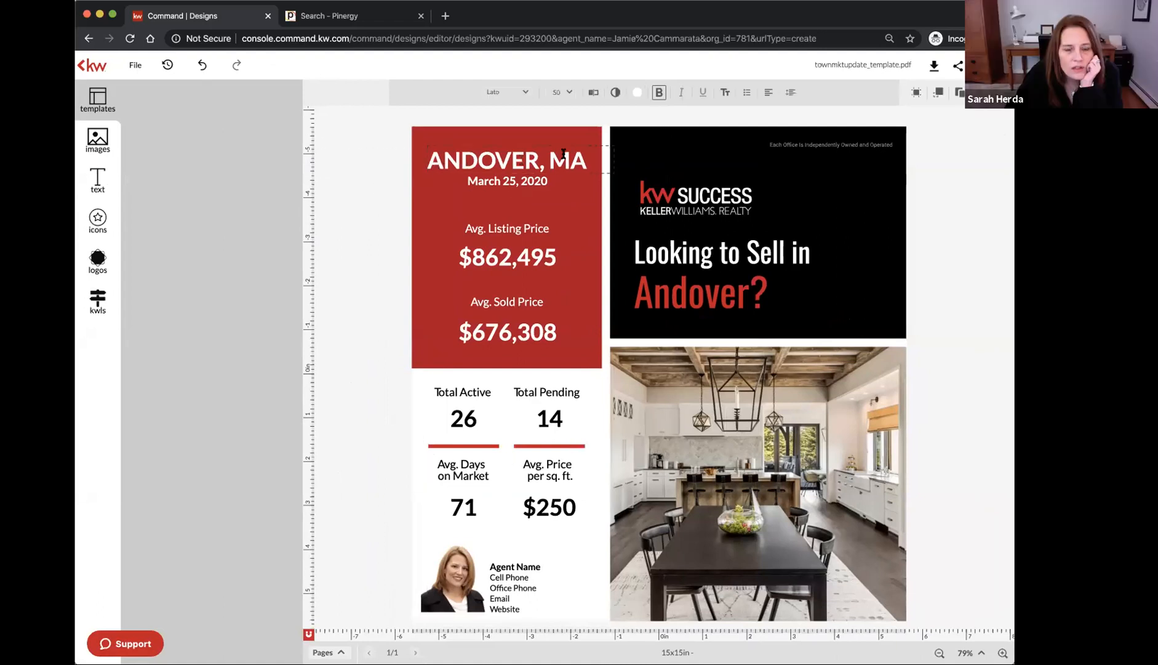
left_click_drag(585, 160, 429, 158)
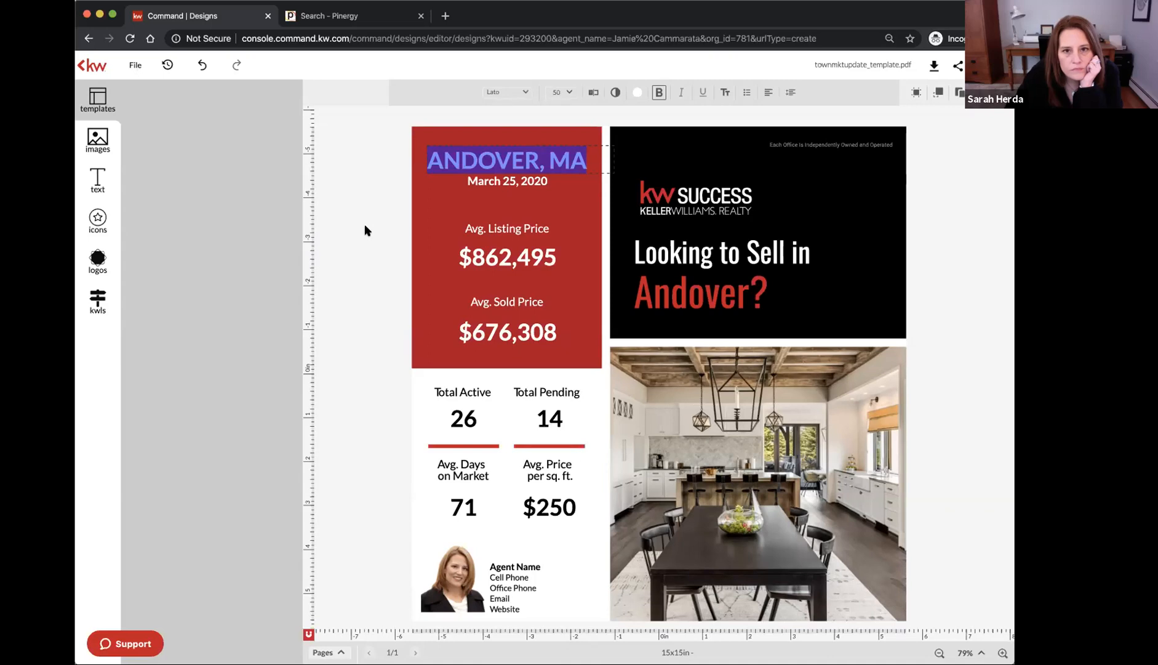
key("Escape")
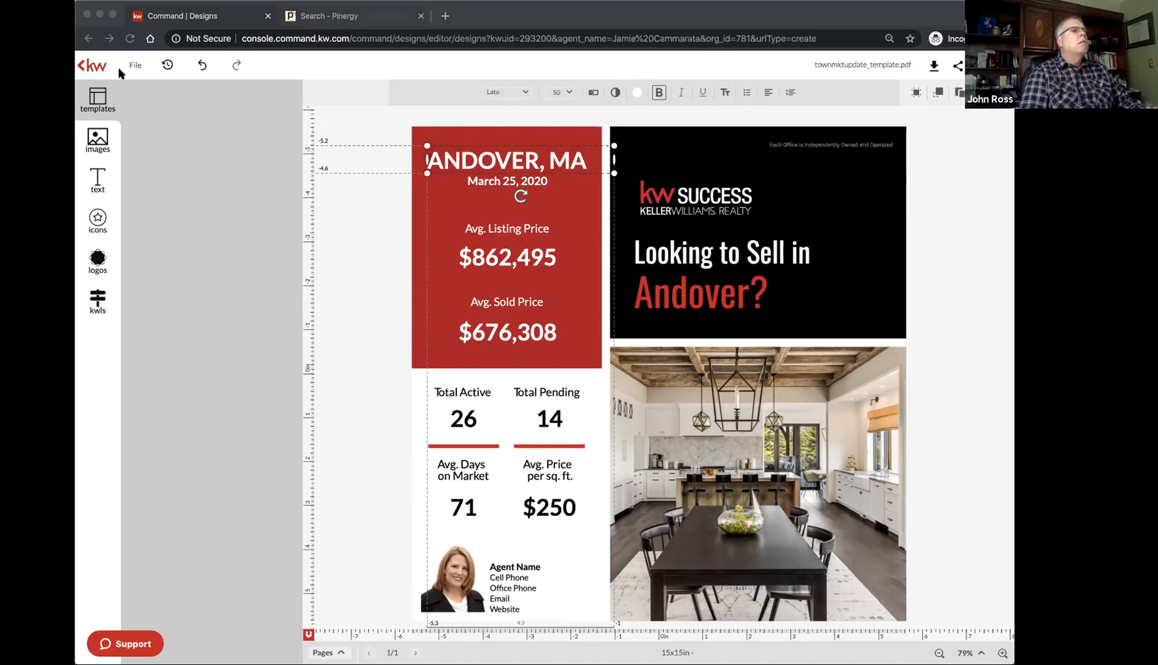
left_click(266, 150)
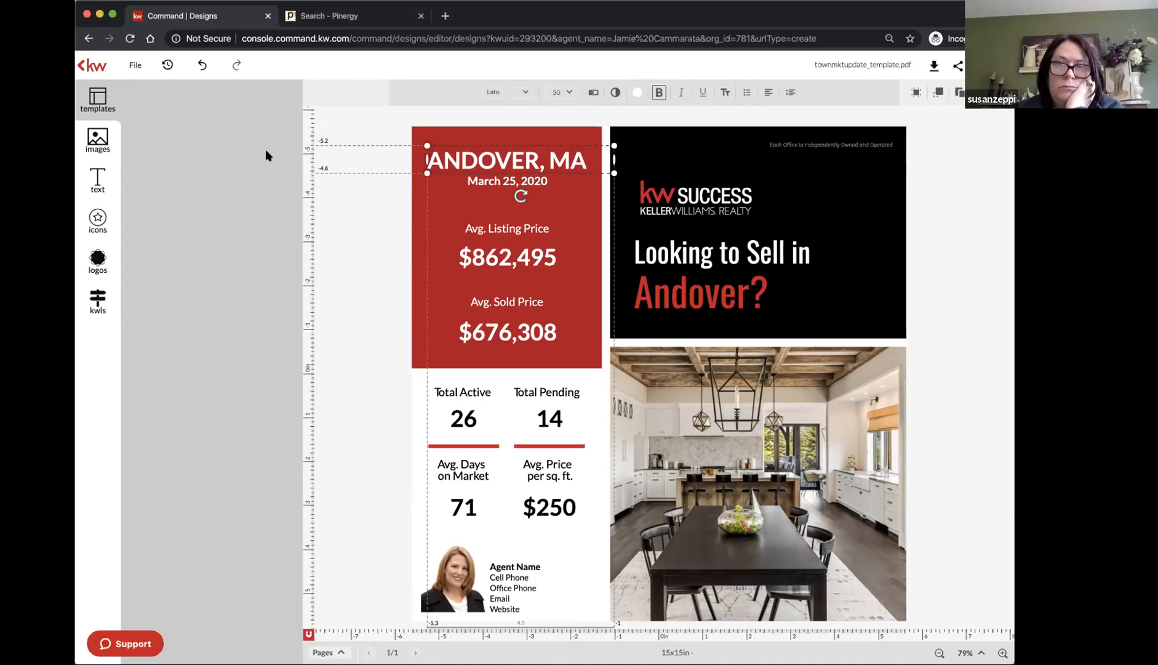
left_click(386, 241)
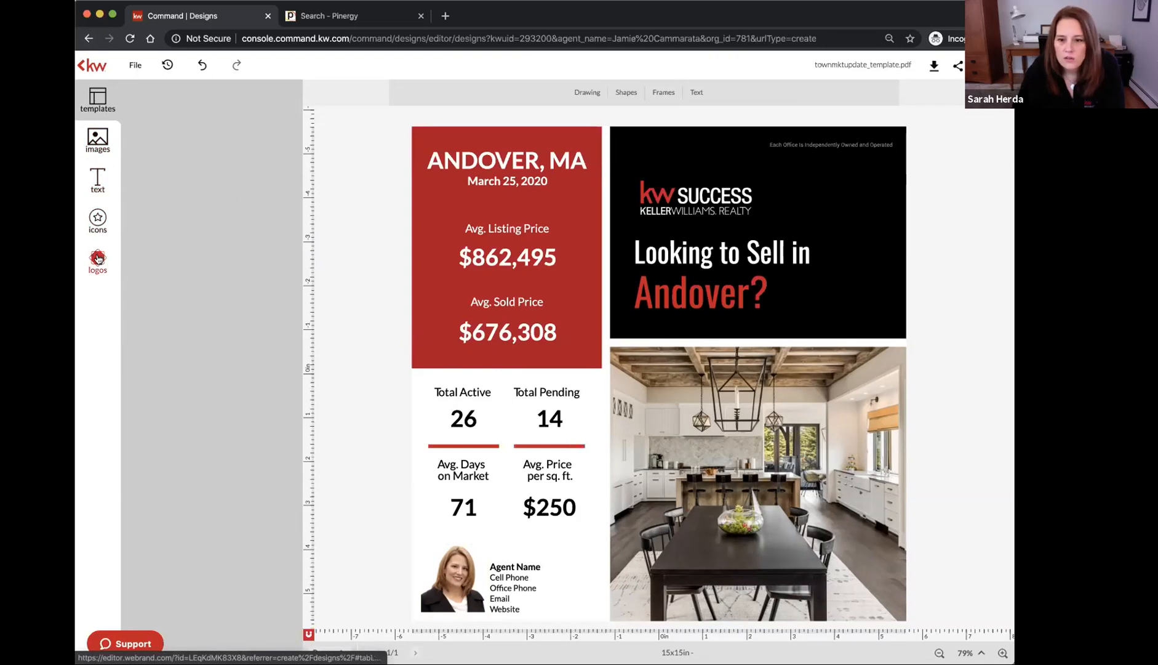
left_click(94, 140)
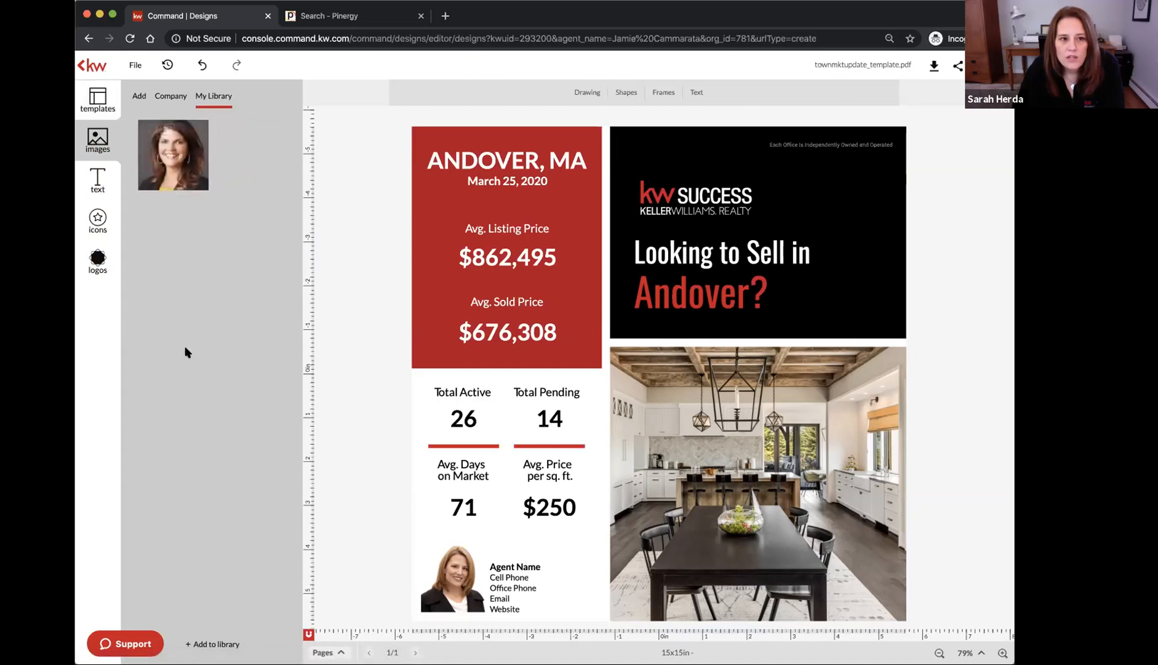
left_click(452, 577)
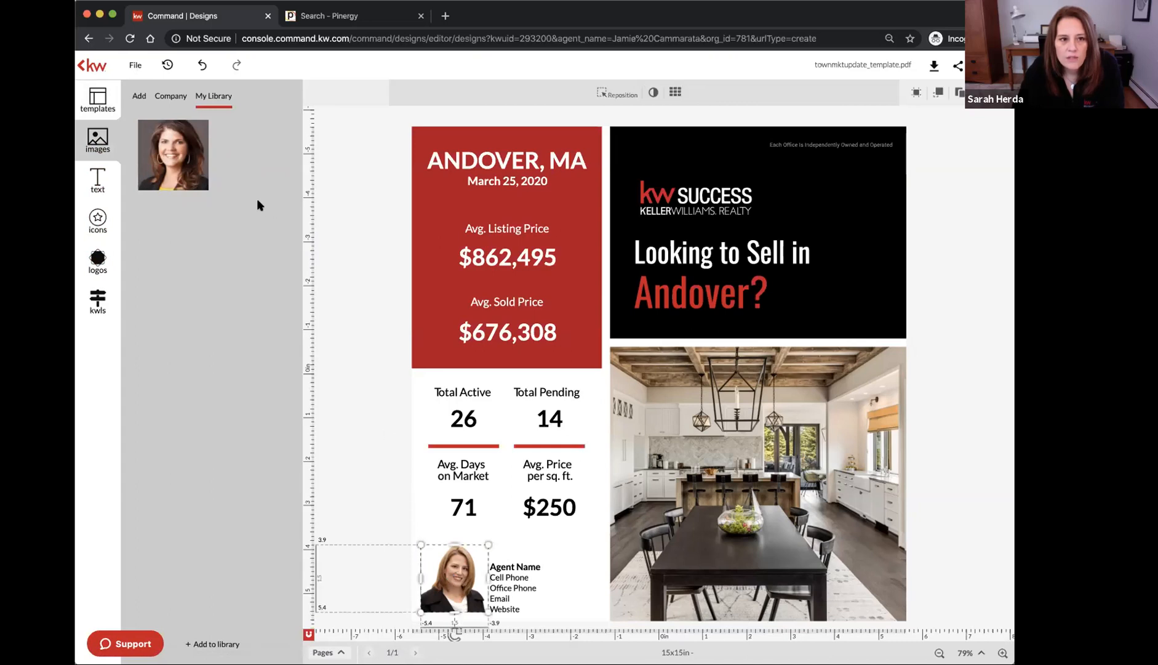
mouse_move(169, 134)
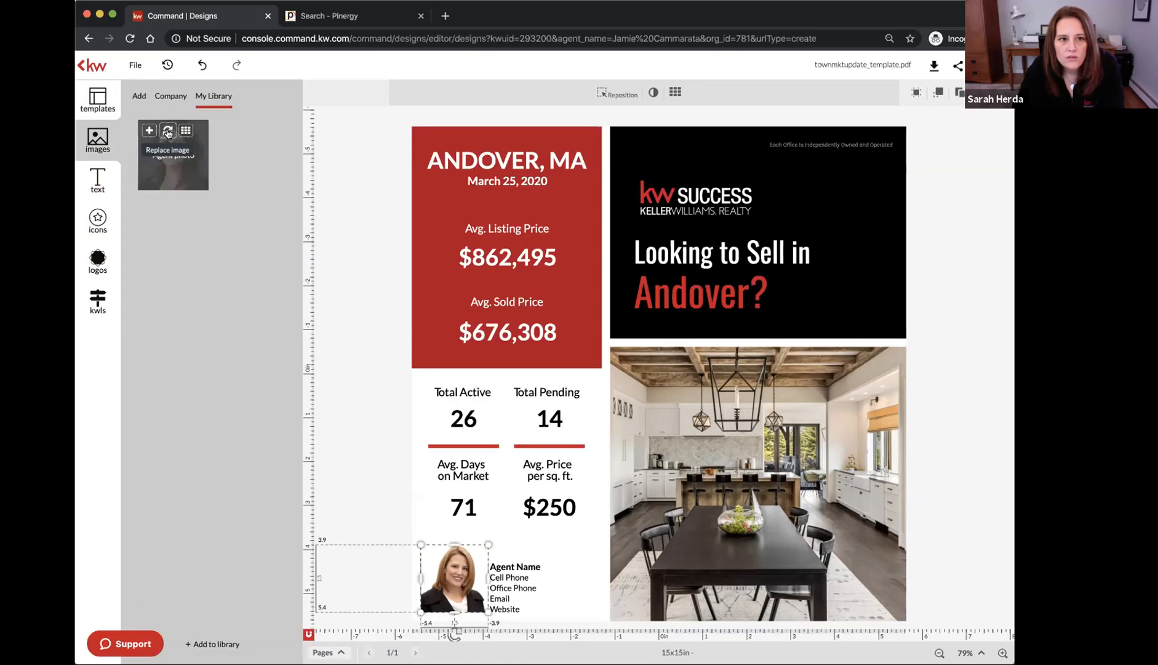
left_click(167, 132)
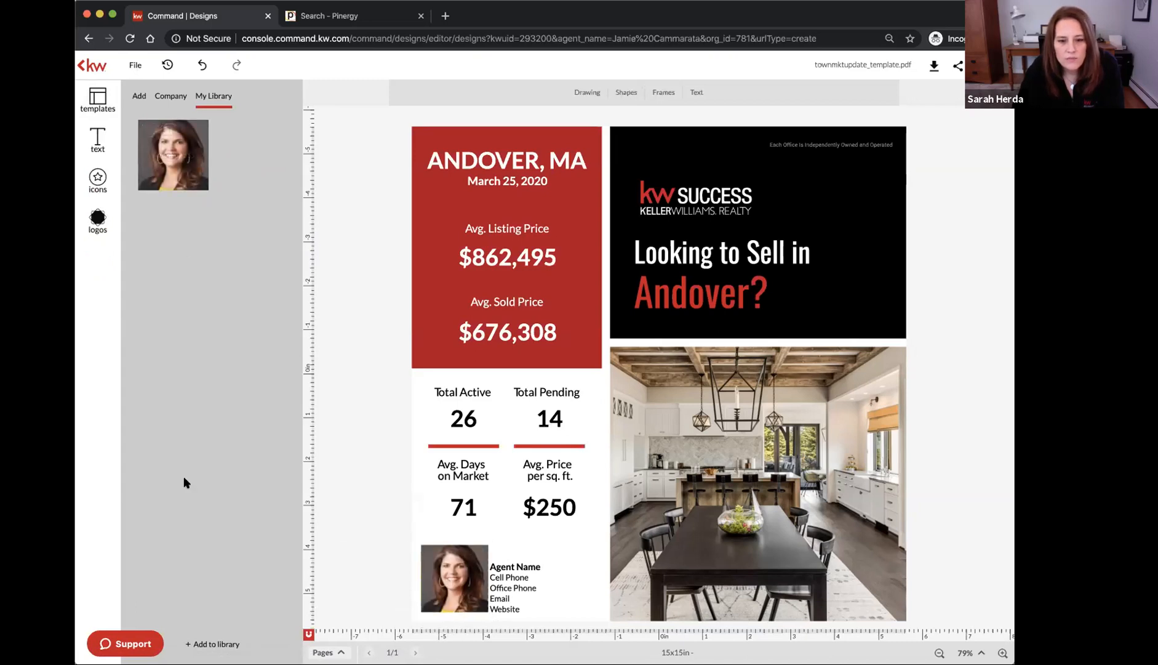
left_click(442, 589)
left_click_drag(483, 547, 483, 548)
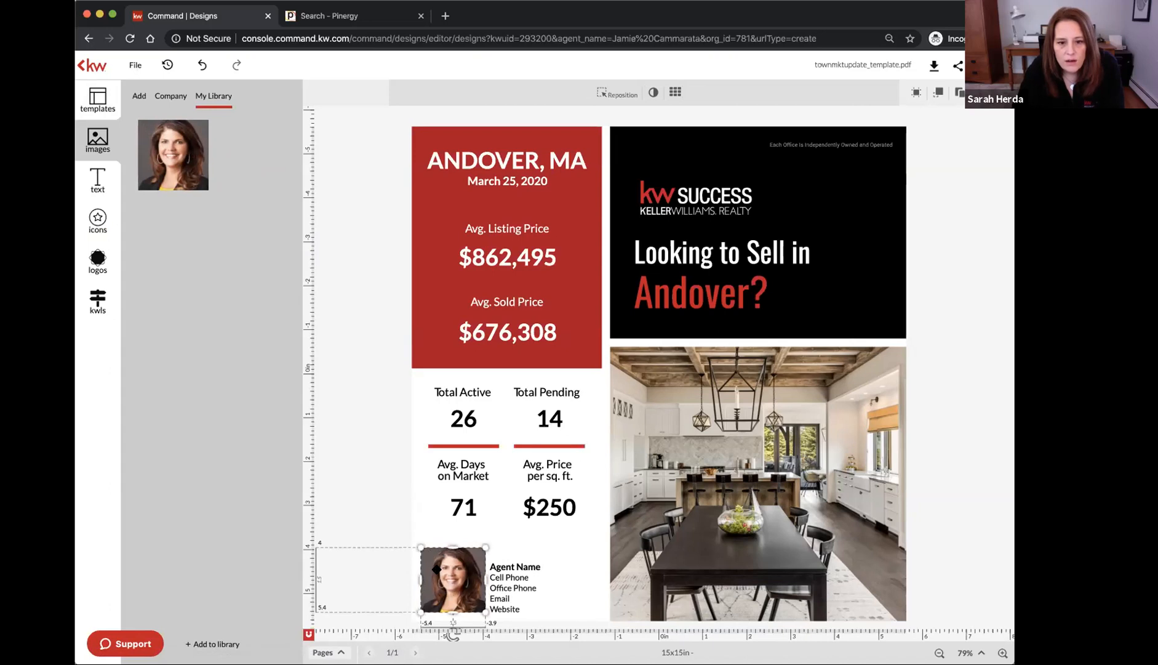
double_click(438, 571)
left_click(389, 557)
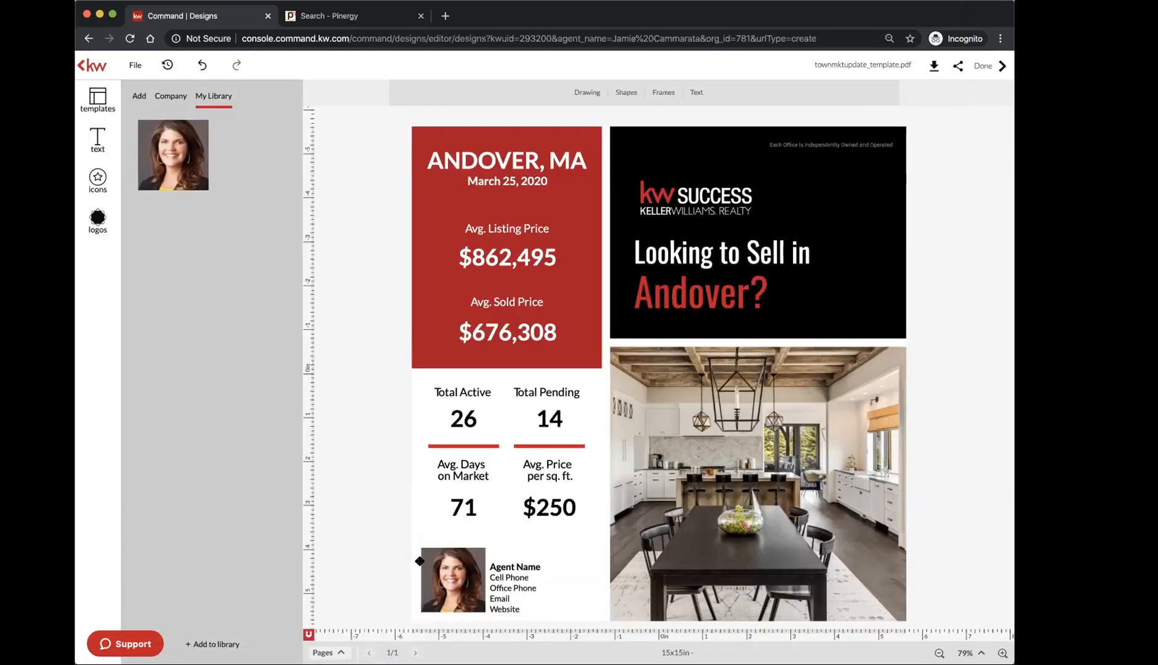
left_click(455, 578)
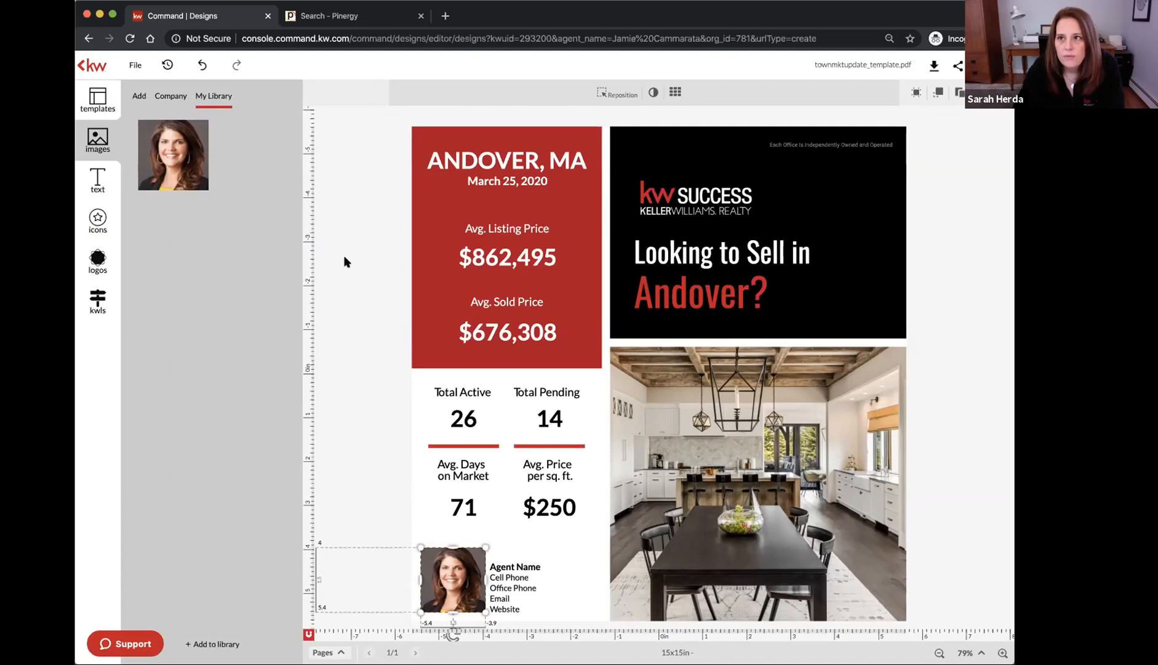
mouse_move(165, 161)
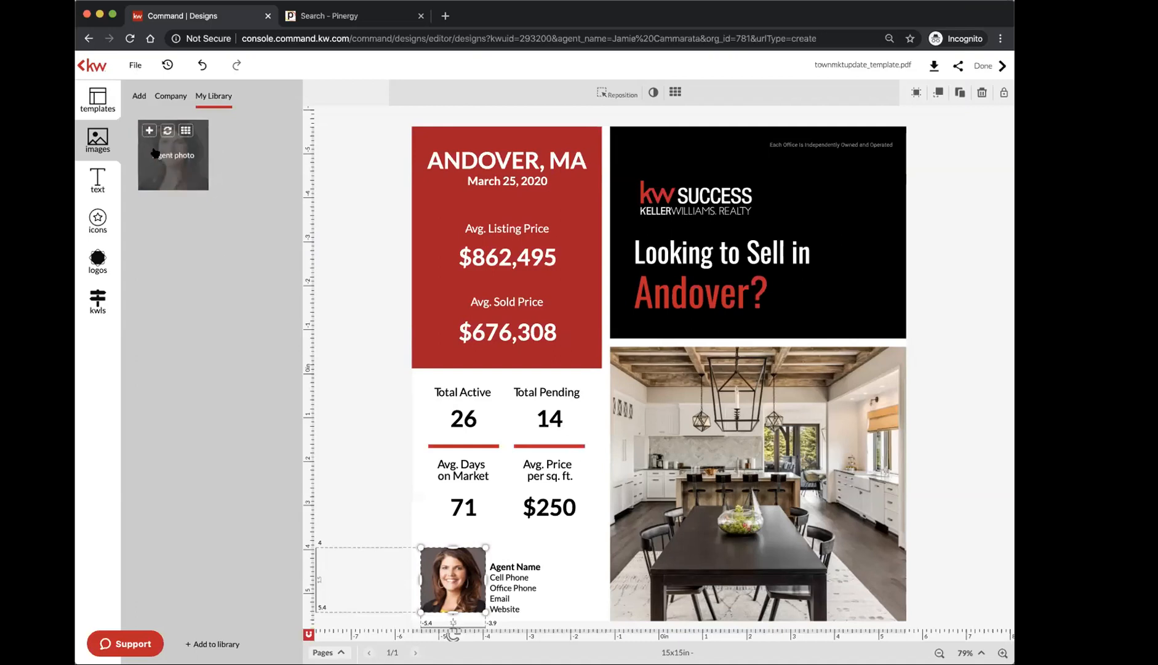
scroll(133, 115, "up", 2)
scroll(132, 112, "up", 5)
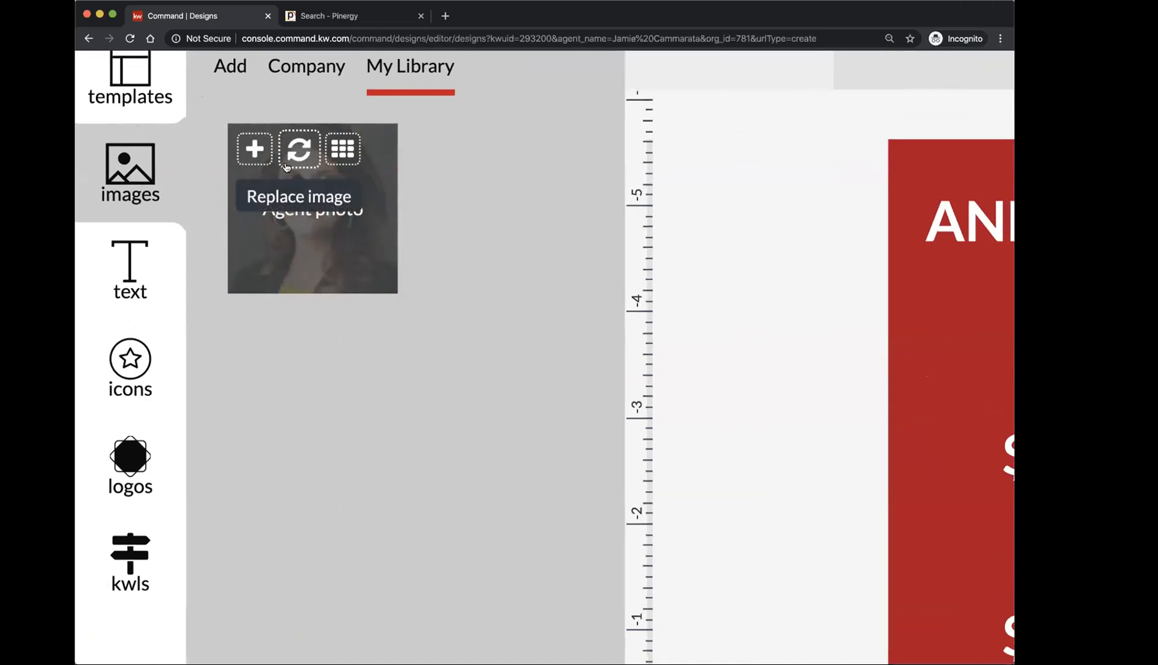
scroll(521, 305, "down", 1)
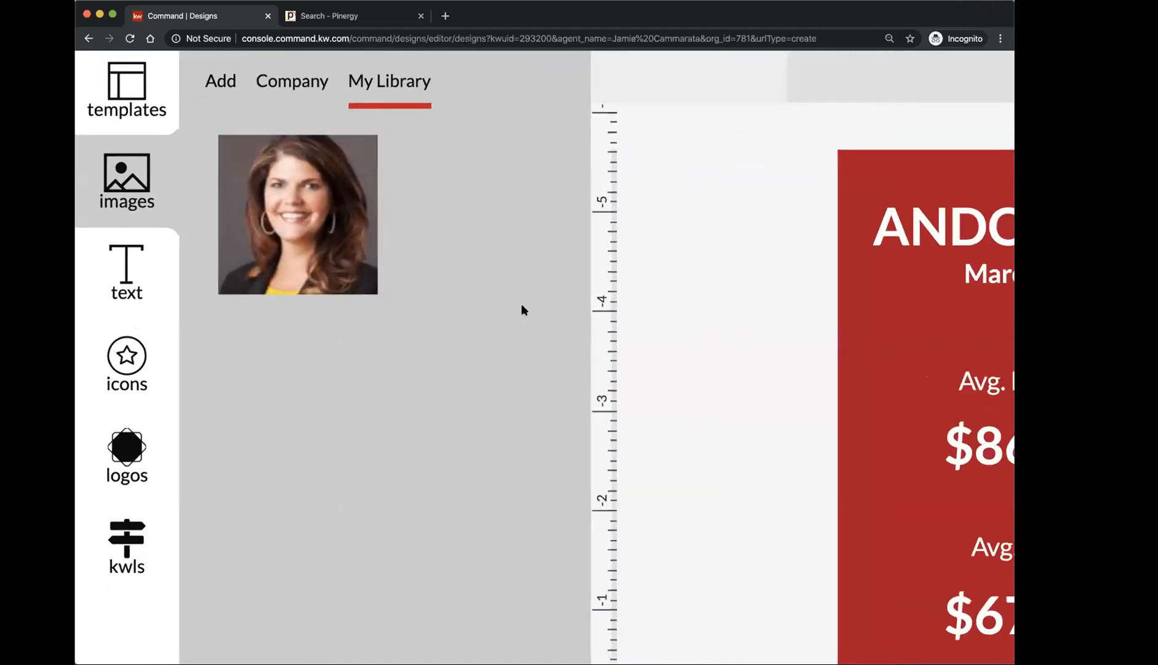
scroll(521, 303, "down", 5)
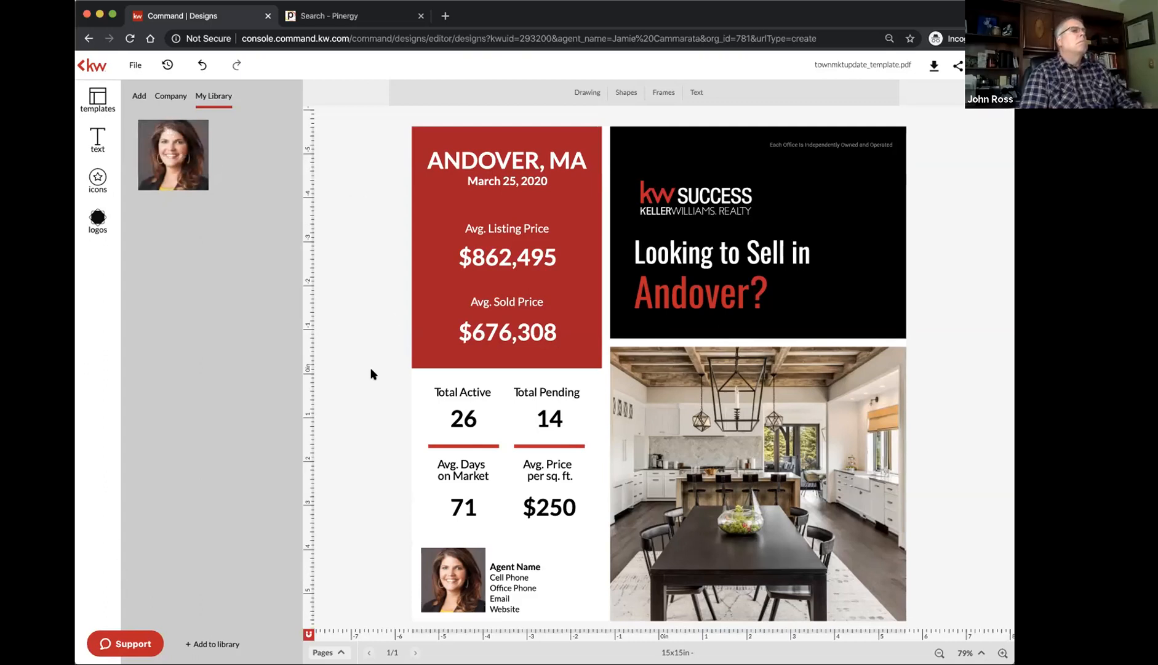
Type the agent's full name over the Agent Name placeholder beside the headshot
left_click(512, 564)
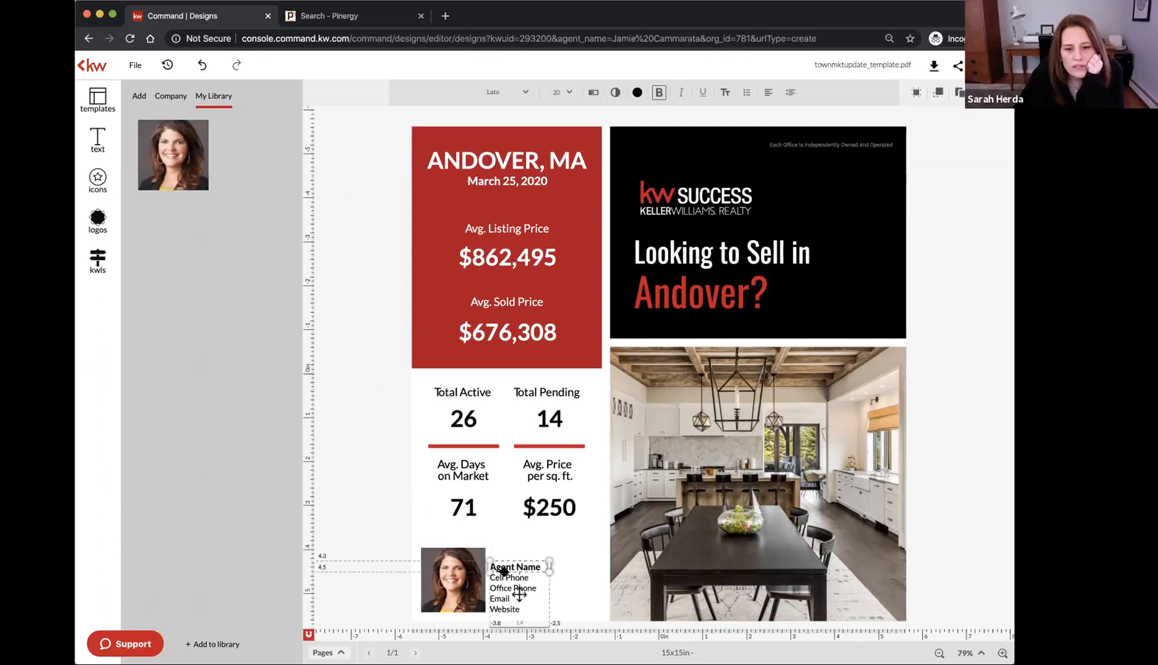
left_click_drag(490, 566, 528, 566)
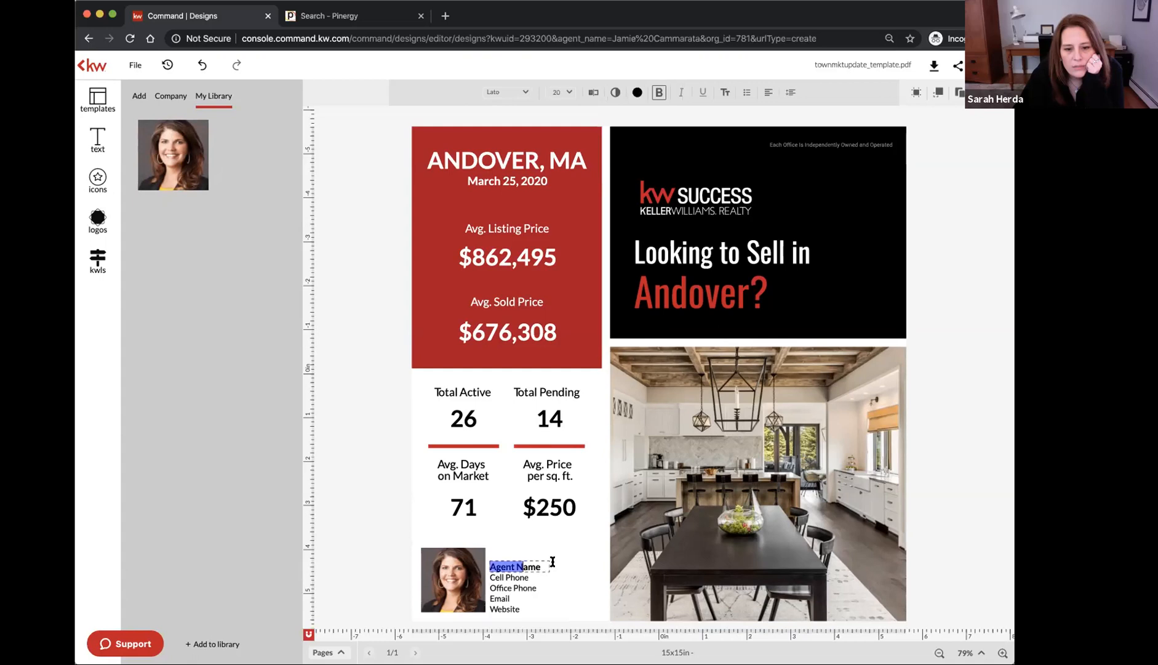
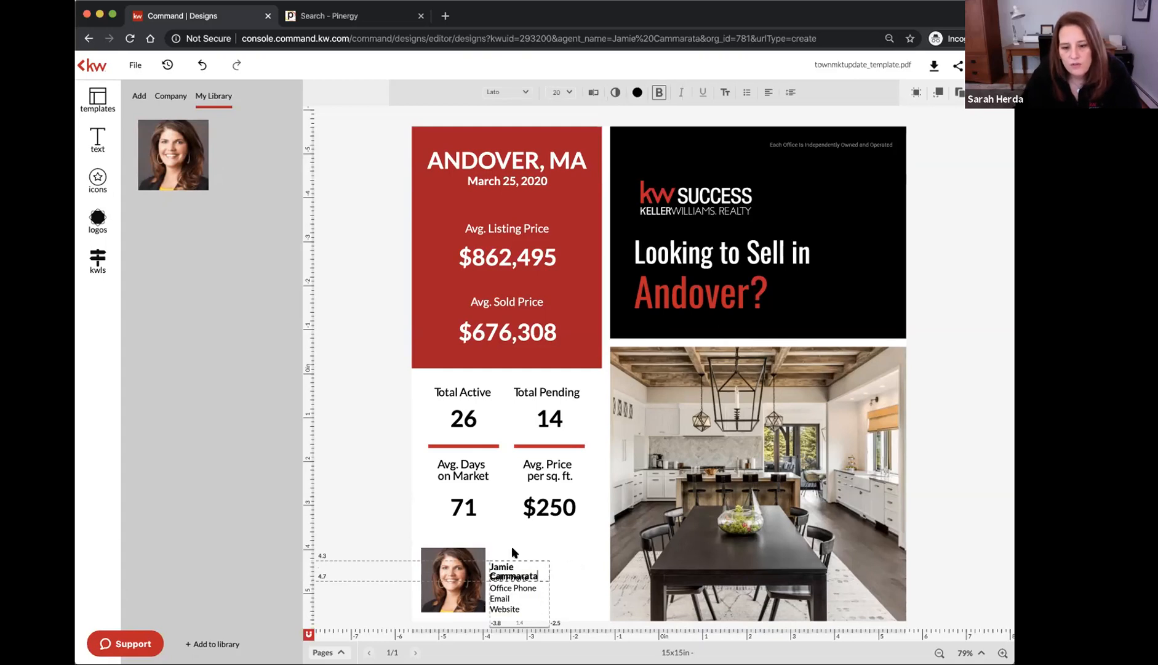
left_click(559, 545)
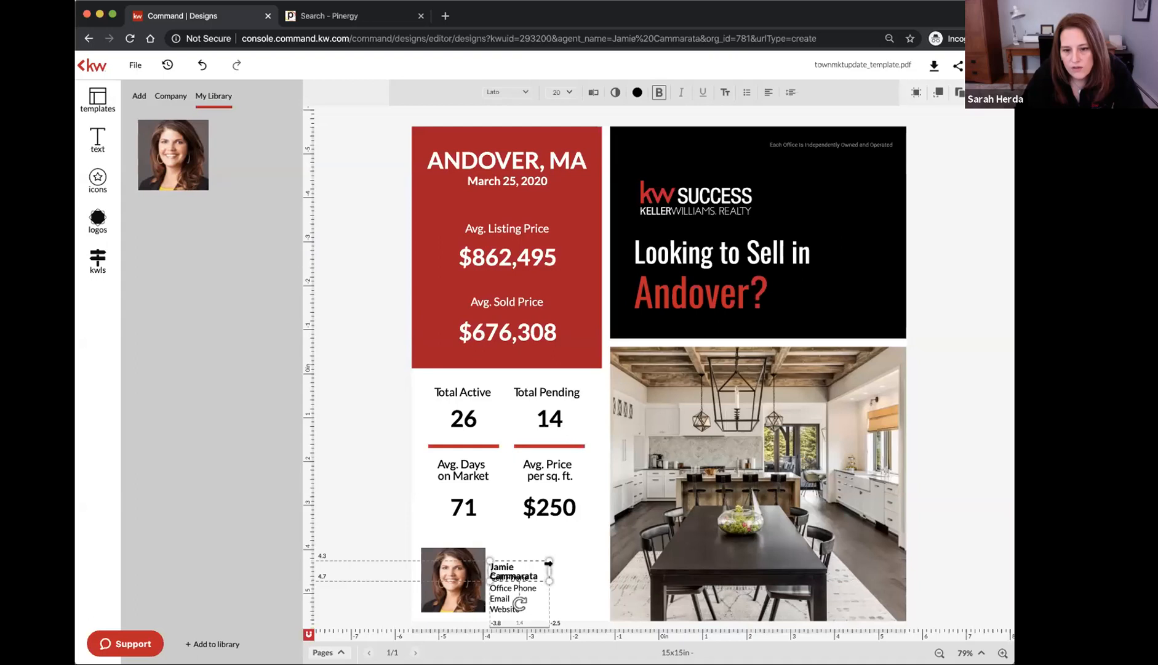
Resize and scale up the agent-name box until the name fits one line above Cell Phone
scroll(492, 585, "up", 5)
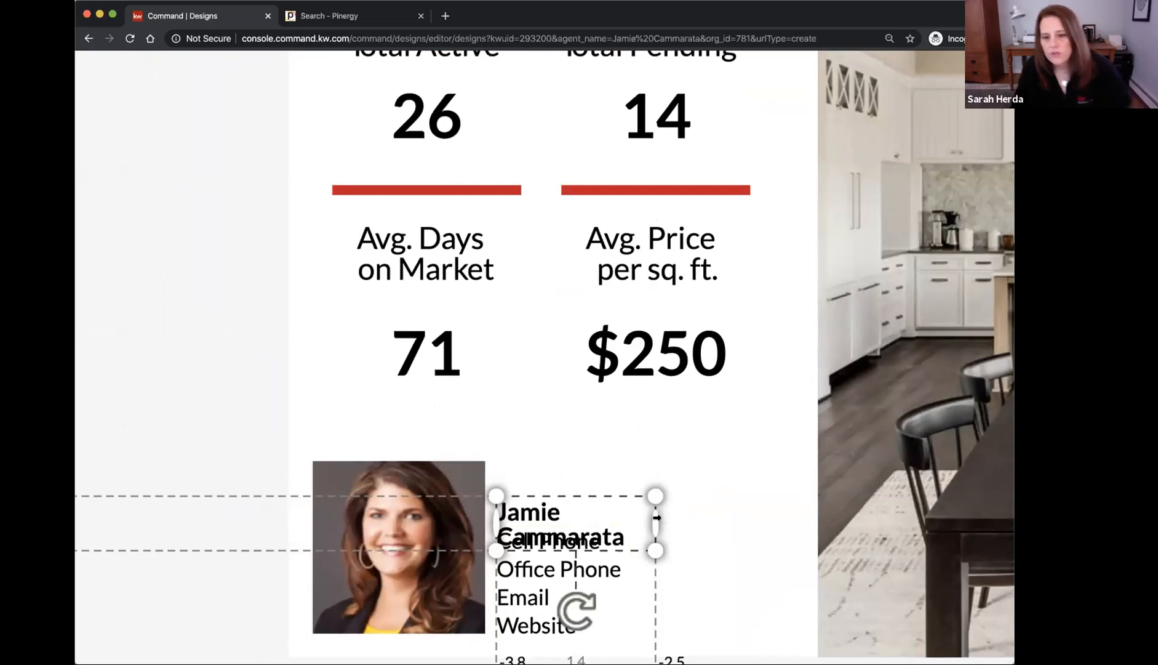
left_click_drag(657, 517, 744, 518)
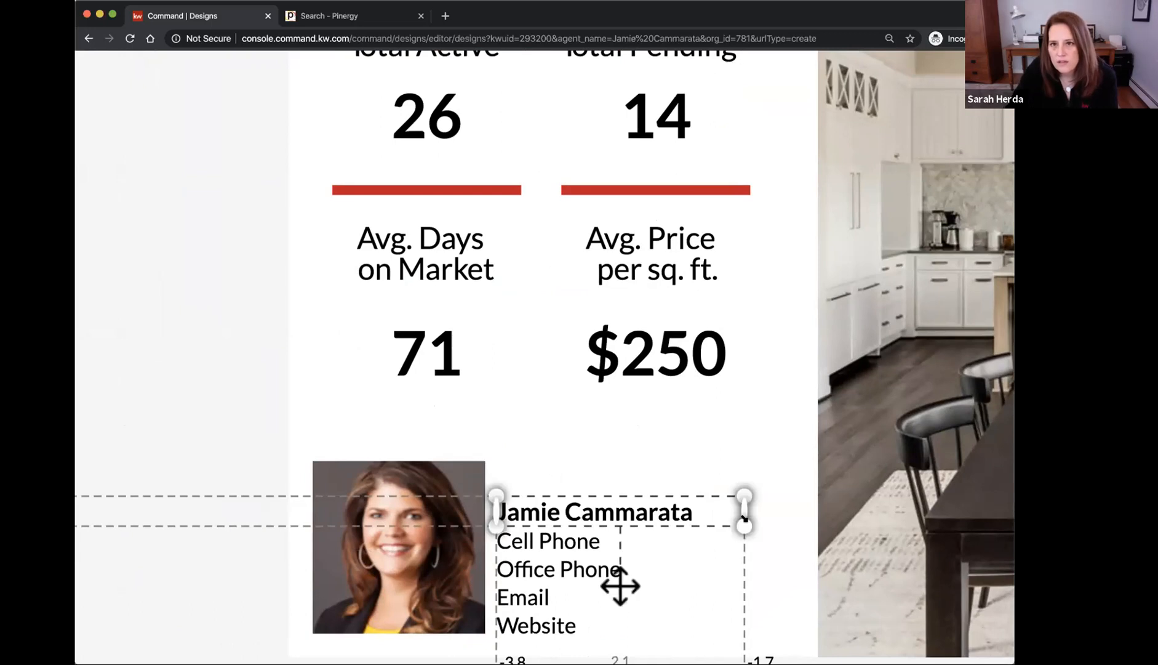
left_click_drag(744, 505, 709, 508)
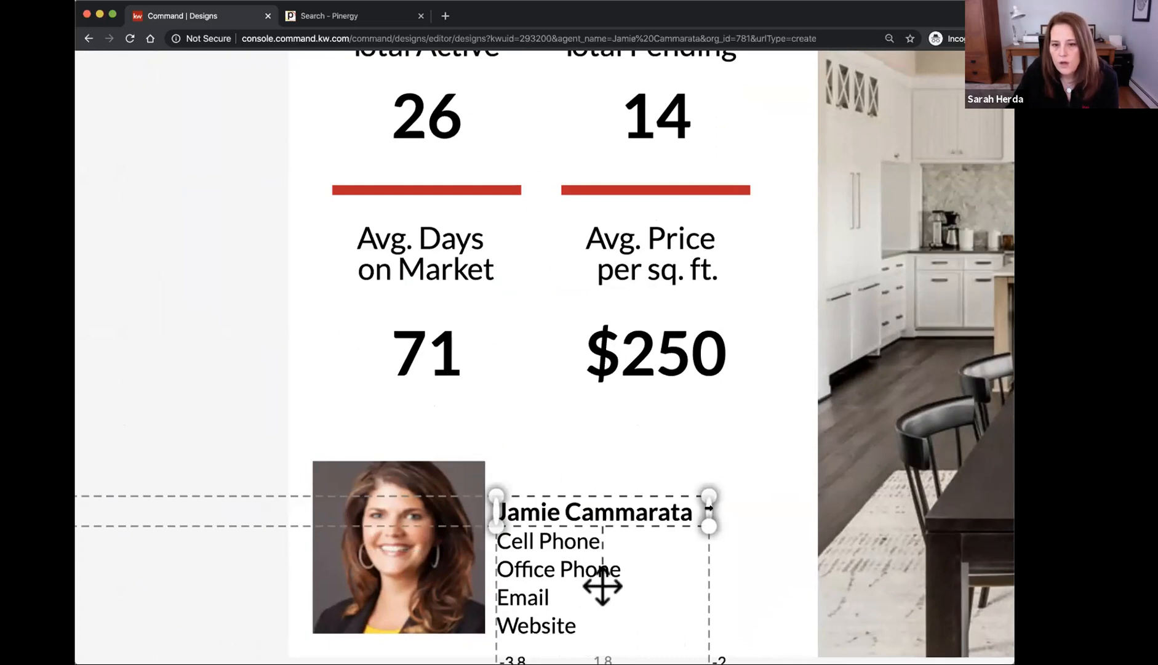
mouse_move(711, 490)
left_mouse_down()
mouse_move(753, 469)
mouse_move(854, 466)
mouse_move(722, 482)
left_mouse_up()
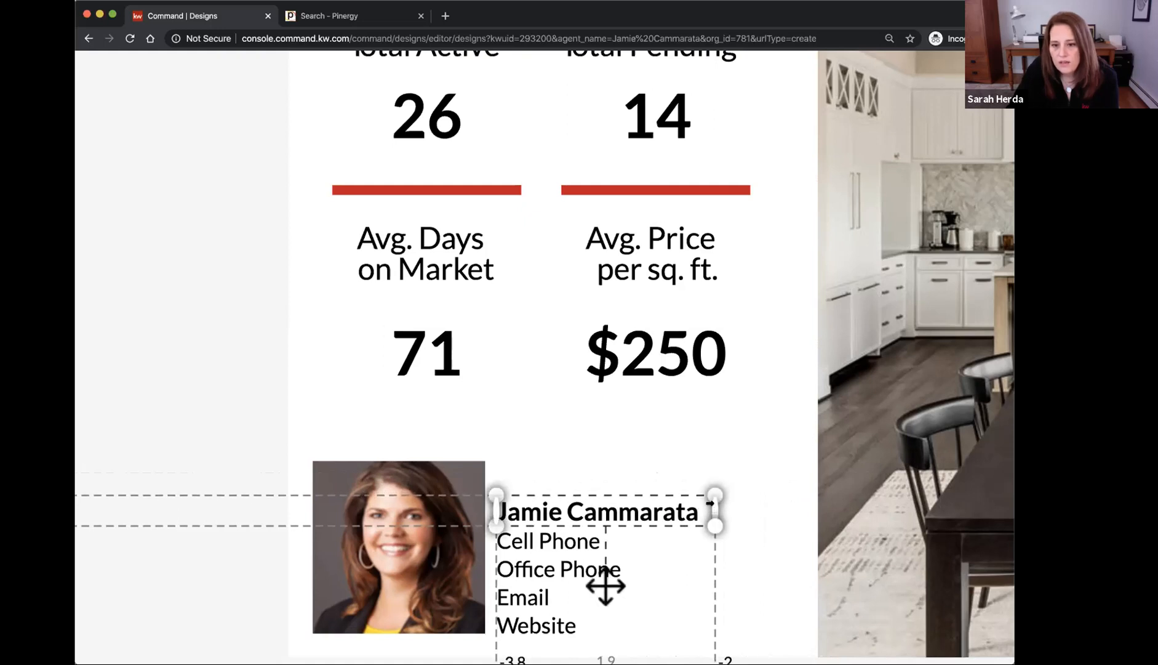
left_click_drag(712, 506, 796, 467)
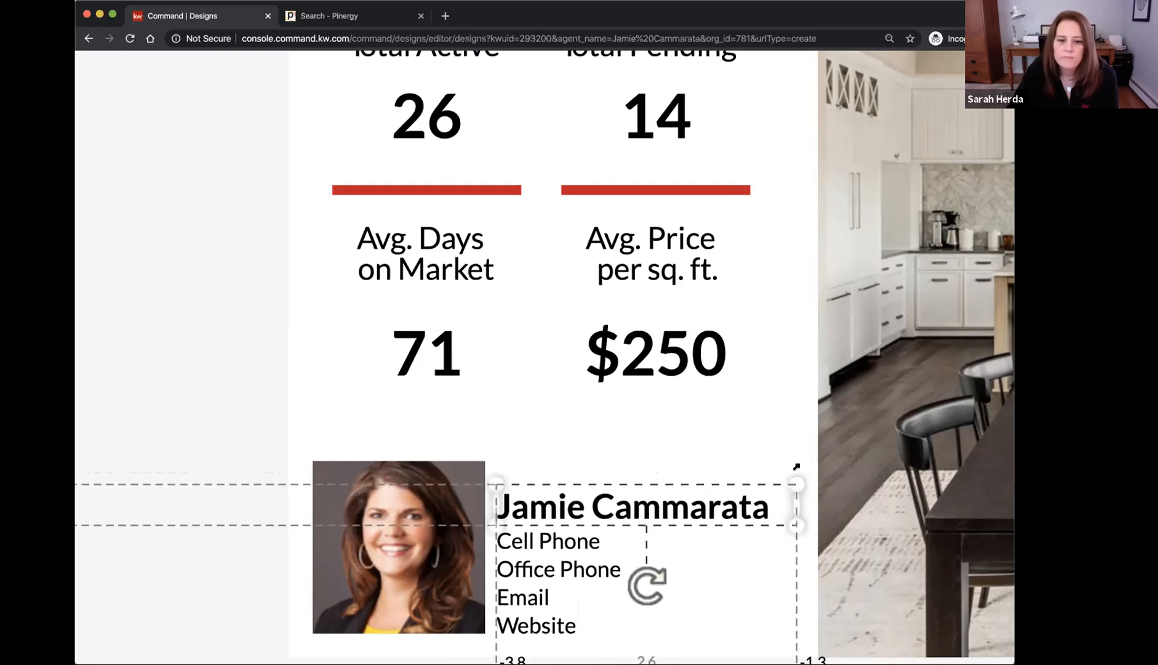
scroll(795, 467, "down", 5)
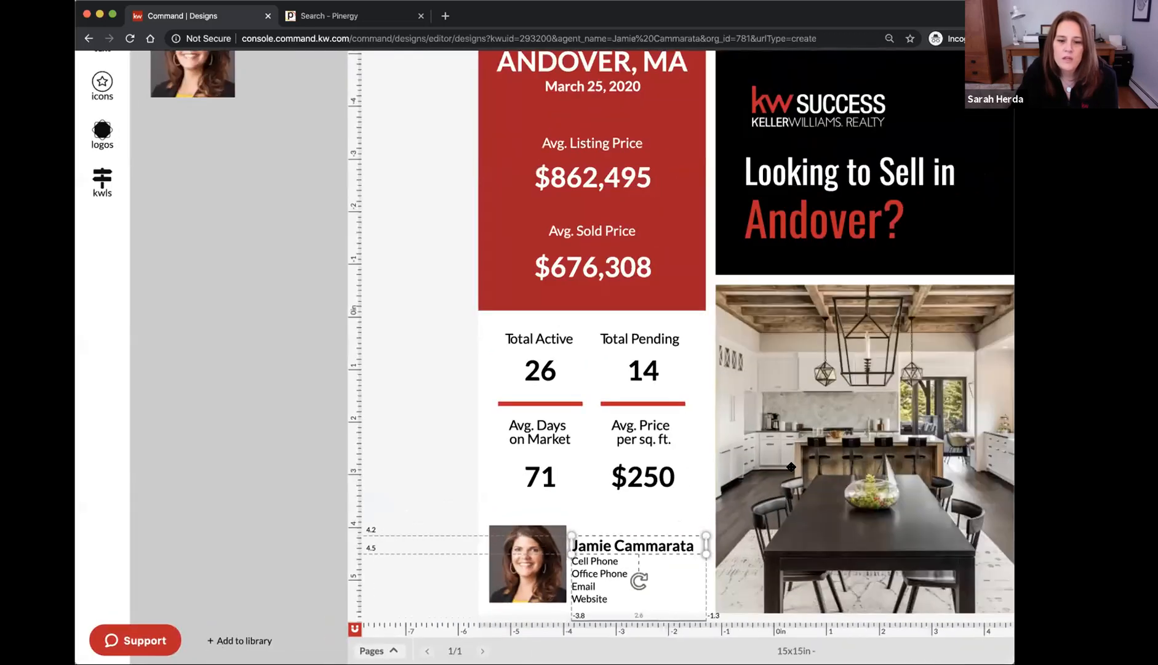
scroll(795, 467, "down", 3)
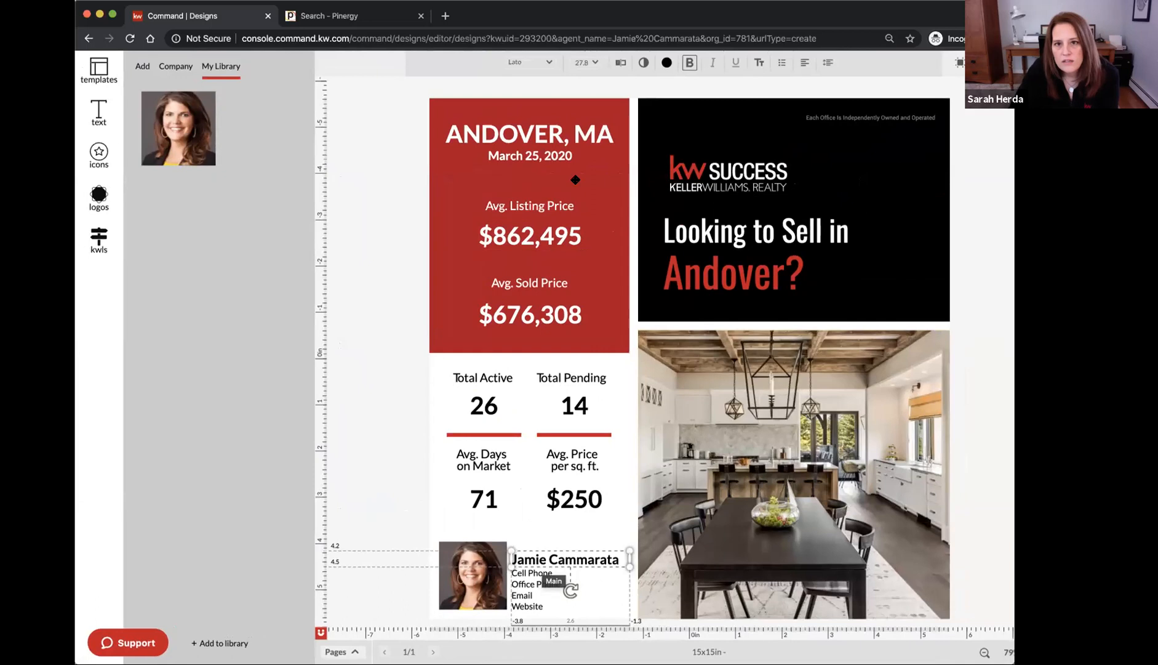
Sample the stats panel's red (B20020) with the eyedropper and apply it to the agent's name
left_click(666, 64)
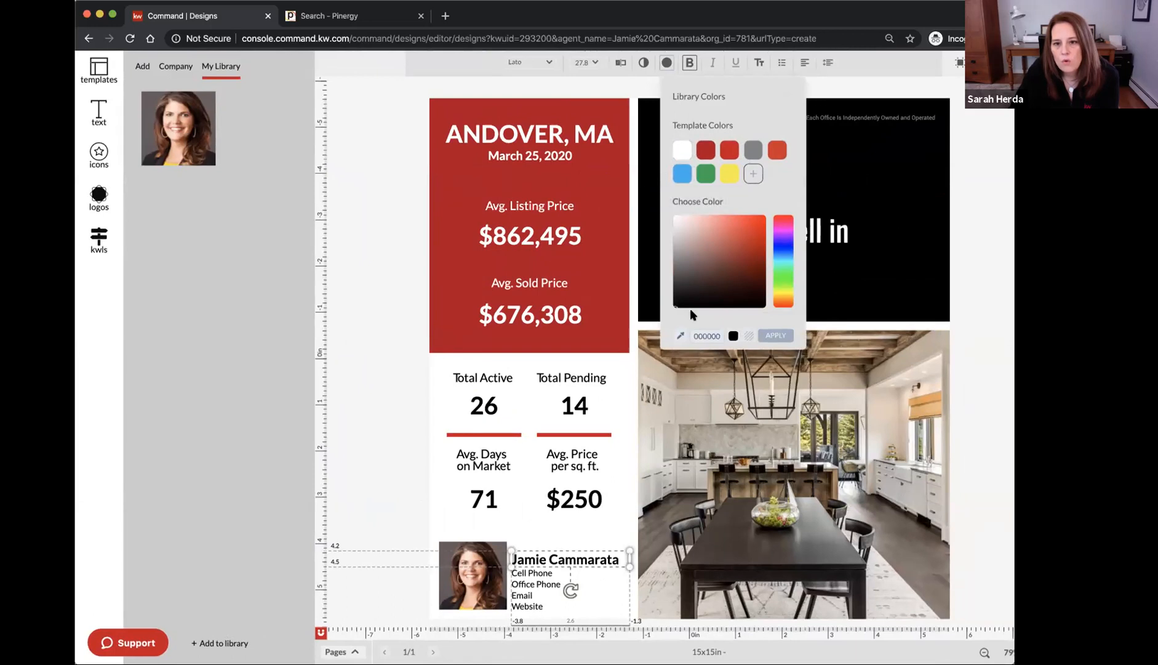
scroll(684, 341, "up", 10)
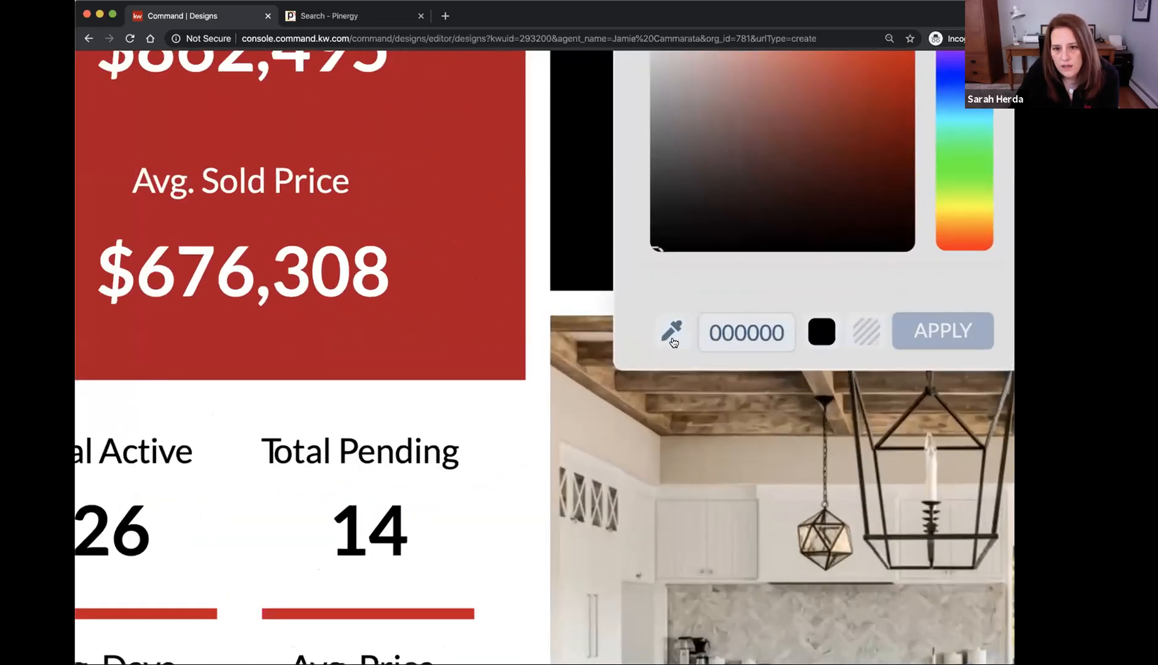
left_click(673, 338)
scroll(665, 340, "down", 10)
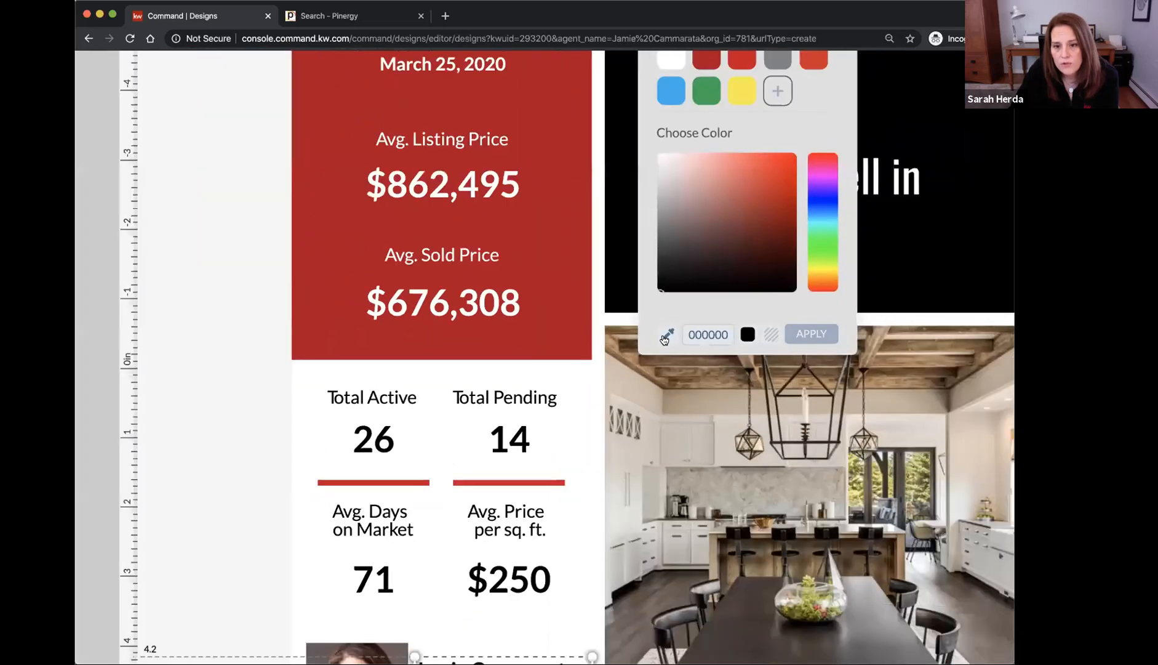
left_click(648, 351)
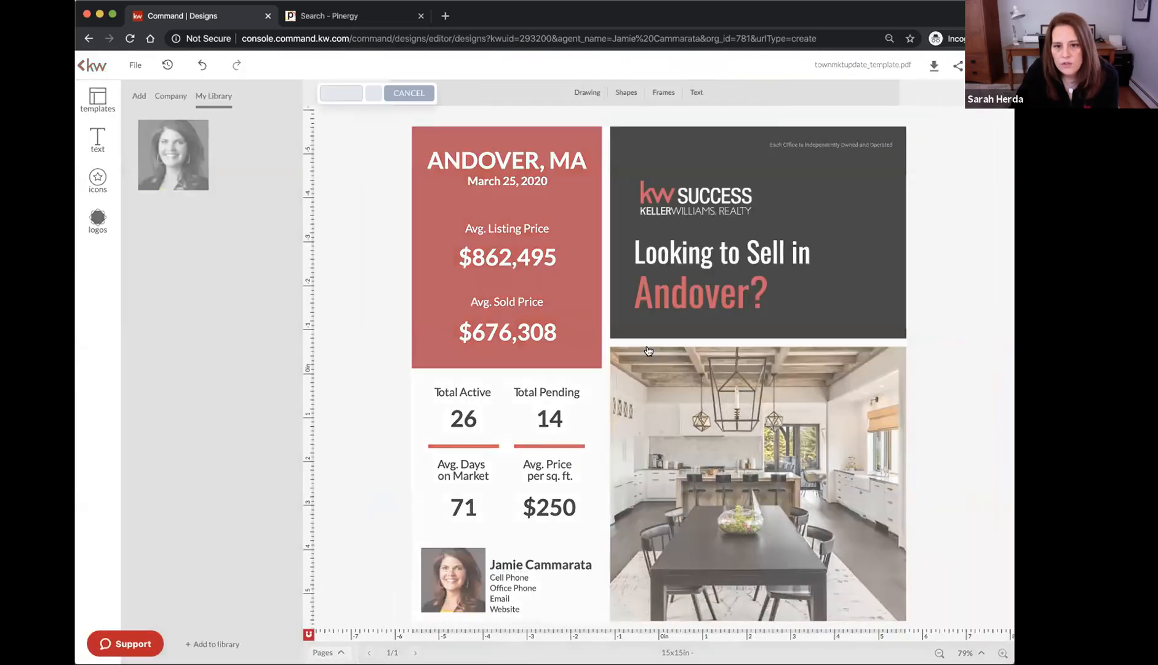
left_click(584, 330)
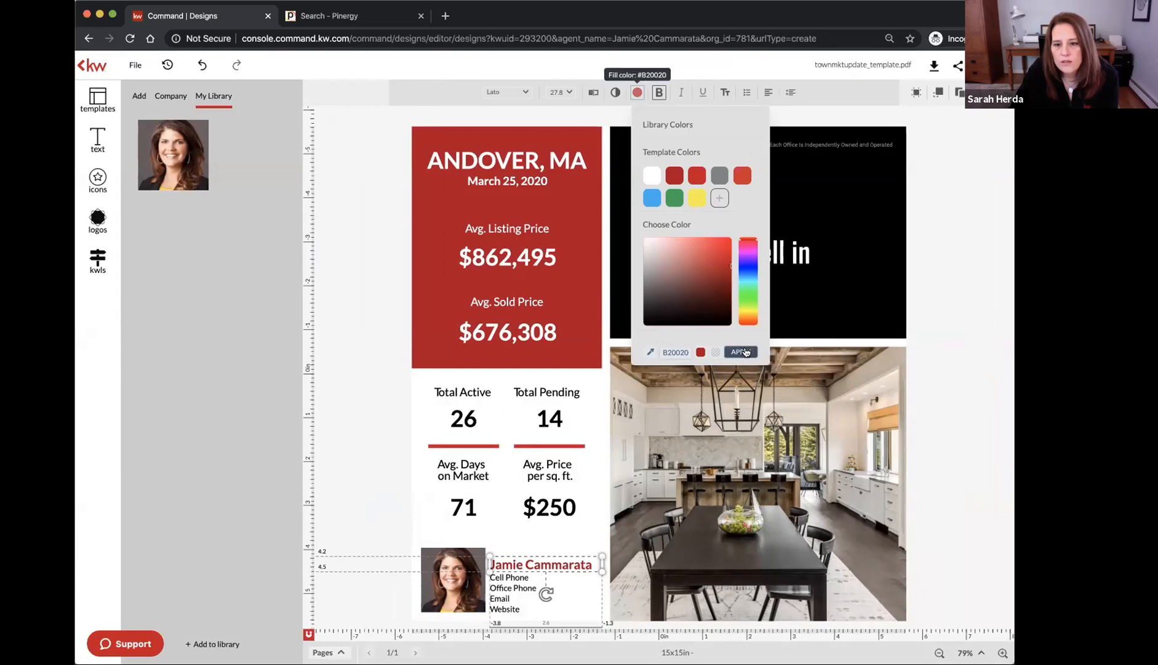
left_click(745, 352)
Reselect the agent-name text box and bring up its font list
left_click(391, 458)
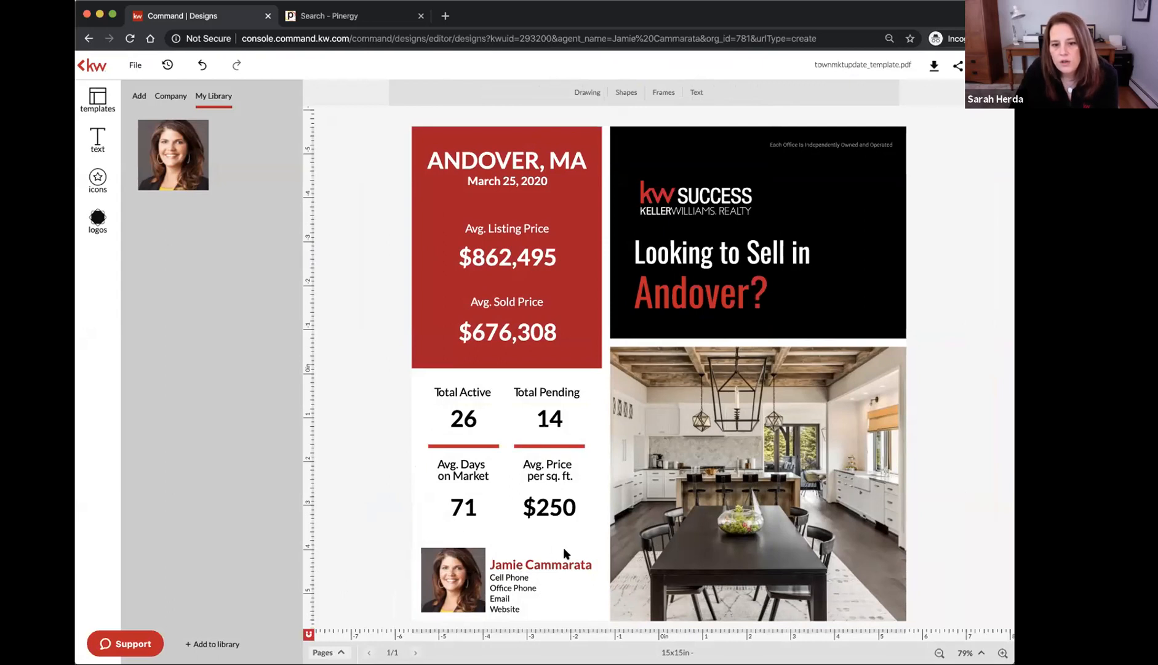
left_click(513, 560)
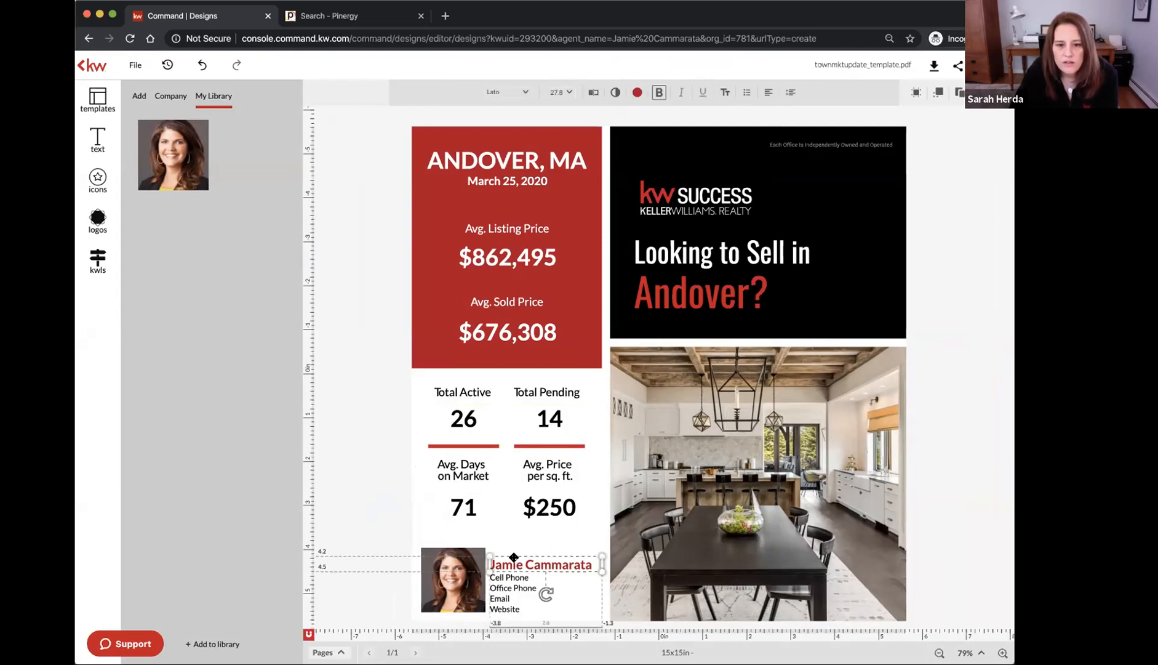
left_click(522, 93)
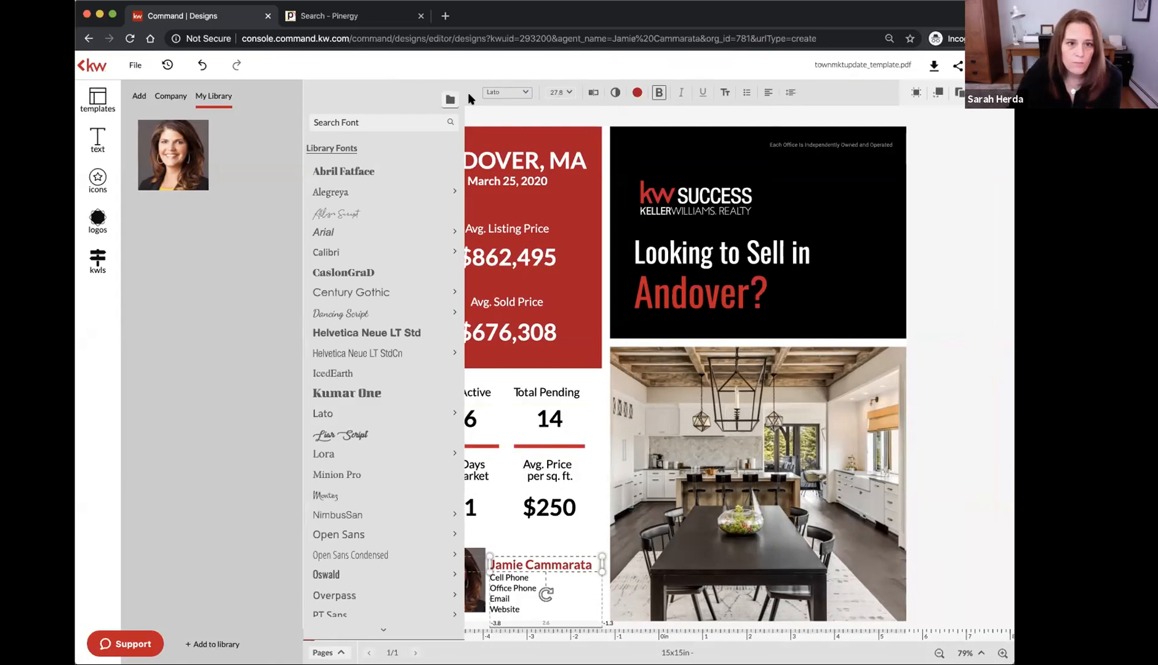
Switch the agent's name to Century Gothic, widen its box slightly, and size it 24 pt
mouse_move(378, 291)
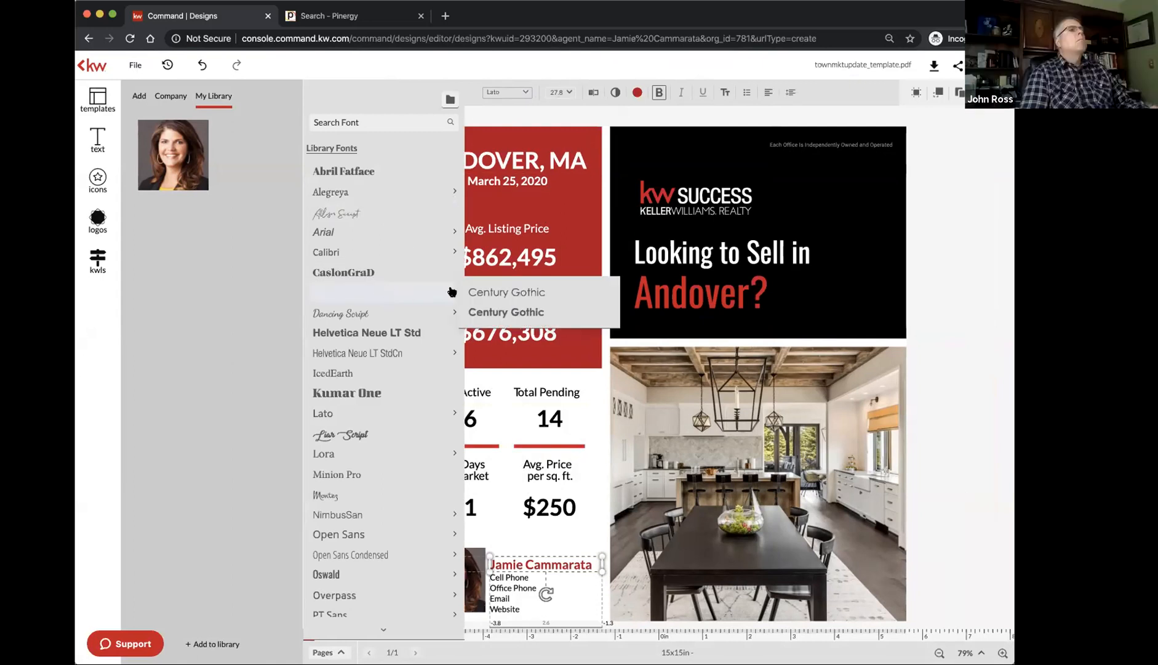
left_click(493, 311)
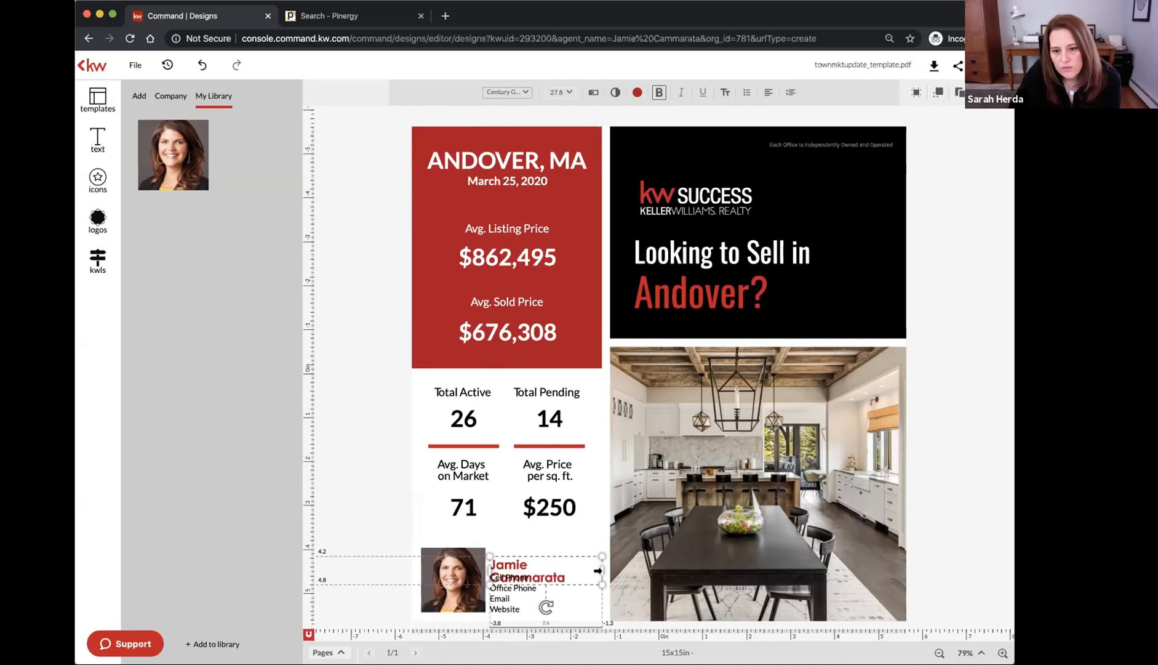
left_click_drag(597, 570, 612, 571)
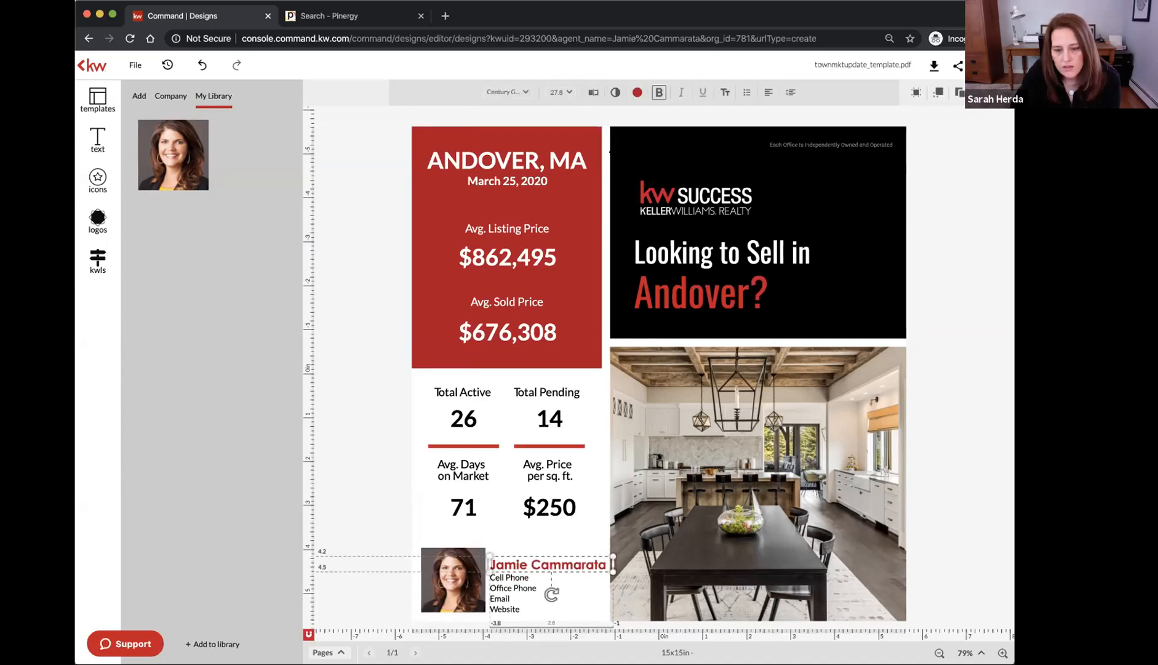
left_click(572, 90)
scroll(571, 265, "down", 1)
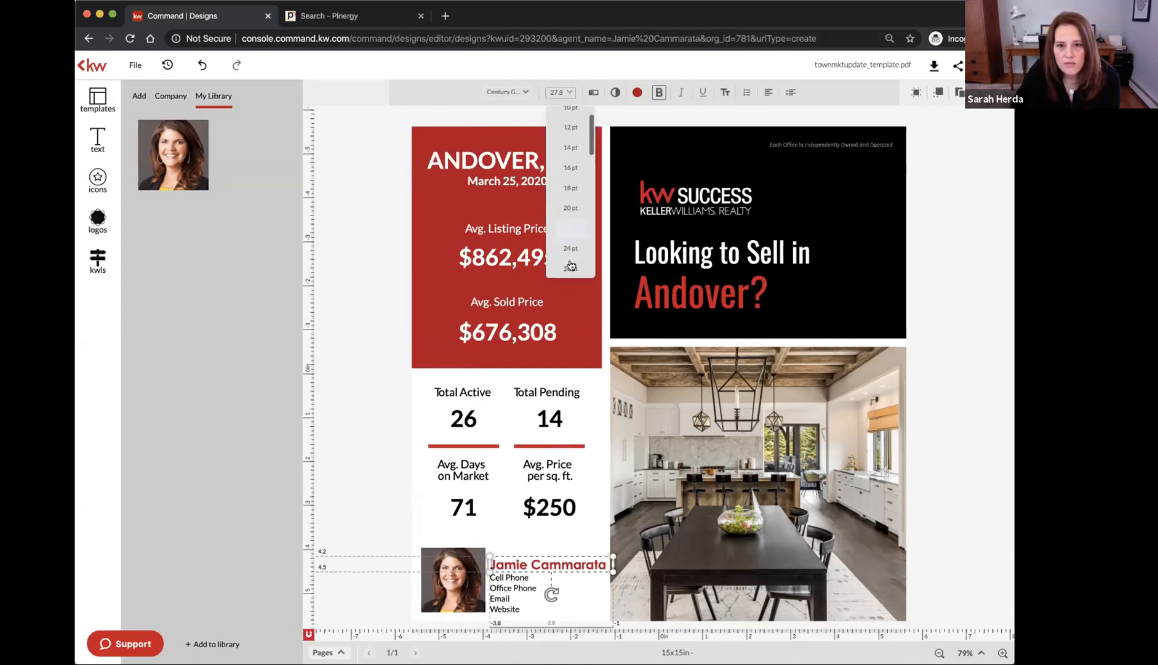
left_click(571, 252)
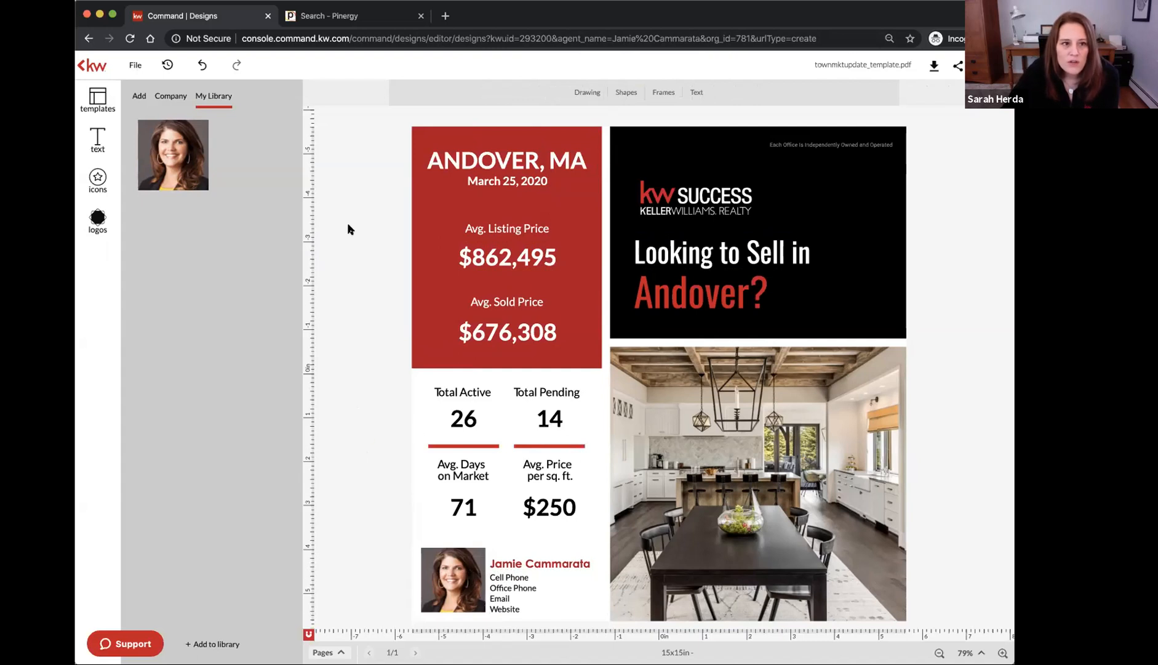
Add a saved name snippet from My Library above the agent name, then delete it
left_click(96, 144)
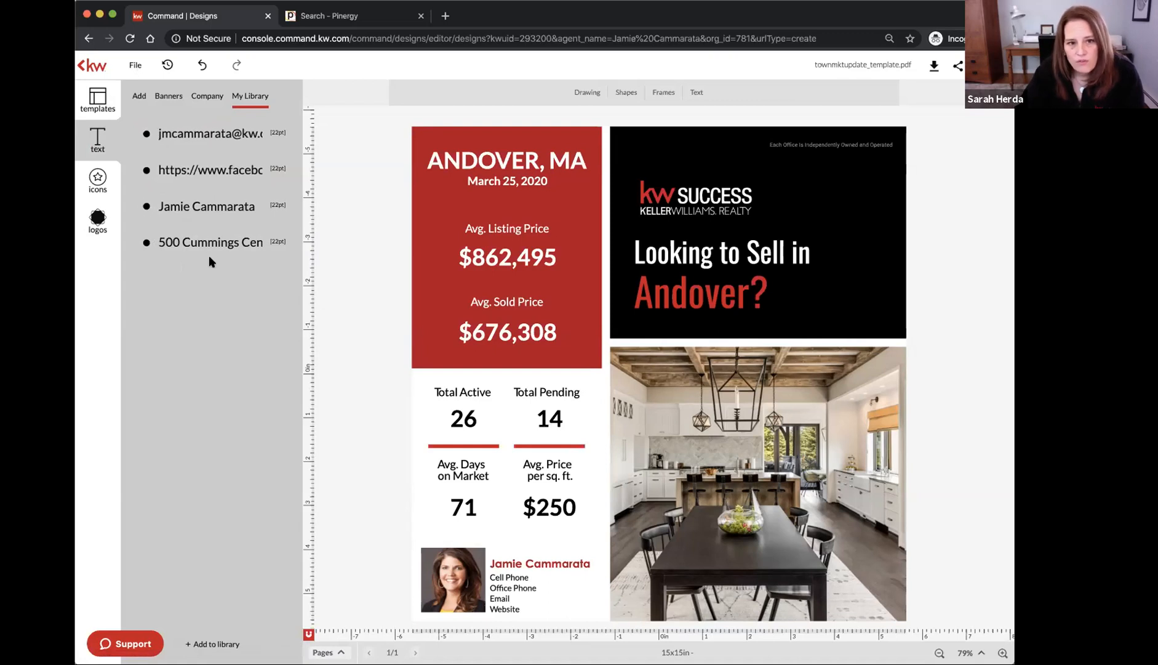
left_click(203, 208)
left_click_drag(564, 446, 554, 534)
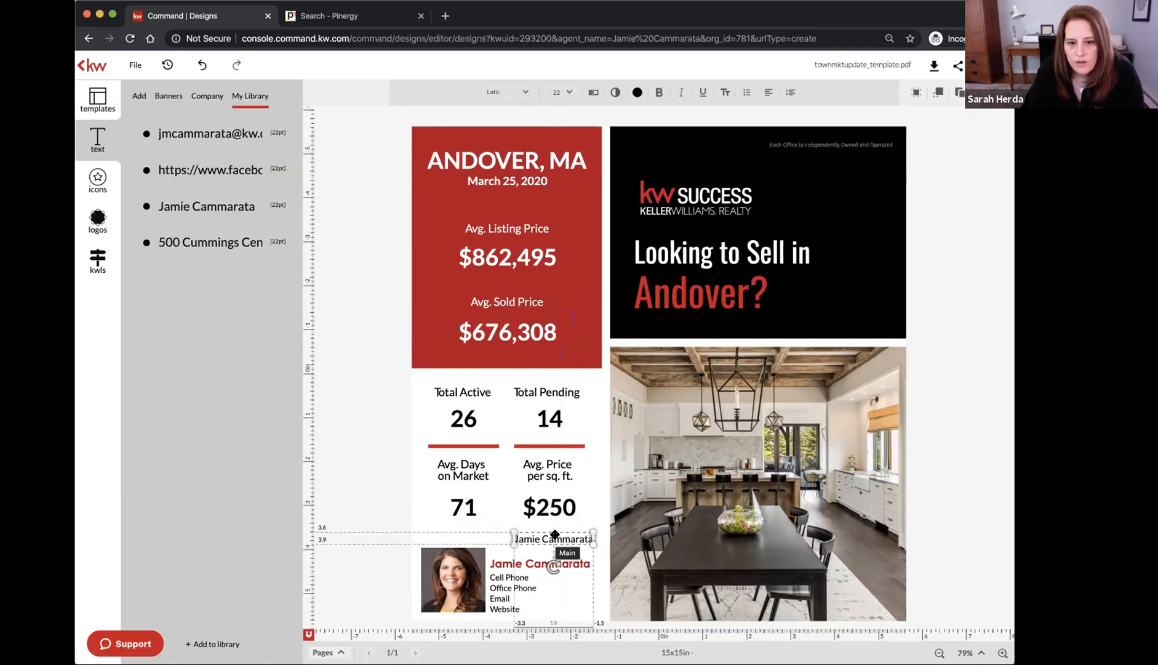
key("Delete")
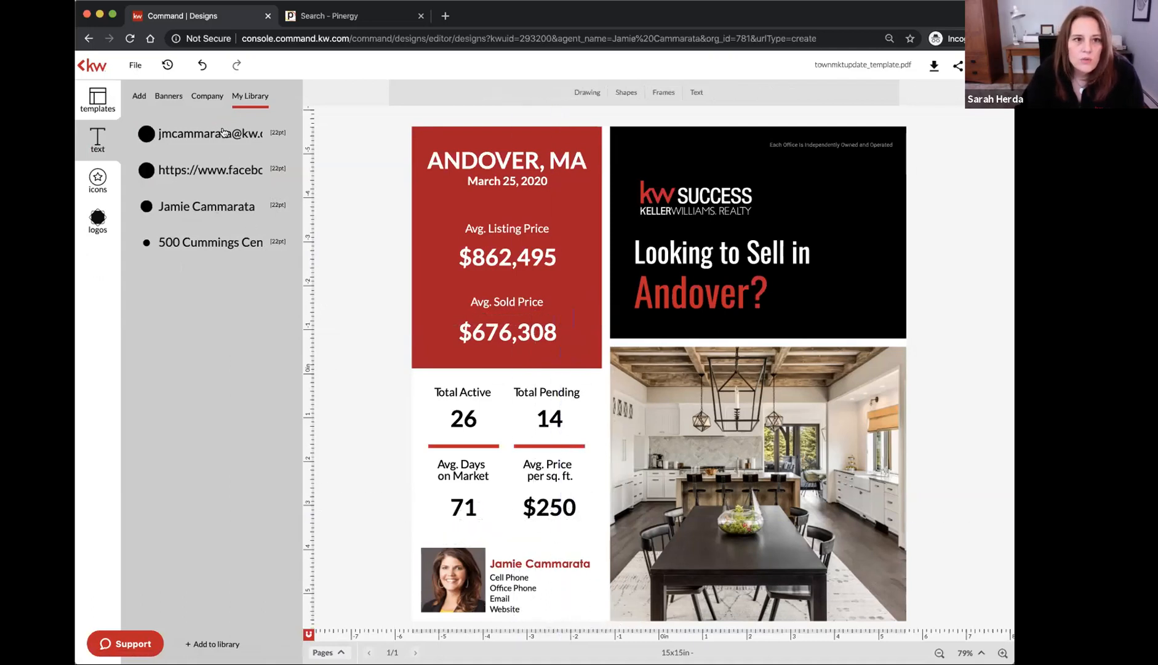
Place the agent's email snippet above the name, delete it, and show the Company snippets
left_click(222, 132)
left_click_drag(574, 347, 606, 542)
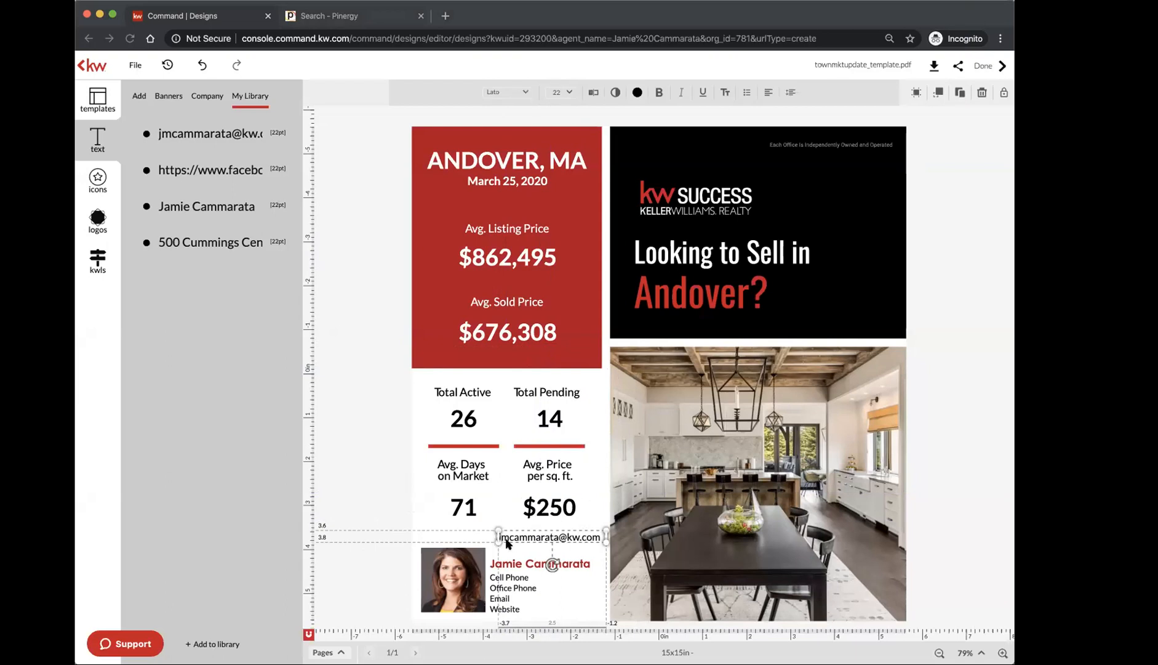
left_click(443, 532)
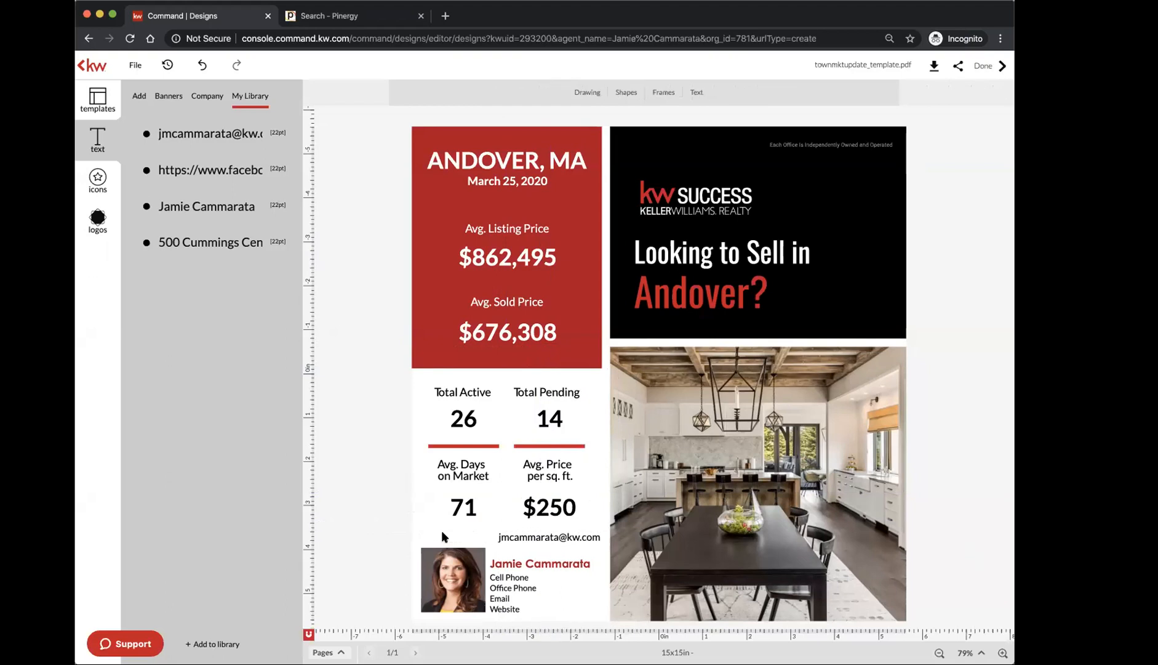
left_click(517, 536)
key("Delete")
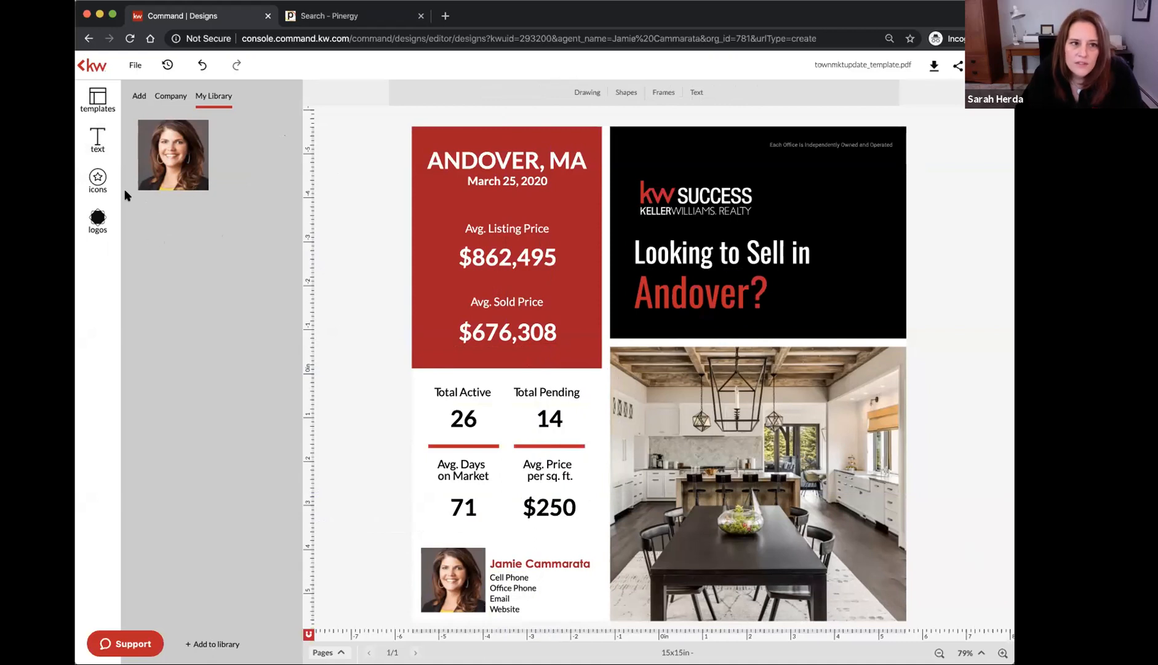
left_click(97, 143)
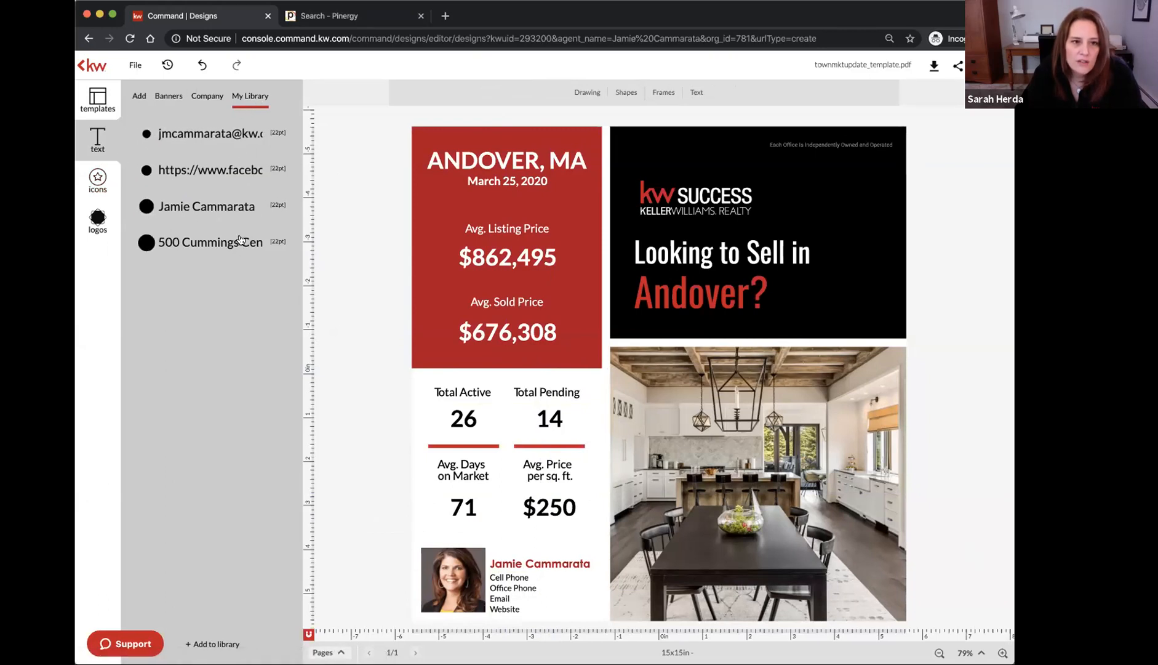
left_click(207, 96)
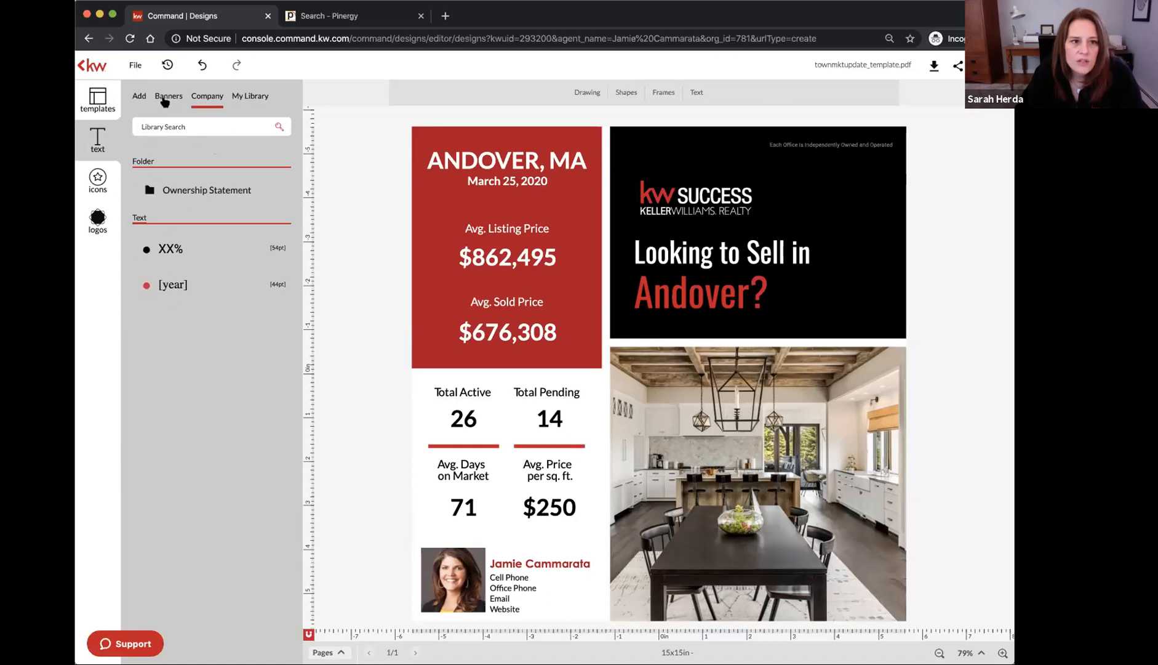
Browse the Banners library and try the 'Add your text HERE' banner on the black header, then delete it
left_click(165, 99)
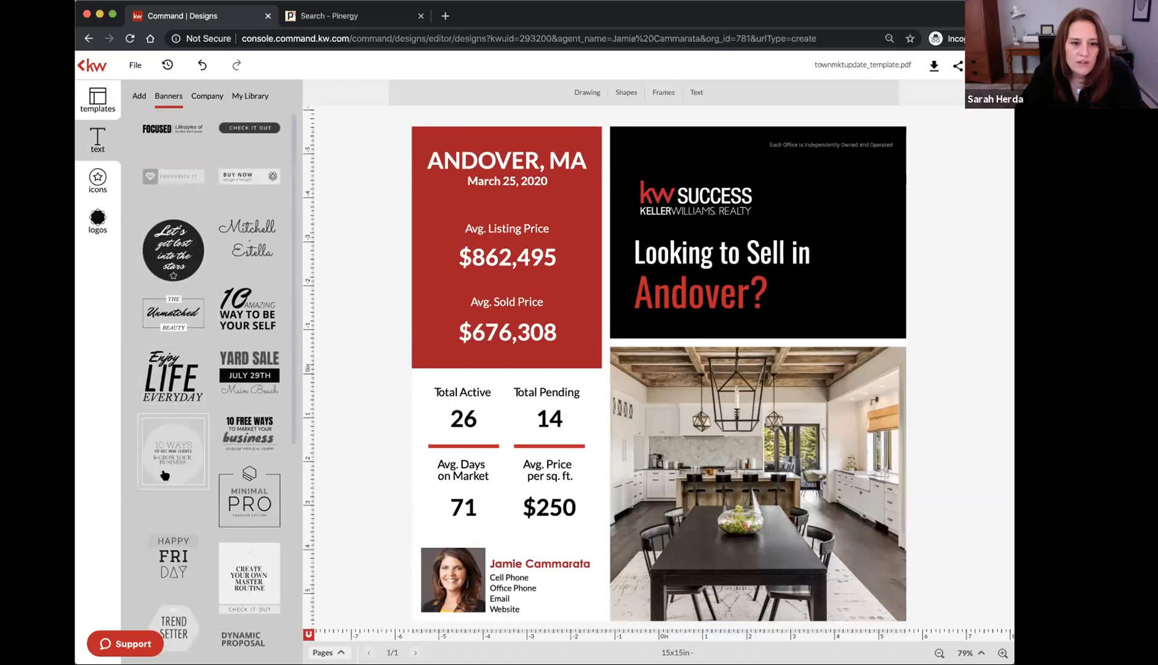
scroll(165, 456, "down", 8)
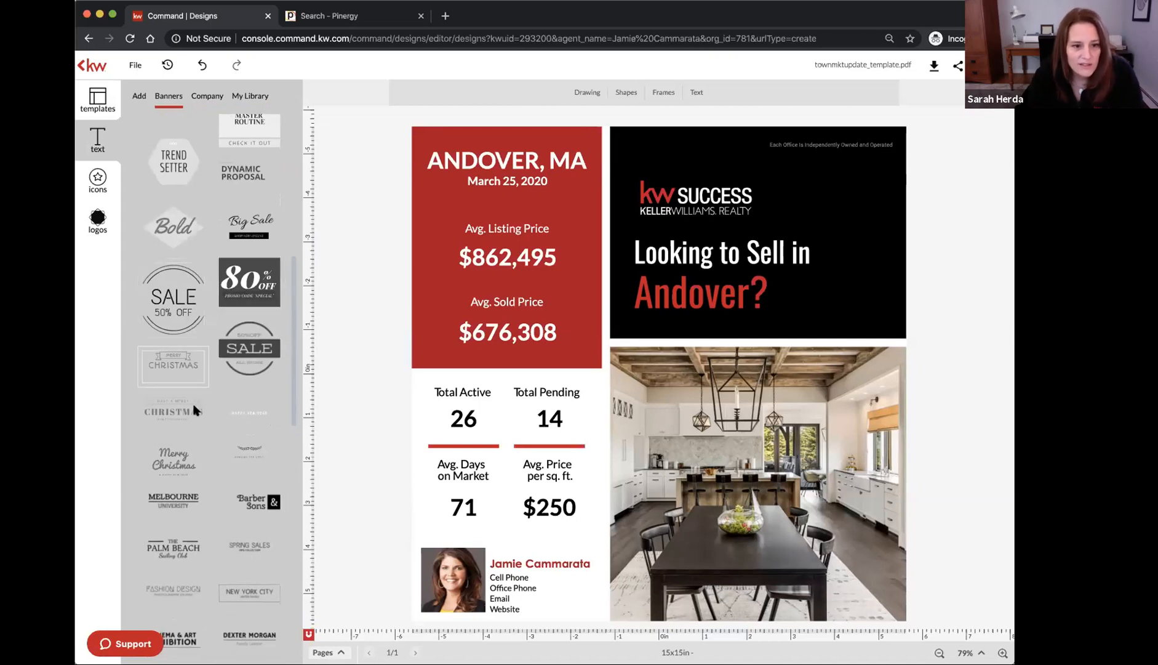
scroll(195, 326, "down", 10)
scroll(195, 410, "down", 8)
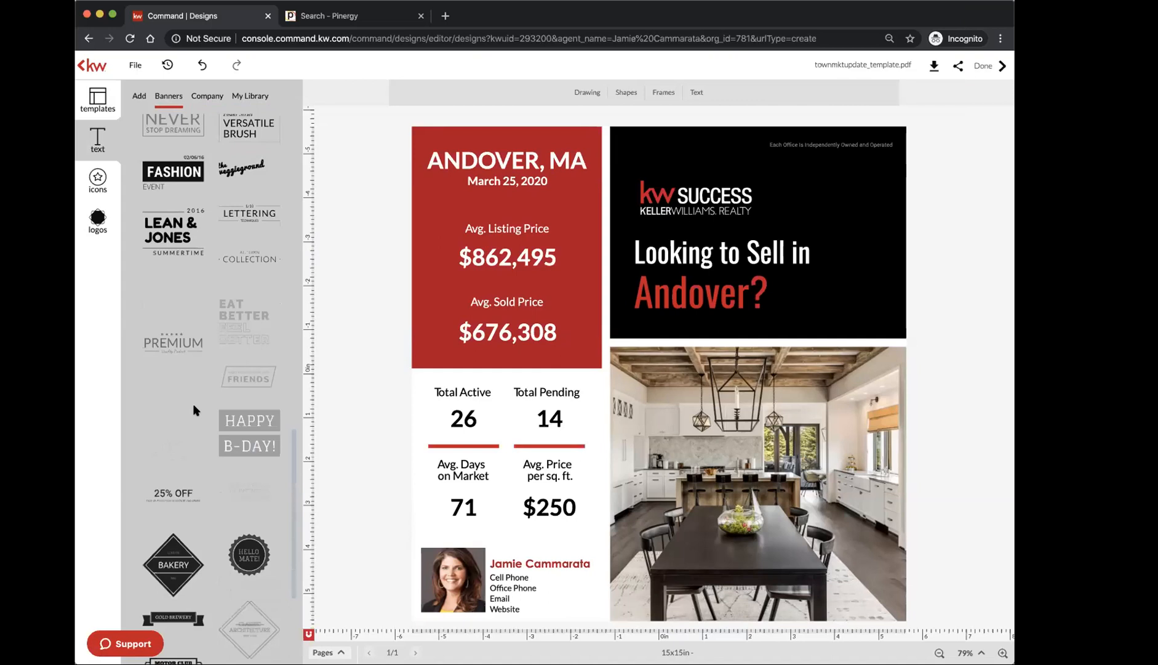
scroll(196, 439, "down", 7)
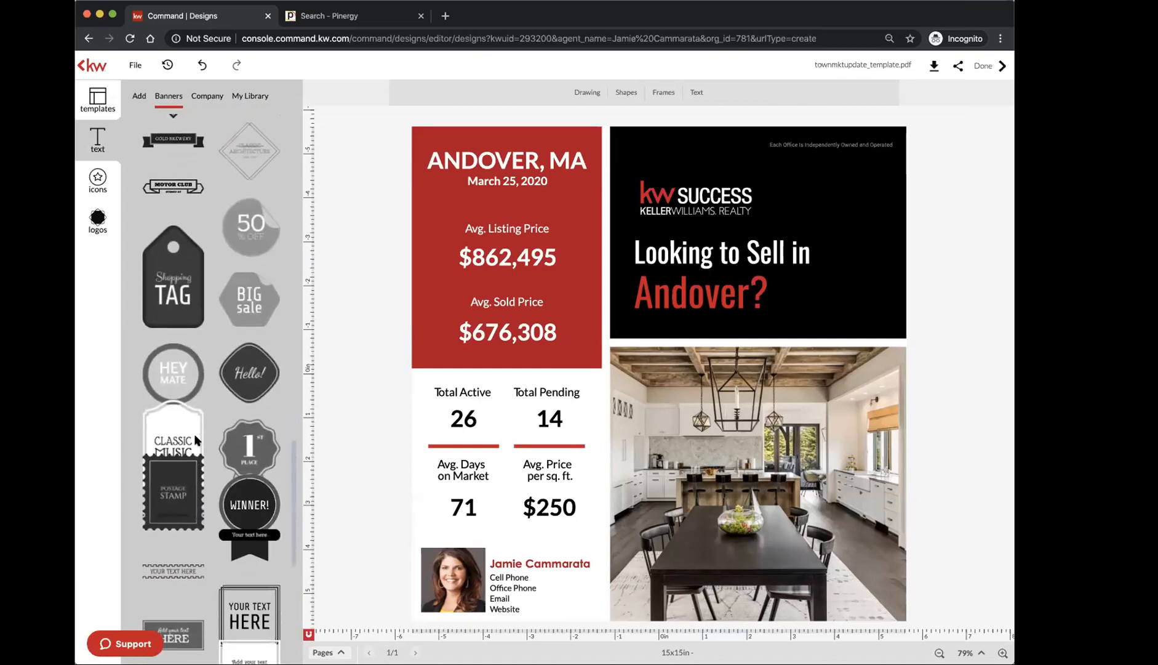
scroll(195, 439, "down", 2)
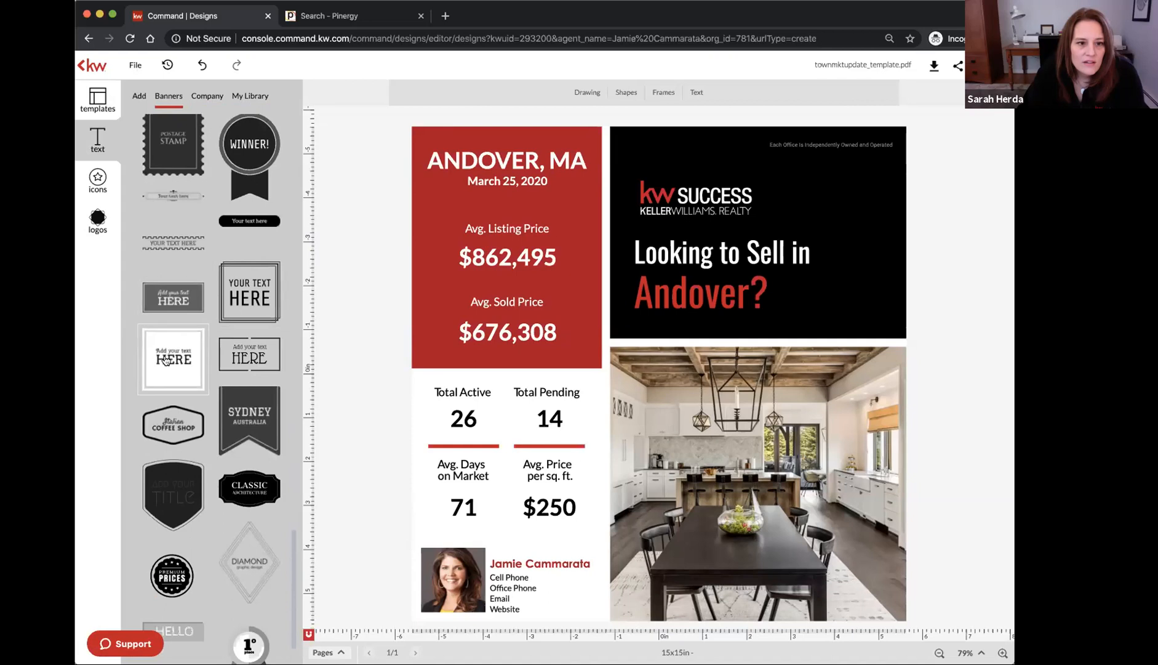
left_click_drag(193, 360, 841, 241)
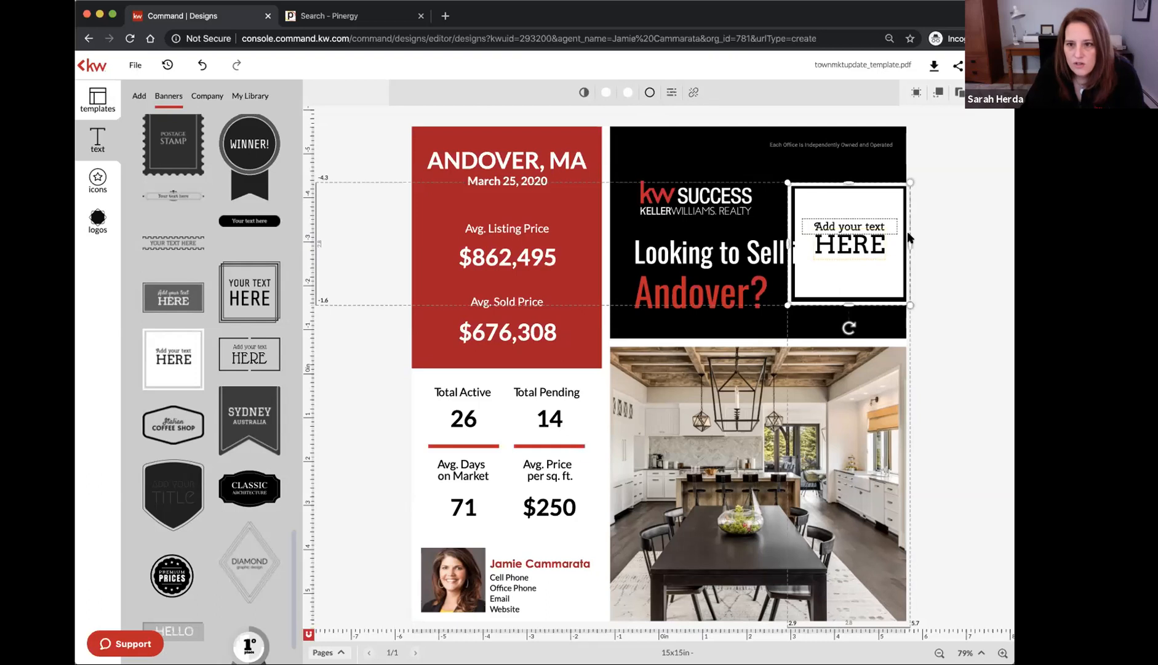
key("Delete")
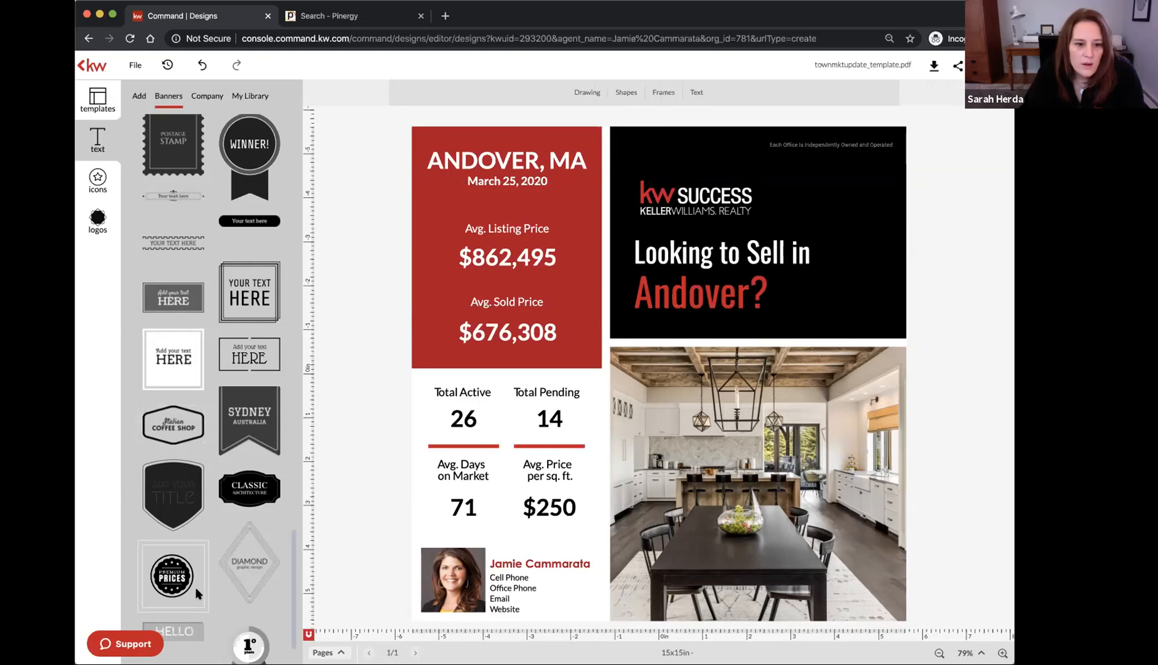
Try the 1st-place ribbon badge on the flyer, then delete it
scroll(196, 589, "down", 3)
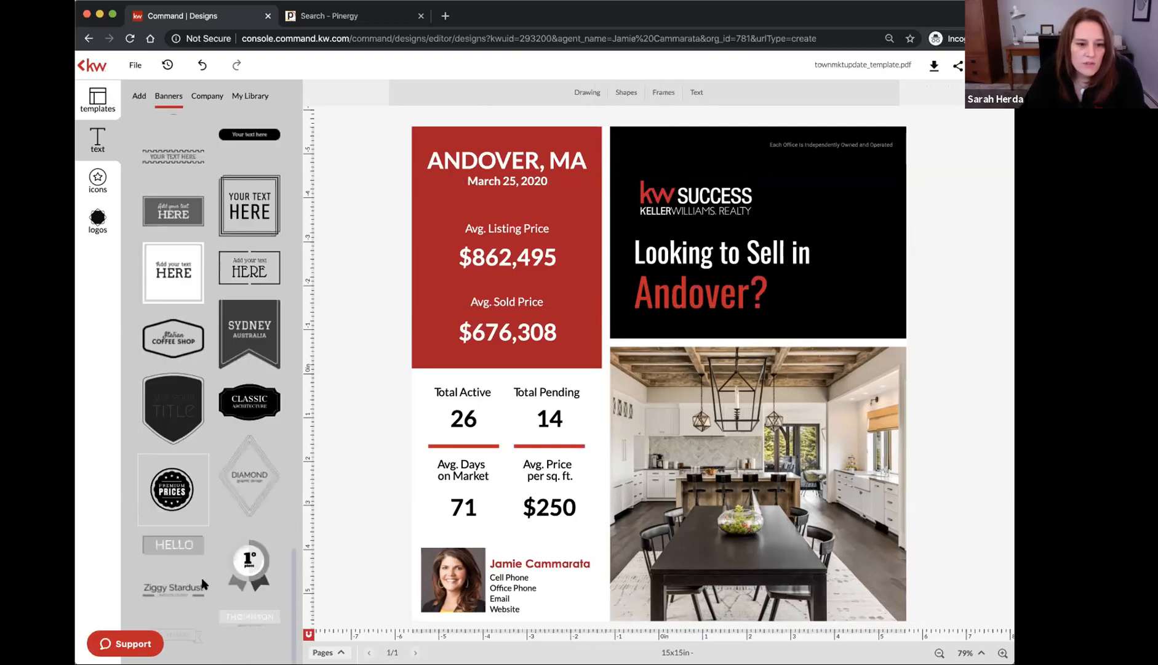
left_click_drag(254, 557, 860, 303)
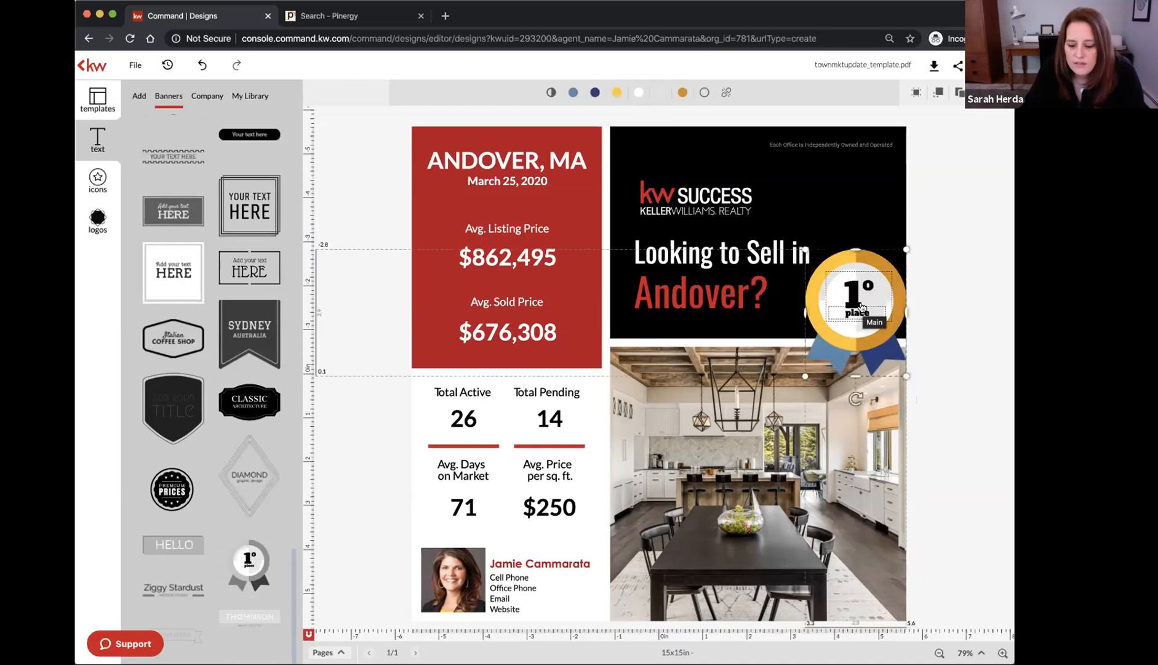
key("Delete")
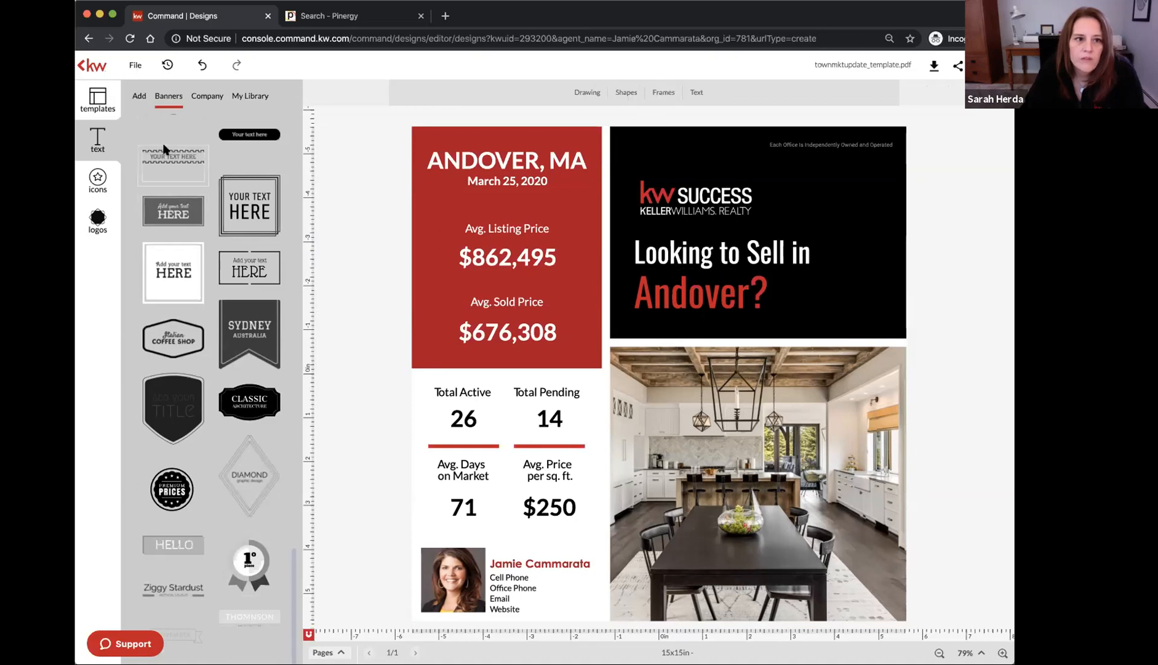
Glance at the basic text options, then return to the Banners library
left_click(141, 97)
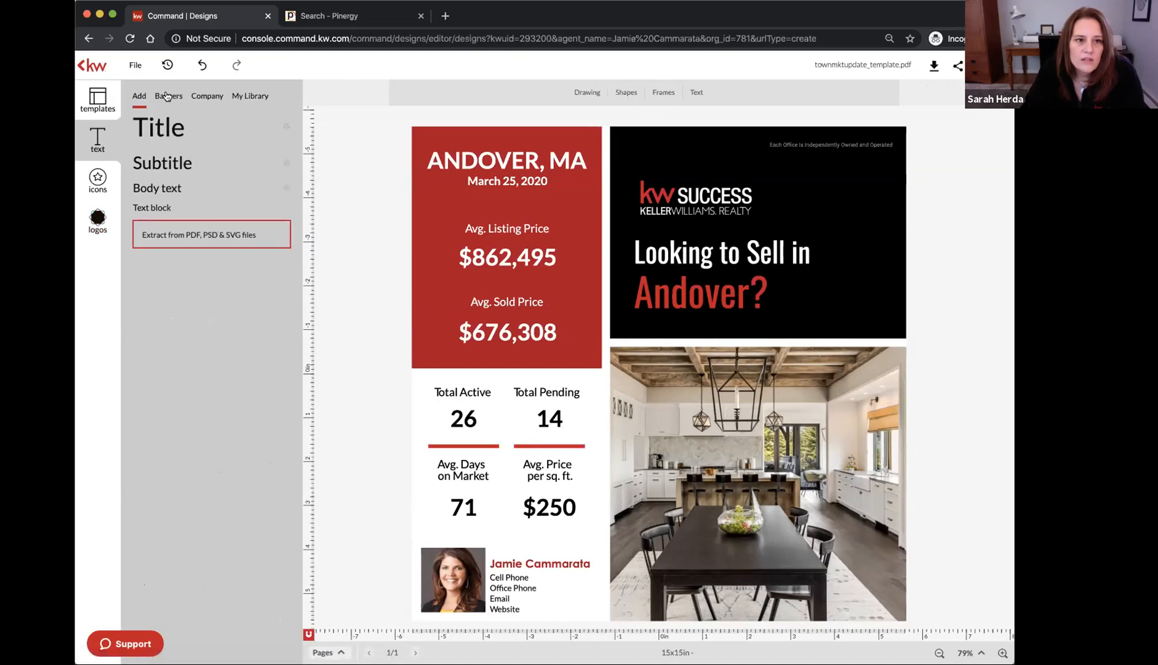
left_click(166, 96)
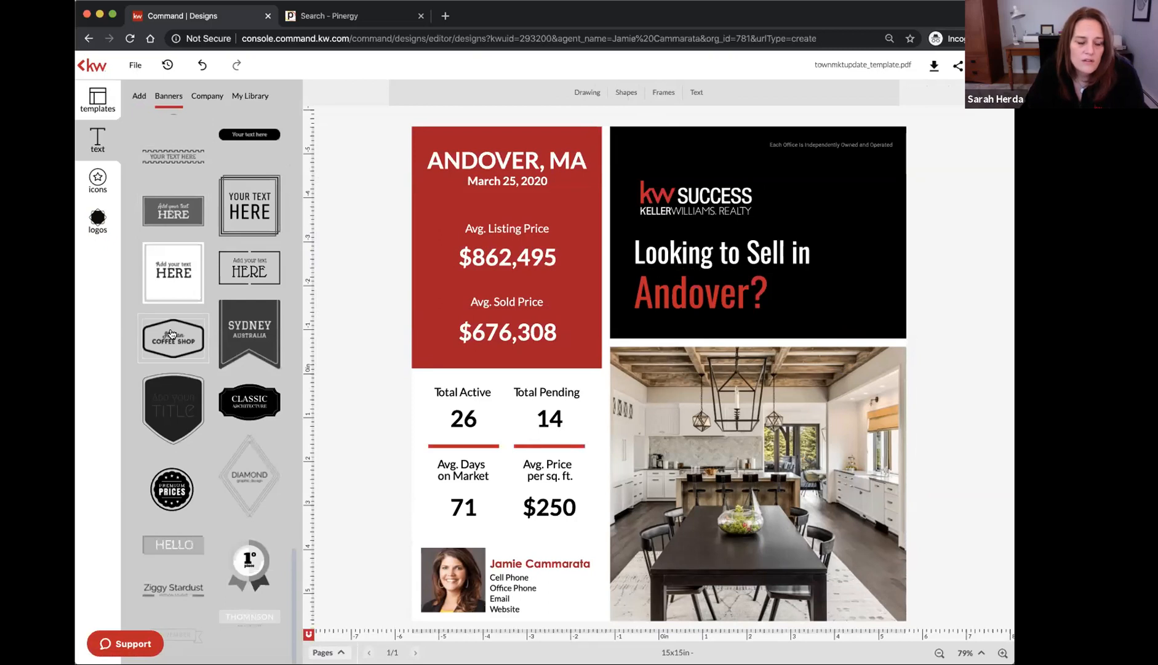
scroll(229, 368, "up", 10)
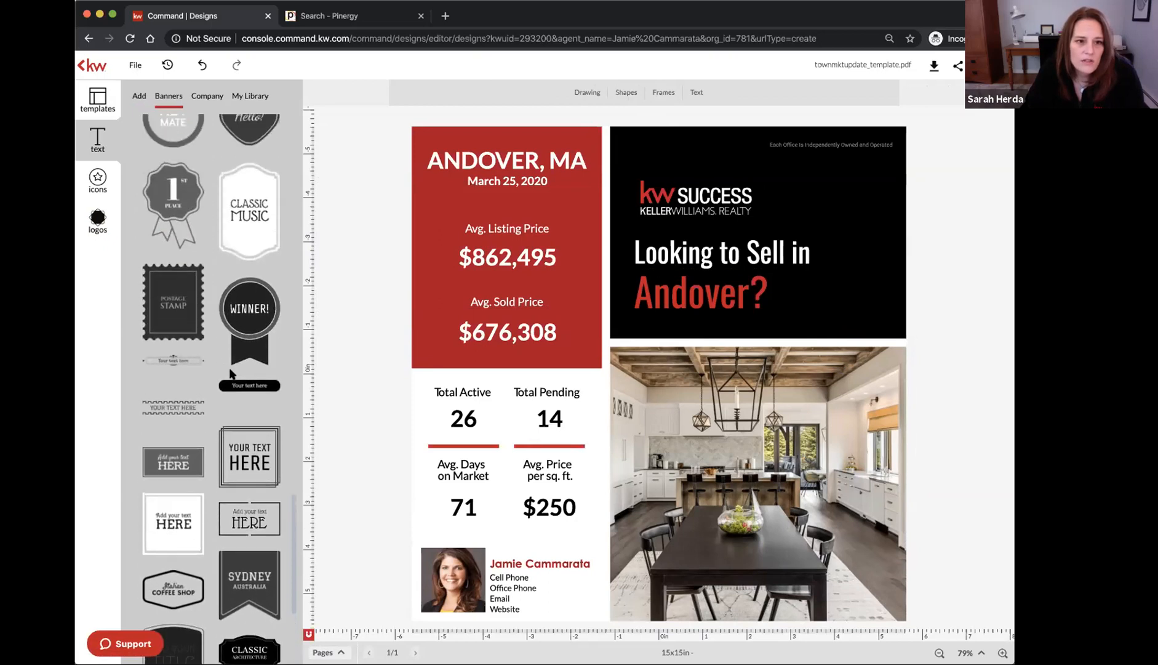
scroll(211, 364, "up", 10)
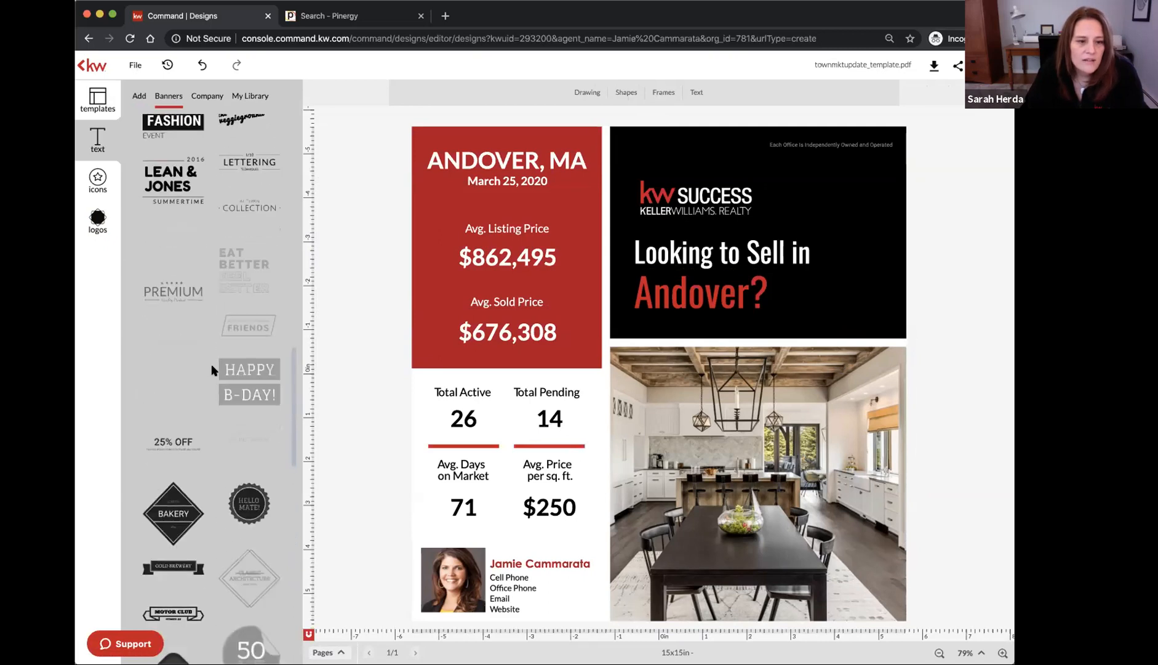
From the Company icons, add a red envelope icon, shrink it beside Andover?, then delete it
left_click(99, 183)
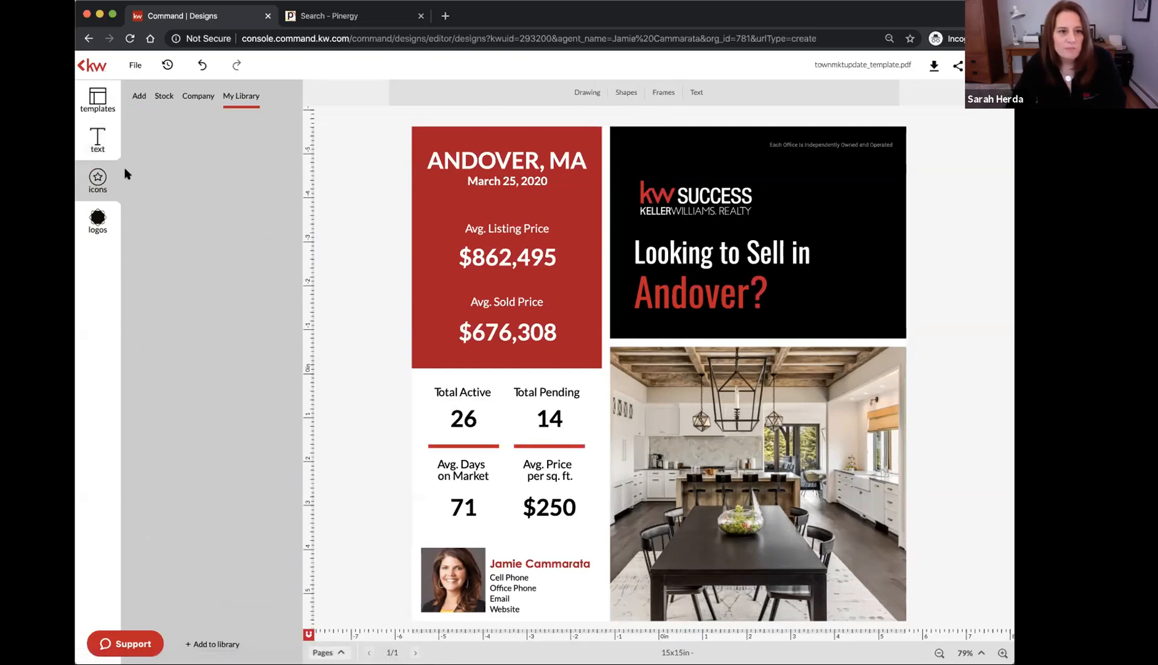
left_click(201, 96)
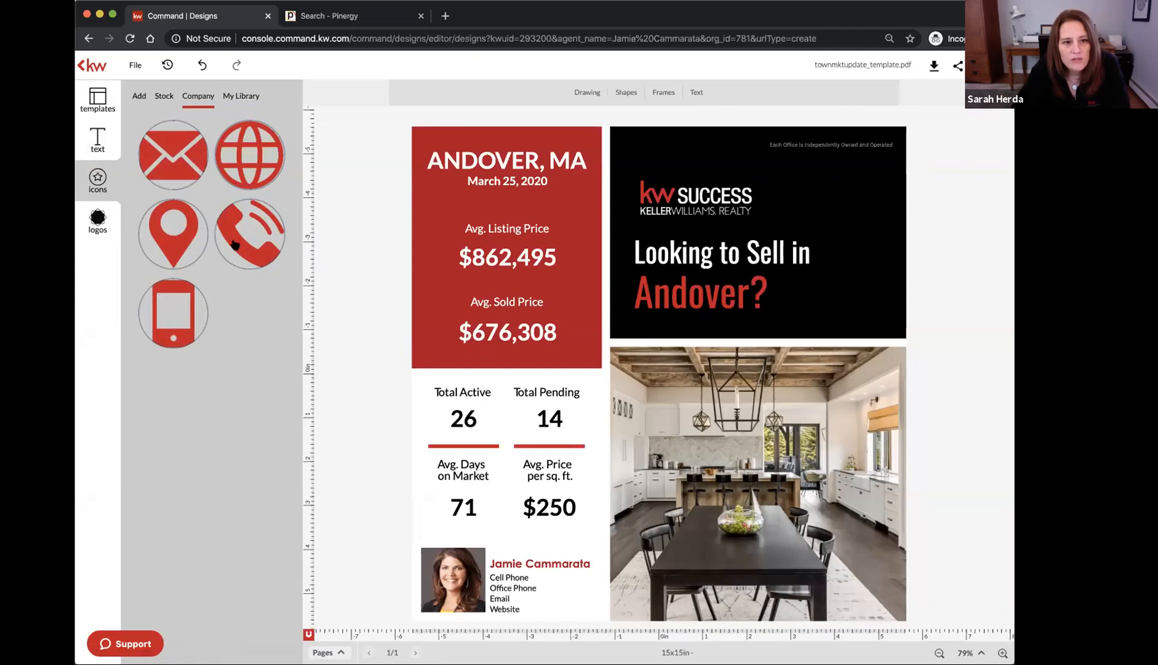
left_click(179, 159)
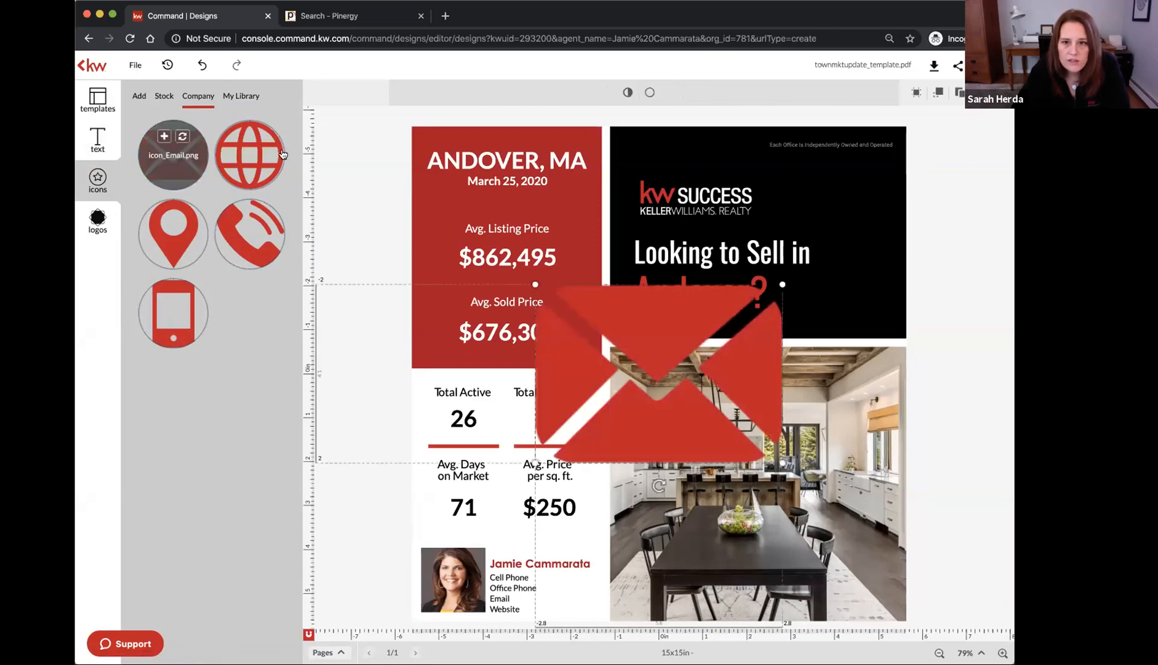
left_click_drag(534, 463, 571, 584)
key("Delete")
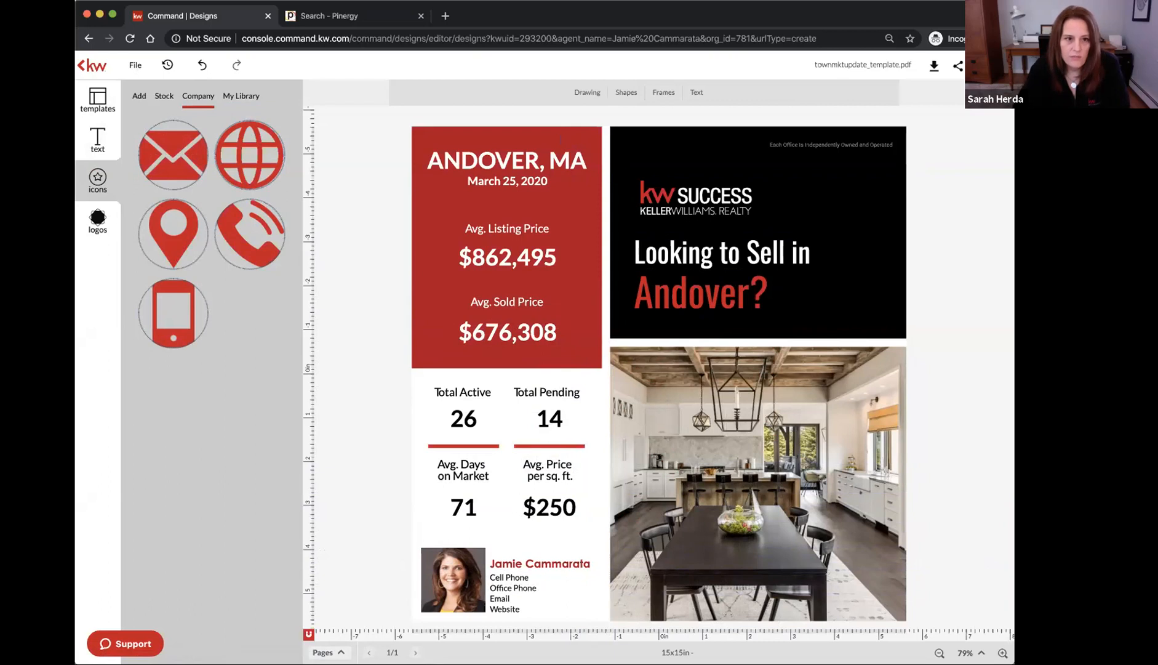
Try a stock fish icon beside Andover?, then remove it
left_click(170, 96)
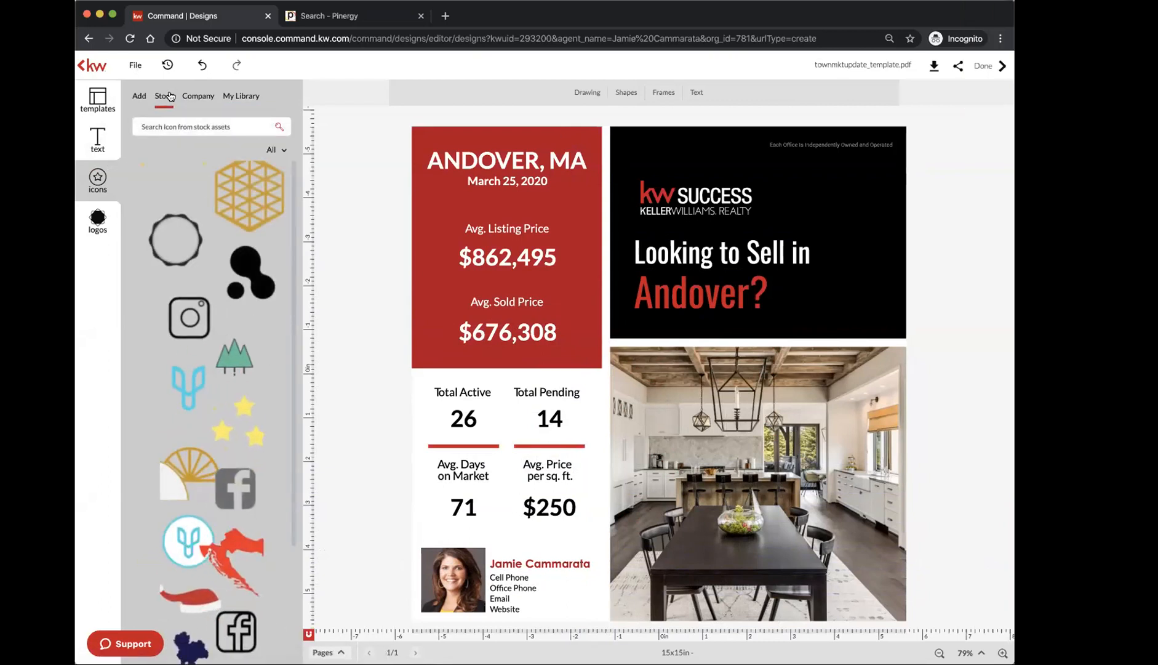
scroll(204, 341, "down", 5)
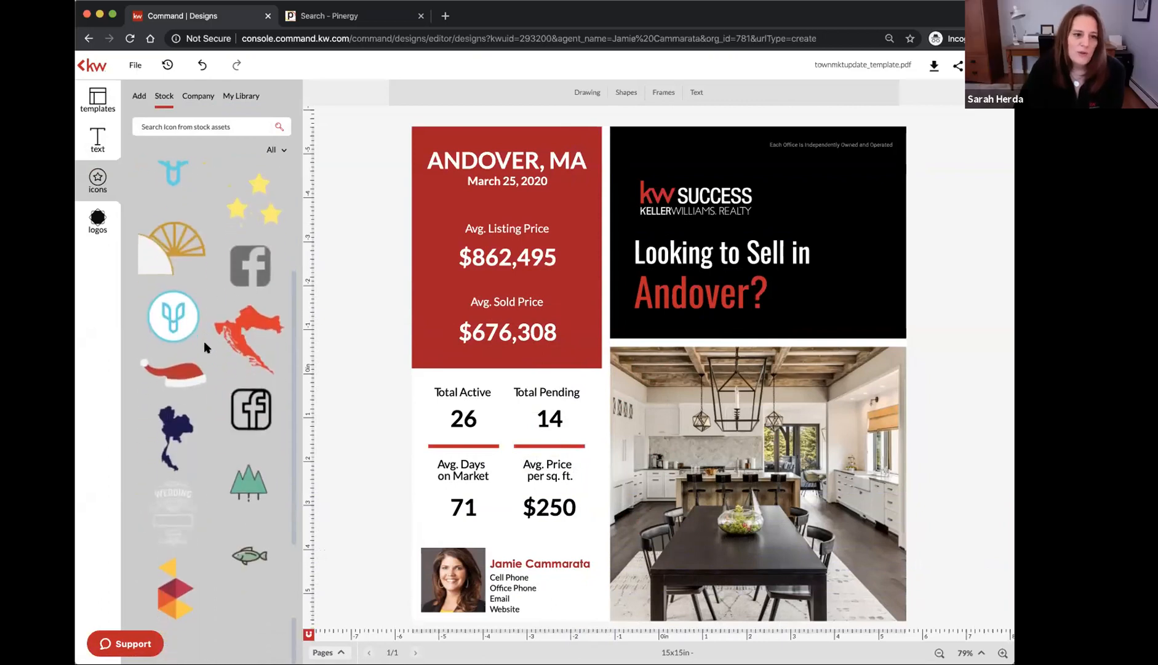
scroll(204, 341, "down", 1)
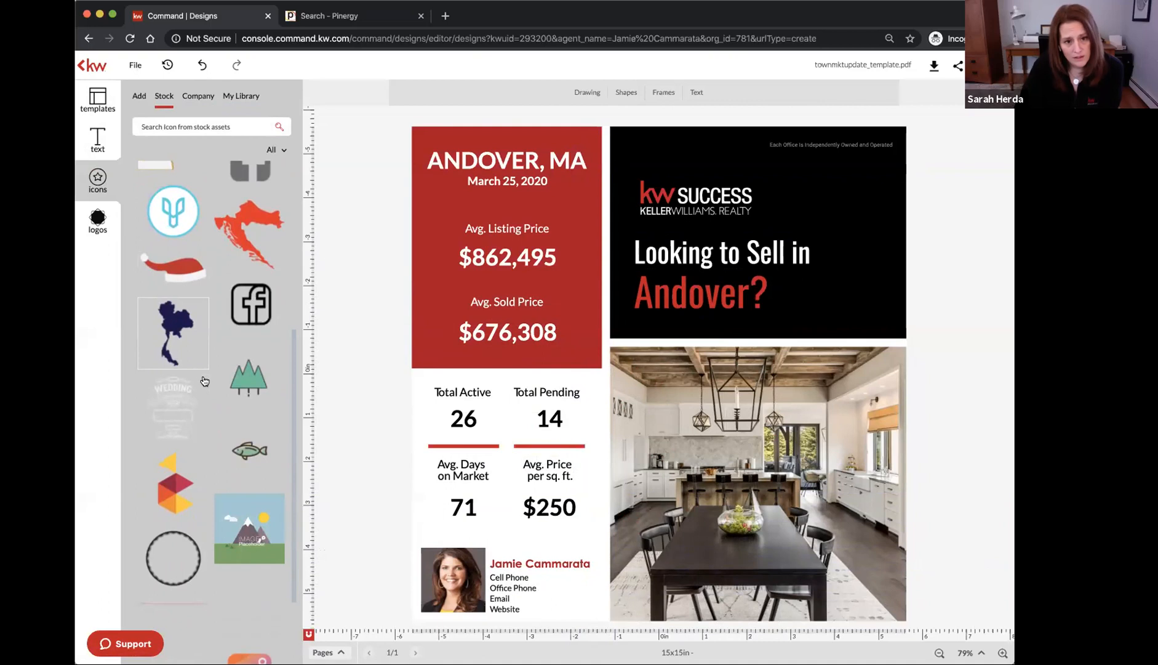
left_click_drag(243, 471, 774, 296)
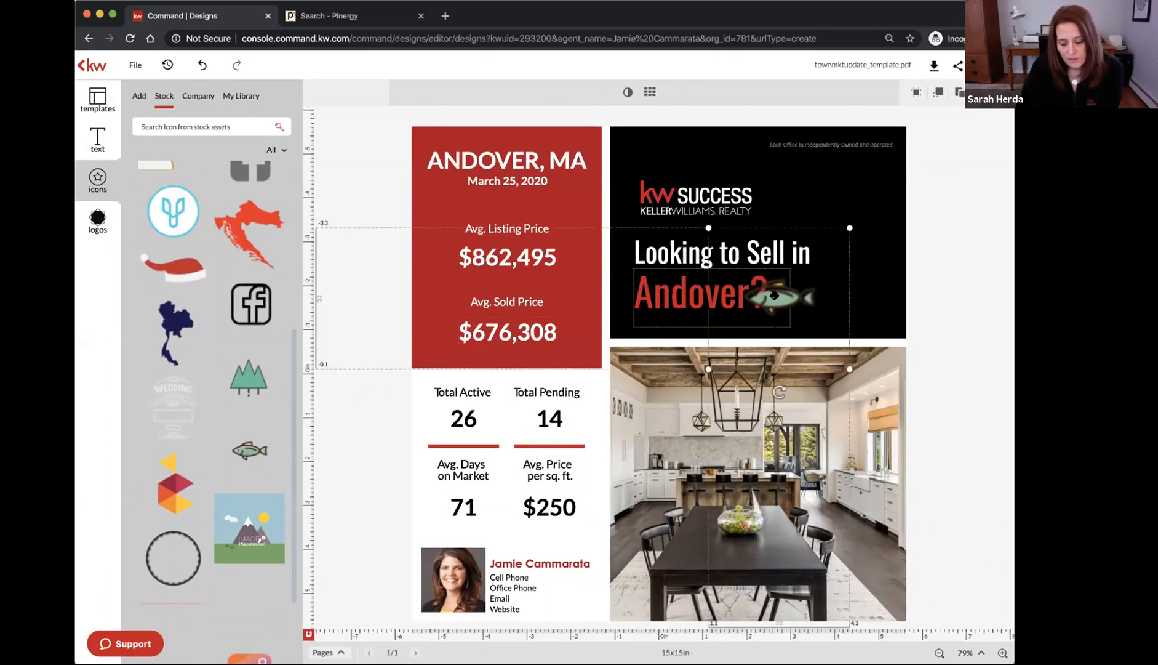
key("Delete")
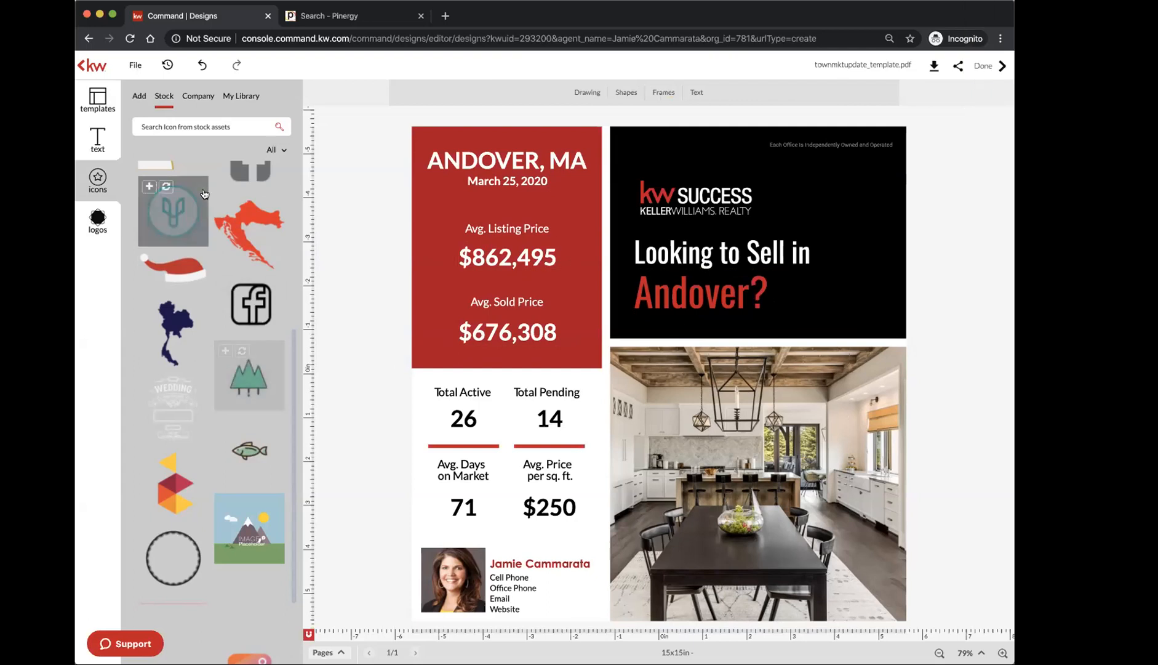
Add a swirl border from the Borders category onto the black header and fill it white
left_click(284, 151)
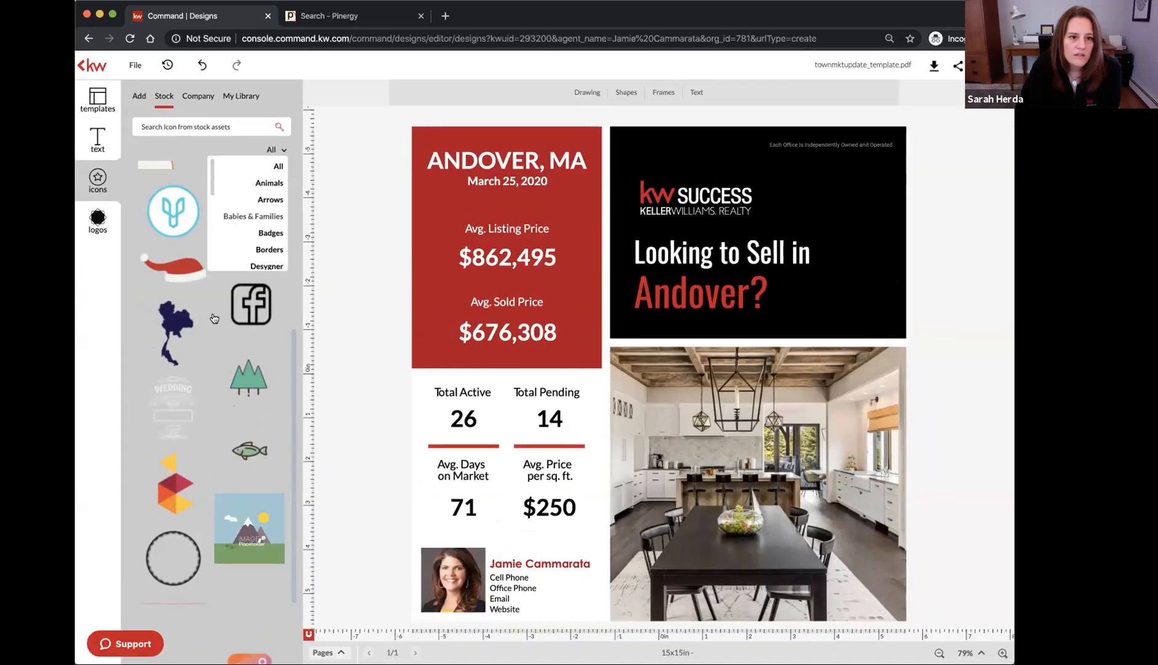
left_click(266, 249)
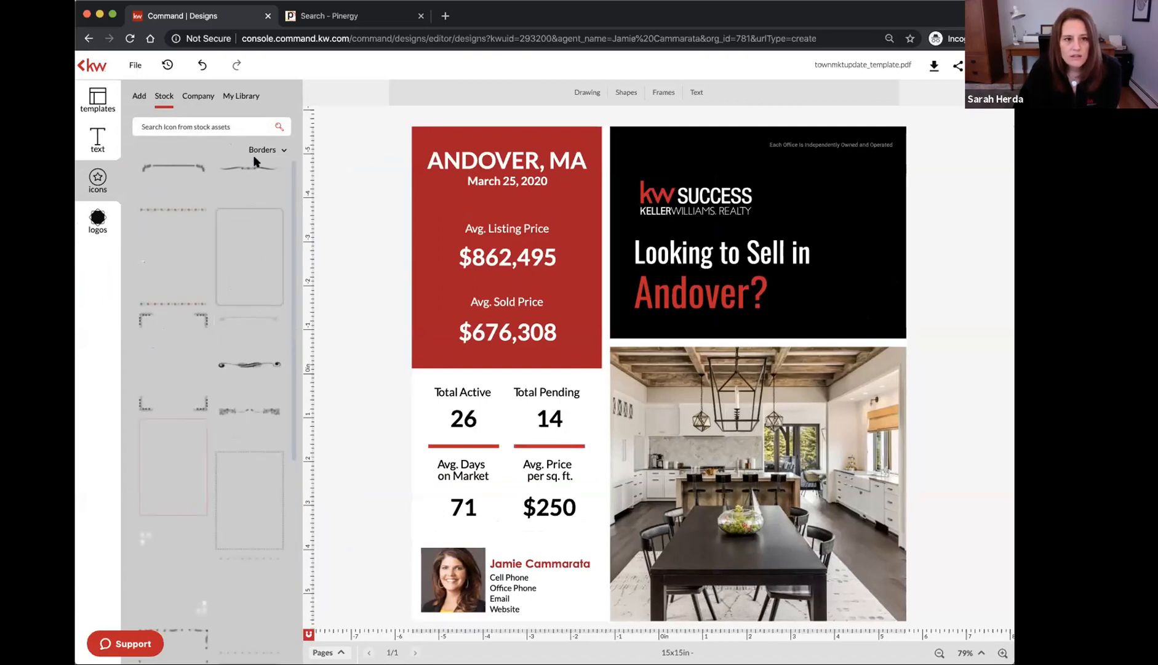
left_click(246, 173)
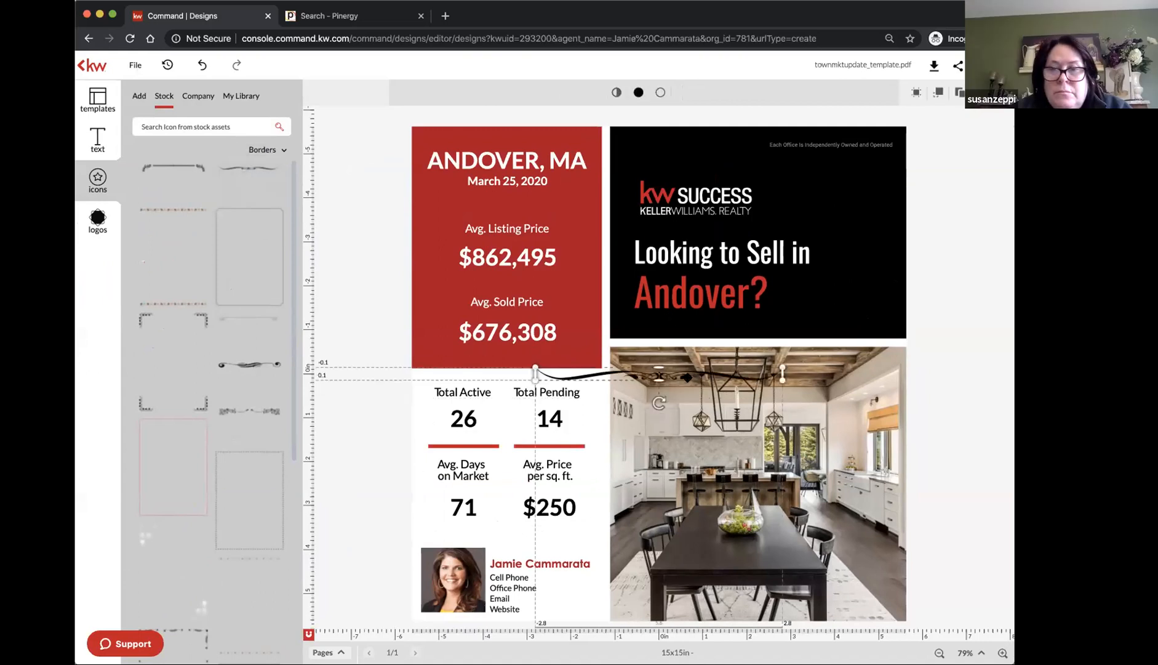
left_click_drag(673, 376, 764, 166)
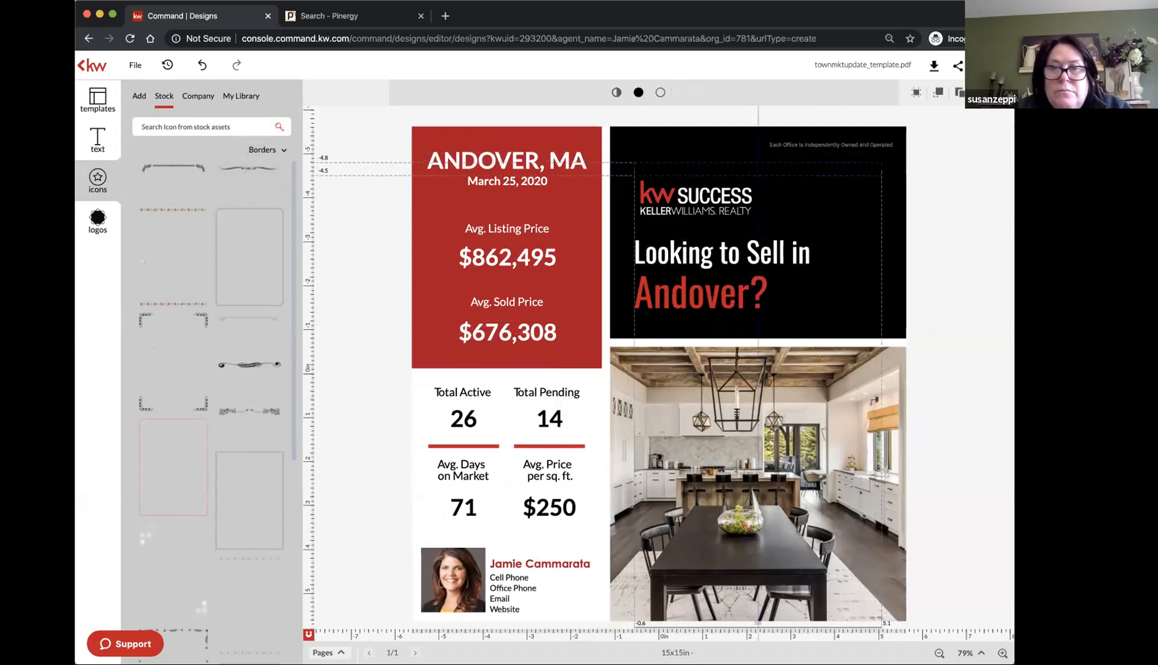
left_click(640, 94)
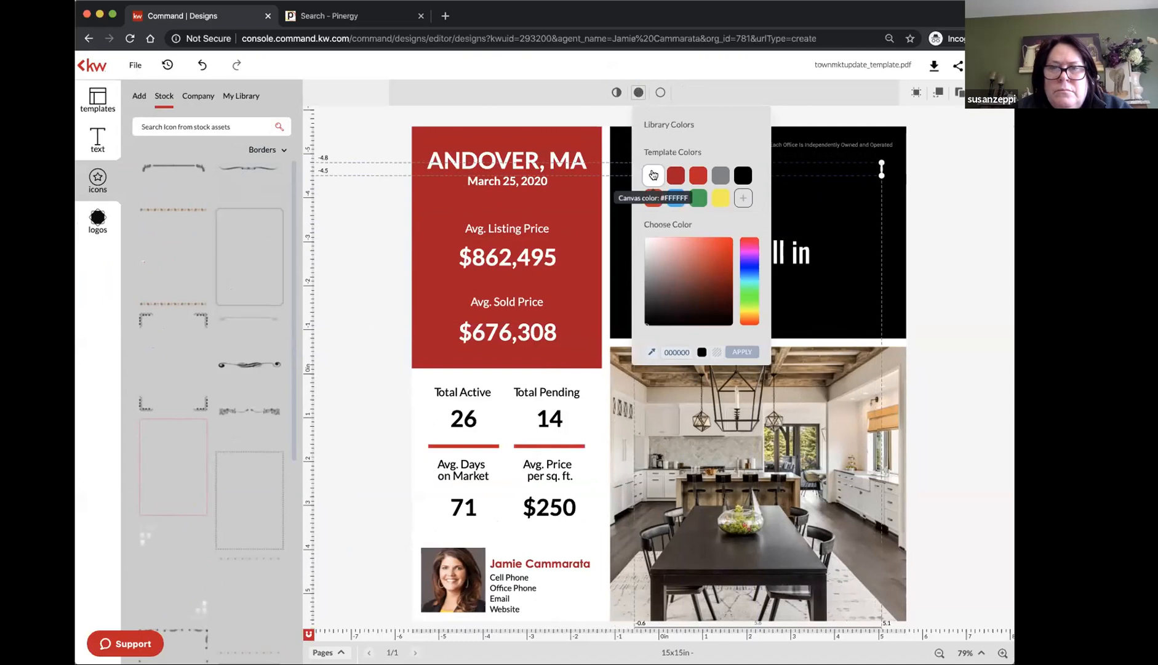
left_click(653, 175)
Undo the accidental header change and nudge the white swirl border slightly higher
left_click(819, 180)
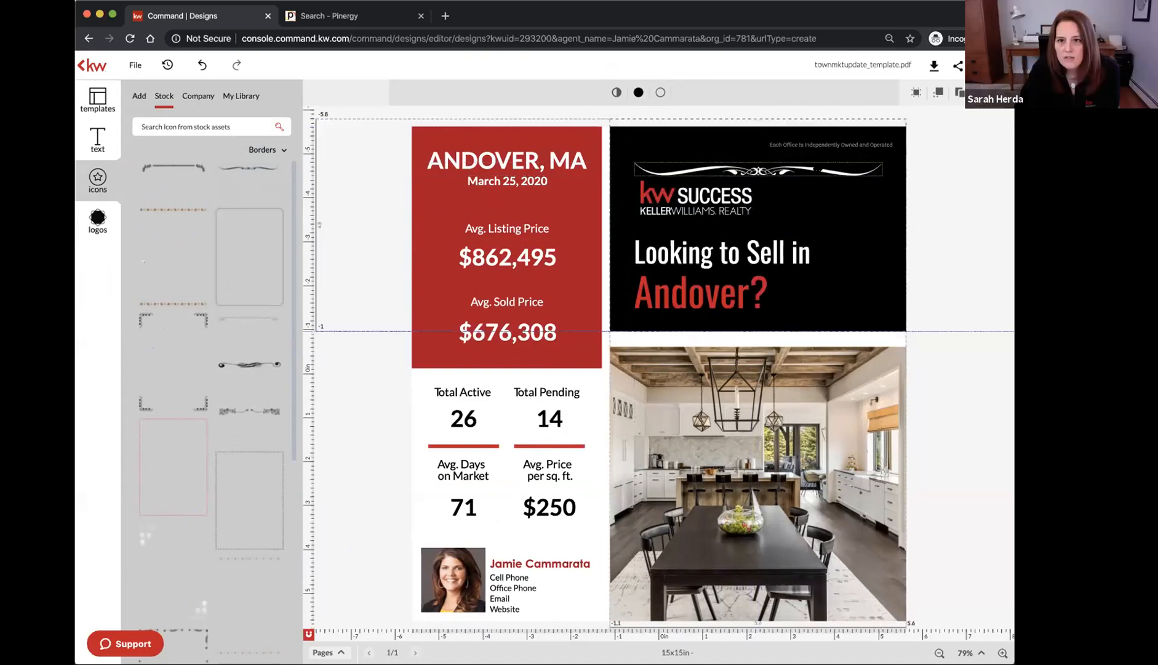
left_click(201, 68)
left_click(800, 169)
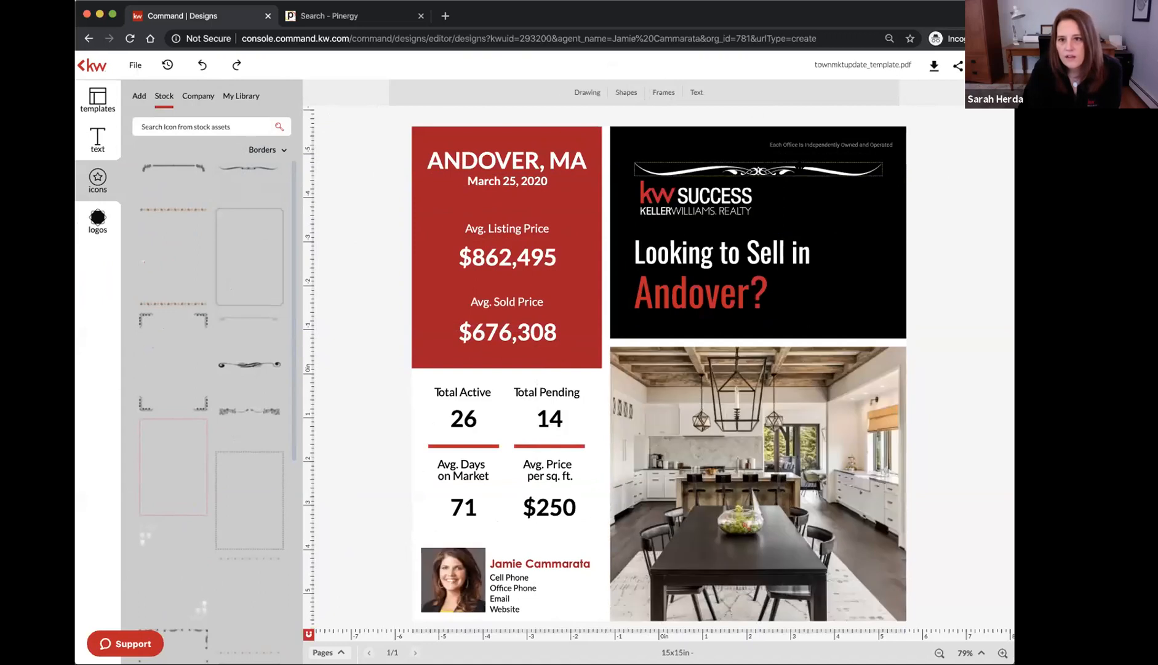
left_click_drag(759, 195, 759, 190)
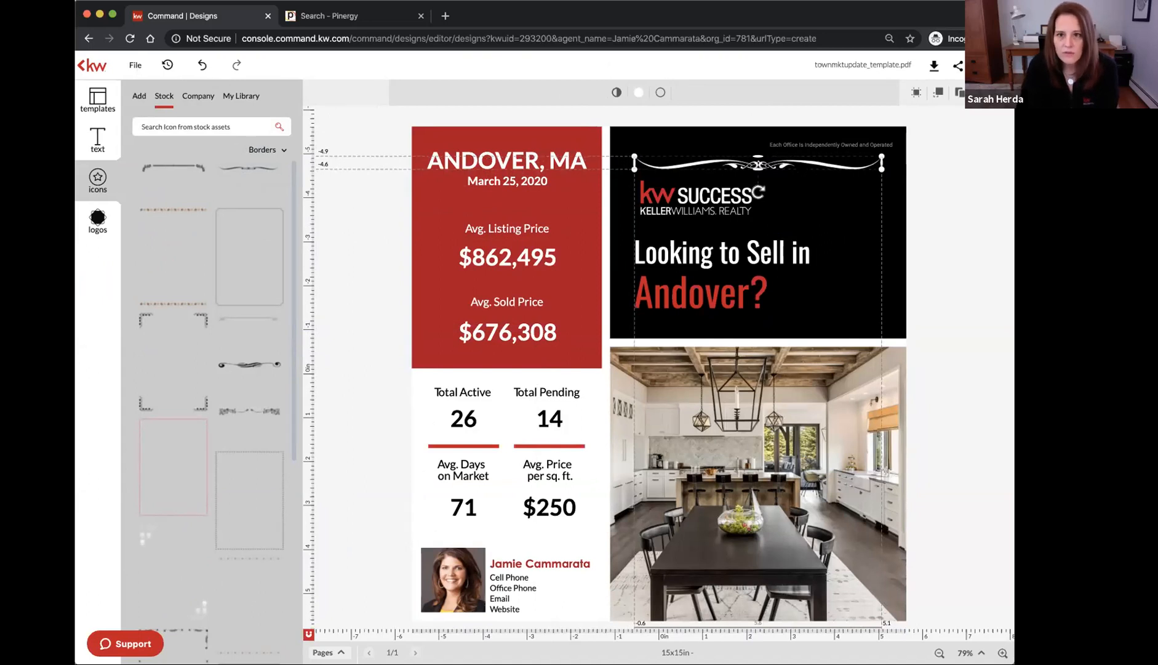
left_click(976, 162)
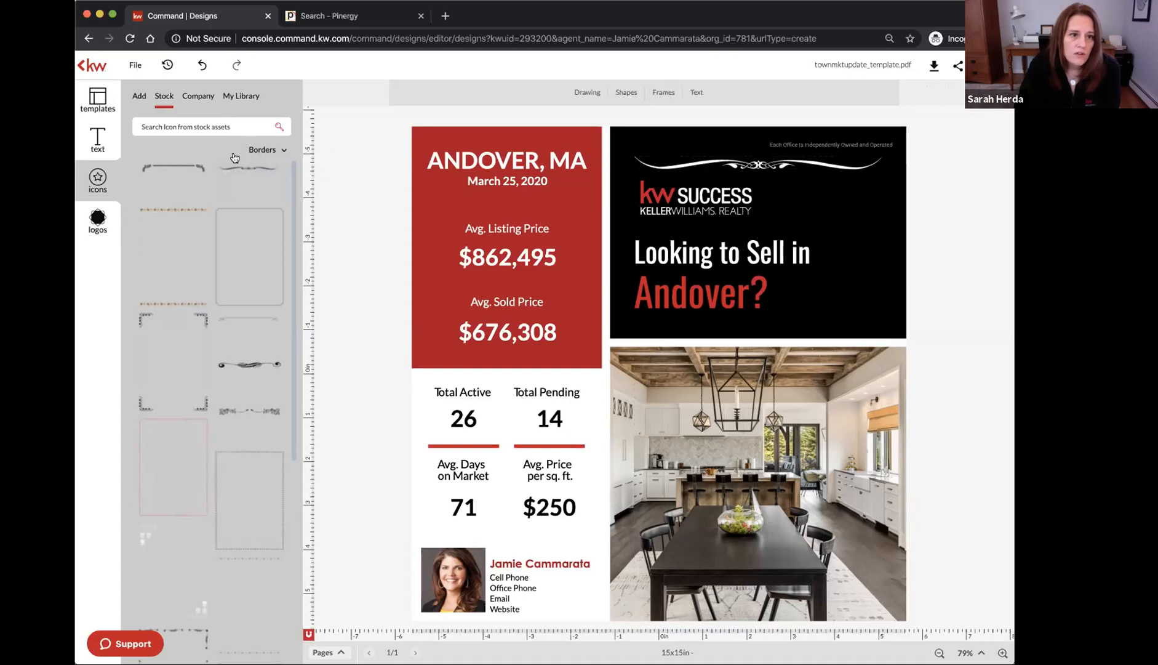
left_click(269, 150)
Try a Speech Bubbles graphic over the headline, delete it, and show the PDF/PSD/SVG extraction option
scroll(261, 237, "down", 3)
scroll(261, 236, "down", 5)
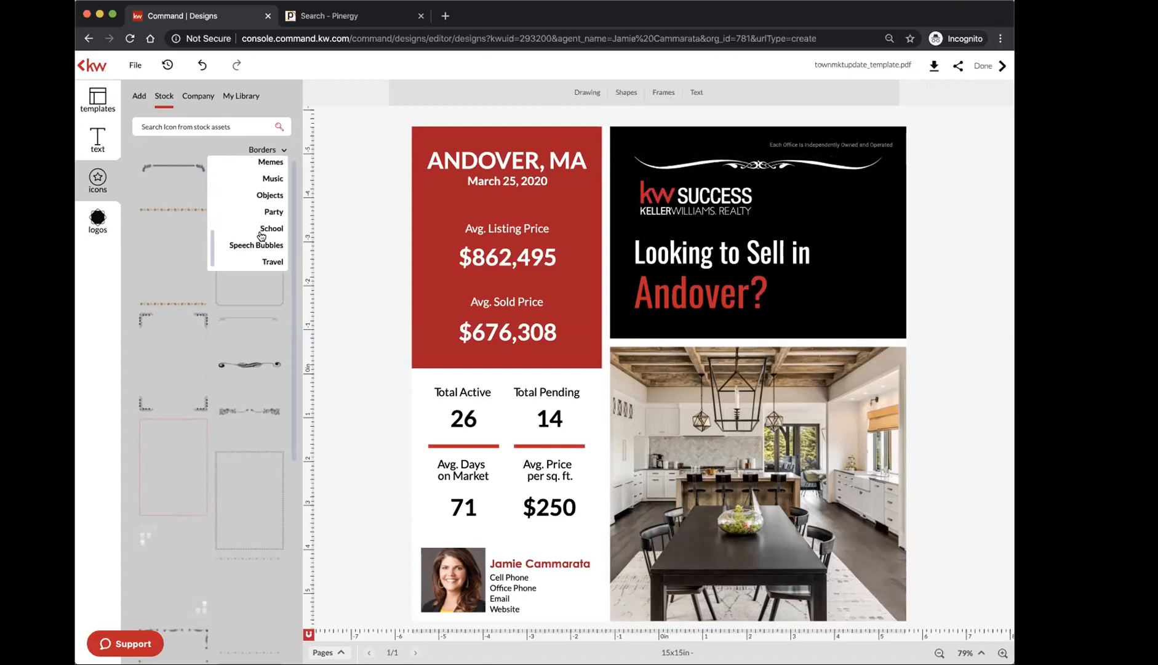
left_click(240, 252)
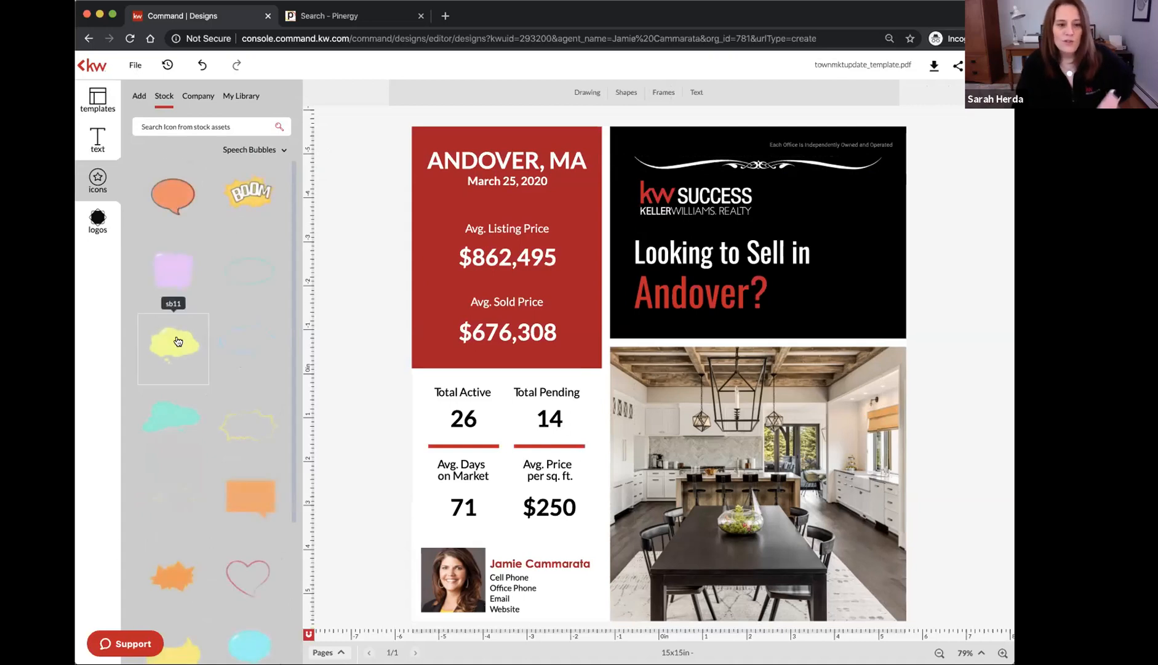
left_click_drag(262, 422, 776, 264)
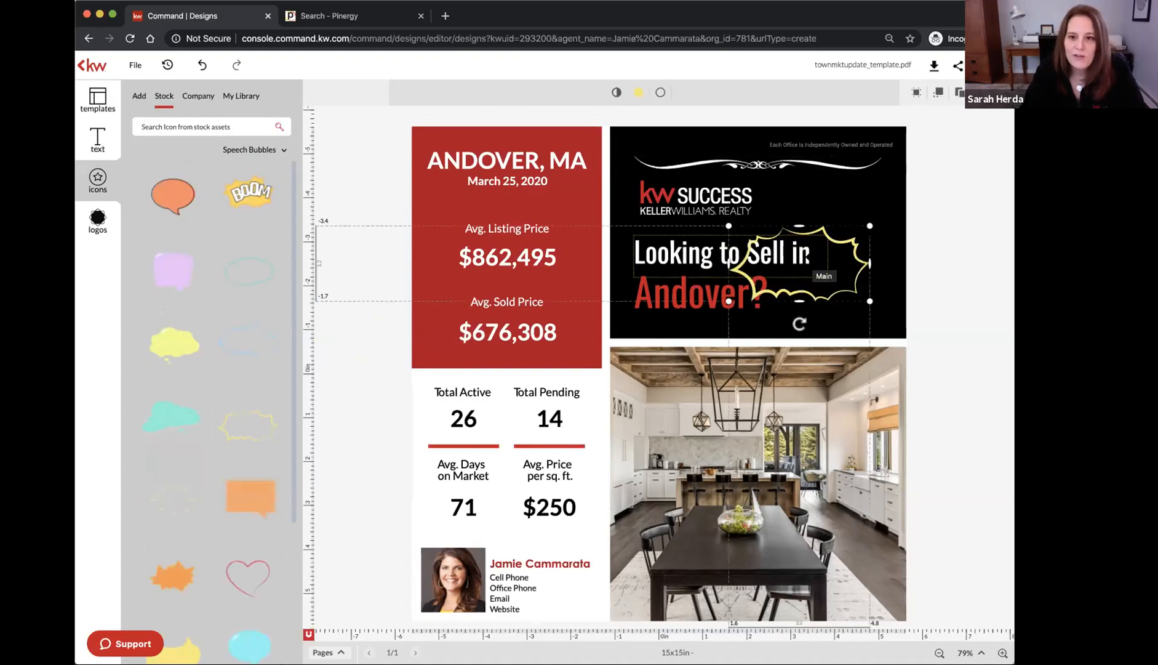
key("Delete")
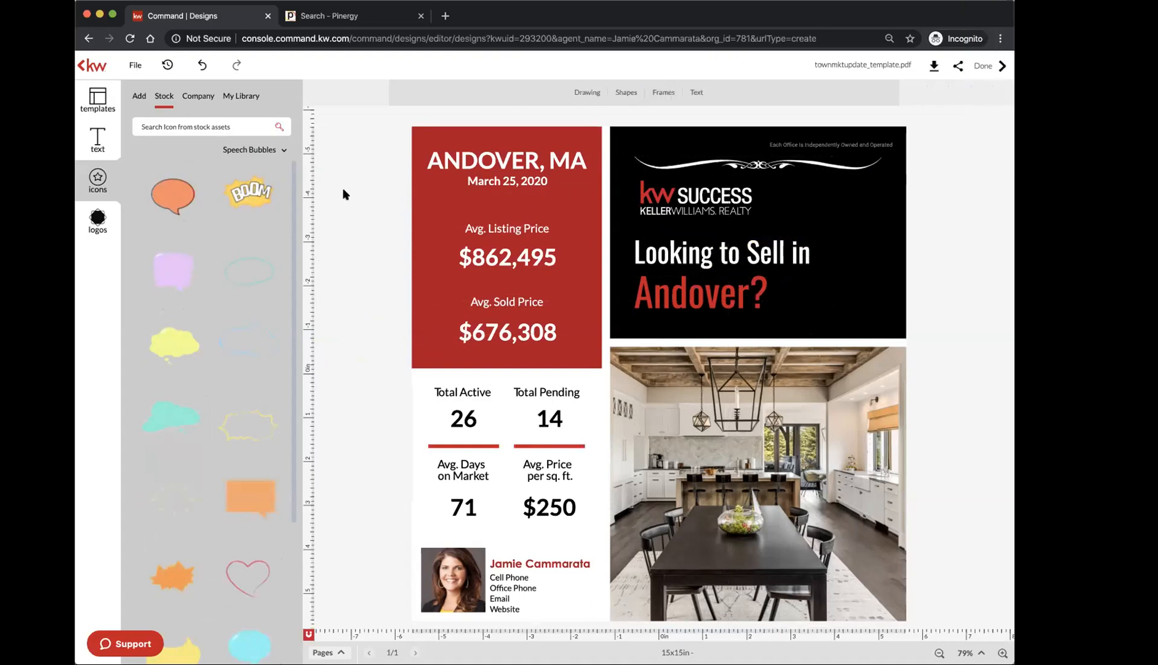
left_click(138, 99)
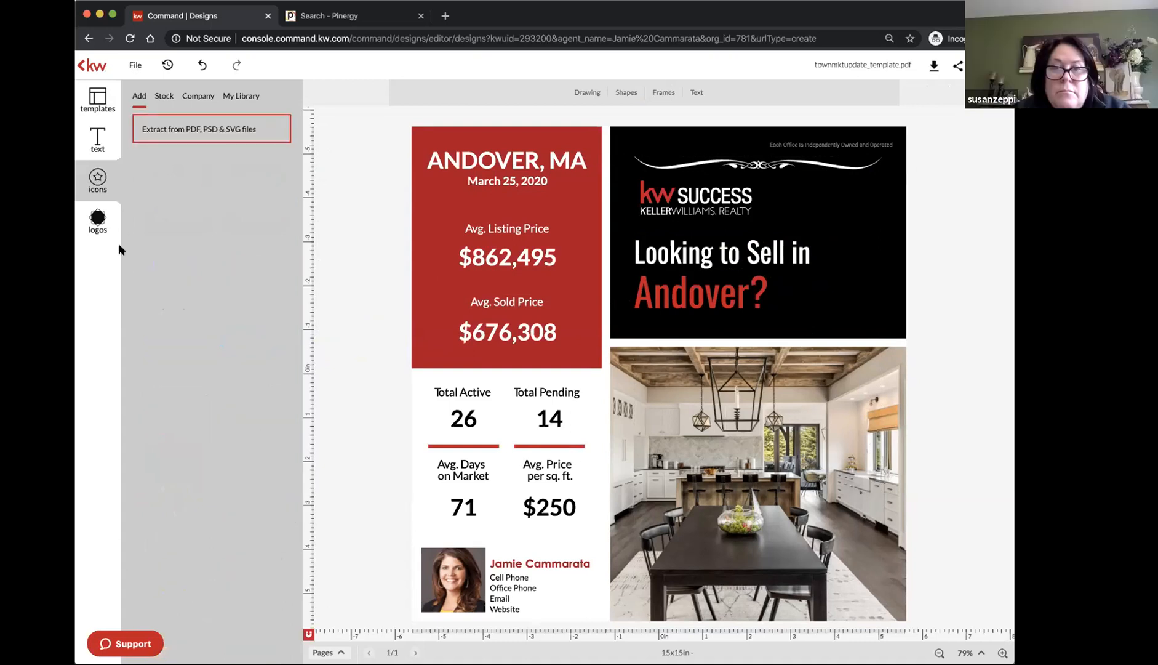
Open the Add Your Logos dialog from the logos panel's personal library
left_click(99, 227)
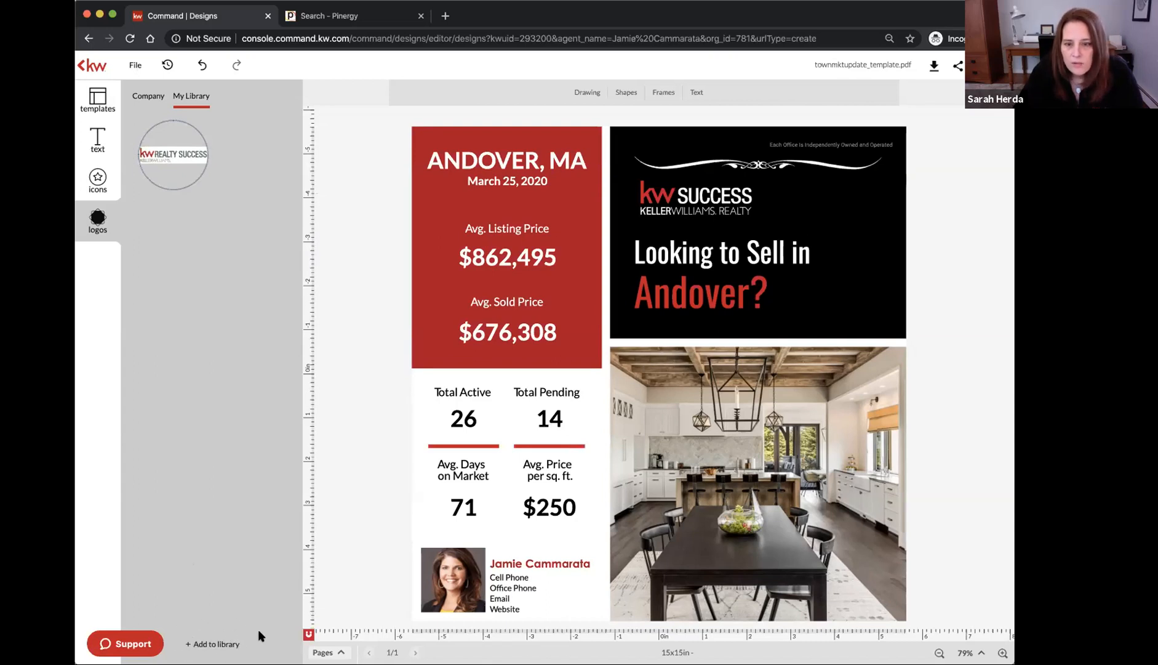
left_click(226, 644)
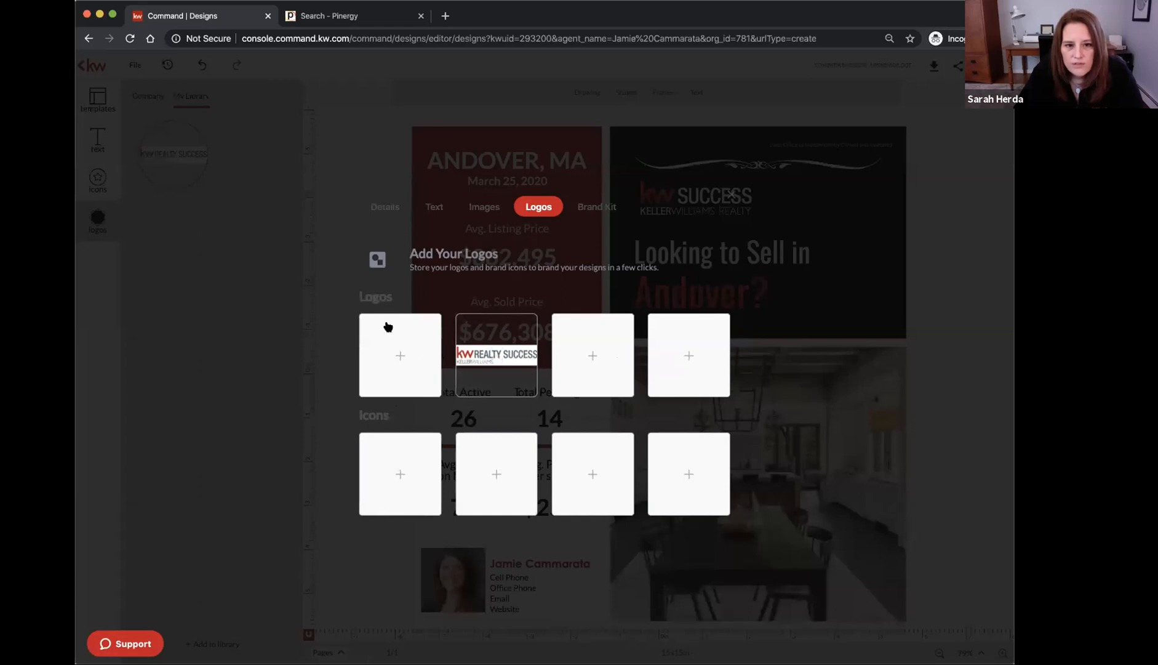
Upload a logo file into the first empty + logo slot of Add Your Logos
scroll(388, 325, "up", 5)
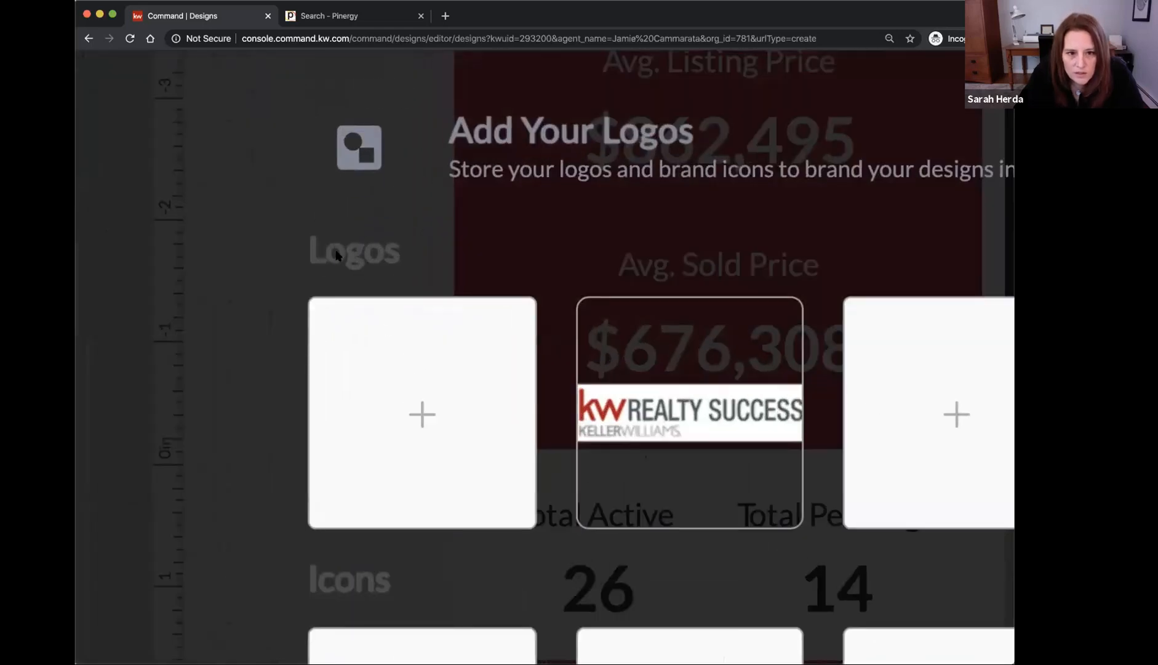
scroll(401, 401, "down", 5)
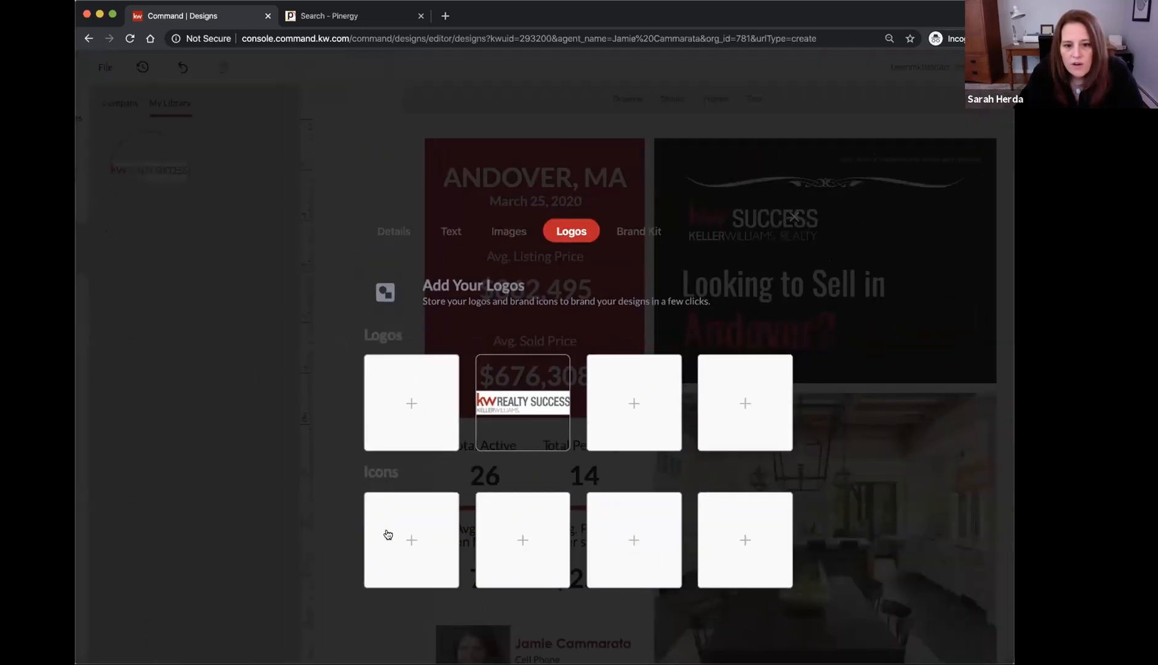
left_click(410, 406)
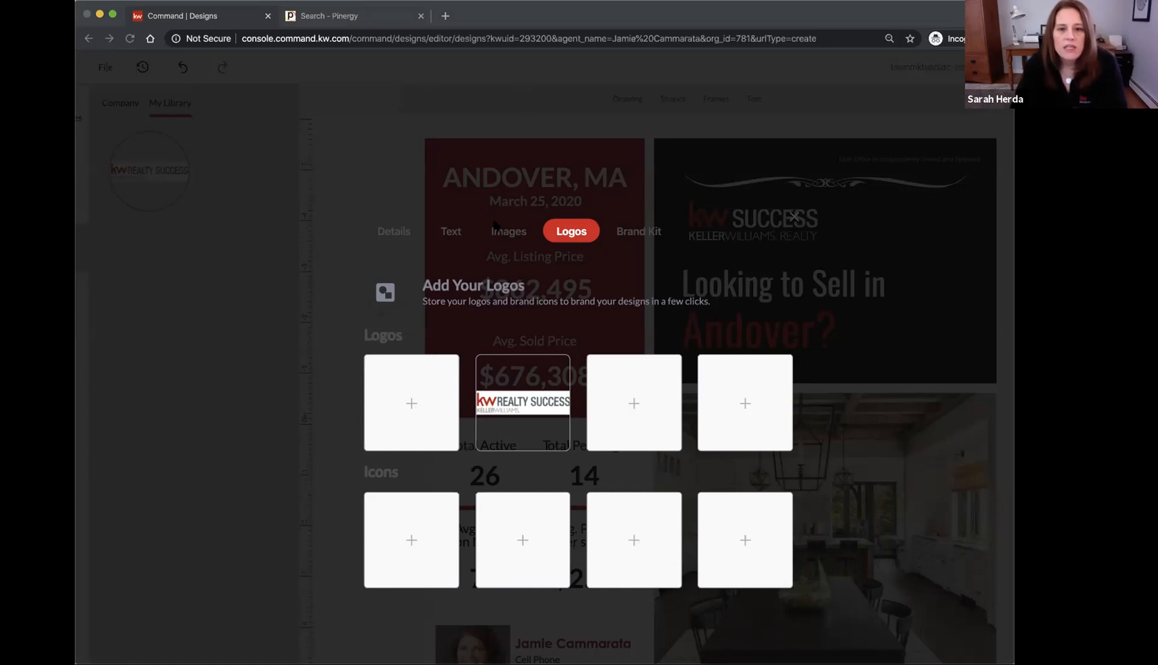
double_click(834, 105)
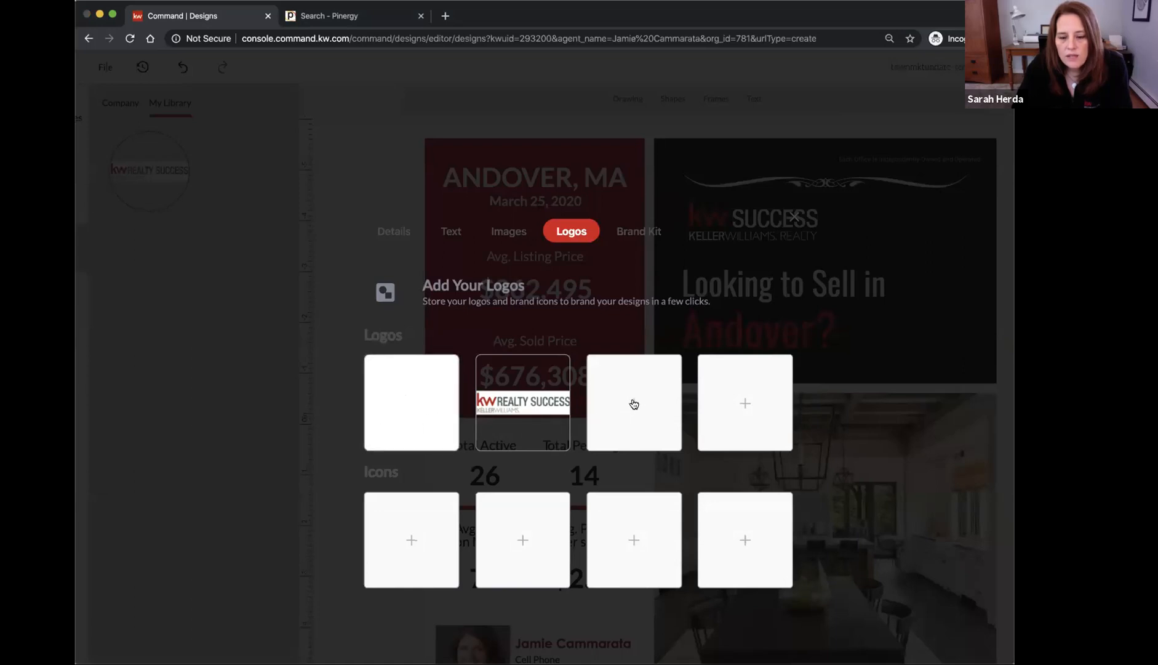
Upload logos into the third and fourth slots plus the Equal Housing icon, then close the dialog
double_click(505, 105)
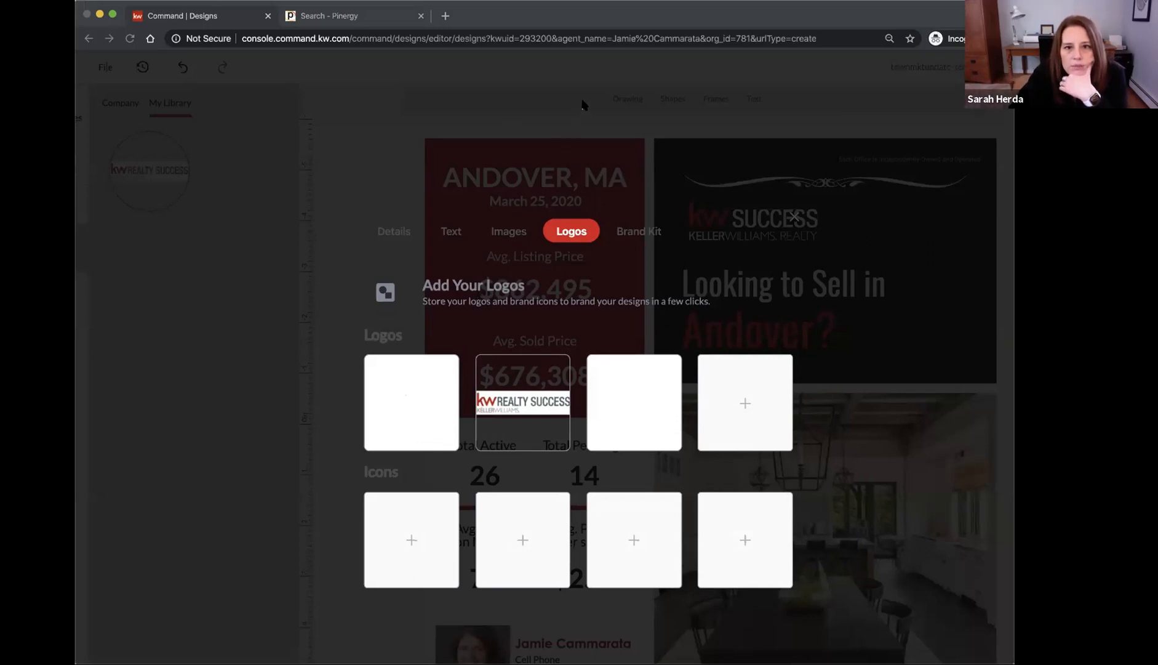
double_click(585, 106)
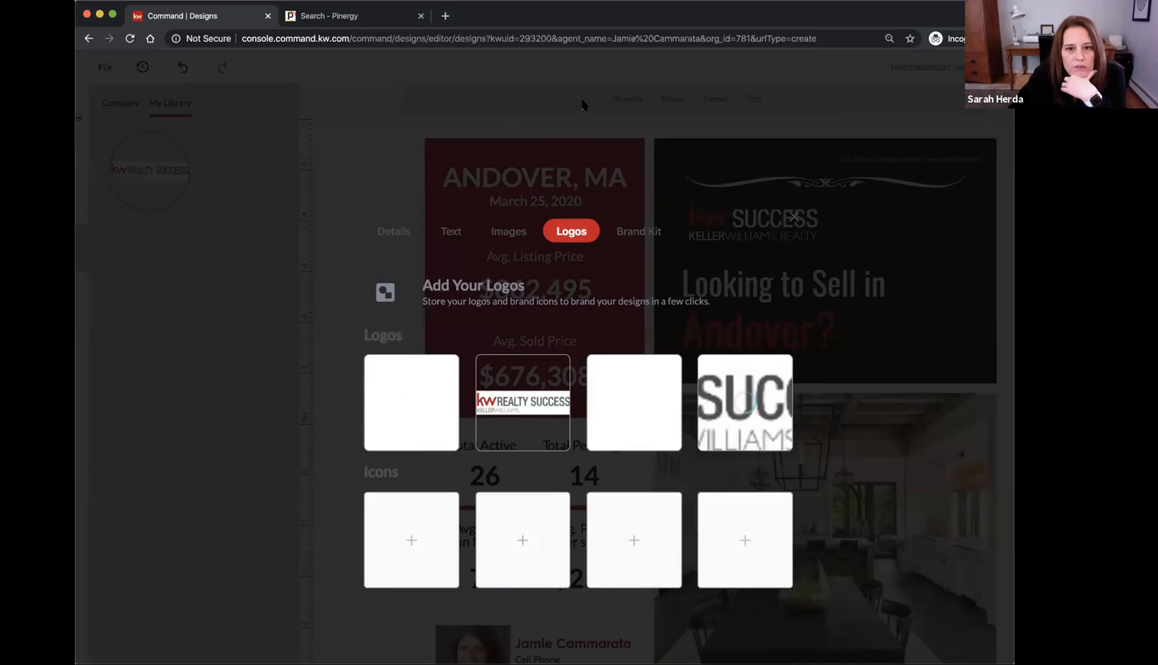
mouse_move(616, 391)
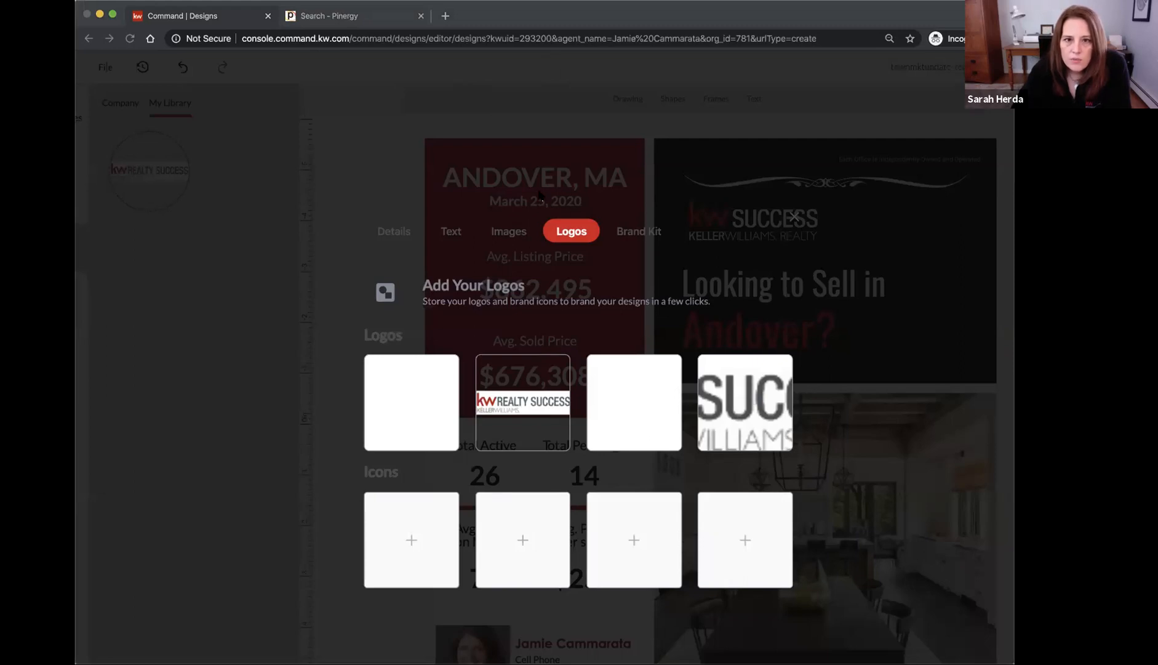
double_click(491, 109)
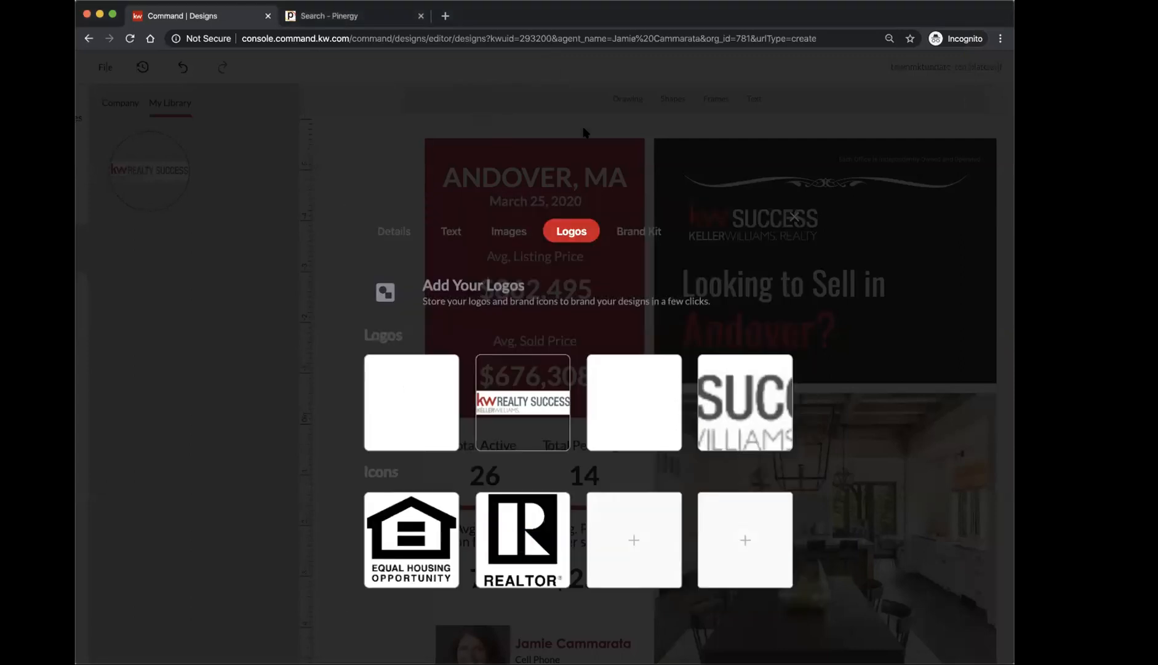
left_click(795, 217)
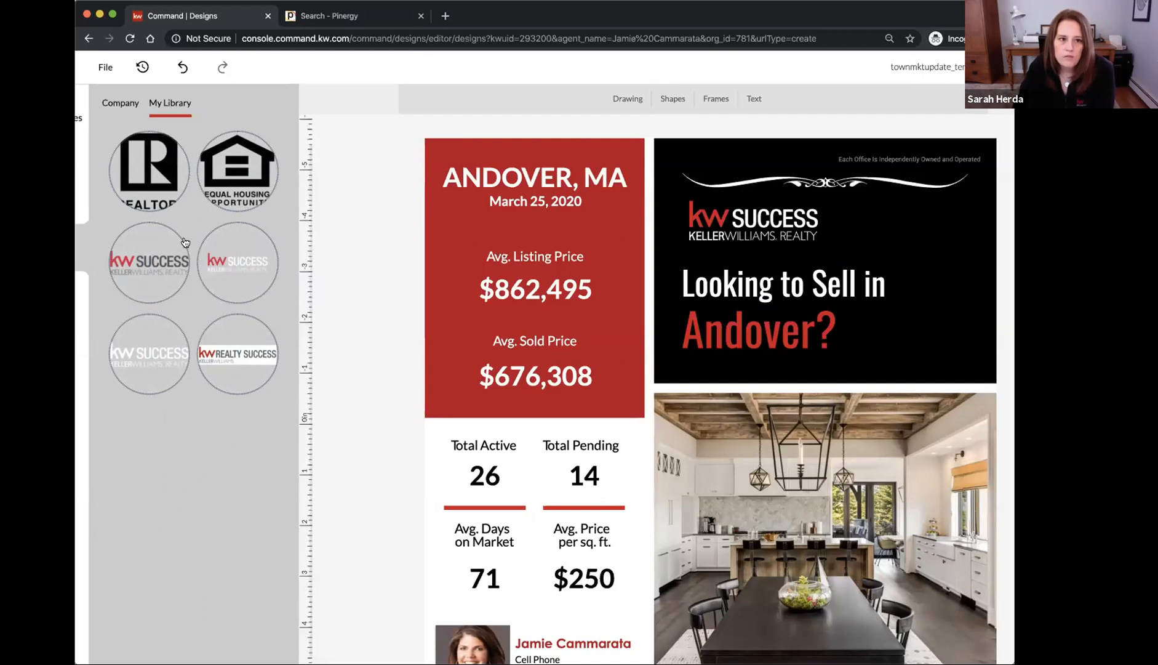
Delete the KW Success logo and the IMAGE placeholder from the black header box
scroll(377, 383, "down", 3)
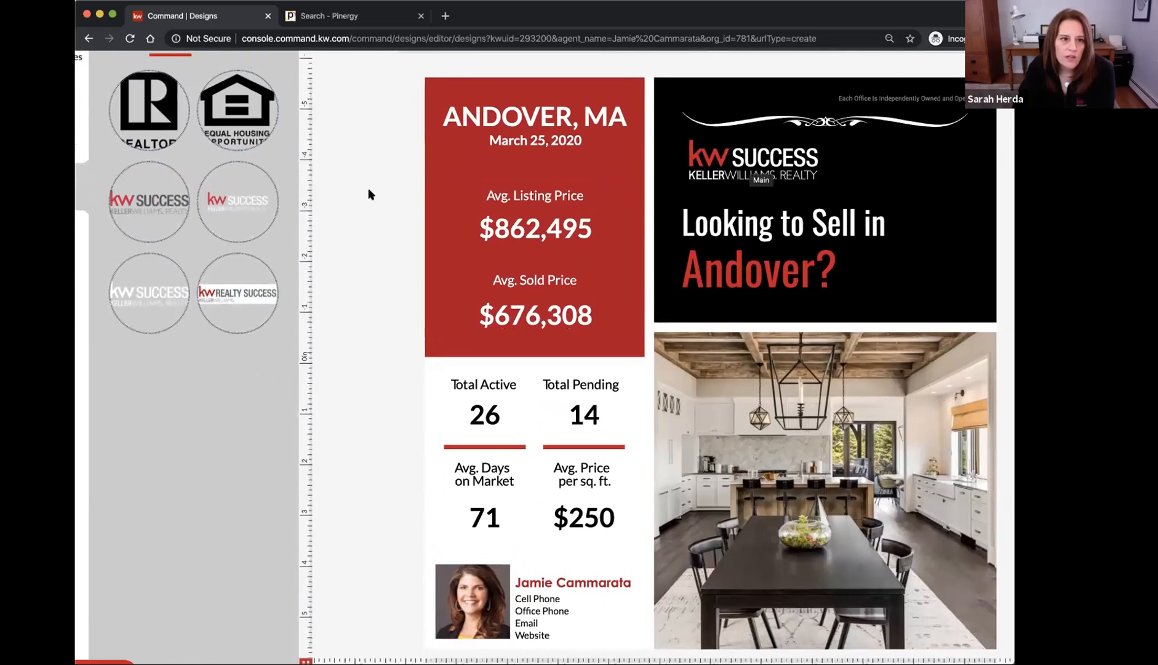
left_click_drag(475, 195, 745, 150)
left_click_drag(563, 200, 180, 293)
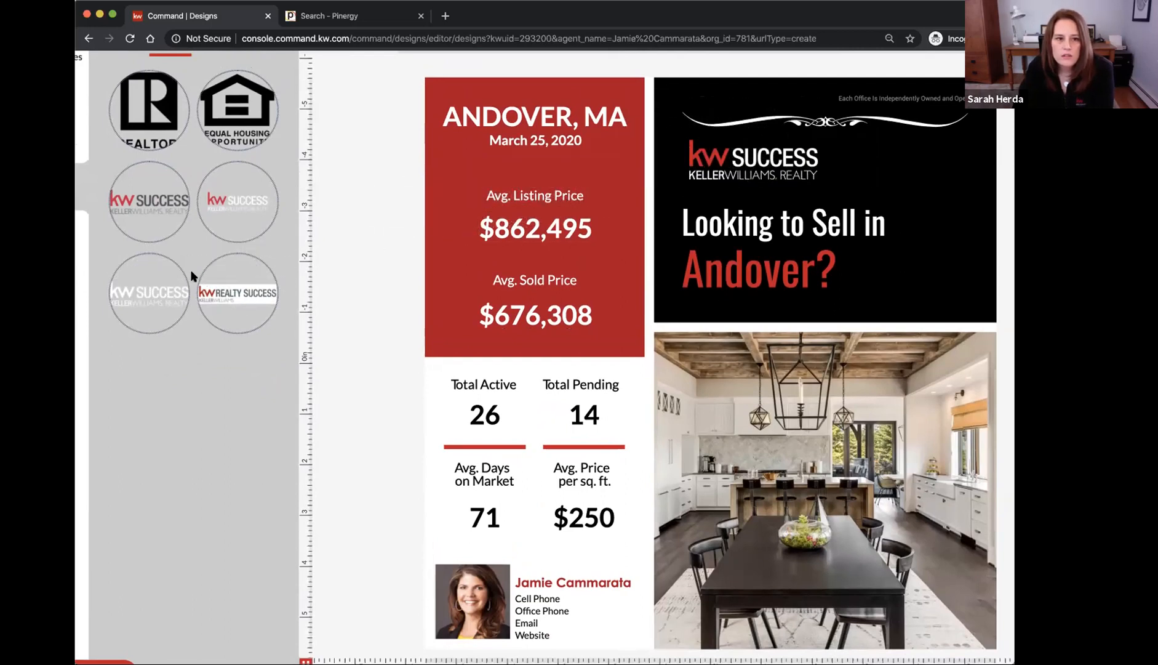
left_click(743, 158)
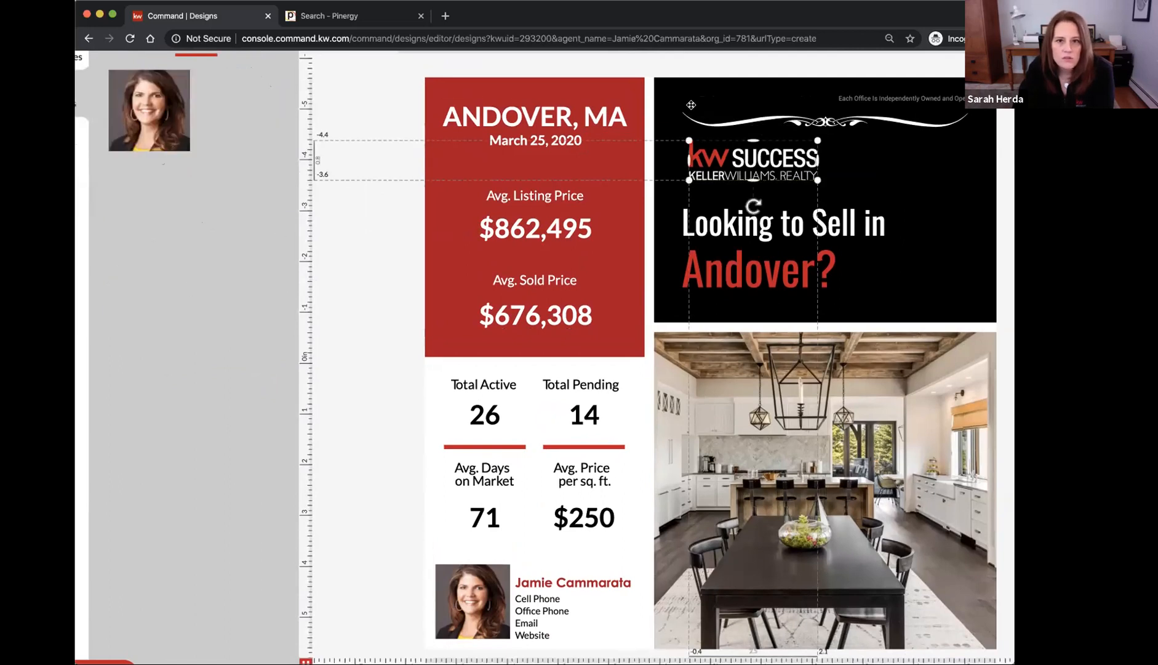
key("Delete")
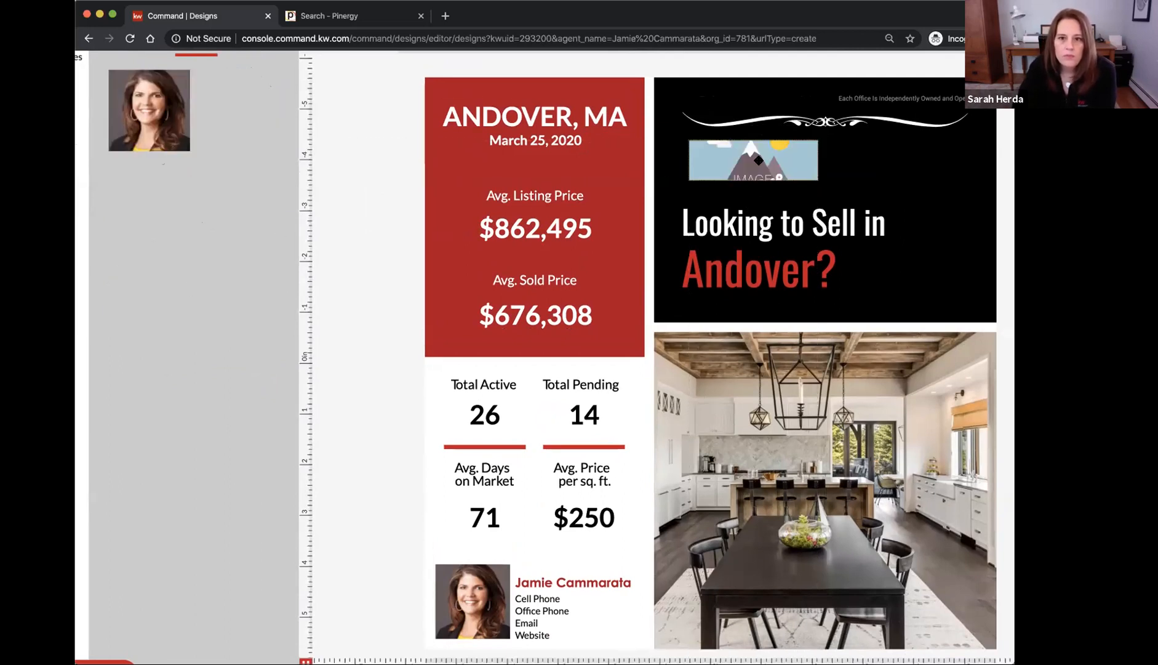
key("Delete")
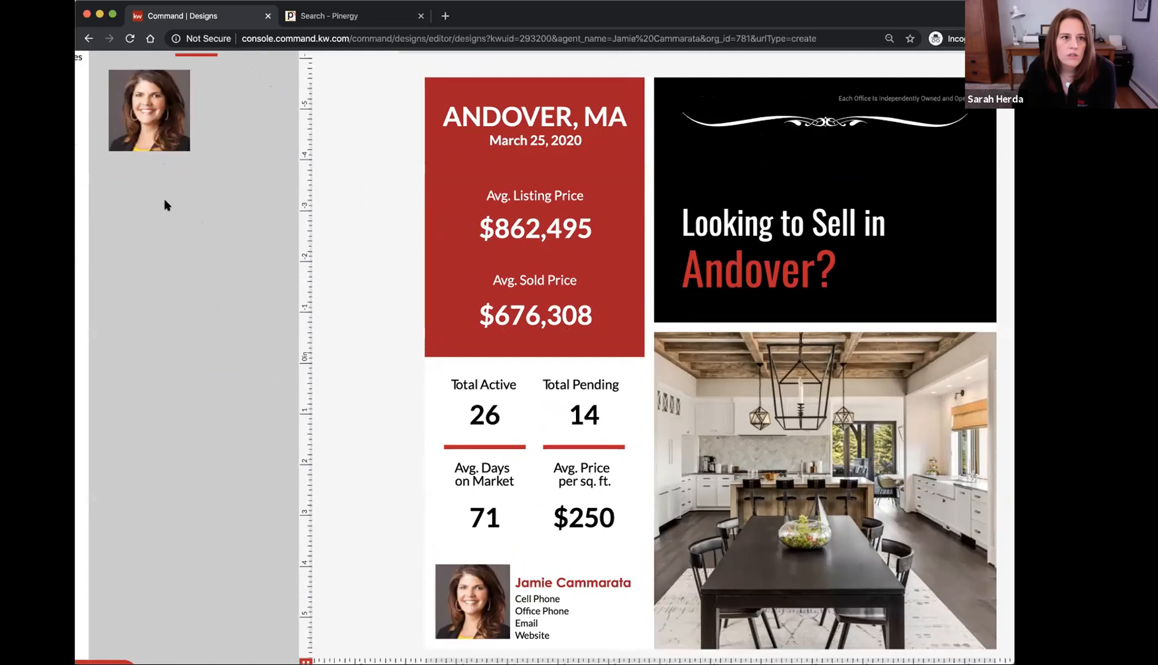
Add the KW Success logo from Logos > My Library to the flyer
scroll(164, 198, "down", 3)
left_click(93, 182)
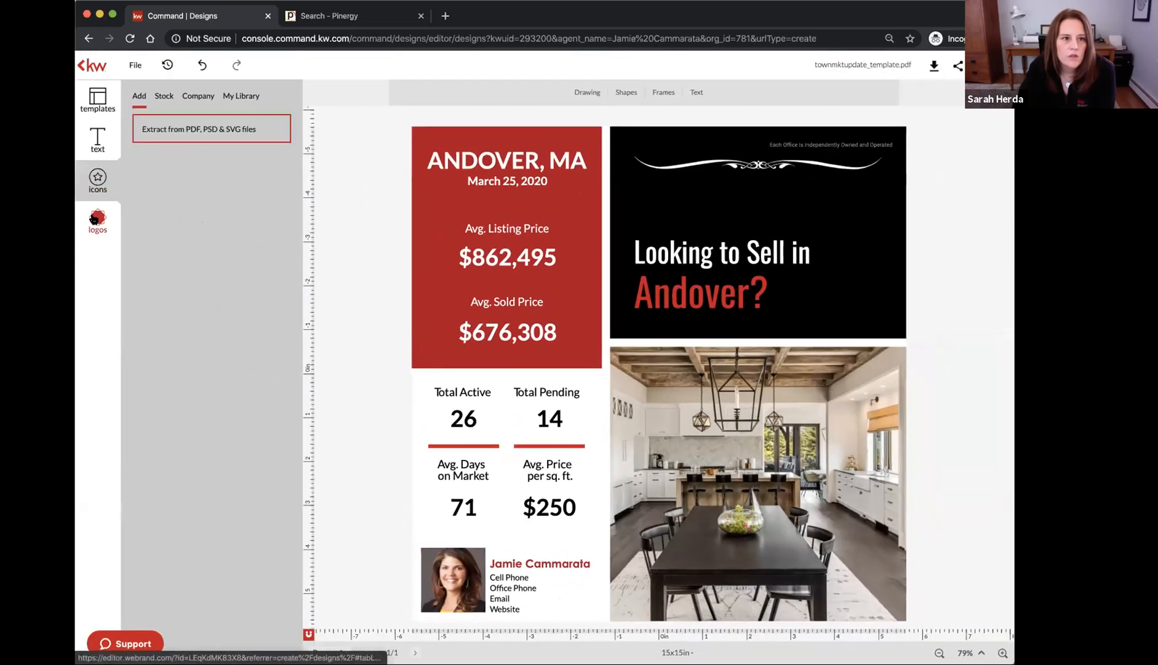
left_click(98, 219)
left_click(164, 294)
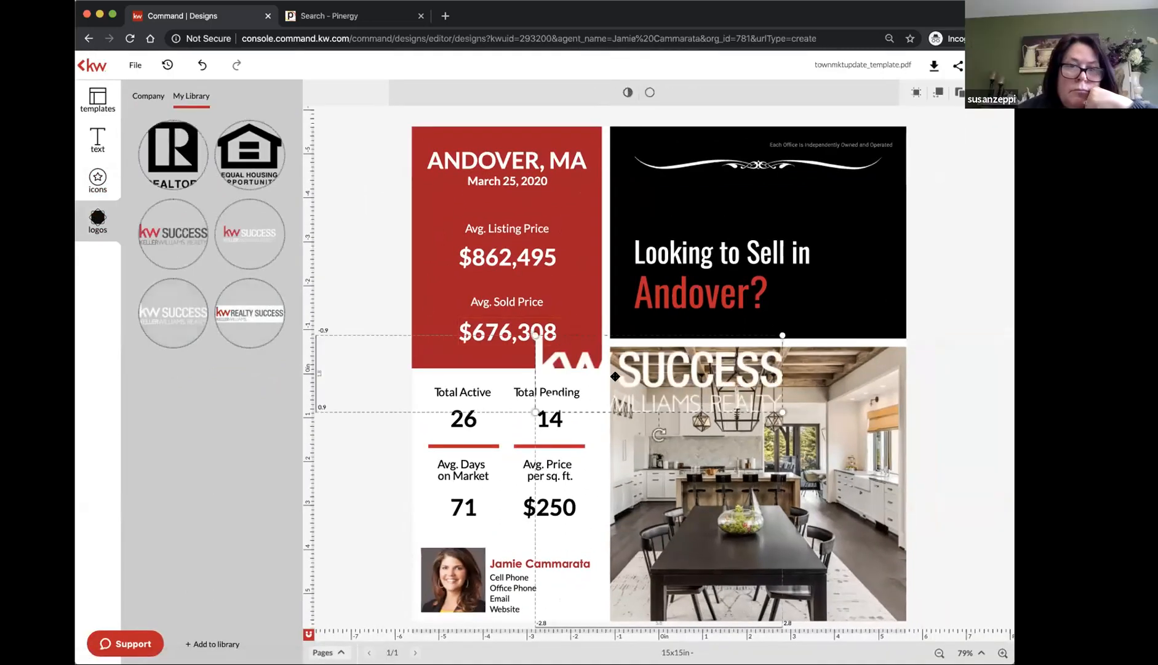
Move the white KW Success logo onto the black header and shrink it to fit
left_click_drag(643, 354, 740, 197)
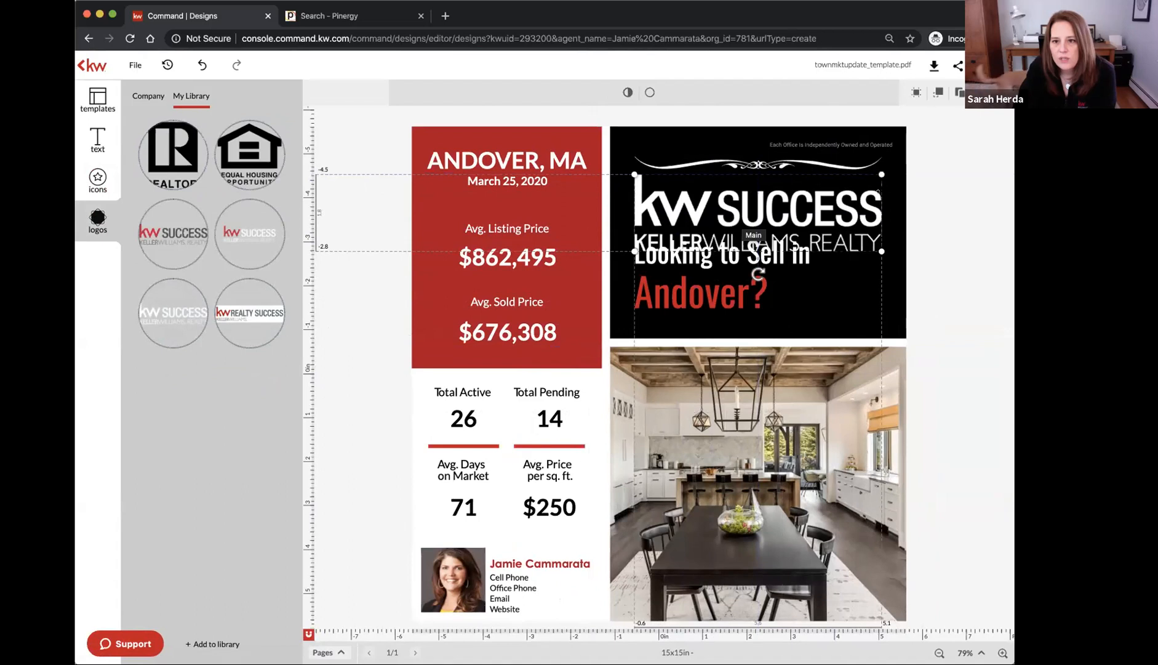
left_click_drag(882, 251, 812, 229)
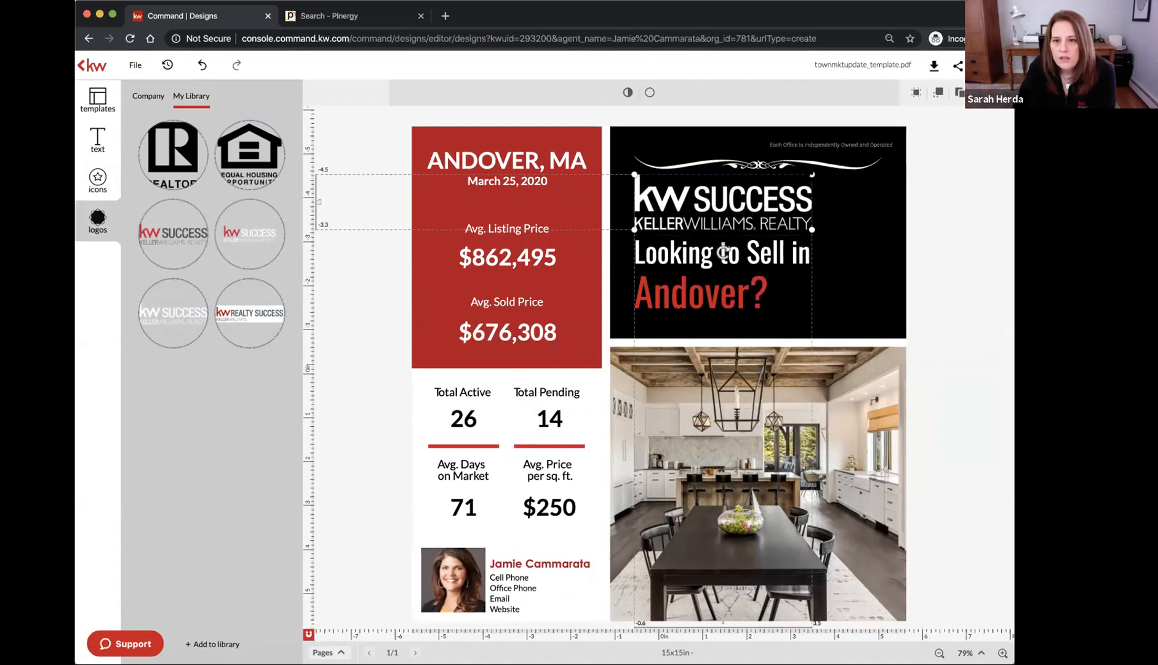
left_click_drag(813, 174, 808, 176)
left_click_drag(721, 203, 721, 203)
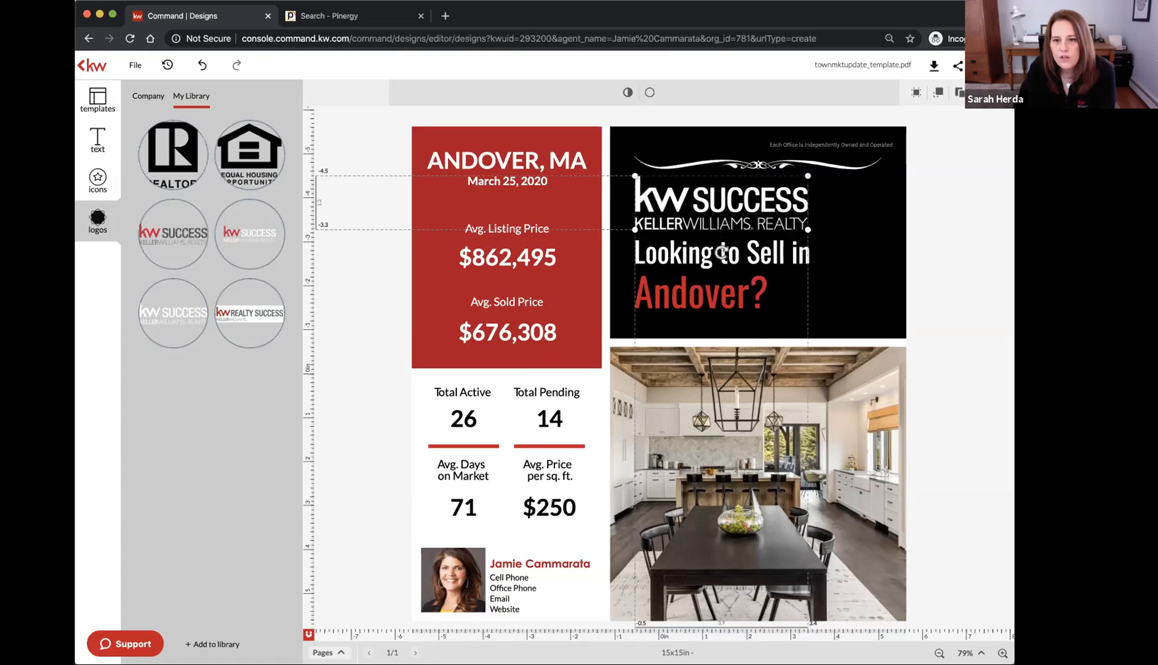
left_click_drag(808, 176, 790, 181)
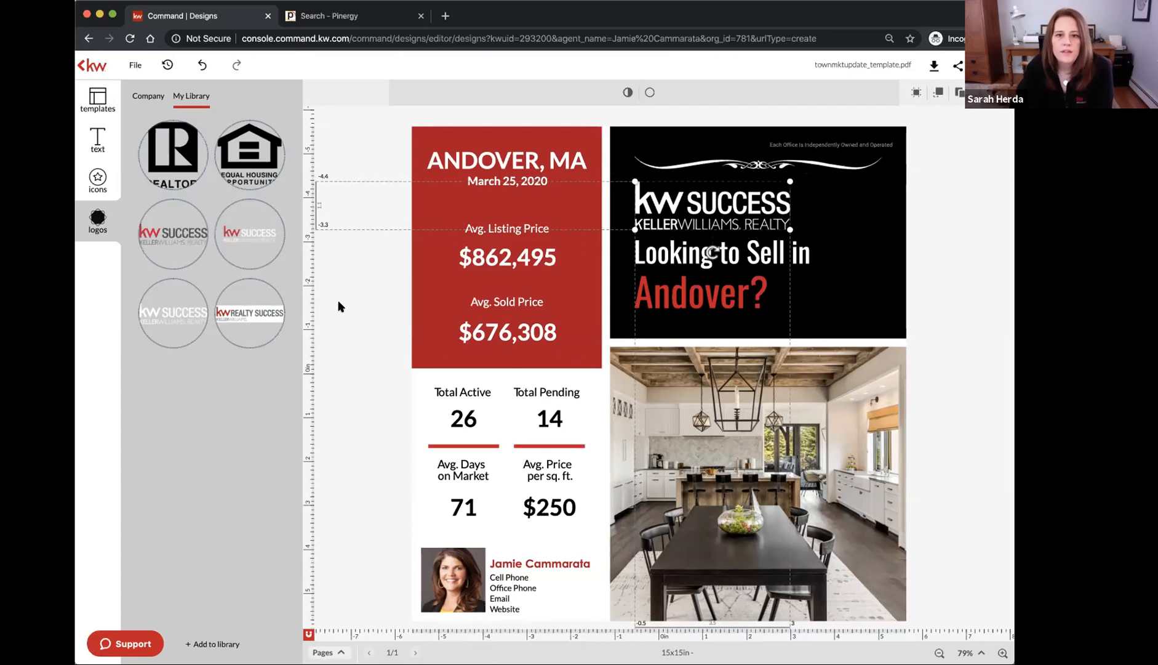
Swap in the red-accented KW Success logo and size it above the Andover? headline
mouse_move(244, 241)
left_click_drag(245, 240, 712, 205)
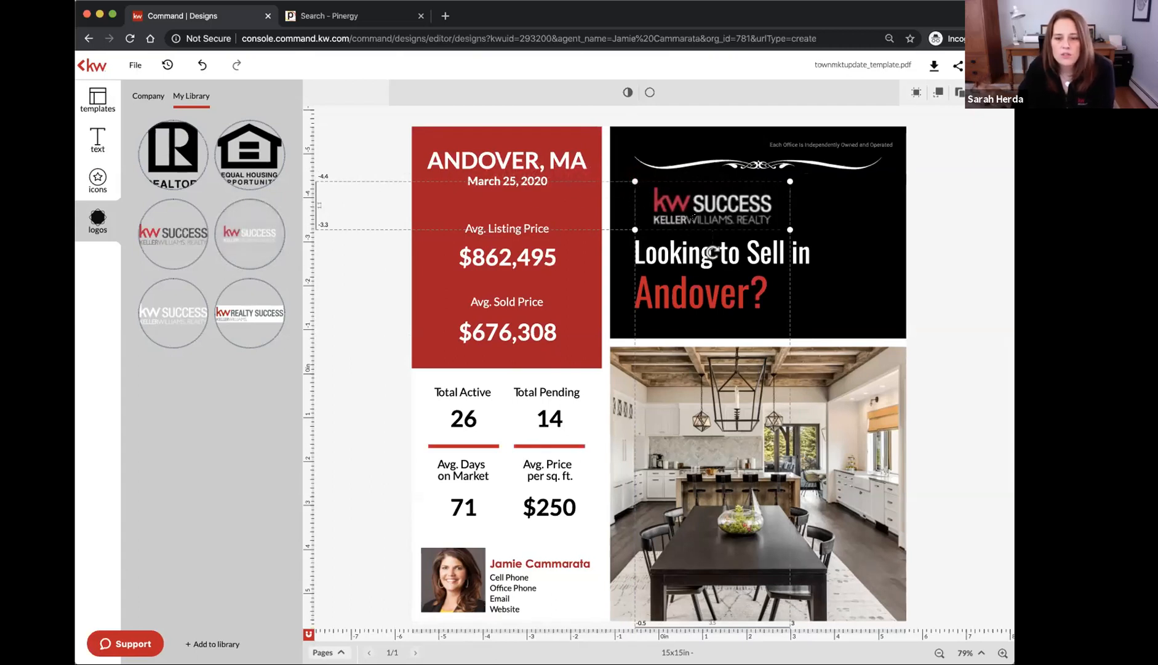
left_click_drag(634, 181, 611, 168)
left_click_drag(790, 229, 803, 234)
left_click_drag(708, 254, 709, 256)
left_click(932, 211)
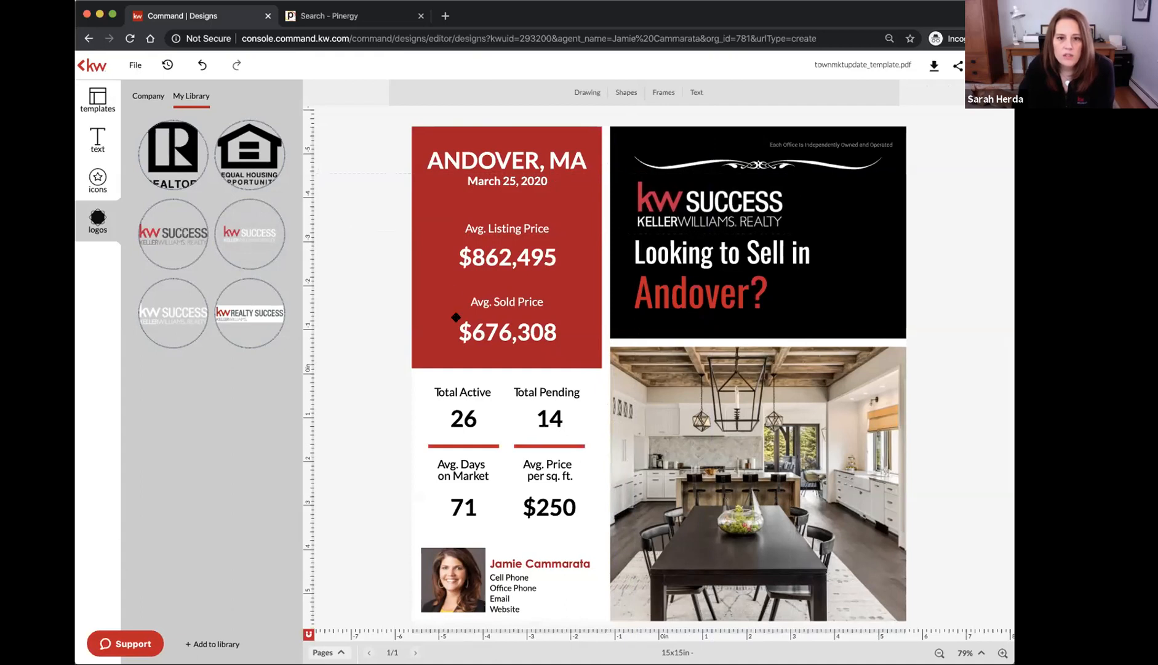
Add small Realtor and Equal Housing Opportunity logos side by side beside the agent's contact lines
left_click(185, 157)
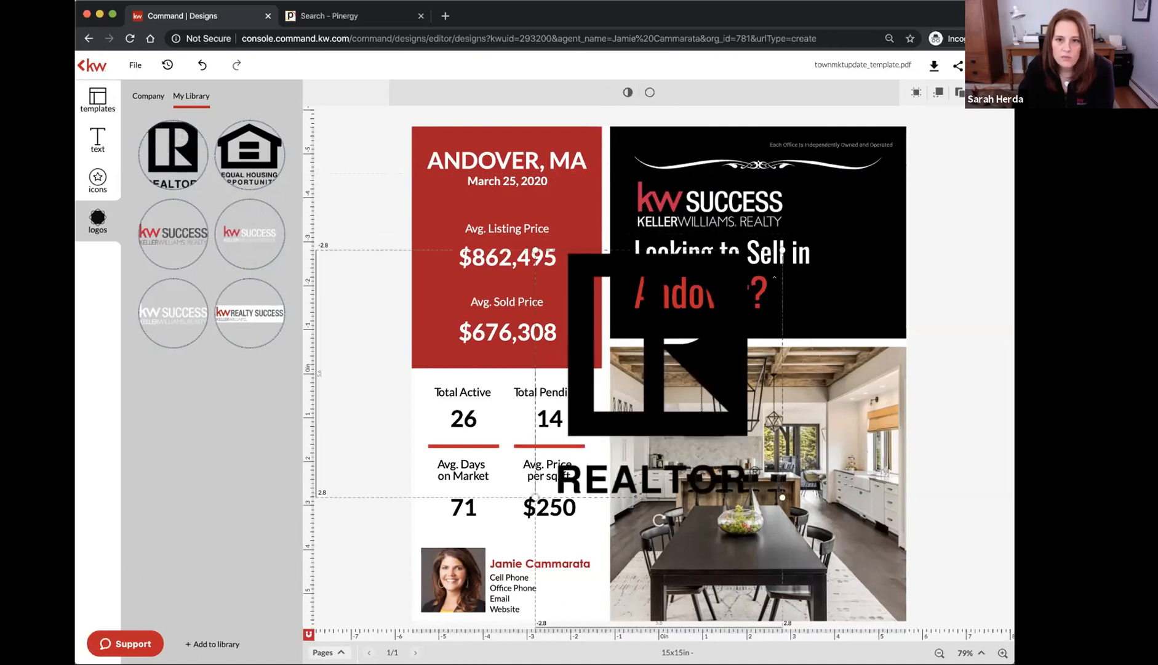
left_click_drag(782, 250, 560, 599)
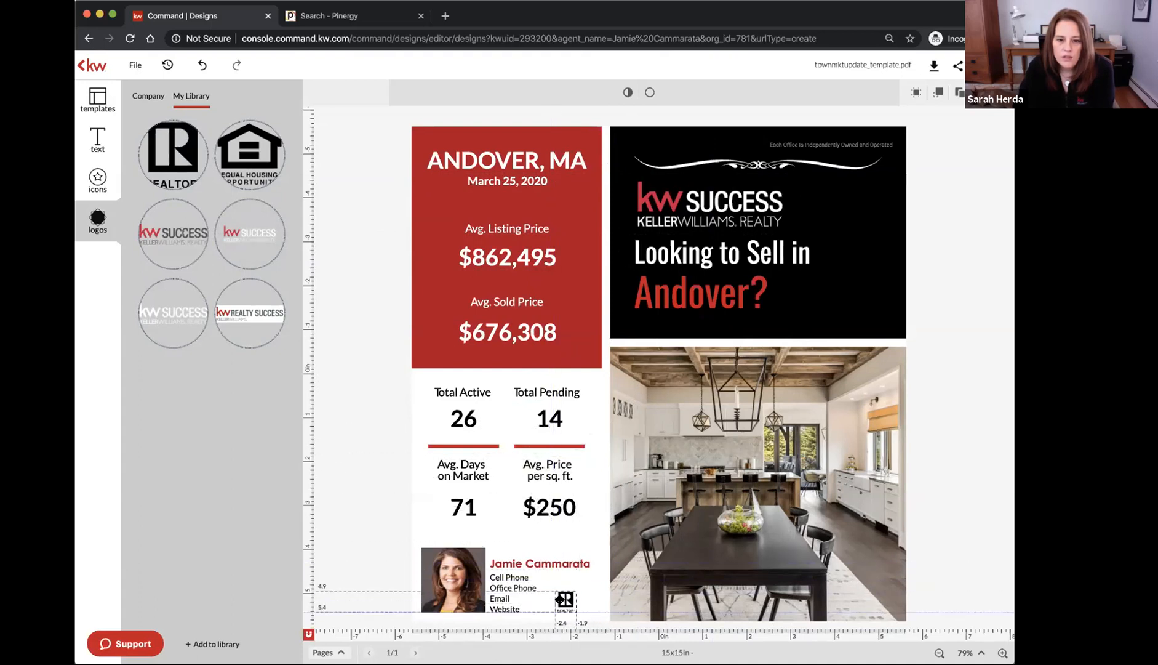
left_click(244, 155)
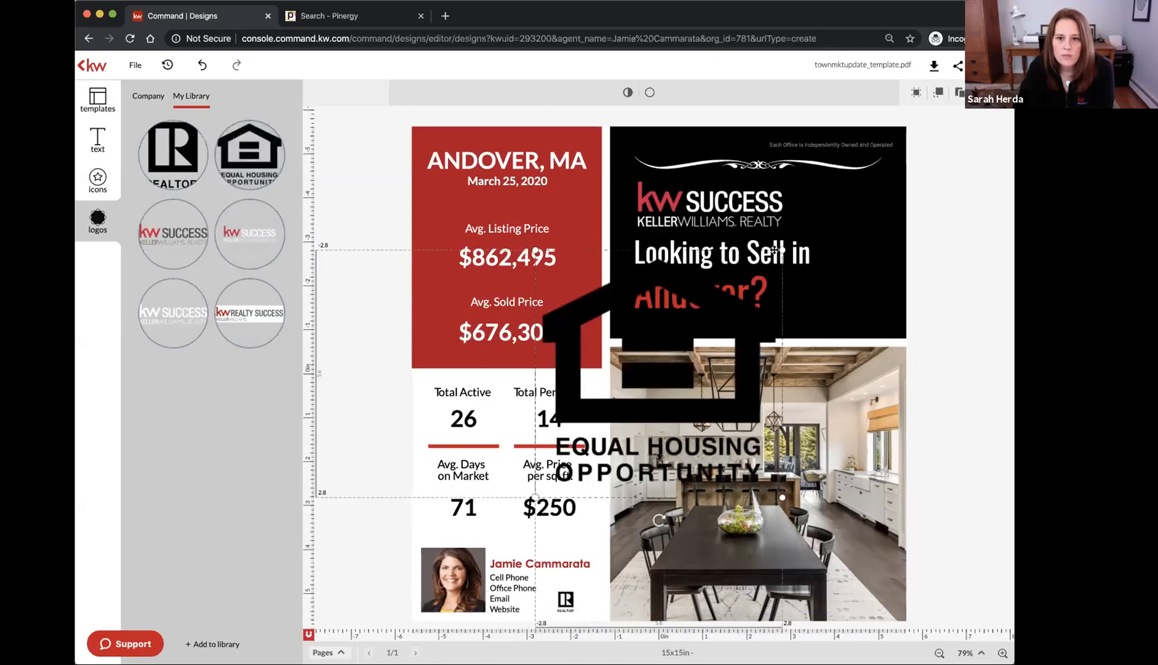
left_click_drag(782, 249, 563, 469)
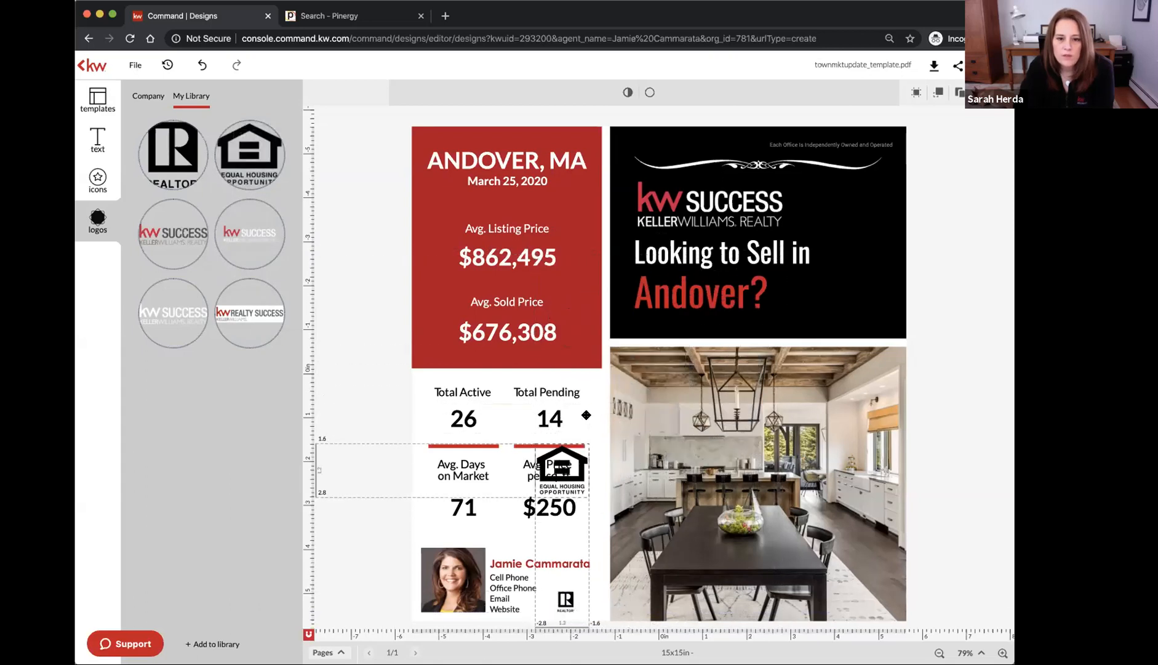
left_click_drag(554, 427, 553, 424)
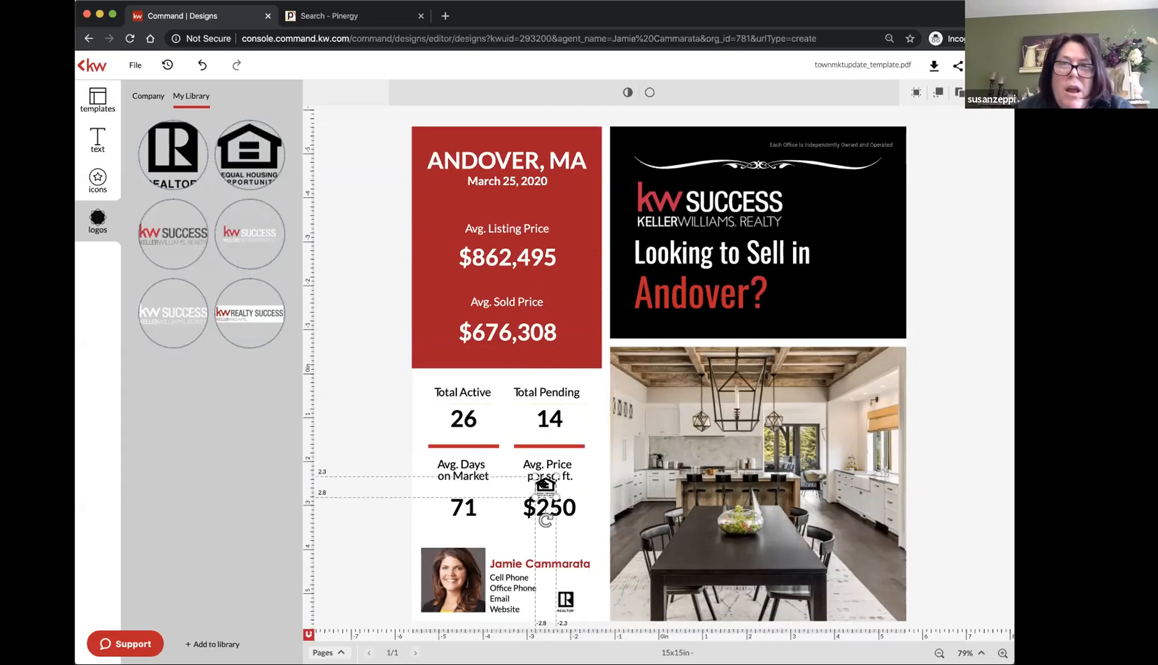
left_click_drag(546, 485, 584, 601)
key("Down")
key("Down")
key("Right")
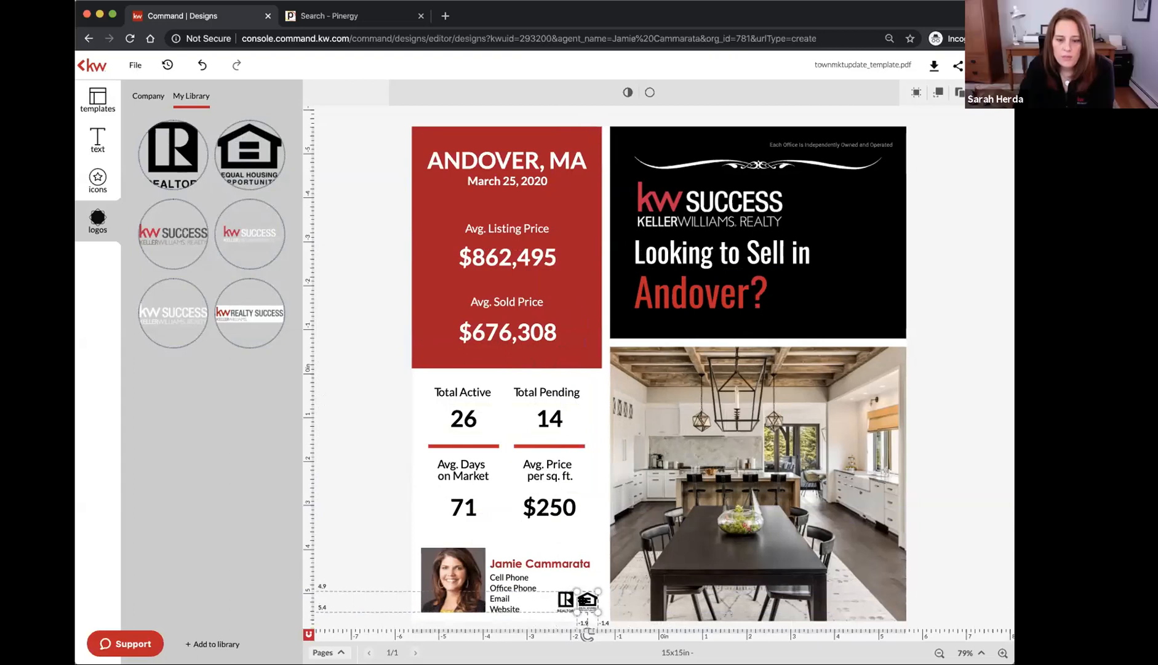
left_click(397, 510)
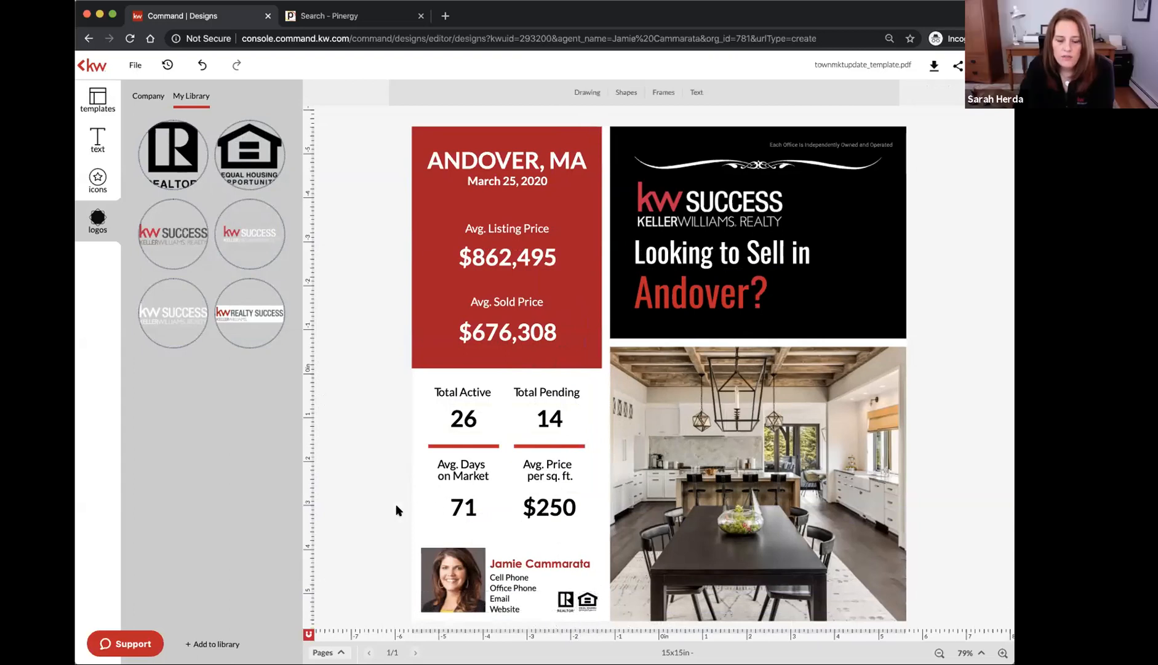
Resize the footer Equal Housing Opportunity logo so it sits level beside the REALTOR icon
left_click(588, 600)
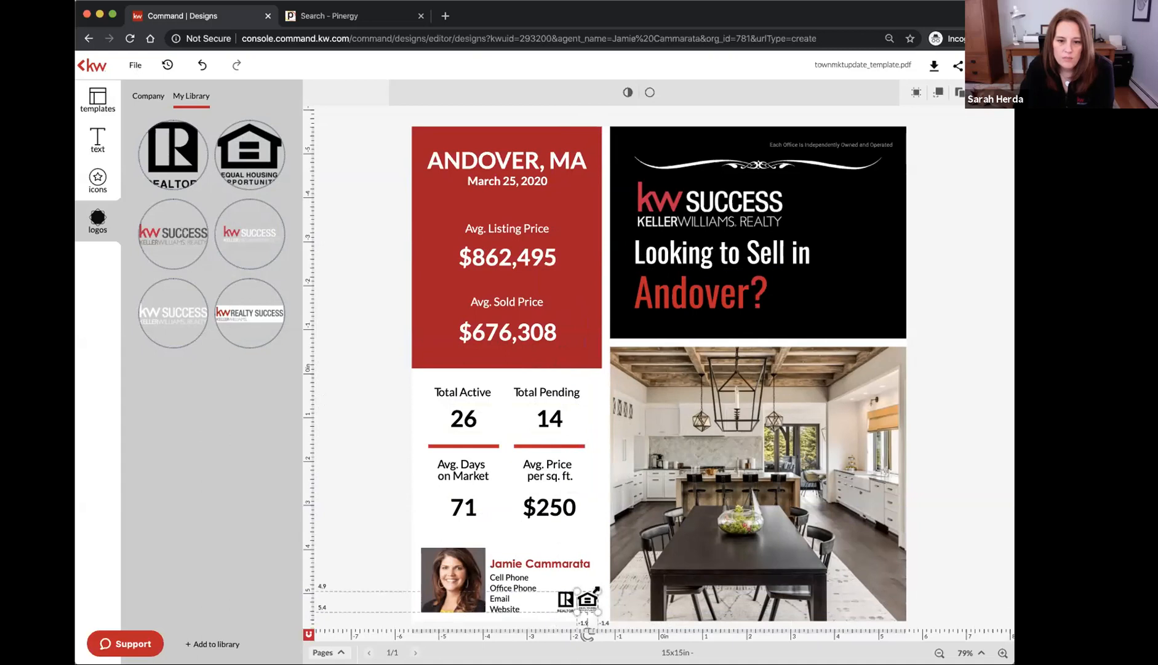
left_click_drag(597, 589, 588, 597)
left_click(338, 509)
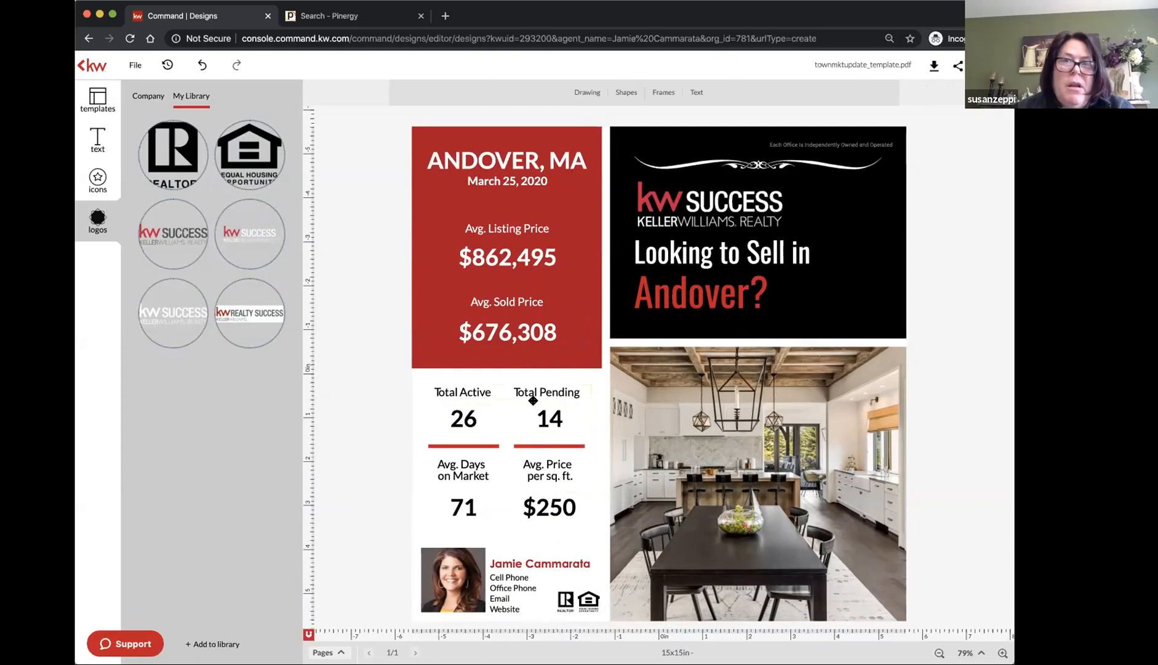
left_click(588, 601)
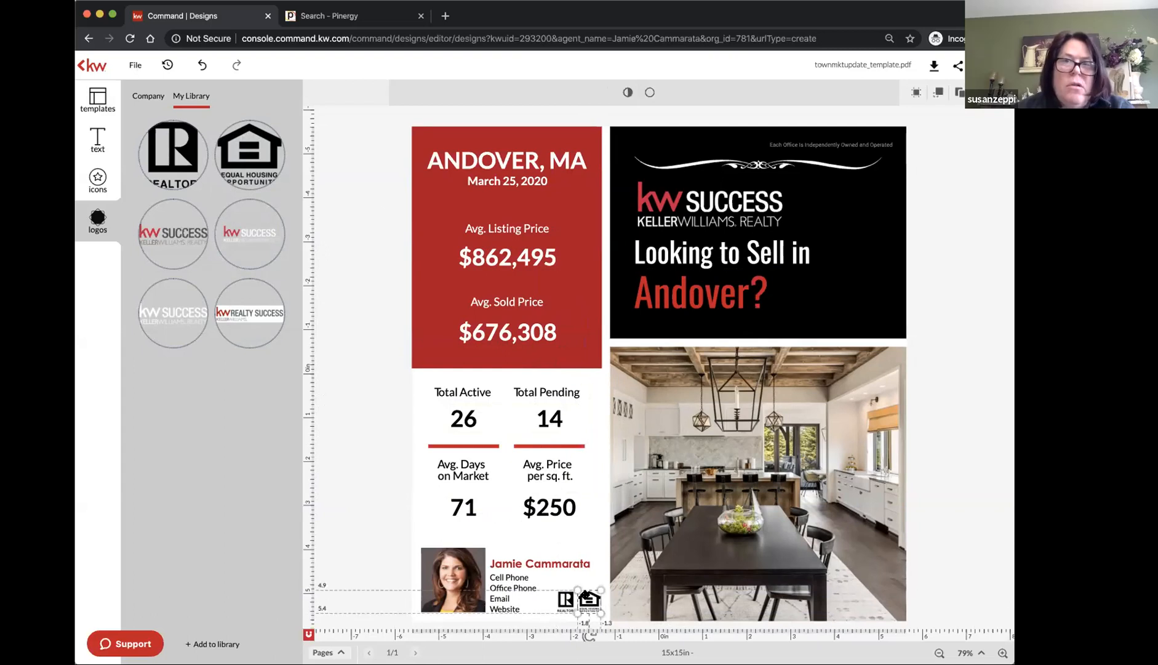
left_click(379, 488)
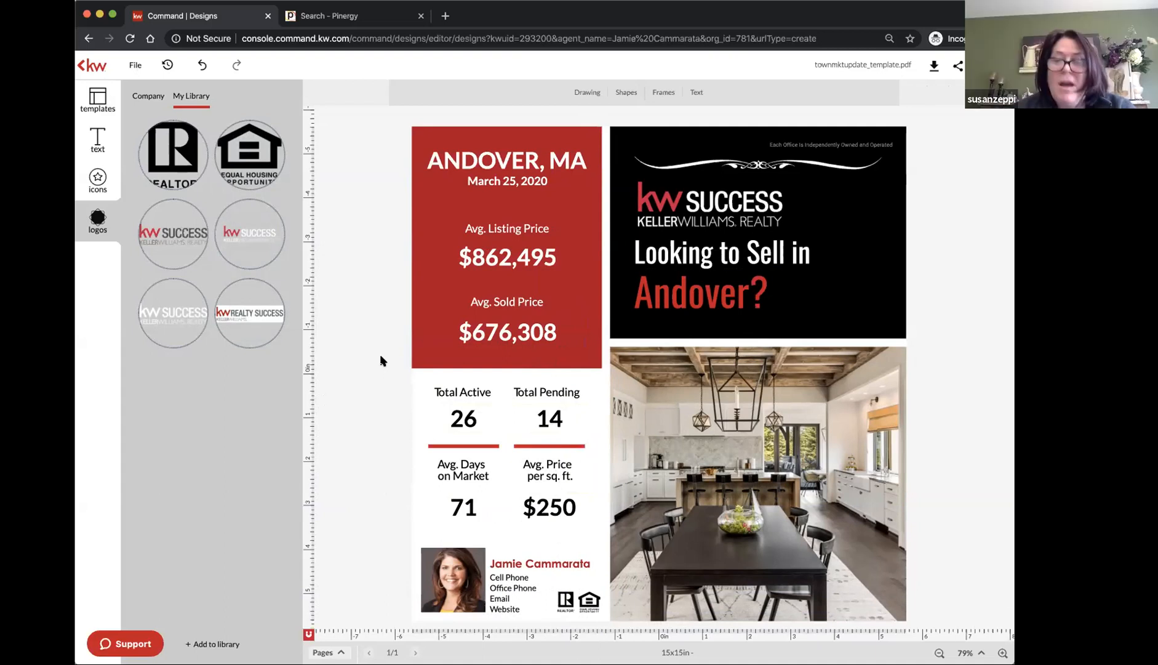
left_click(147, 96)
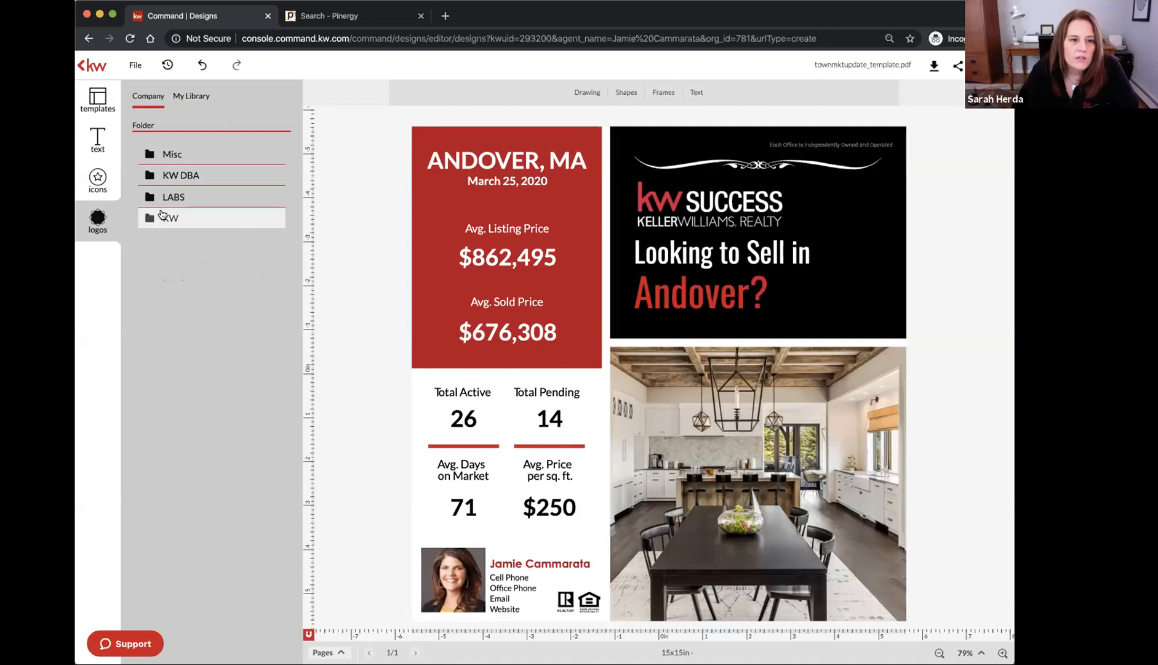
left_click(151, 179)
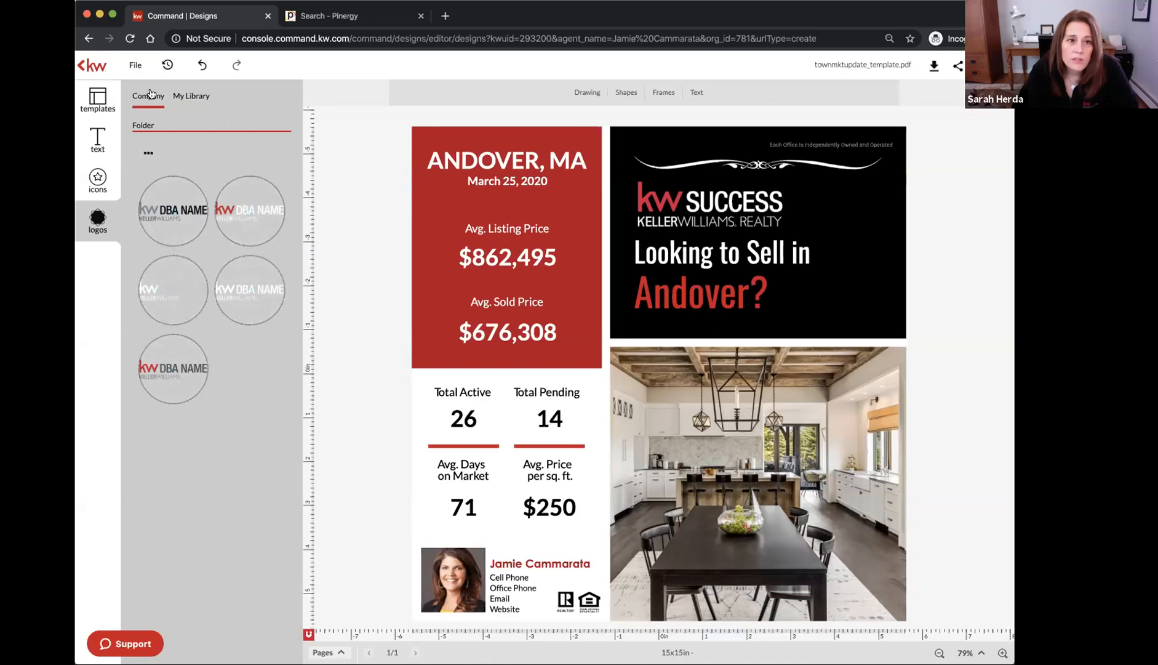
left_click(144, 148)
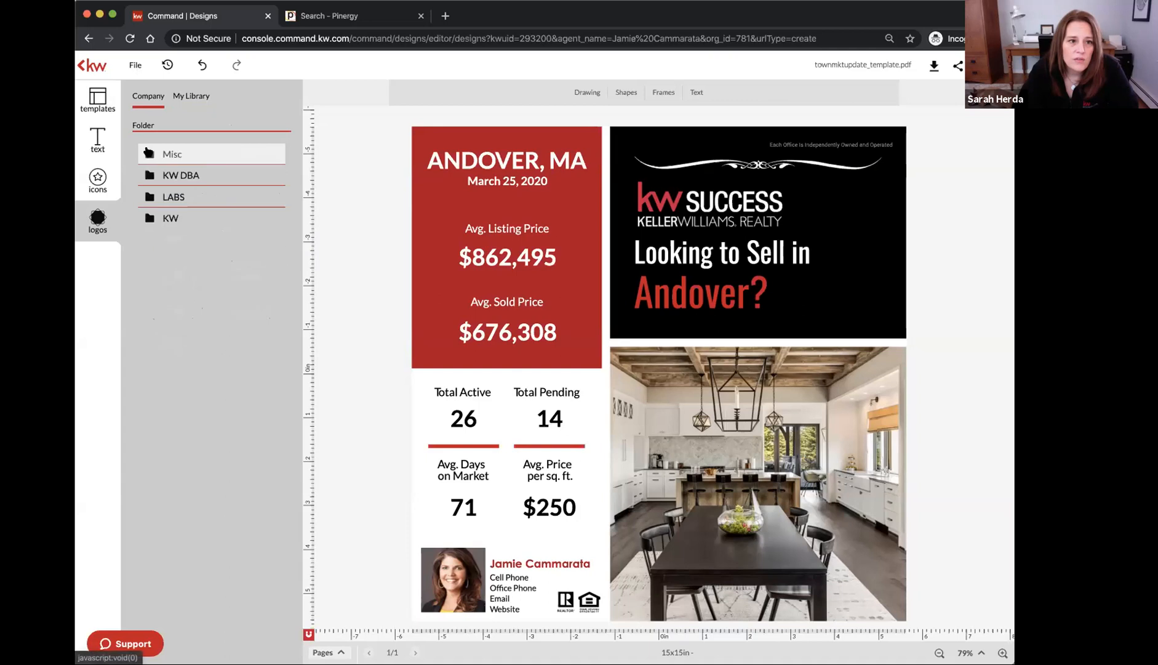
left_click(170, 219)
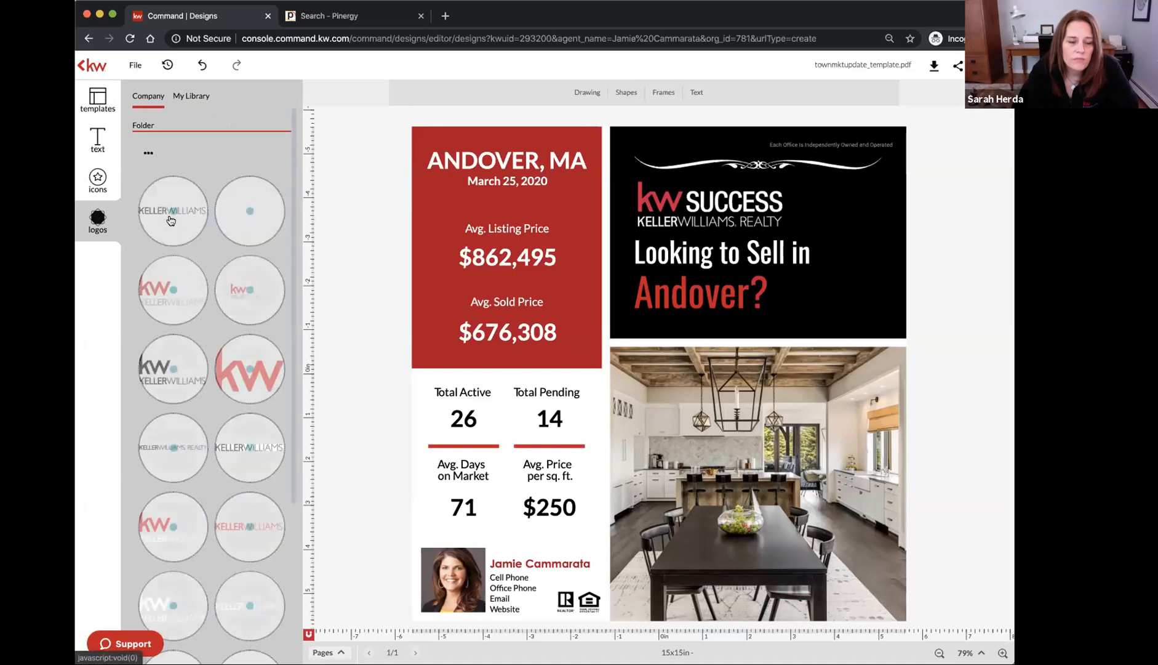
scroll(196, 452, "down", 3)
scroll(197, 455, "down", 1)
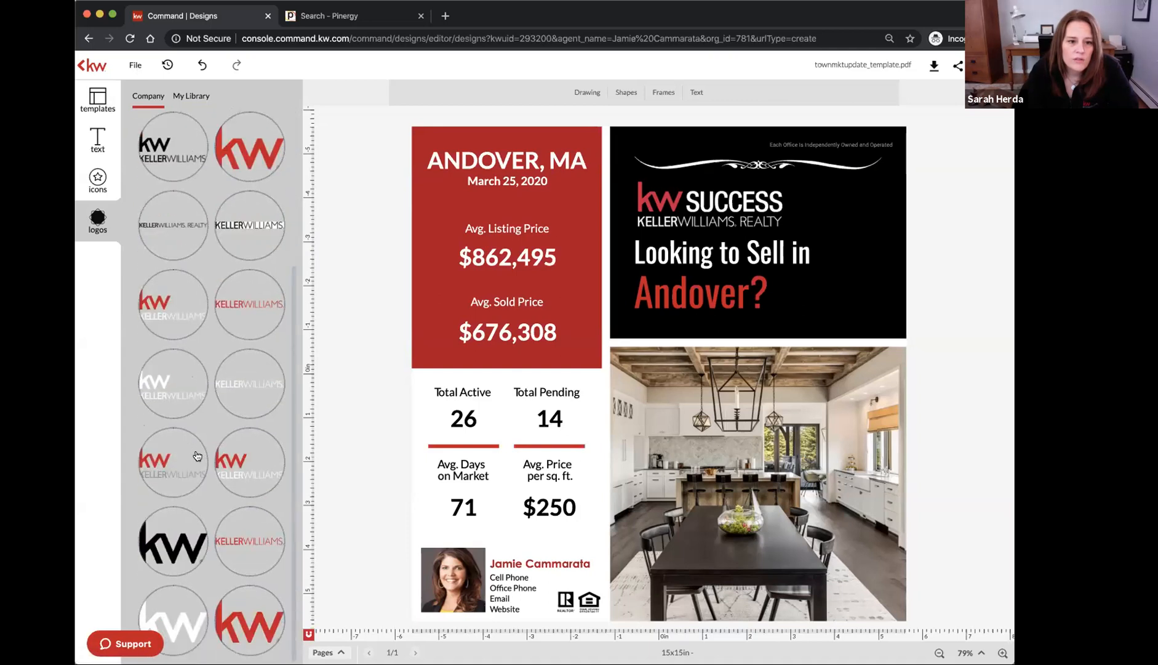
scroll(196, 455, "up", 4)
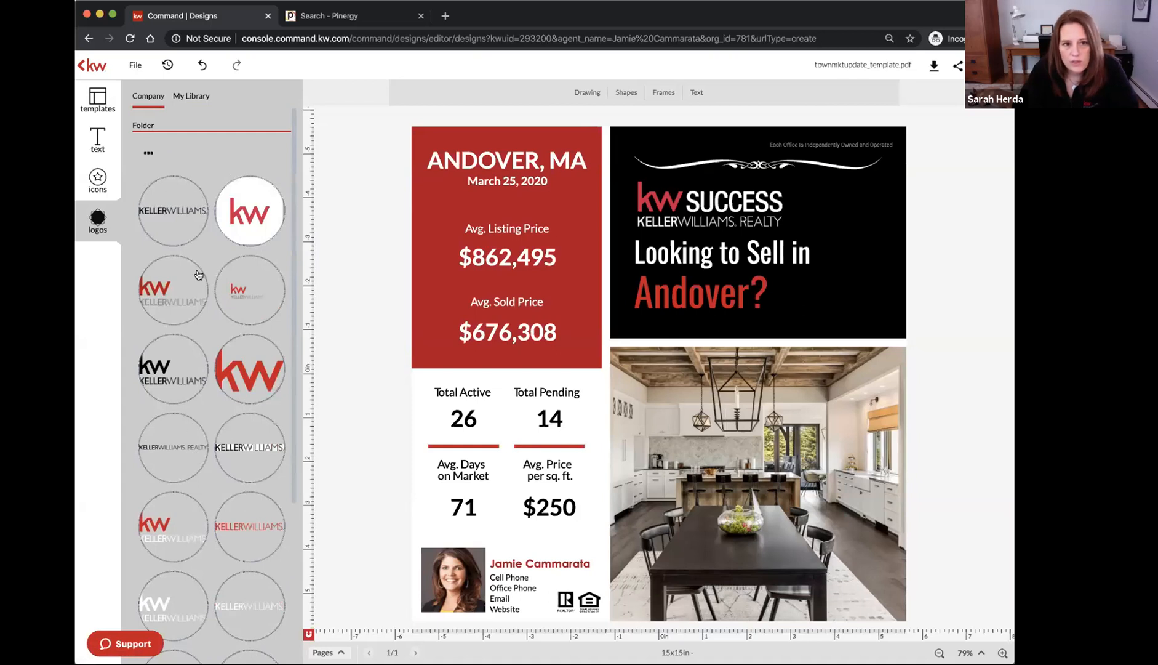
left_click(143, 157)
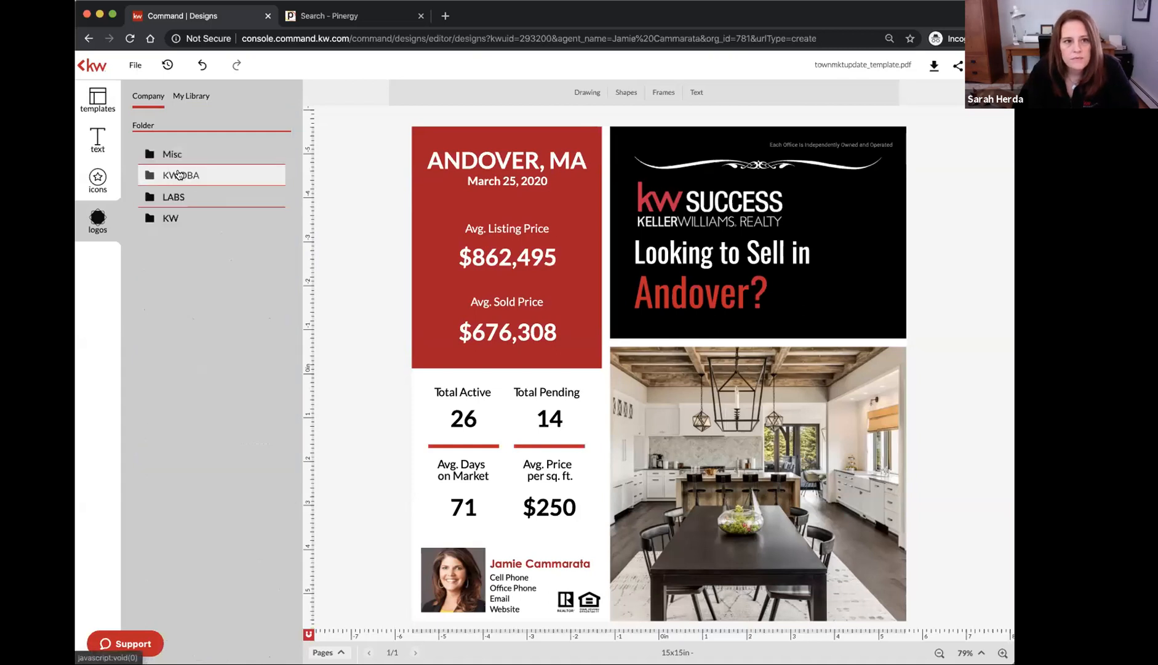
left_click(170, 154)
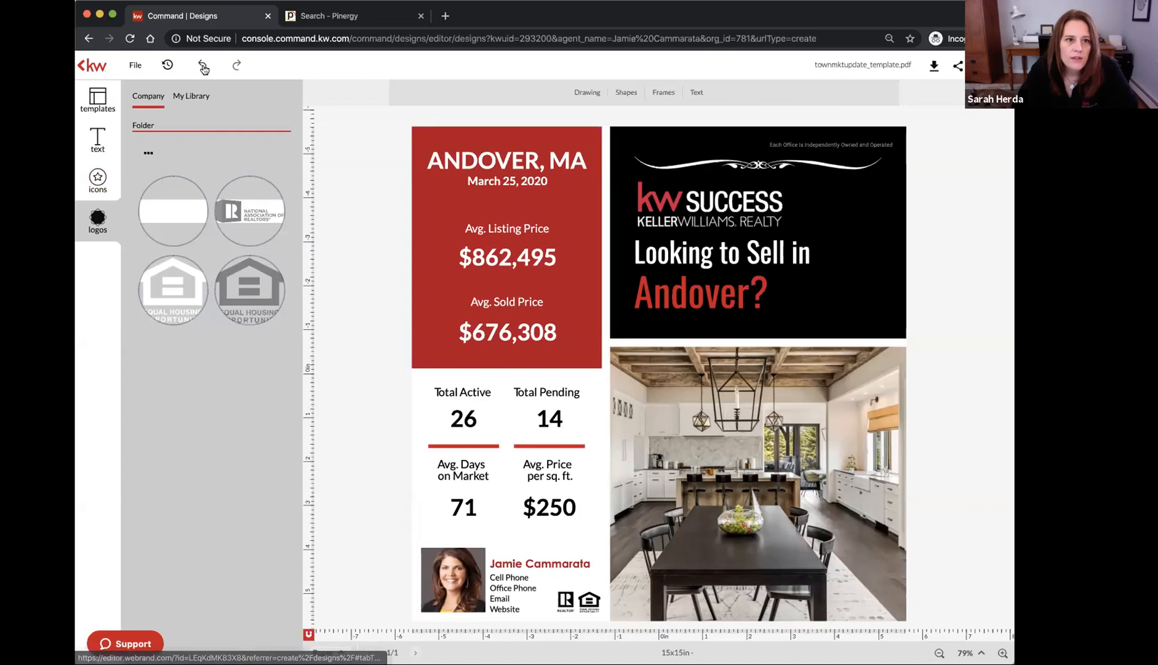
left_click(200, 95)
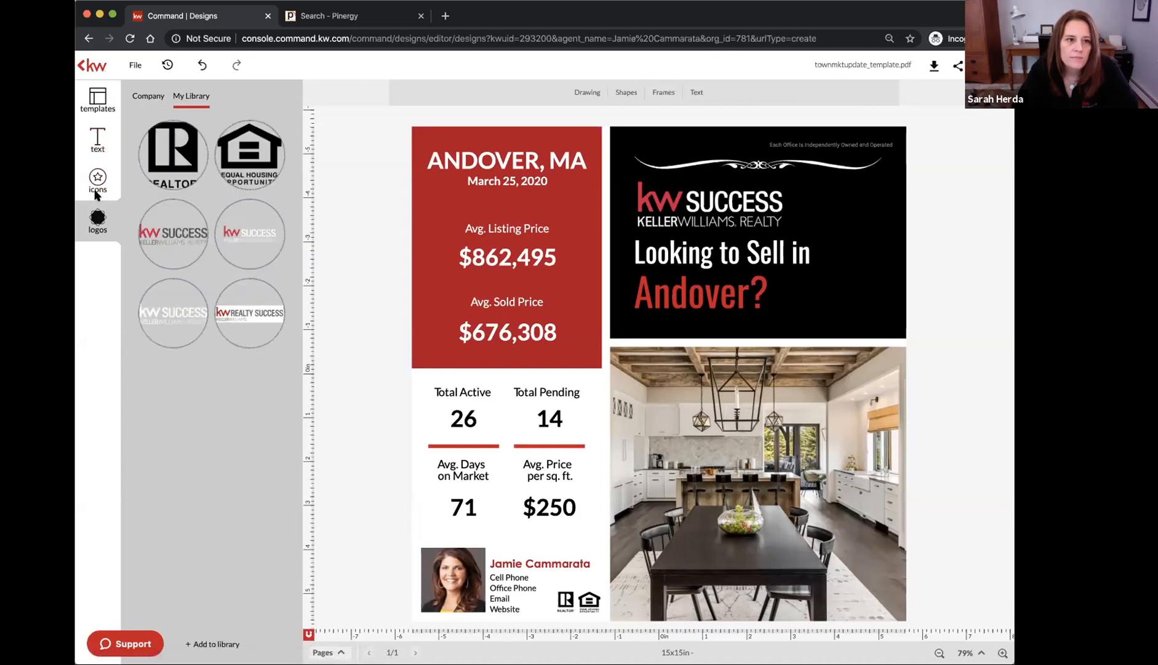
Delete the white swirl ornament above the KW logo on the black header banner
left_click(97, 138)
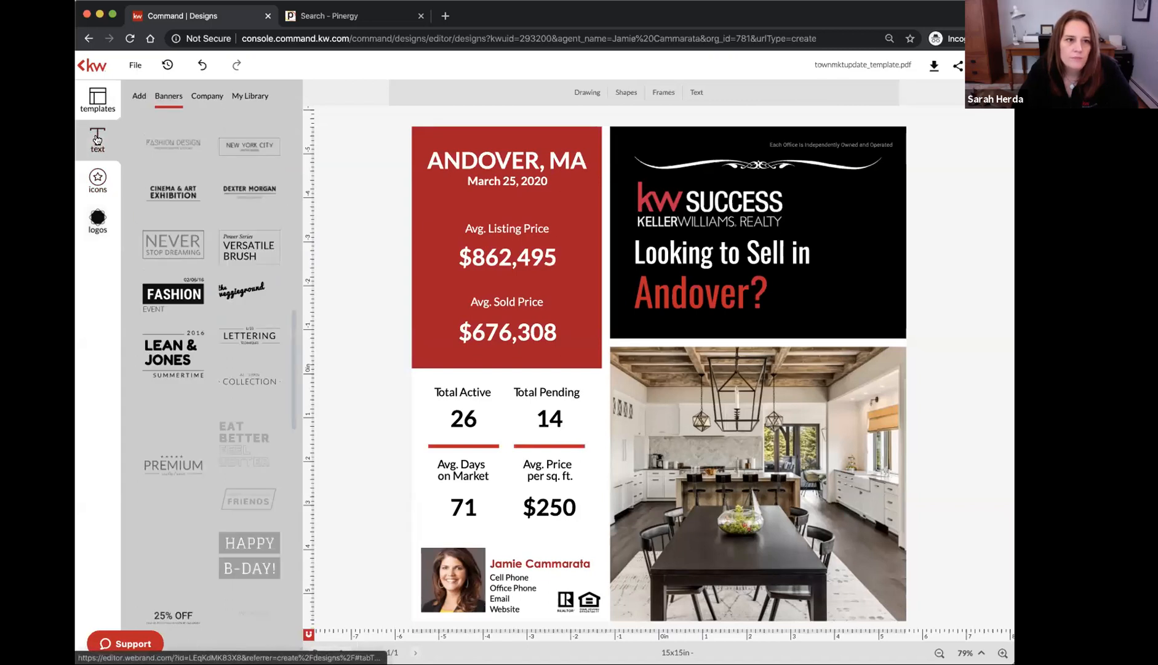
left_click(99, 178)
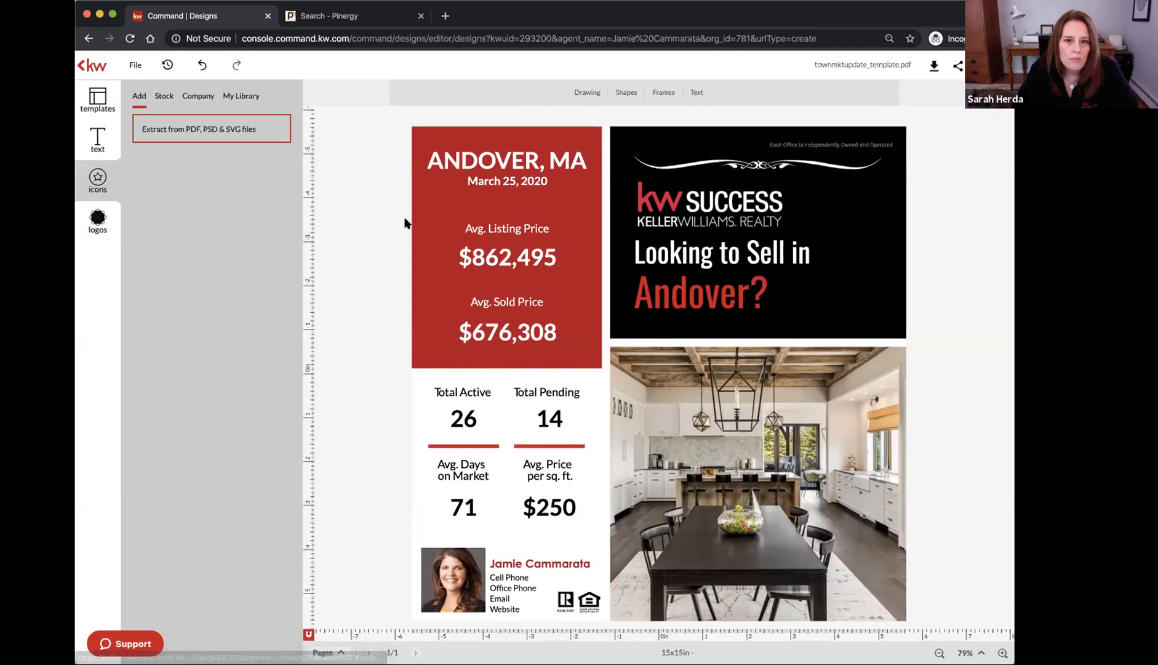
left_click(759, 163)
key("Delete")
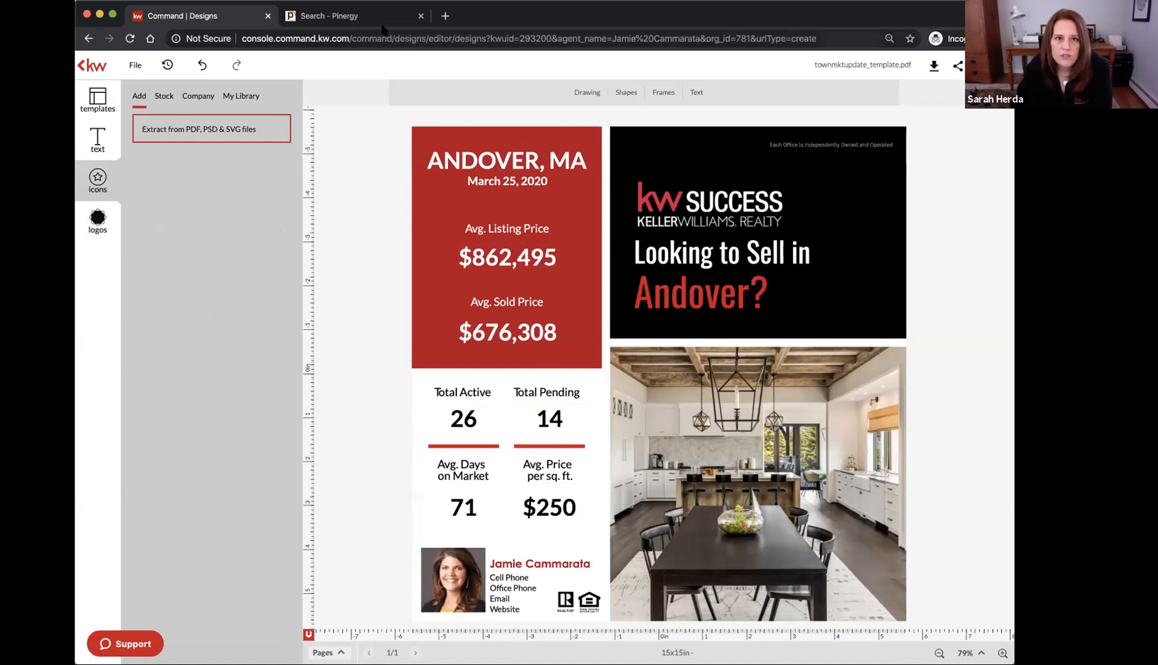
Reload Pinergy's MLS Search page showing Single Family active listings (7,280 results), then check the flyer and return
left_click(351, 16)
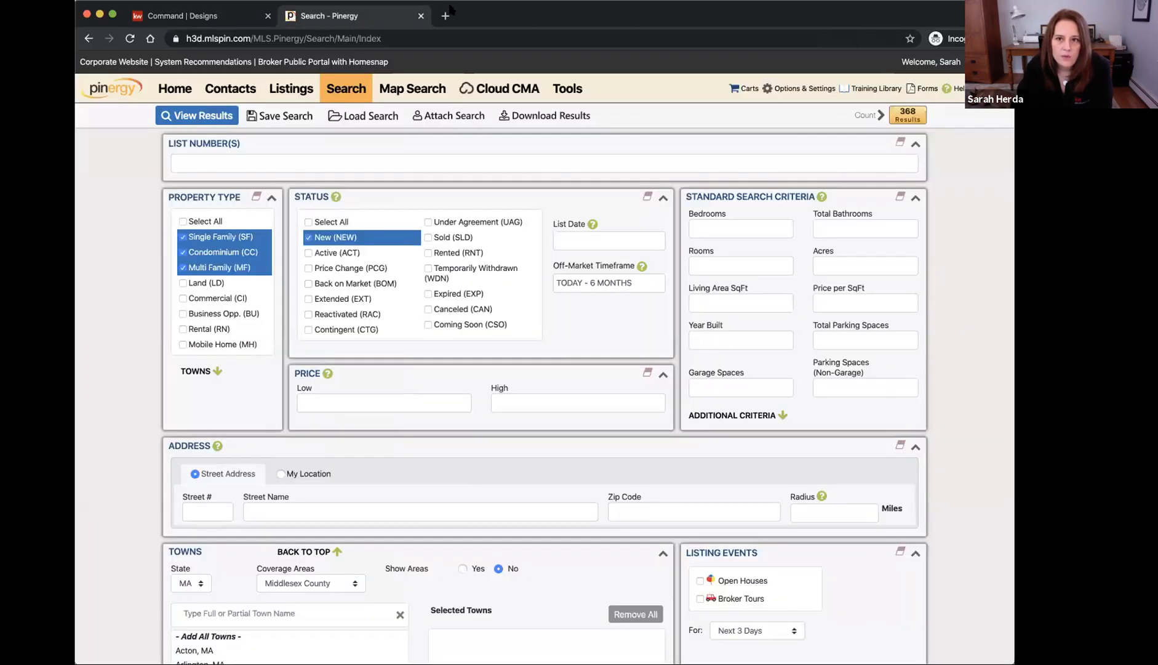
left_click(334, 93)
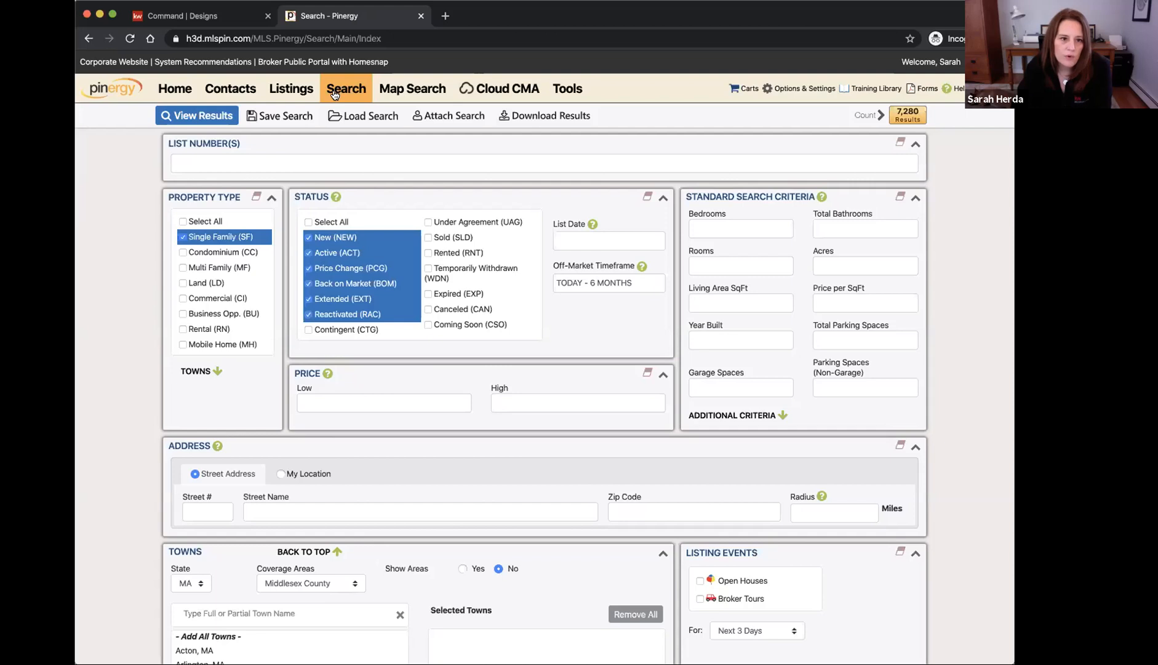
left_click(207, 20)
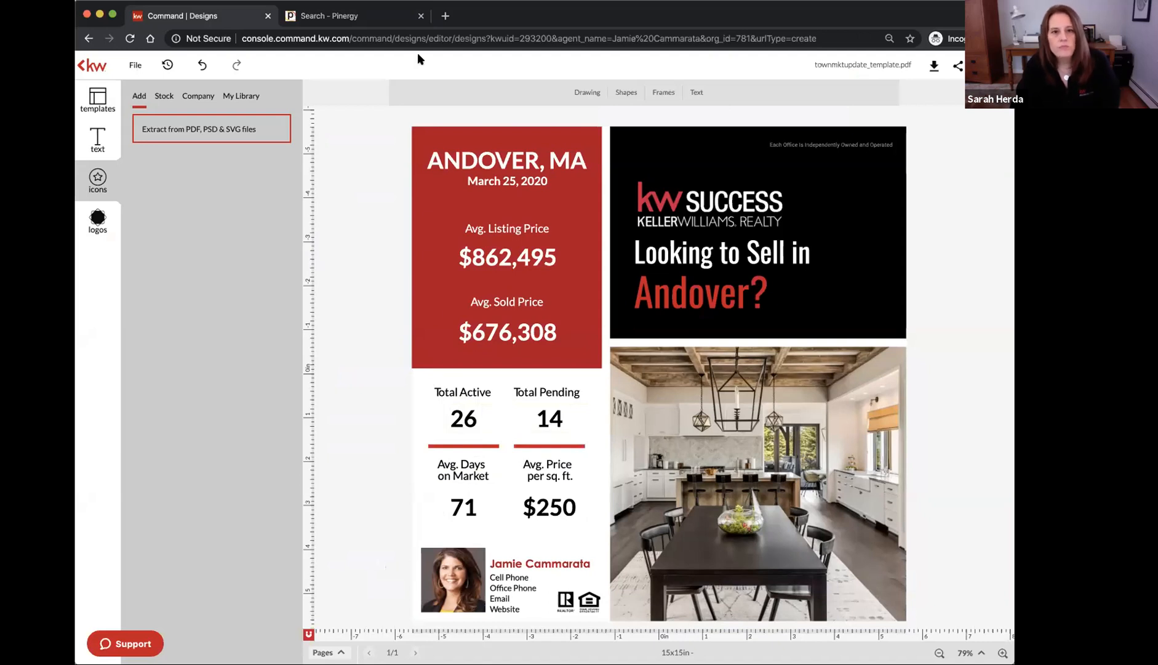
left_click(362, 15)
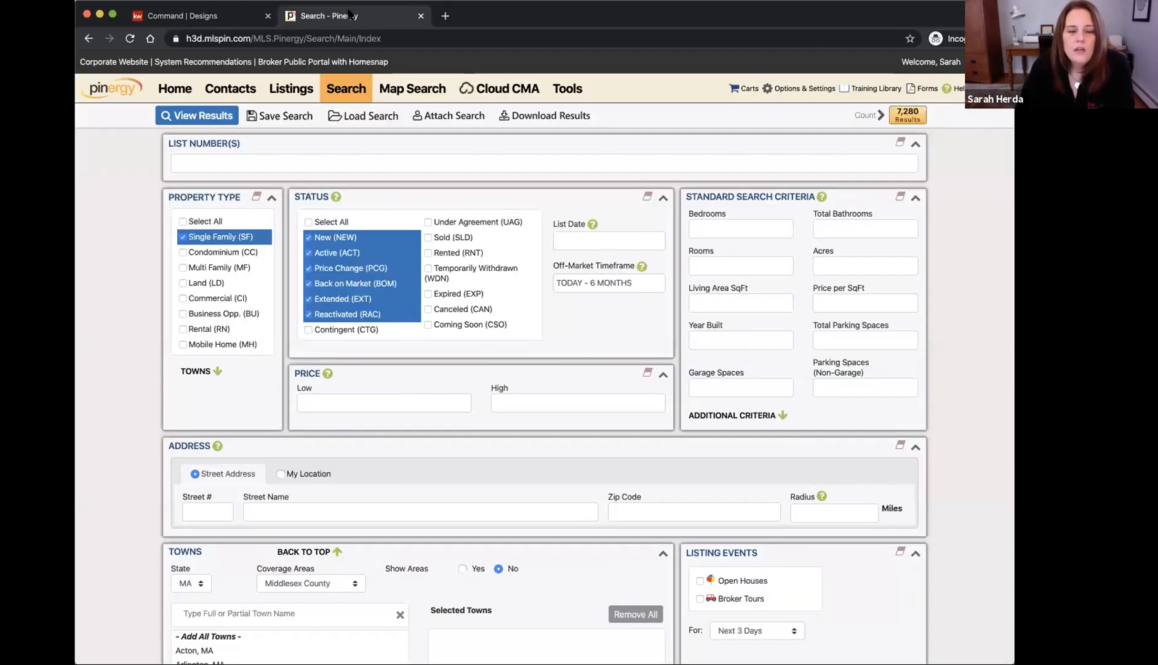
Start an Area Market Review for Single Family homes in Essex County
left_click(573, 91)
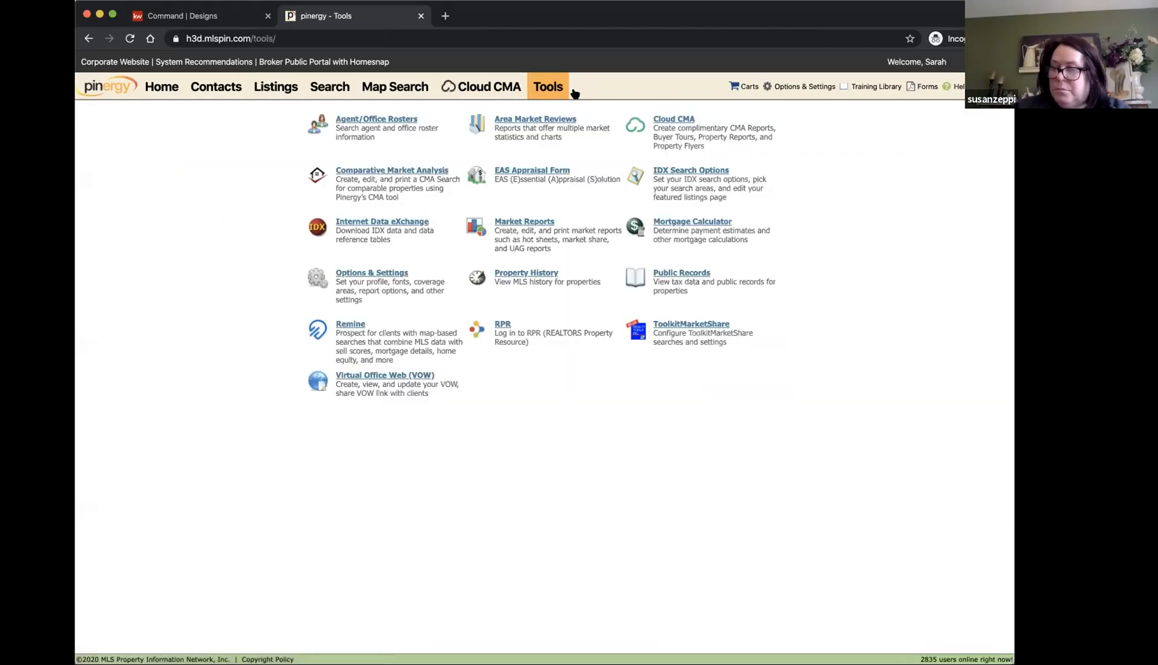
left_click(558, 121)
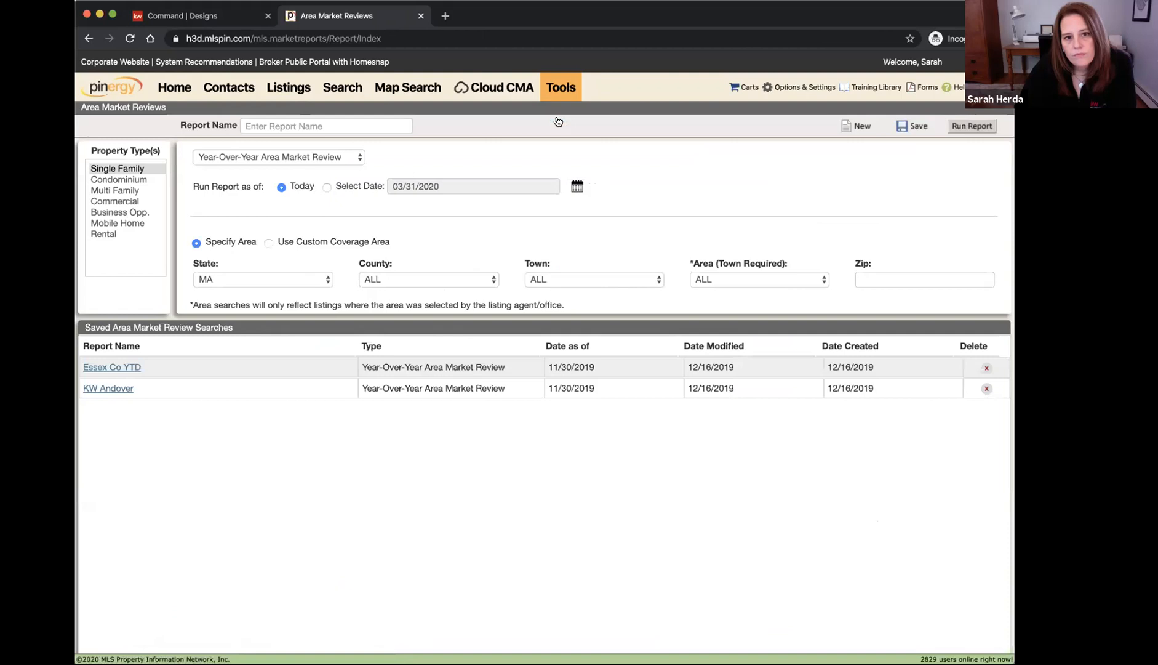
left_click(120, 169)
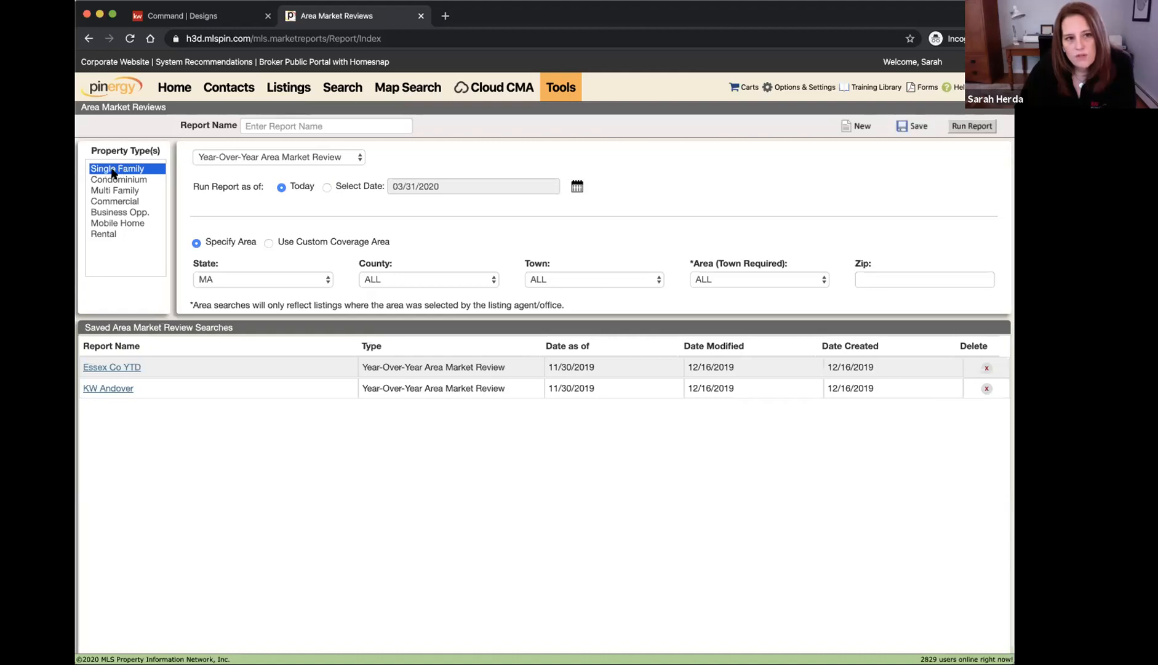
left_click(410, 282)
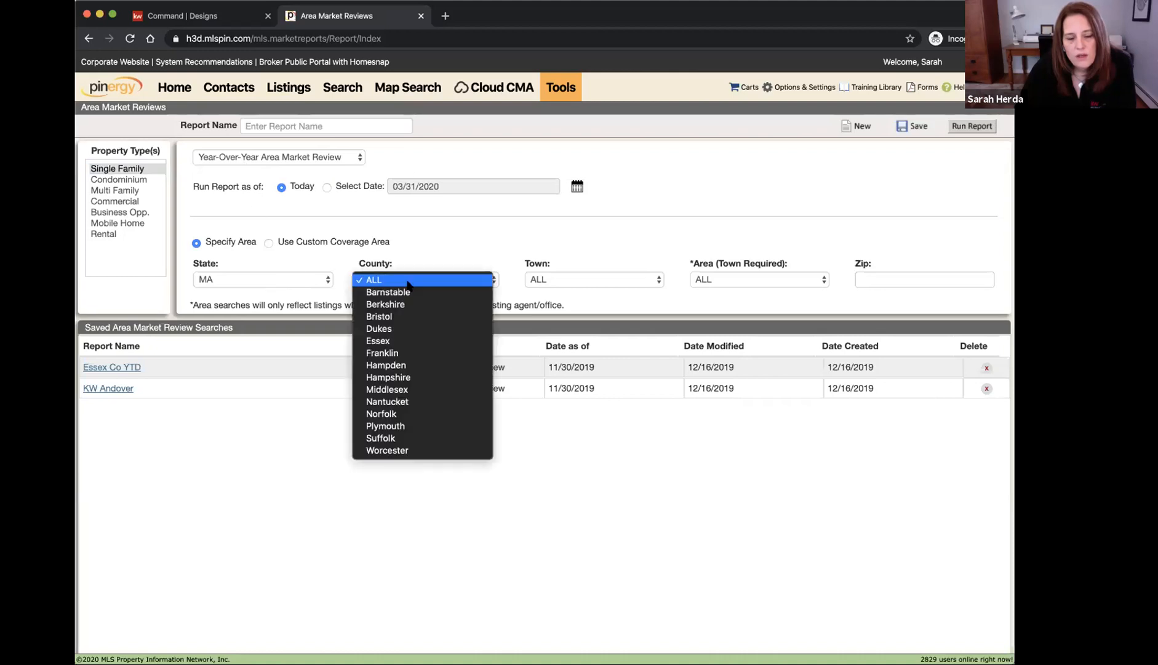
left_click(407, 340)
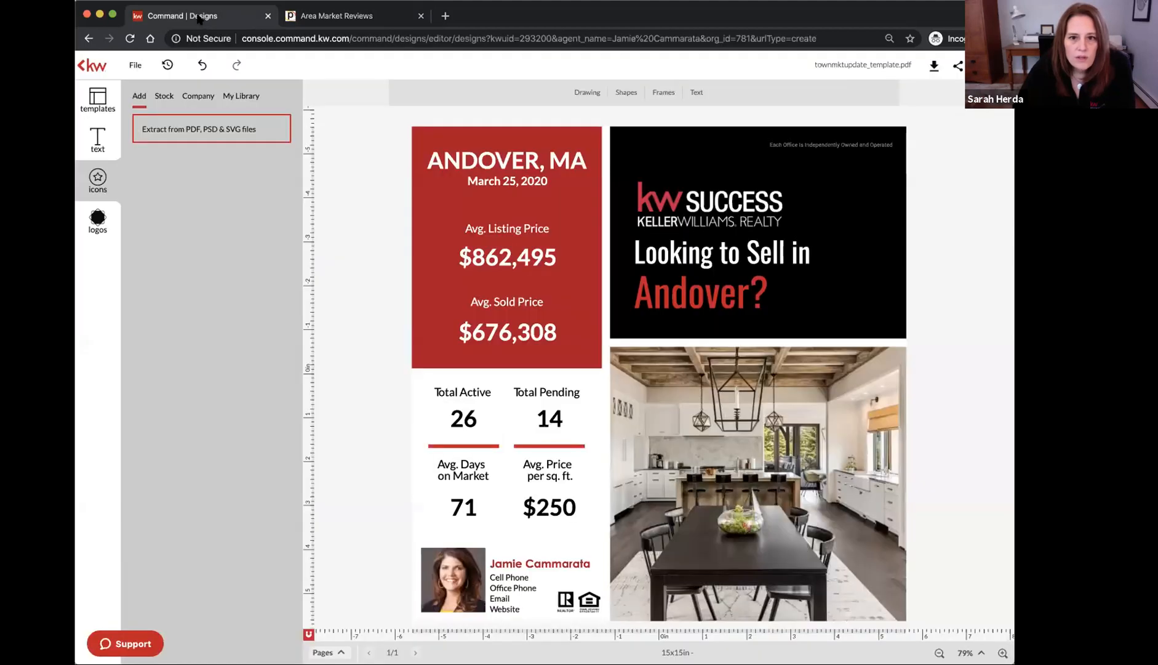
Set the town to Andover and keep Year-Over-Year Area Market Review as the report type
left_click(198, 16)
left_click(300, 17)
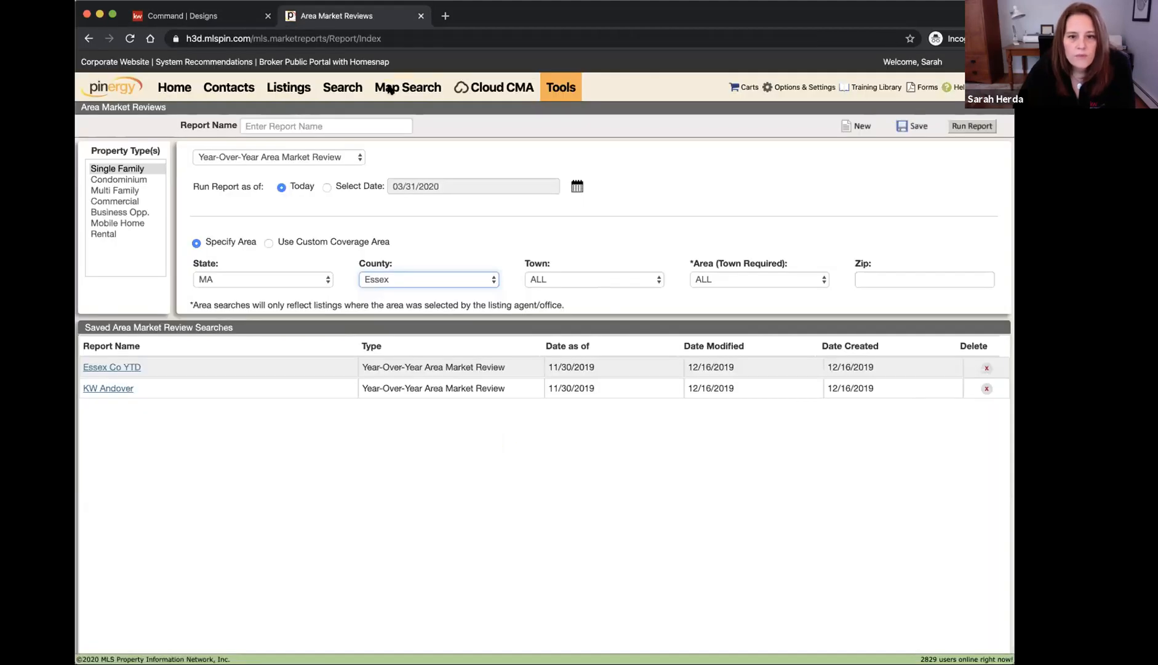
left_click(558, 280)
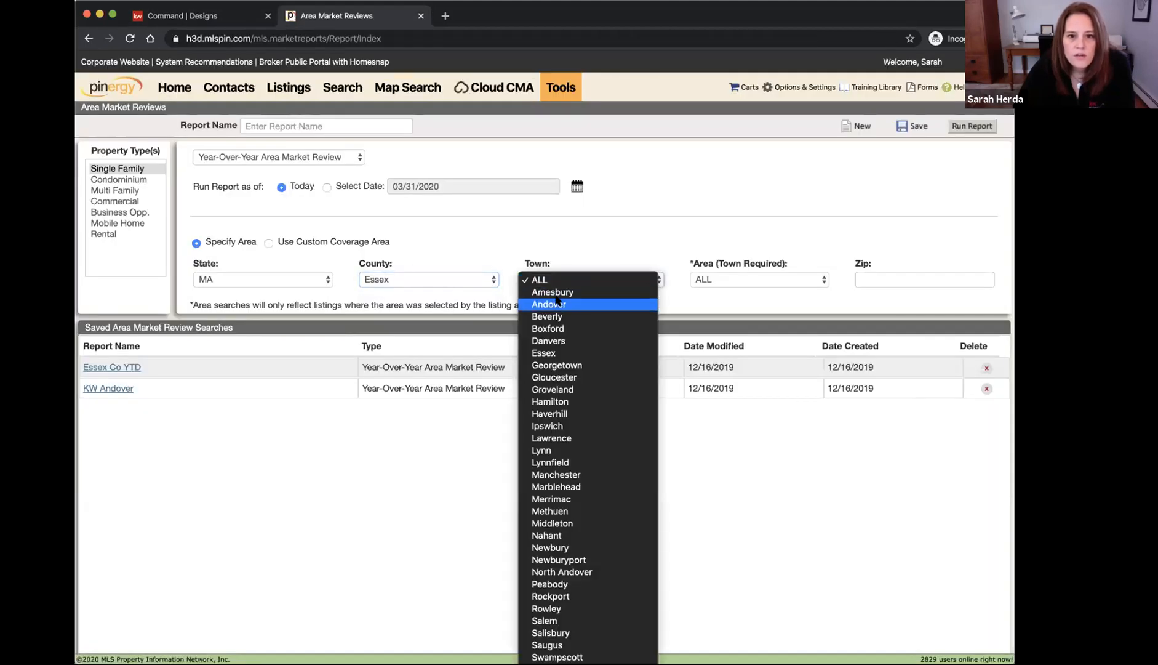
left_click(557, 303)
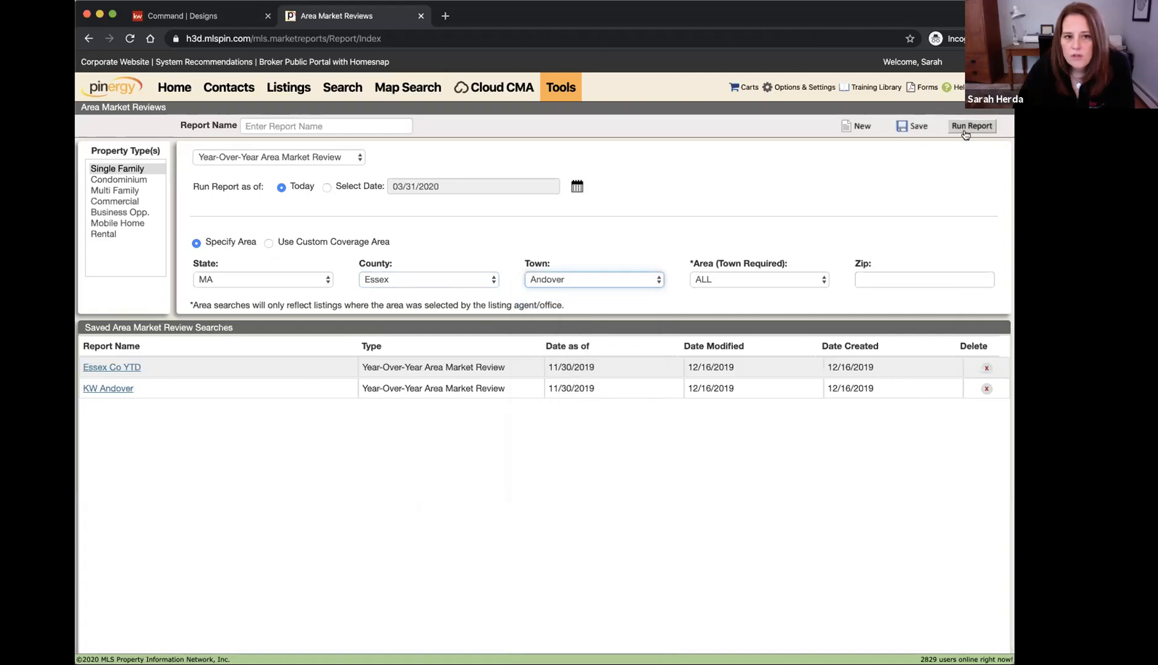
left_click(557, 85)
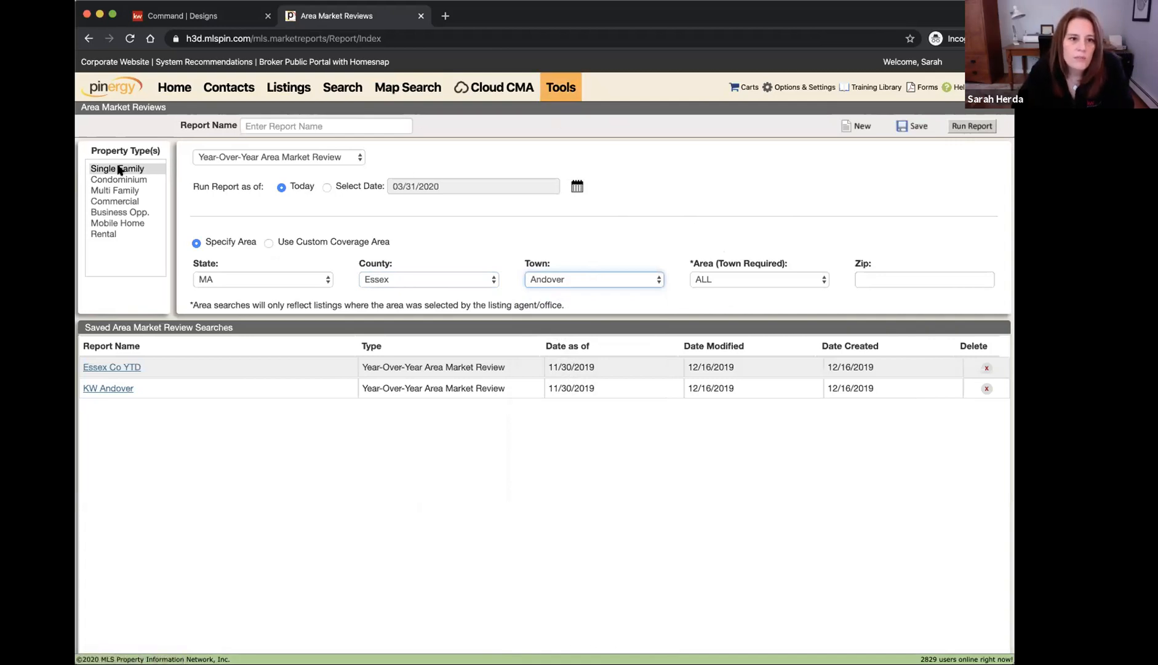
left_click(255, 160)
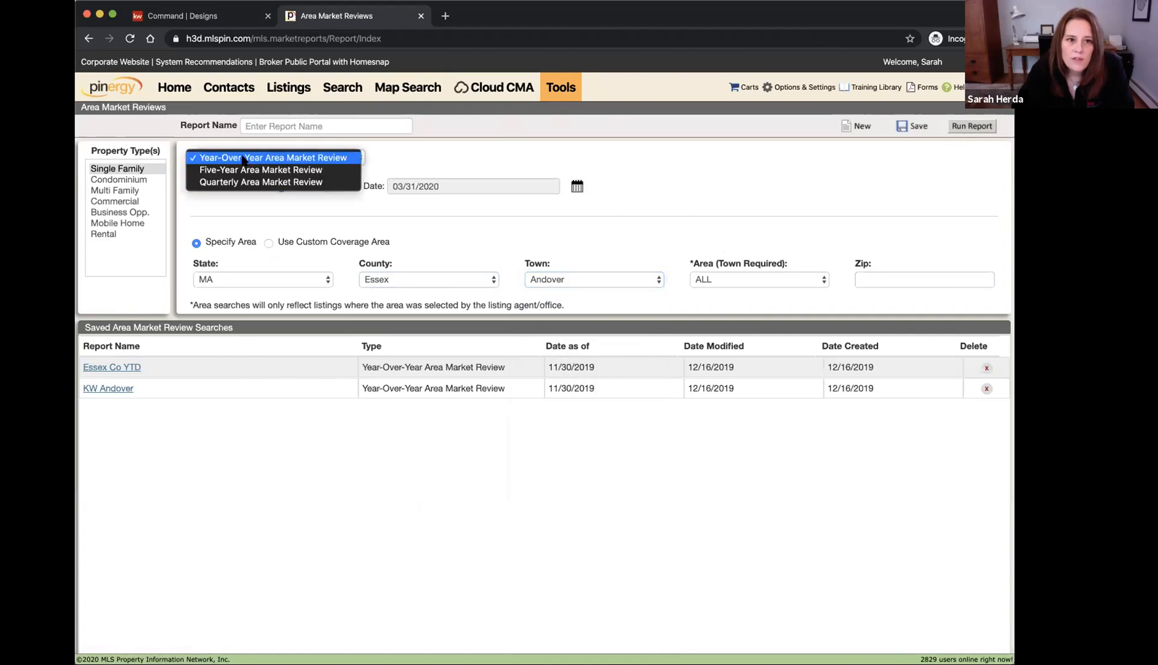
left_click(433, 156)
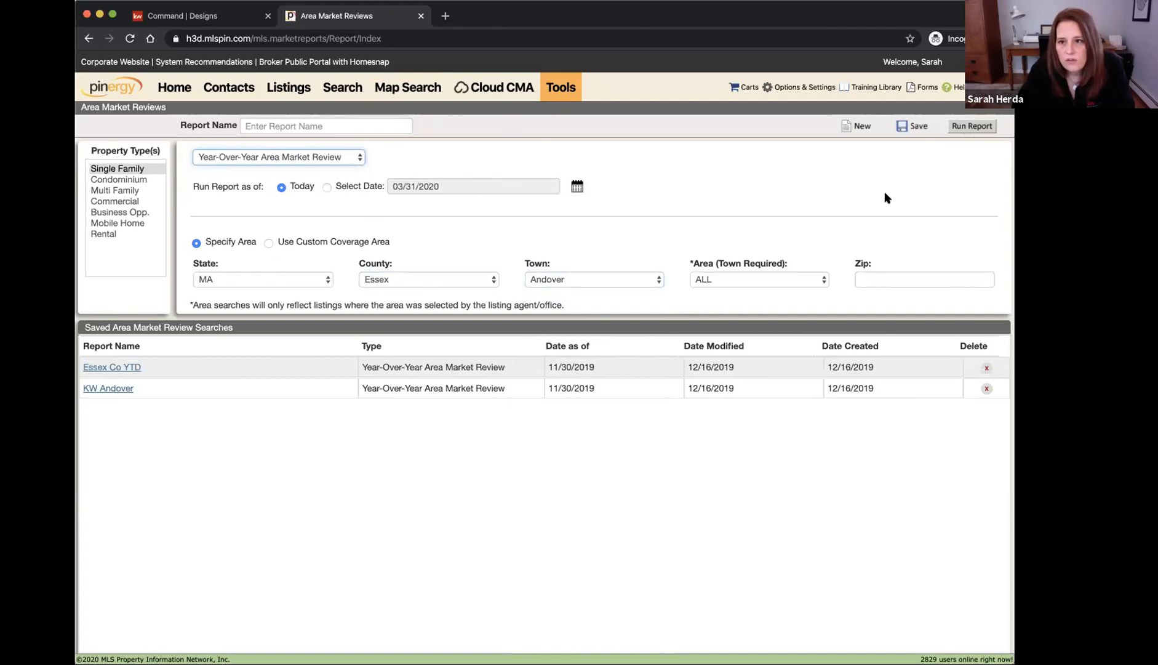
Run the Andover 2020 vs. 2019 report, review its chart page, and show median figures
left_click(966, 126)
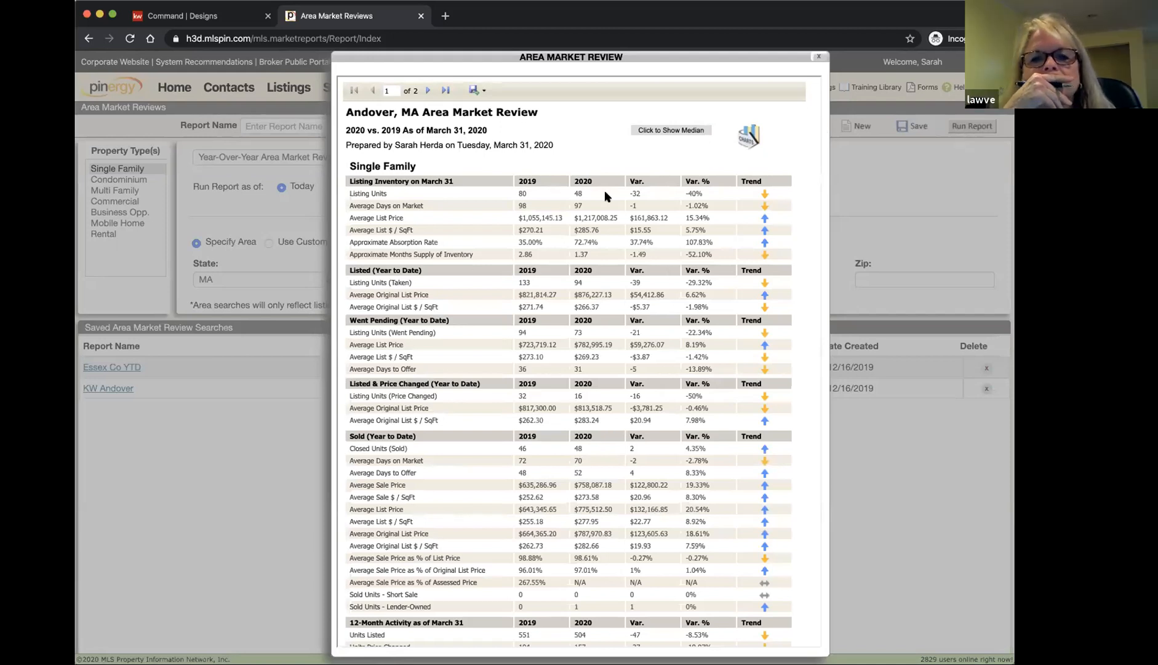
left_click(425, 91)
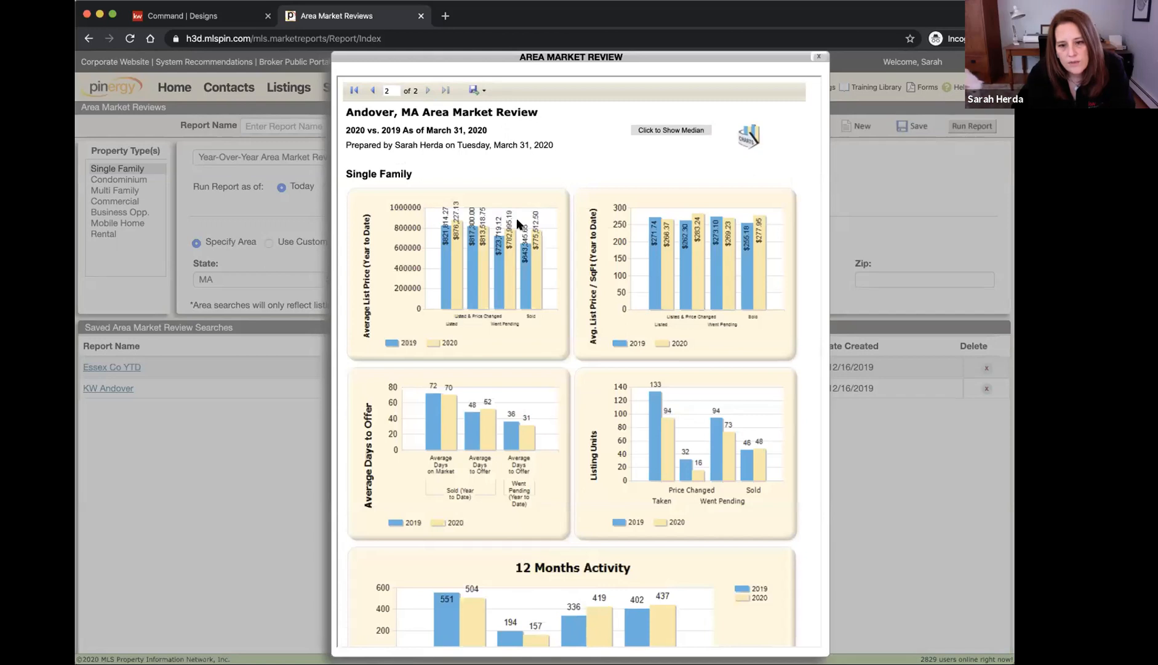
left_click(372, 91)
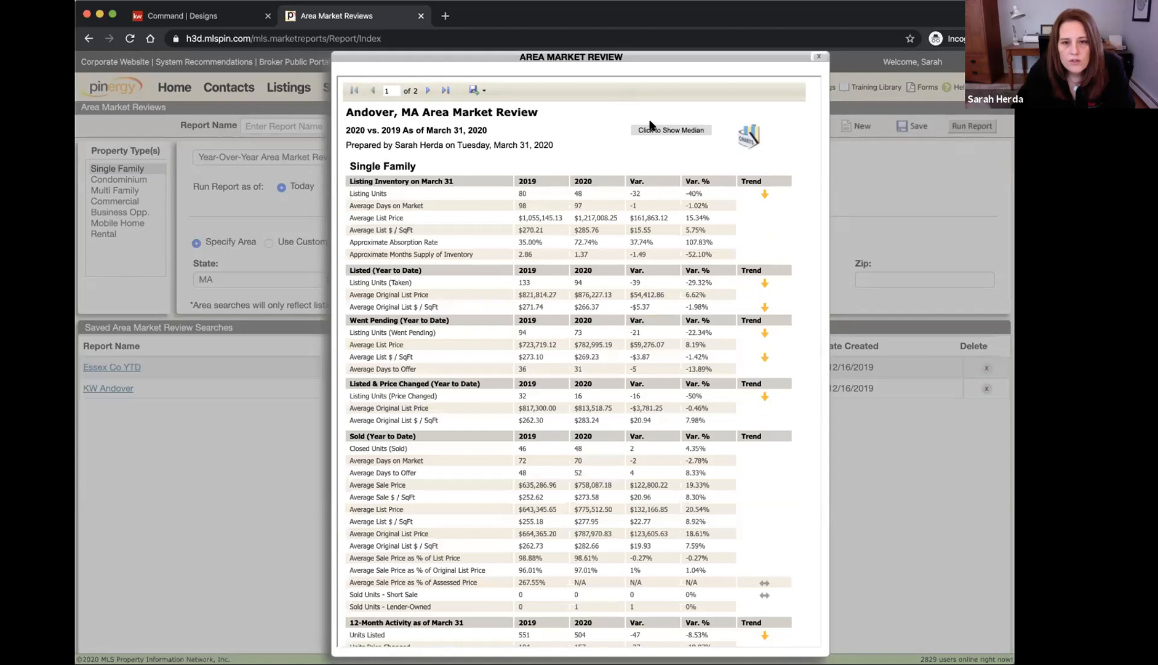
scroll(701, 157, "up", 5)
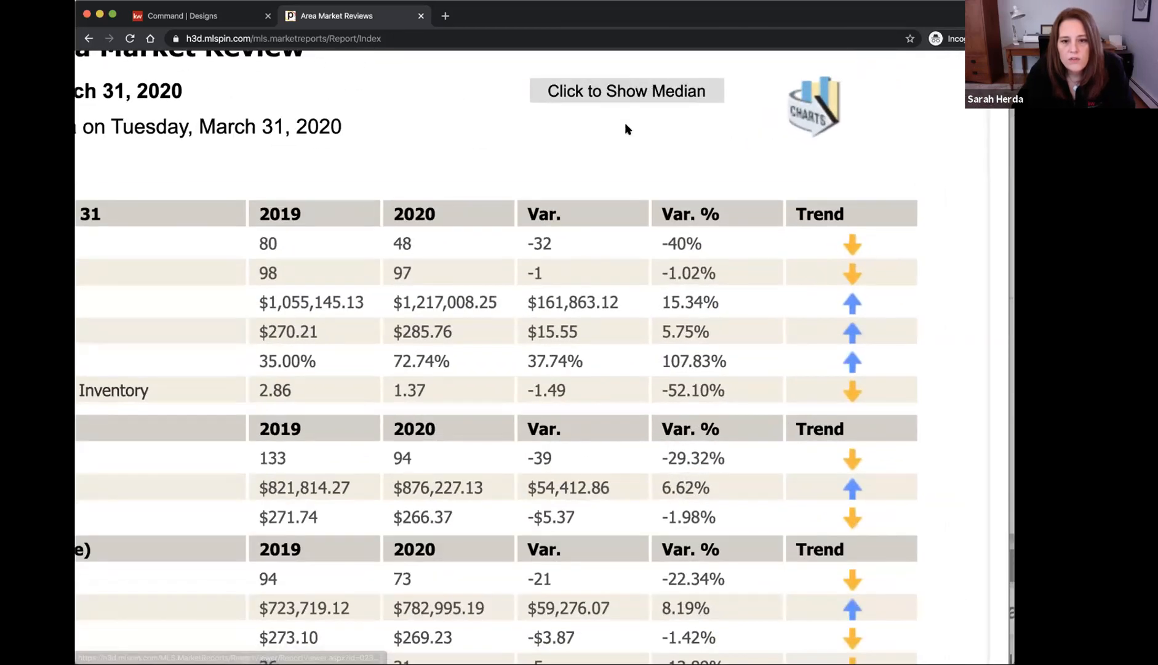
scroll(626, 127, "down", 5)
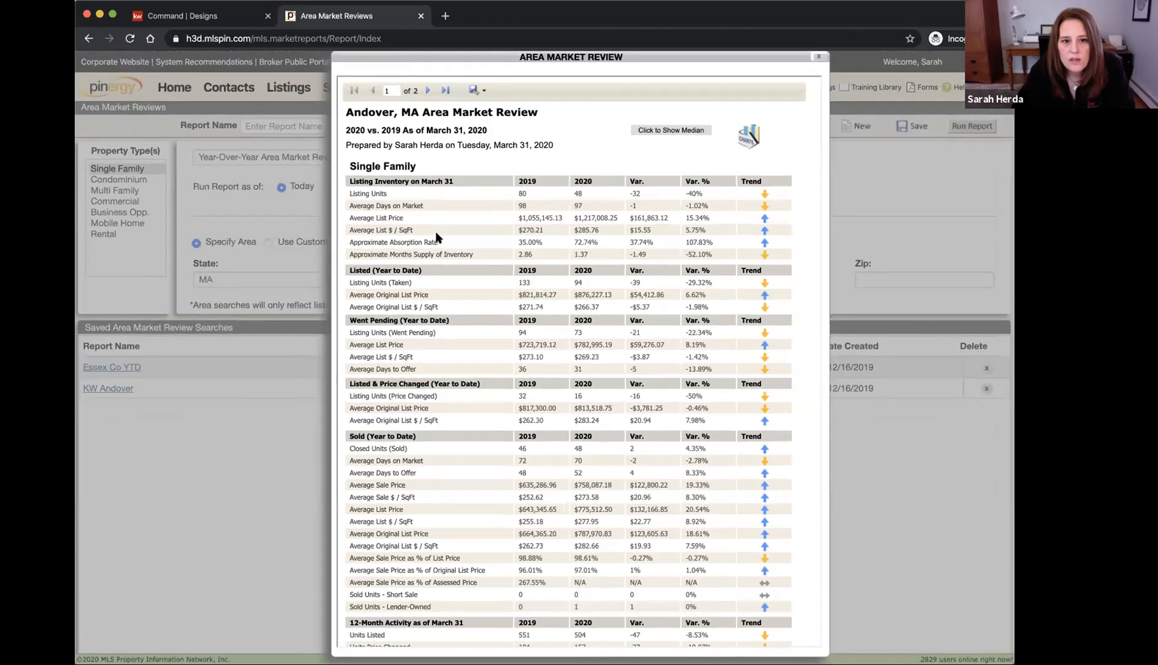
left_click(674, 131)
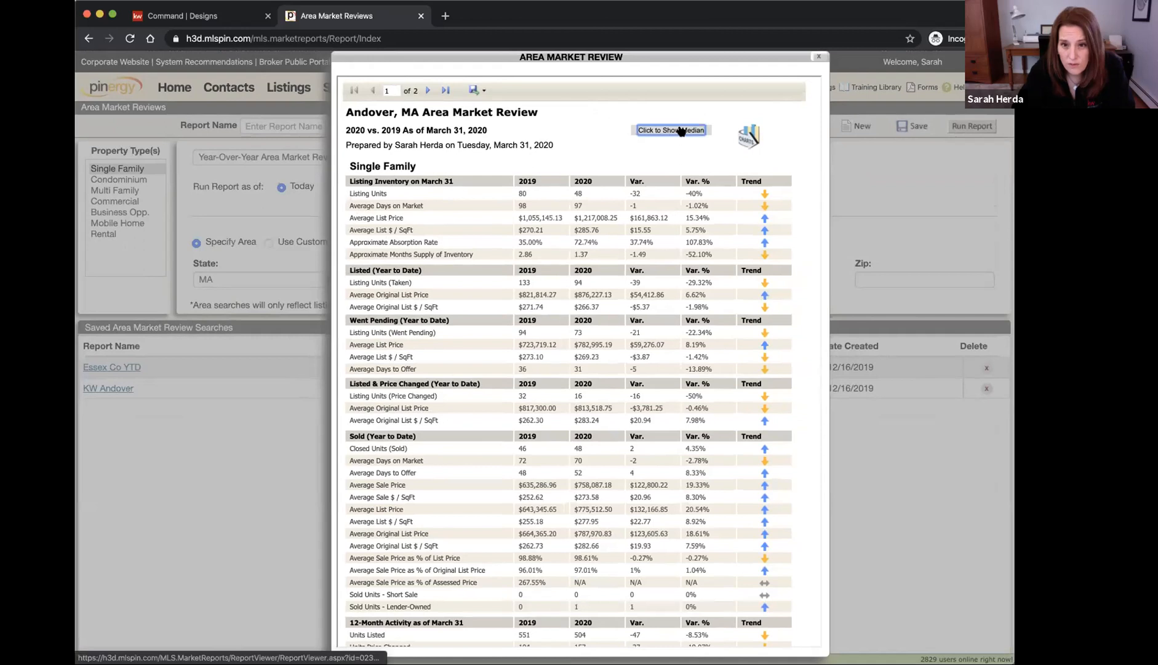
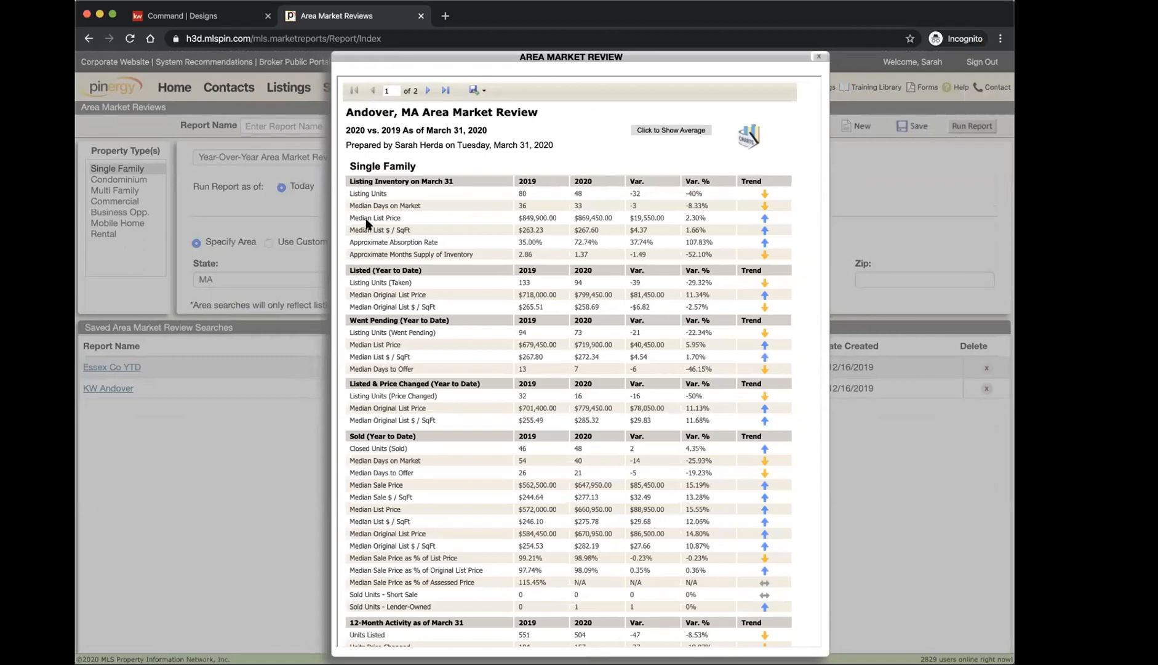
Switch the Andover 2020 vs. 2019 report from medians to averages and review Listing Inventory
left_click(145, 19)
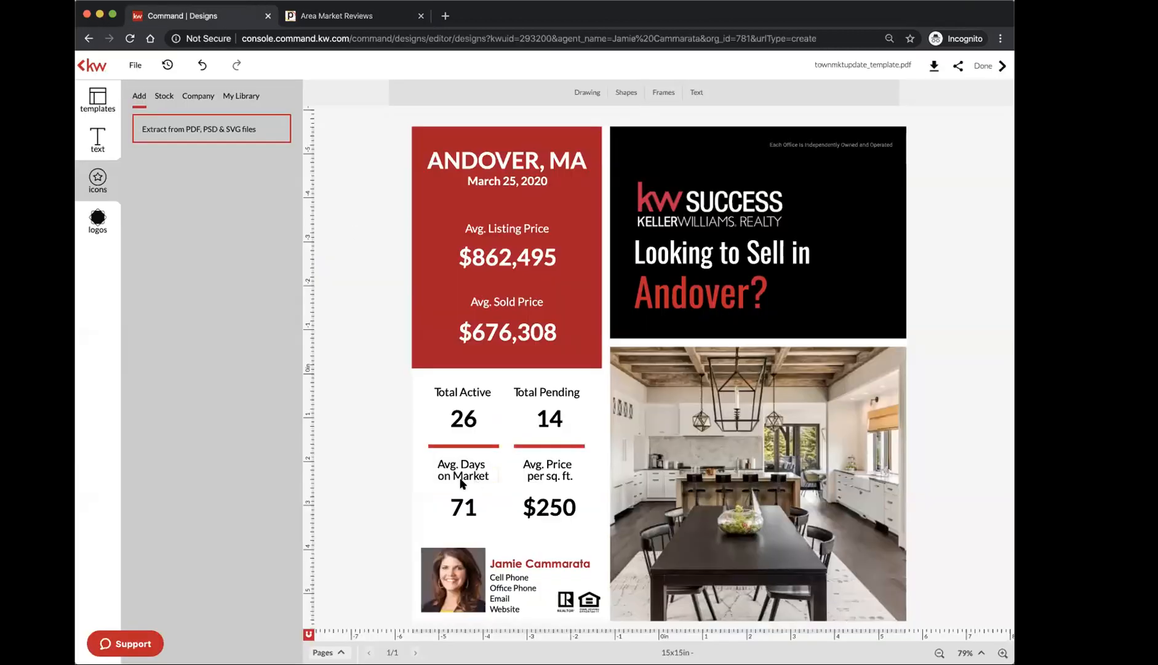
left_click(382, 16)
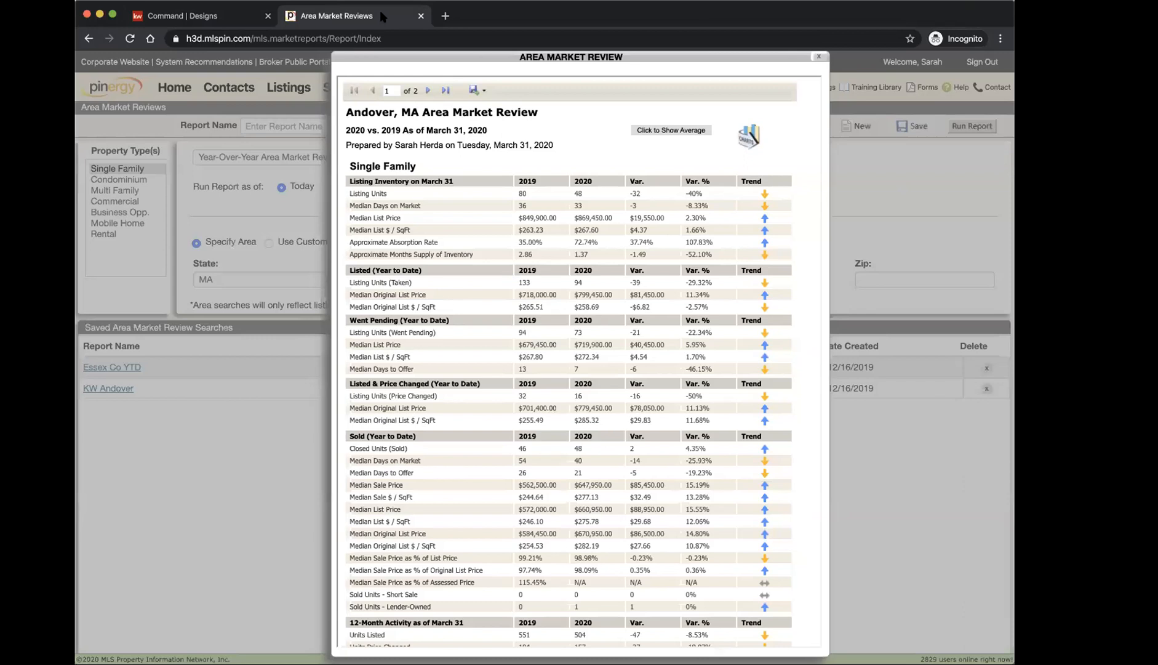
left_click(680, 130)
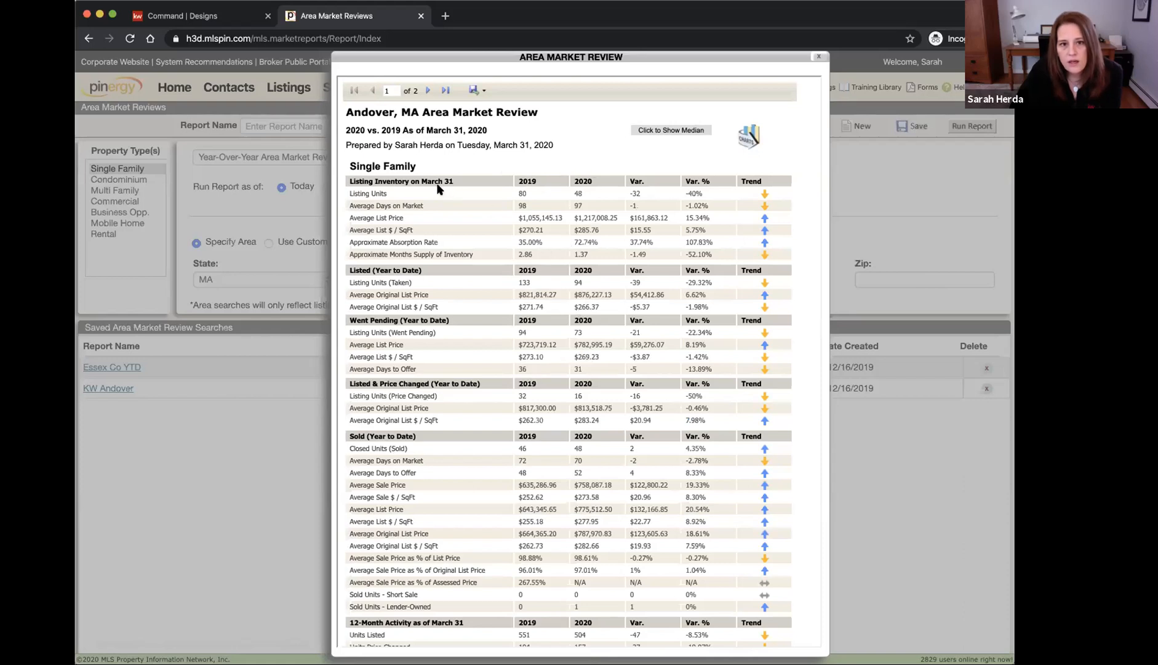
left_click_drag(349, 180, 446, 180)
left_click(548, 188)
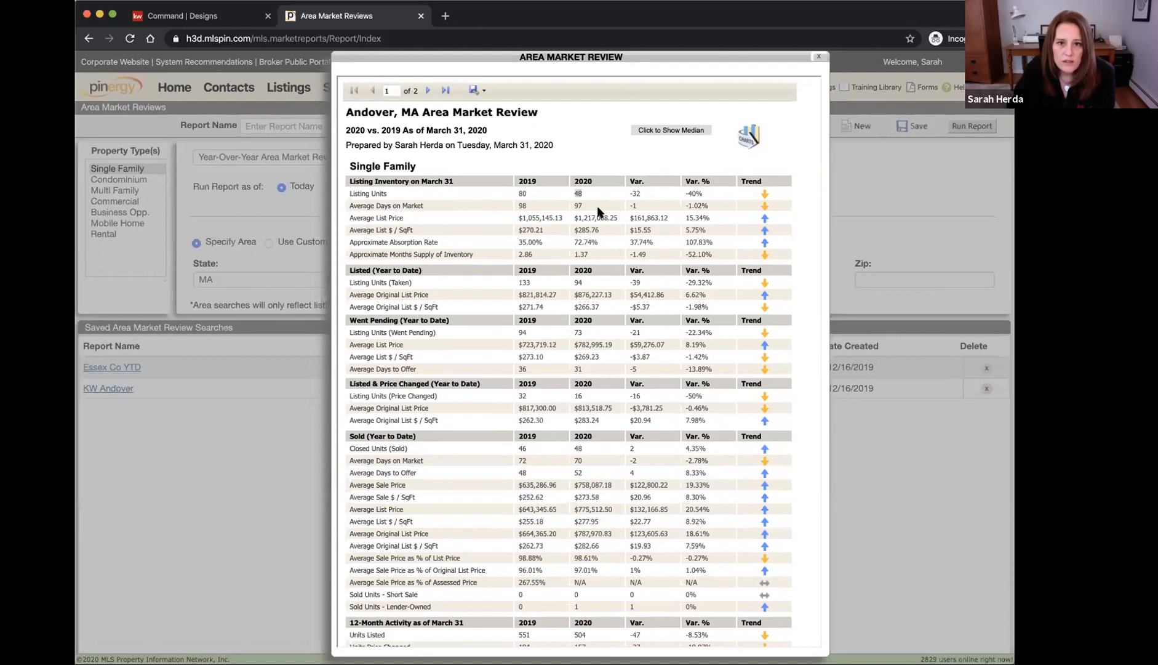
Replace the old Total Active number on the flyer with 48
left_click(174, 17)
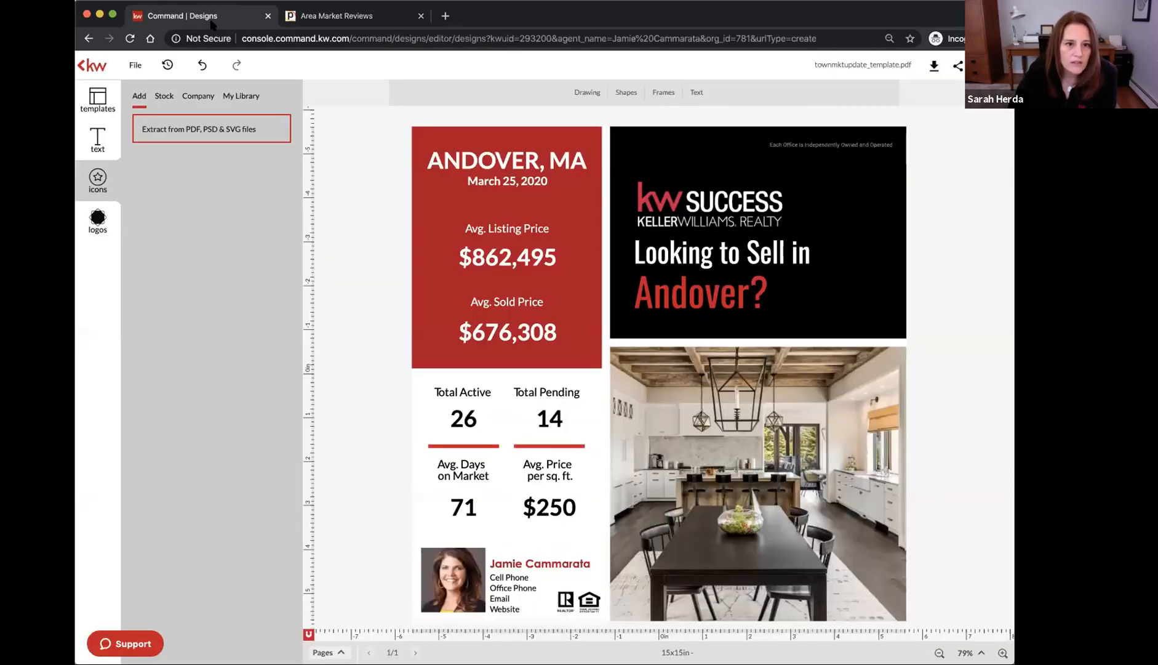
left_click(457, 419)
left_click_drag(541, 419, 447, 419)
left_click(464, 419)
left_click(471, 420)
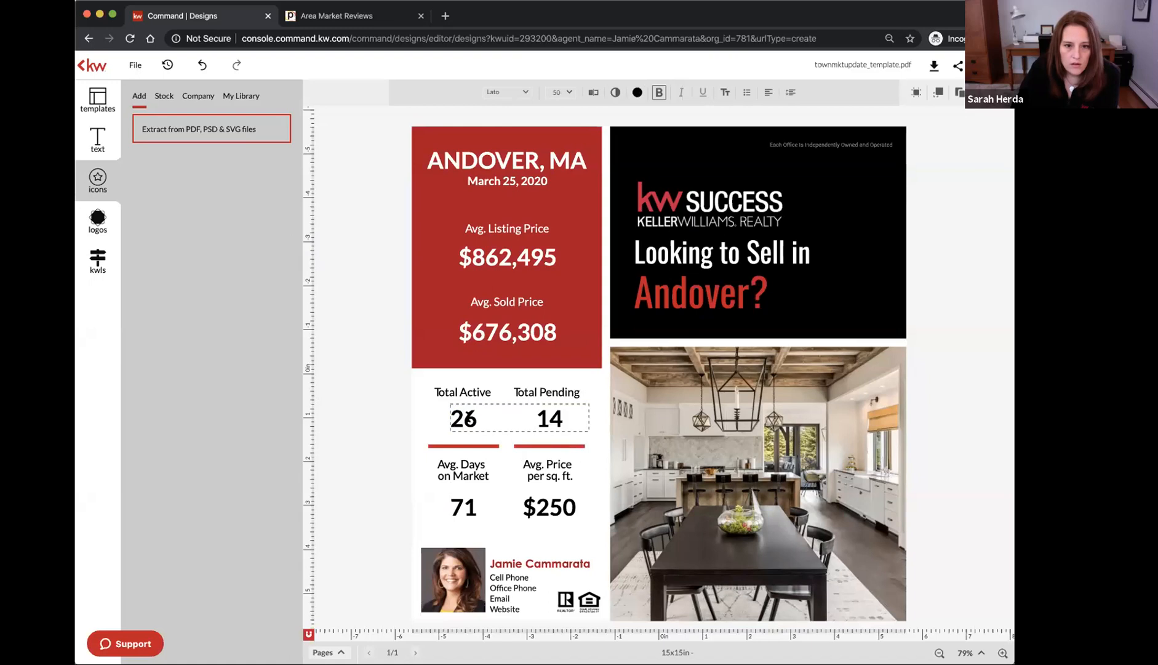
left_click(465, 418, "shift")
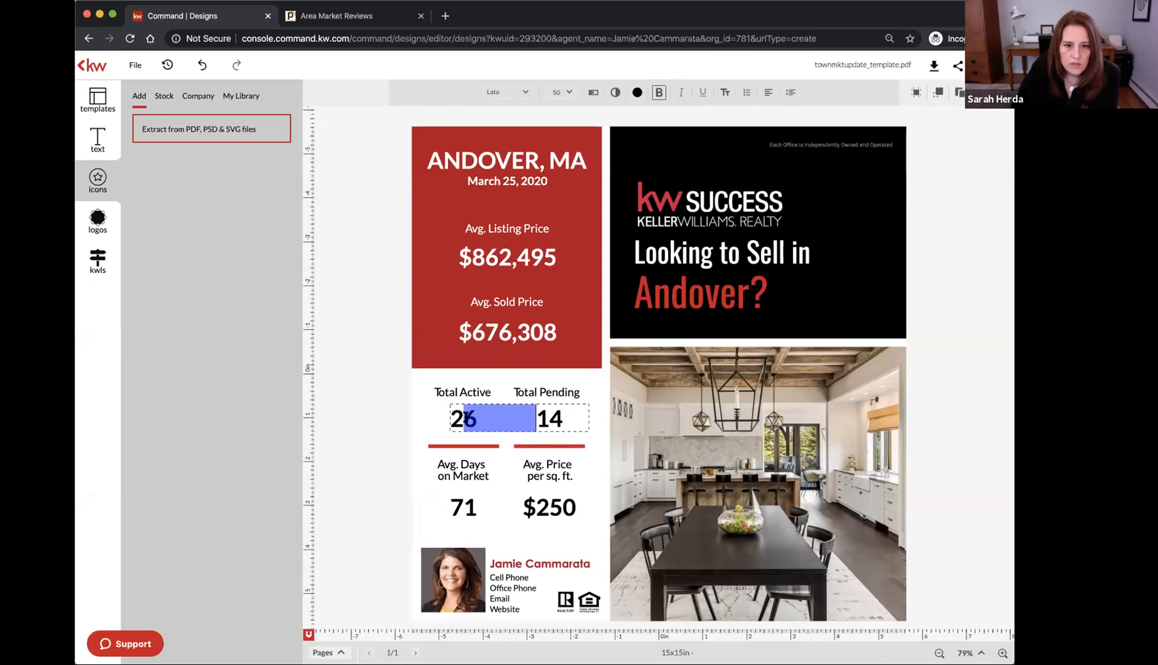
key("BackSpace")
key("BackSpace")
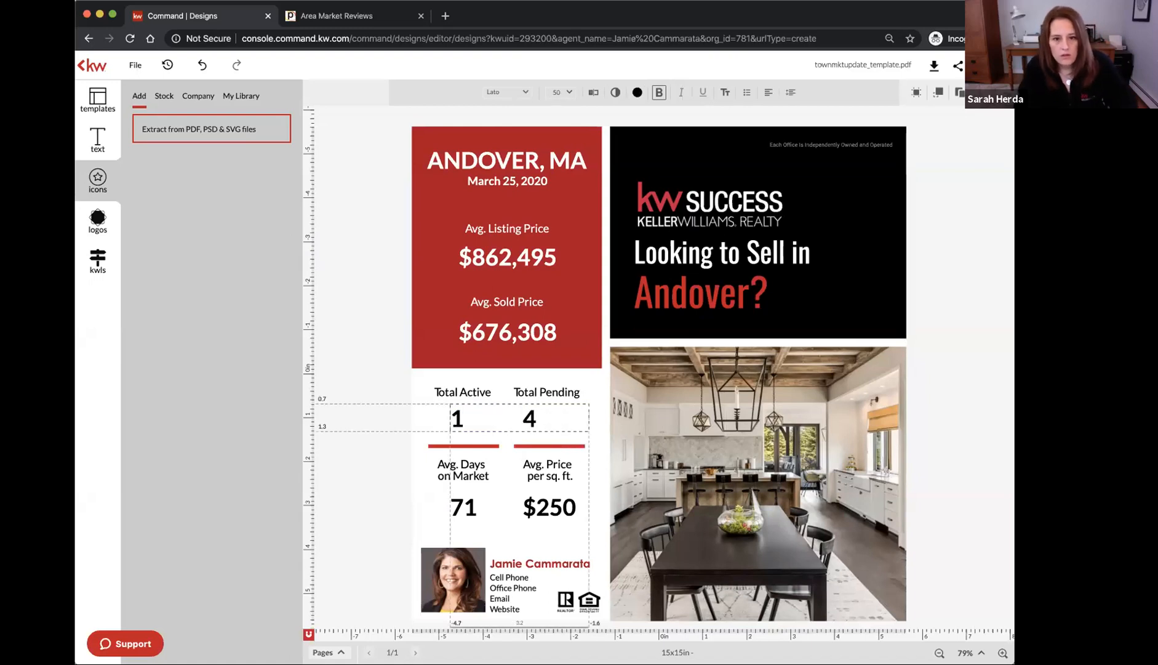
type("48")
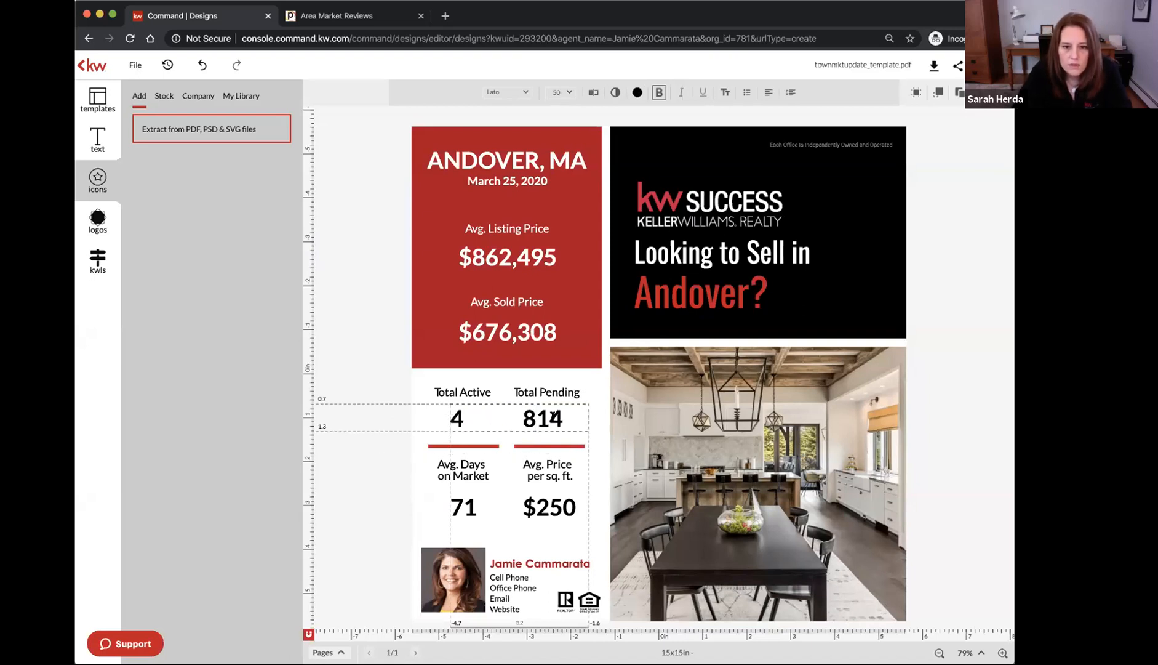
Clean the Total Active text so it reads just 48 and narrow its box under the heading
left_click_drag(550, 417, 535, 417)
left_click(547, 416)
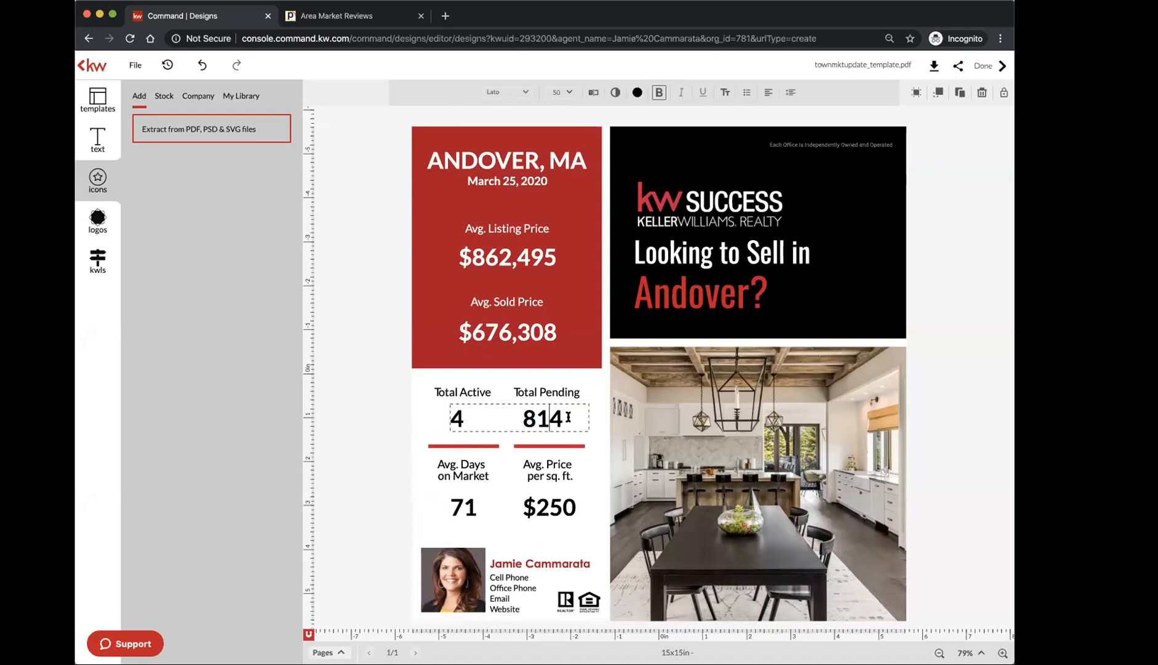
key("ctrl+a")
type("48")
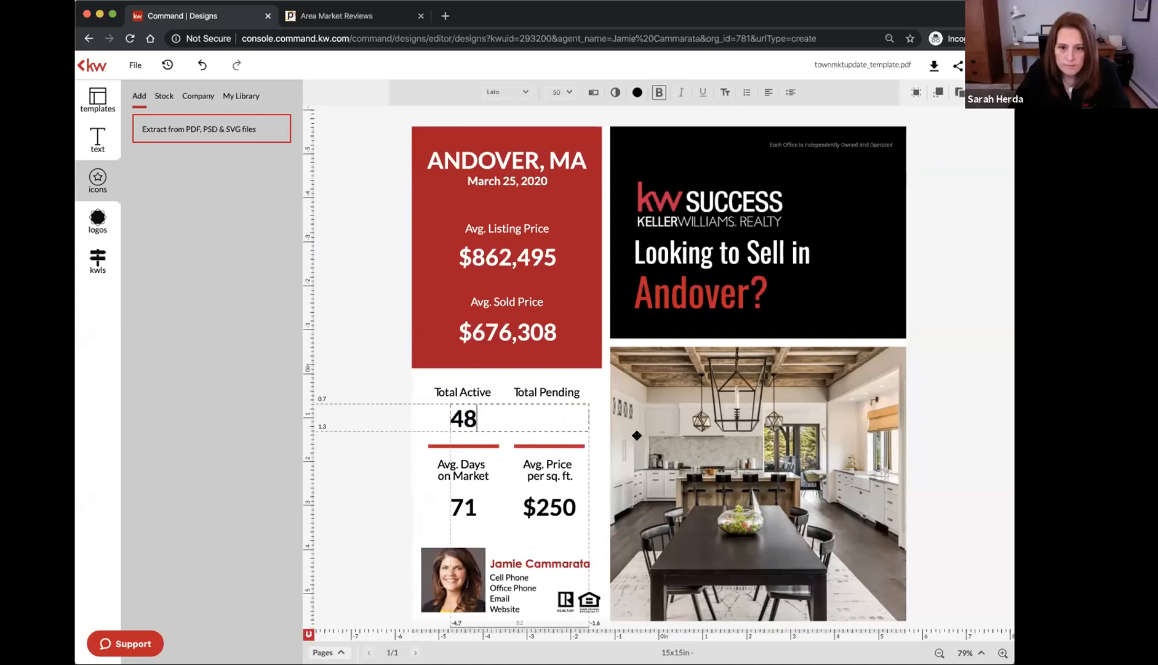
key("Escape")
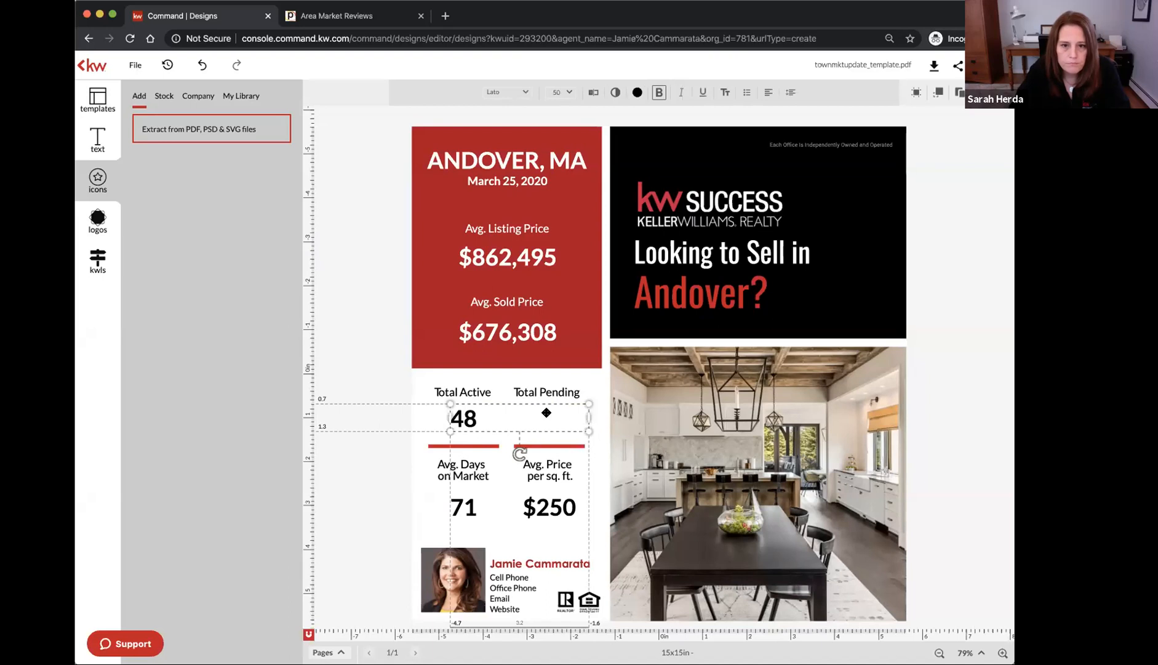
left_click_drag(589, 413, 585, 412)
left_click_drag(492, 412, 542, 420)
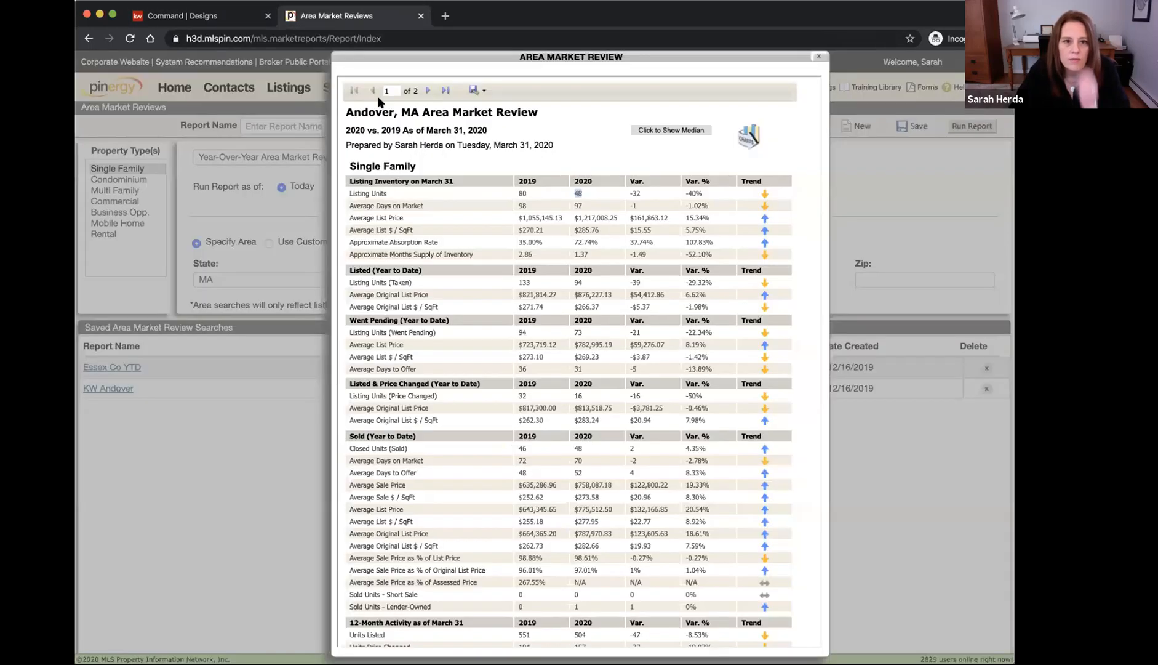
Check the pending count in the report and change Total Pending to 73
left_click(337, 16)
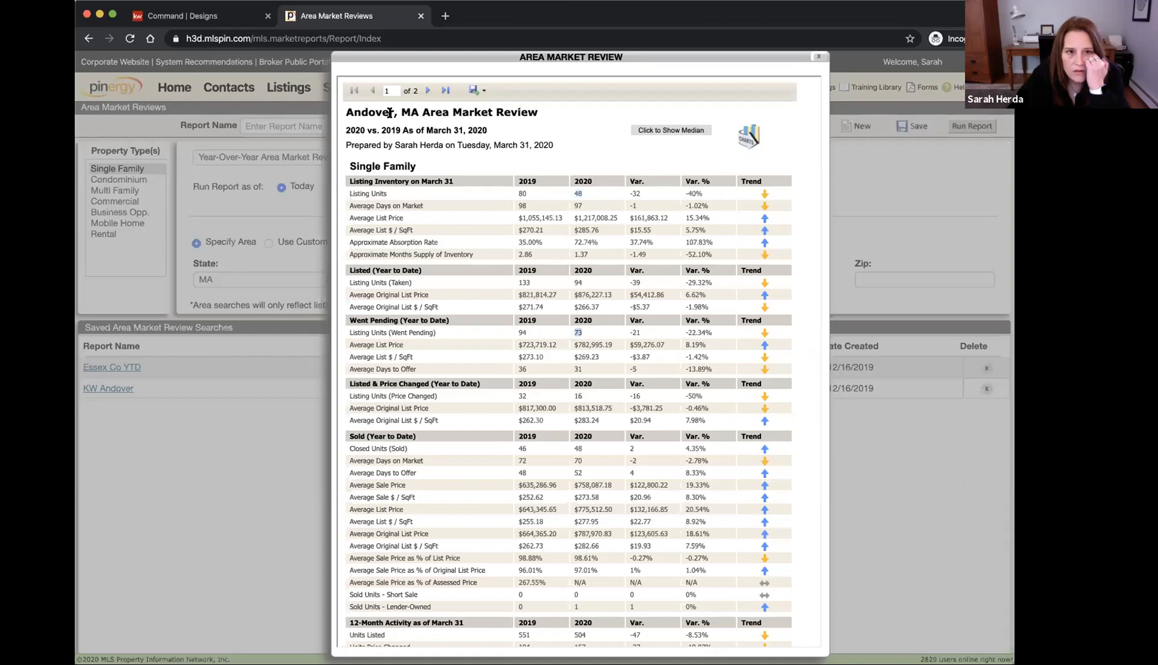
left_click(179, 16)
left_click(545, 414)
left_click(544, 414)
left_click_drag(533, 415, 554, 414)
type("73")
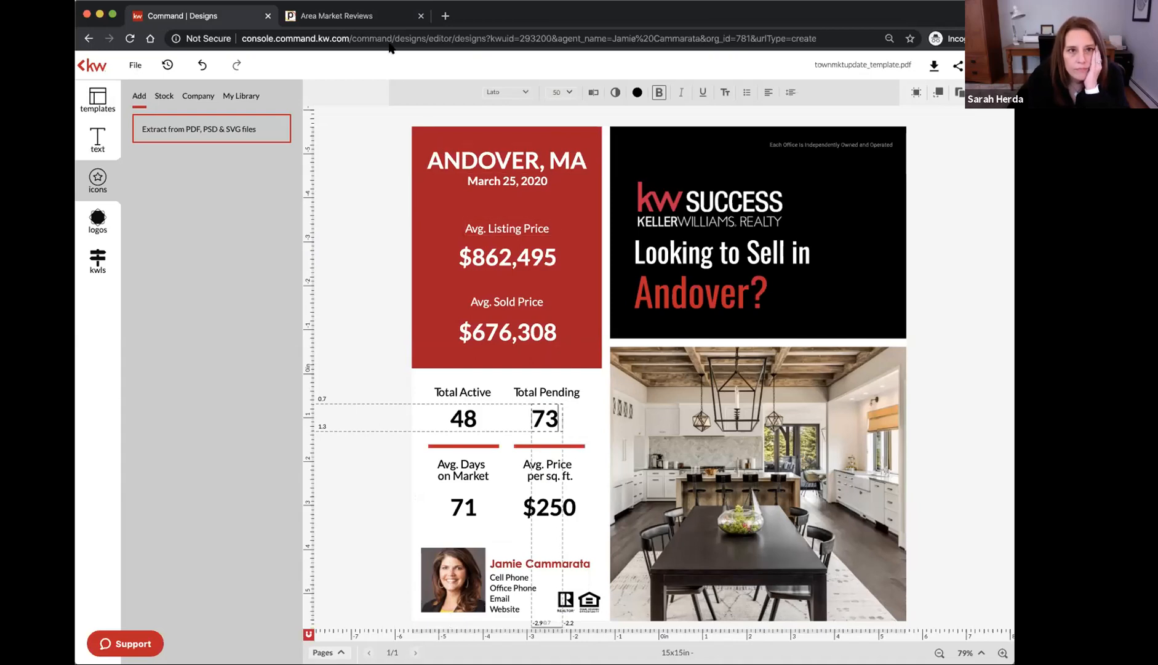
left_click(362, 21)
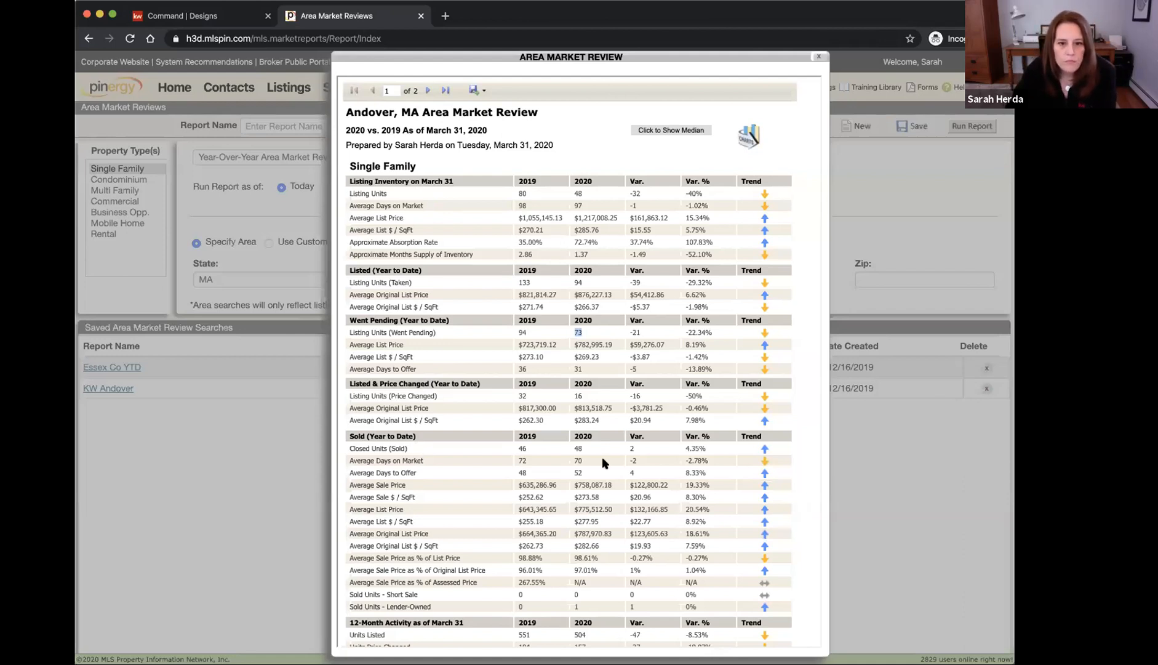
Find the 2020 sold Average Days on Market (70) in the report's Sold table
left_click_drag(349, 459, 432, 461)
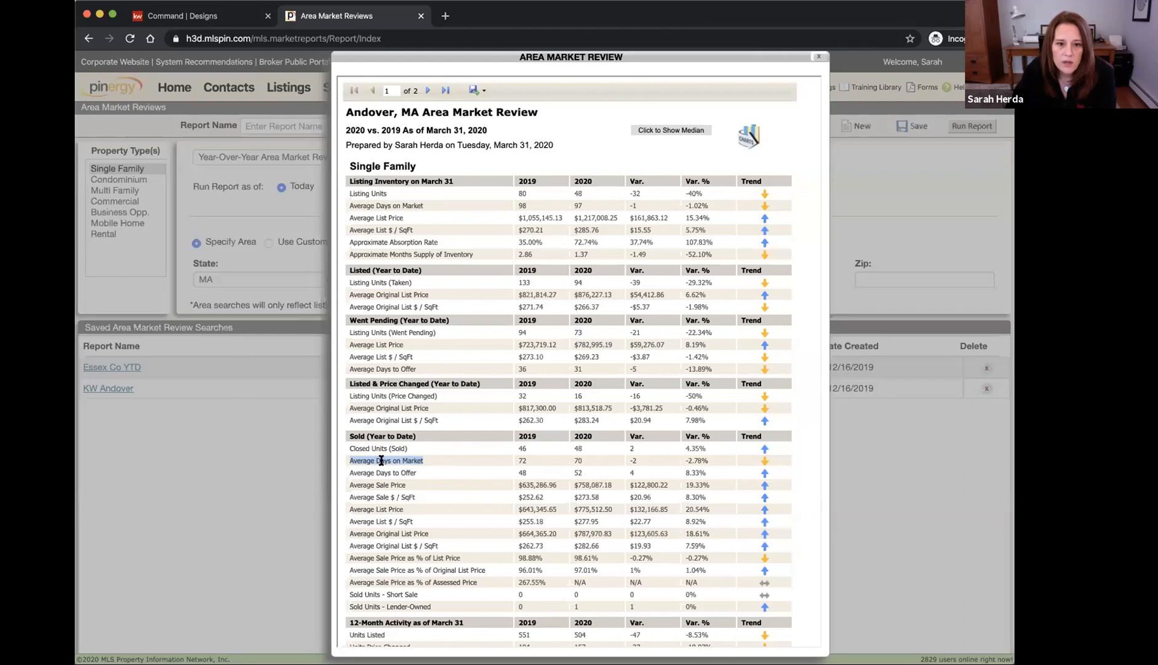
left_click(575, 460)
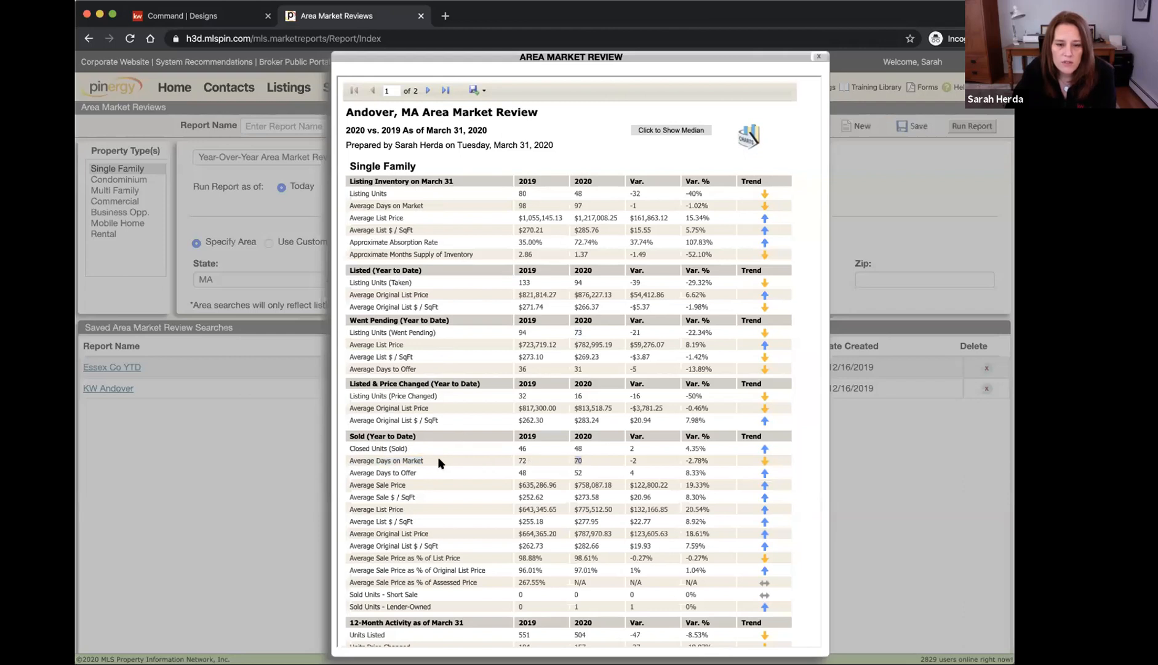
left_click_drag(418, 458, 564, 460)
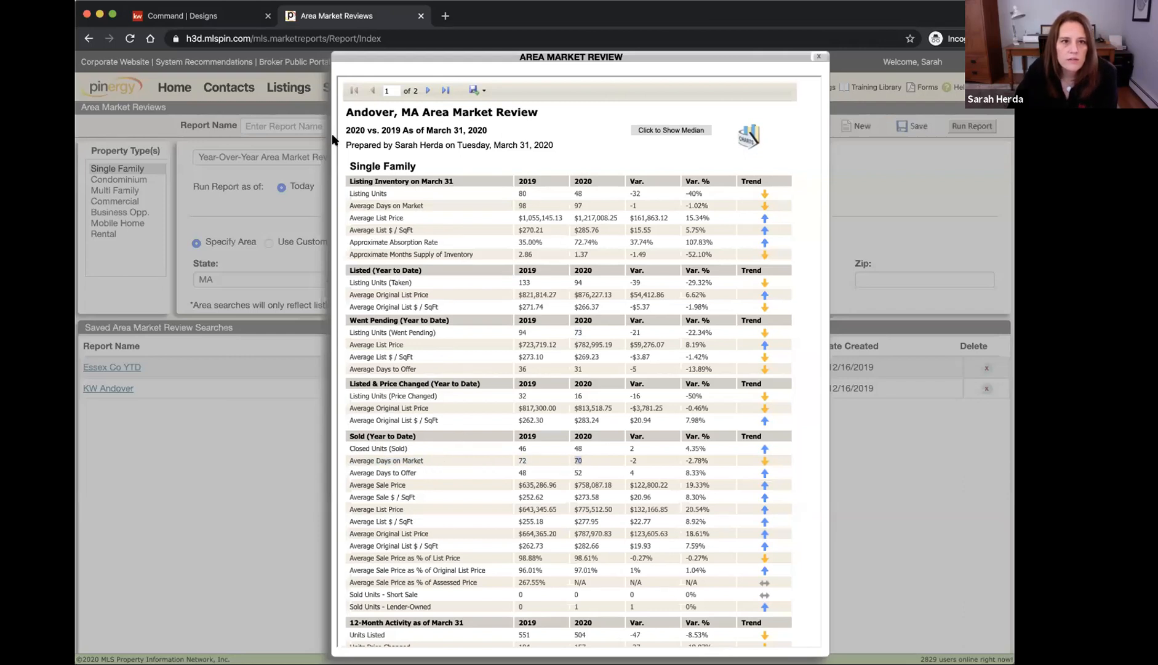
left_click(203, 15)
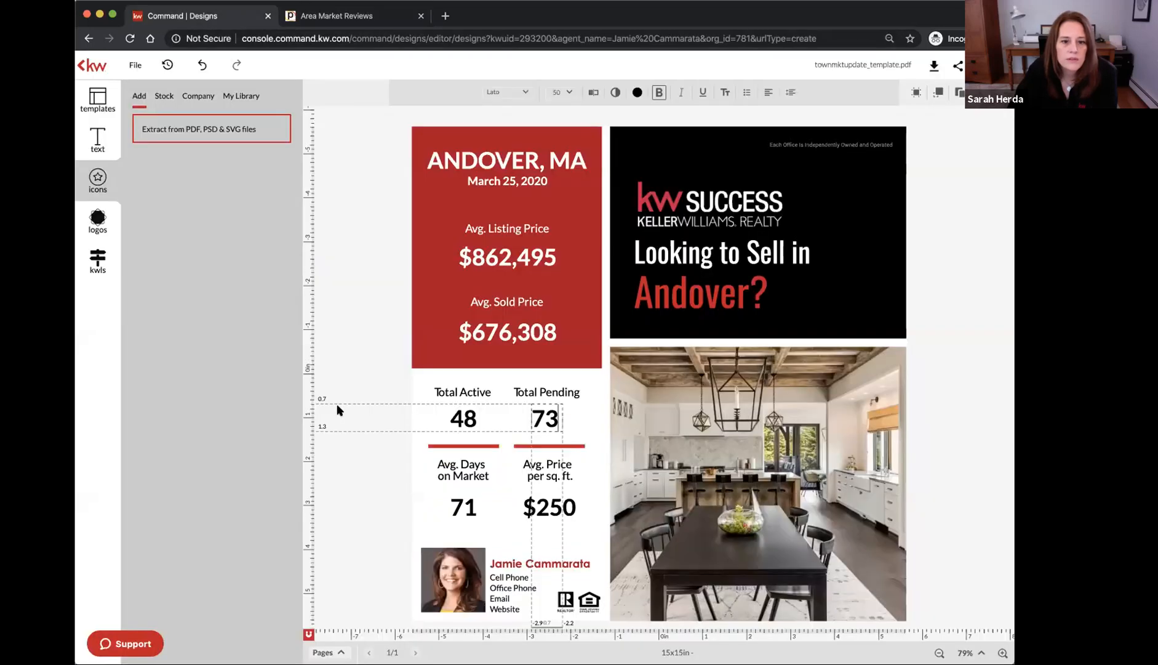
Change the flyer's Avg. Days on Market from 71 to 70
left_click(457, 508)
double_click(457, 509)
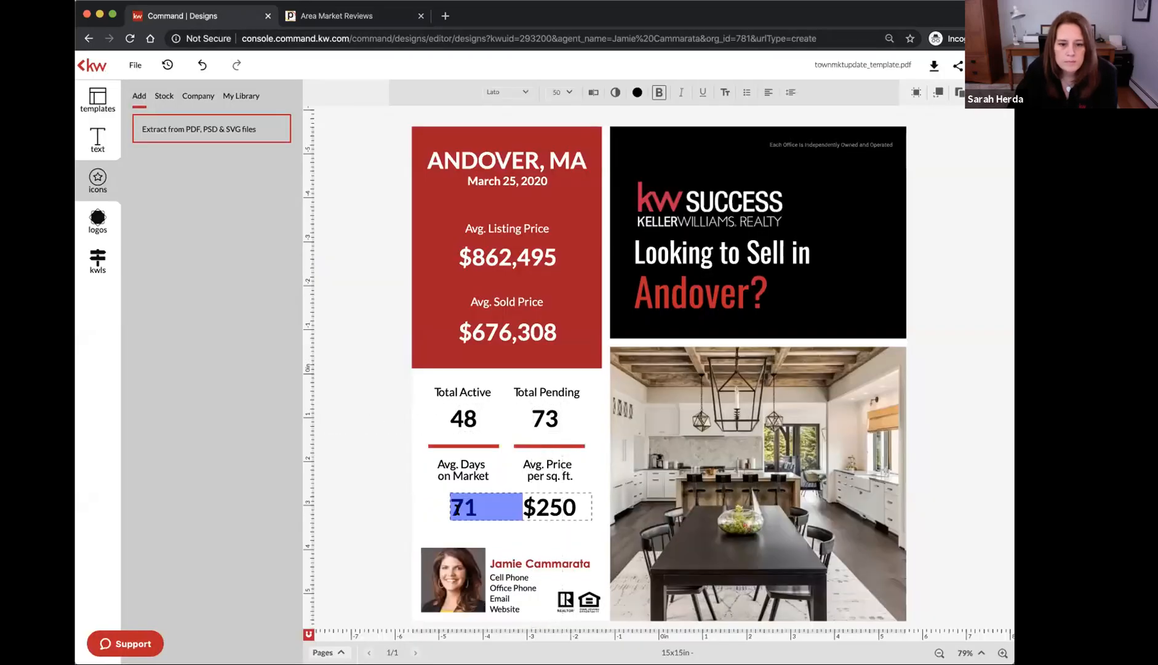
left_click(476, 509)
left_click_drag(475, 509, 468, 509)
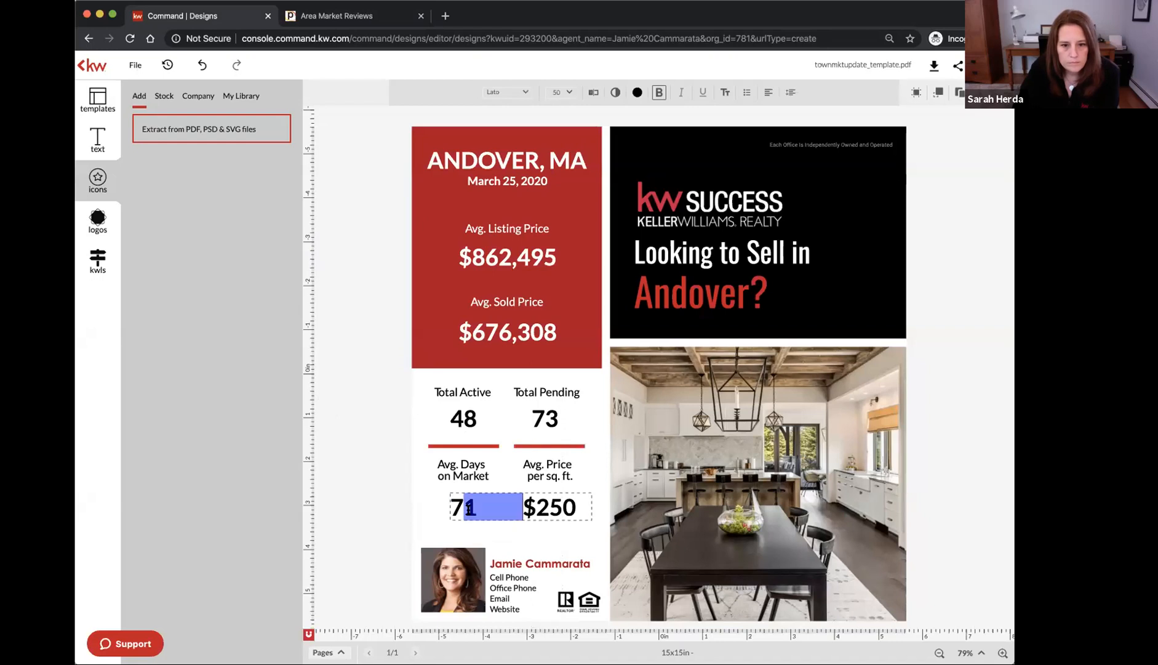
type("0")
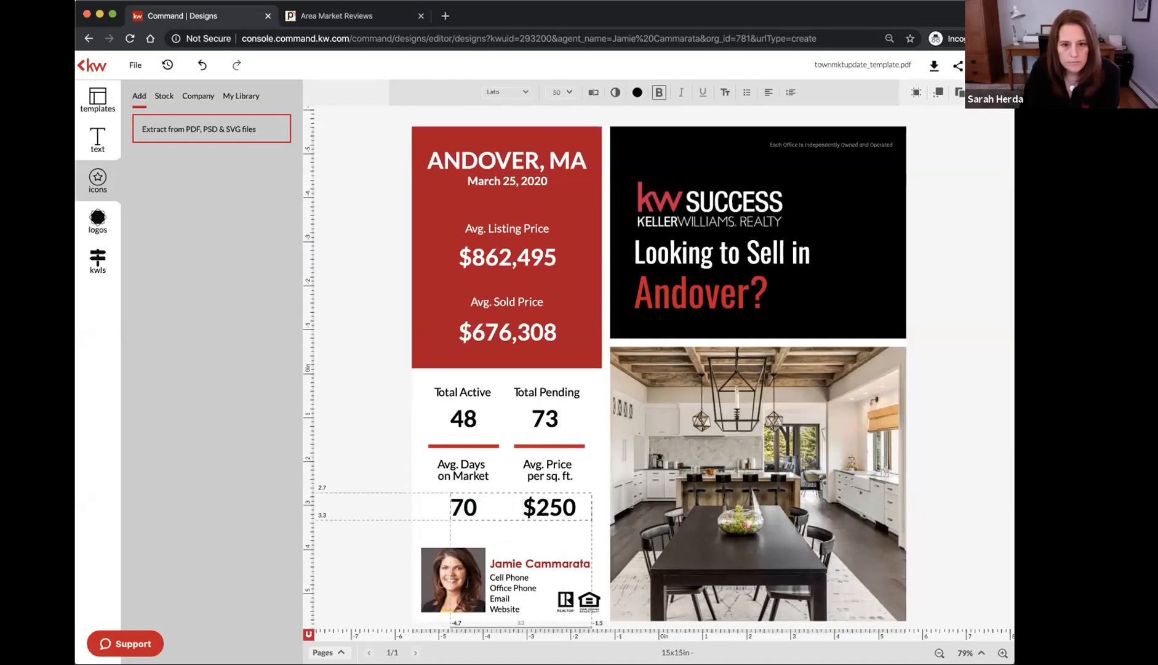
Look up the 2020 sale price per sq. ft. and change $250 to $274, nudging the text left
left_click(346, 17)
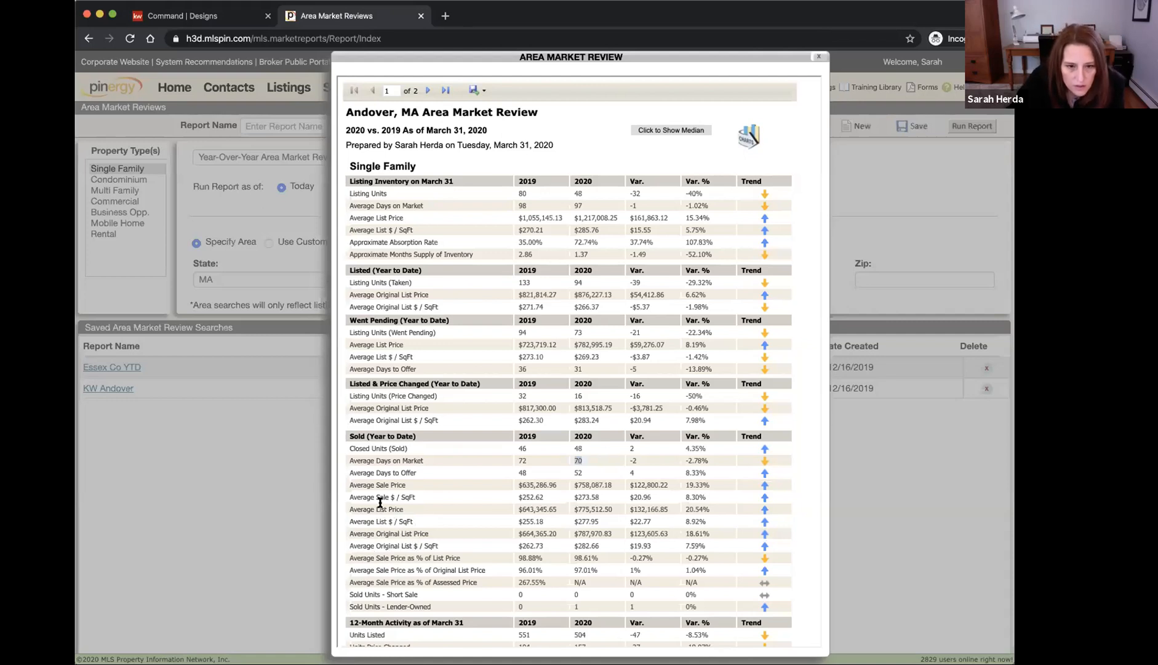
left_click_drag(352, 496, 426, 495)
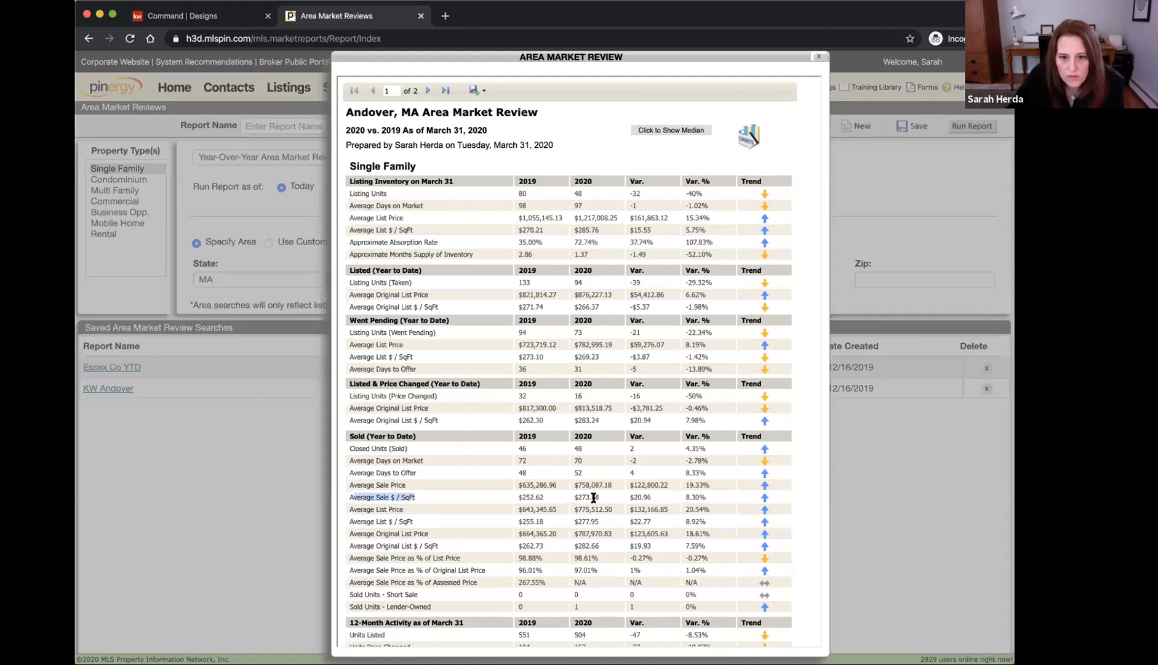
left_click_drag(600, 497, 578, 497)
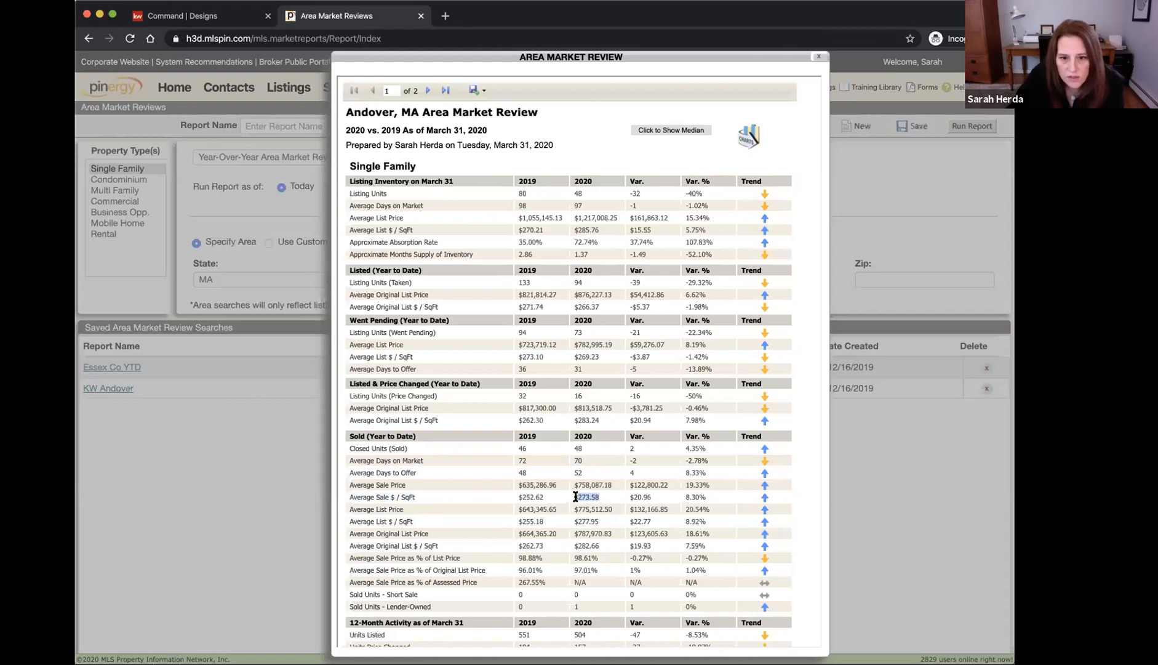
left_click(168, 12)
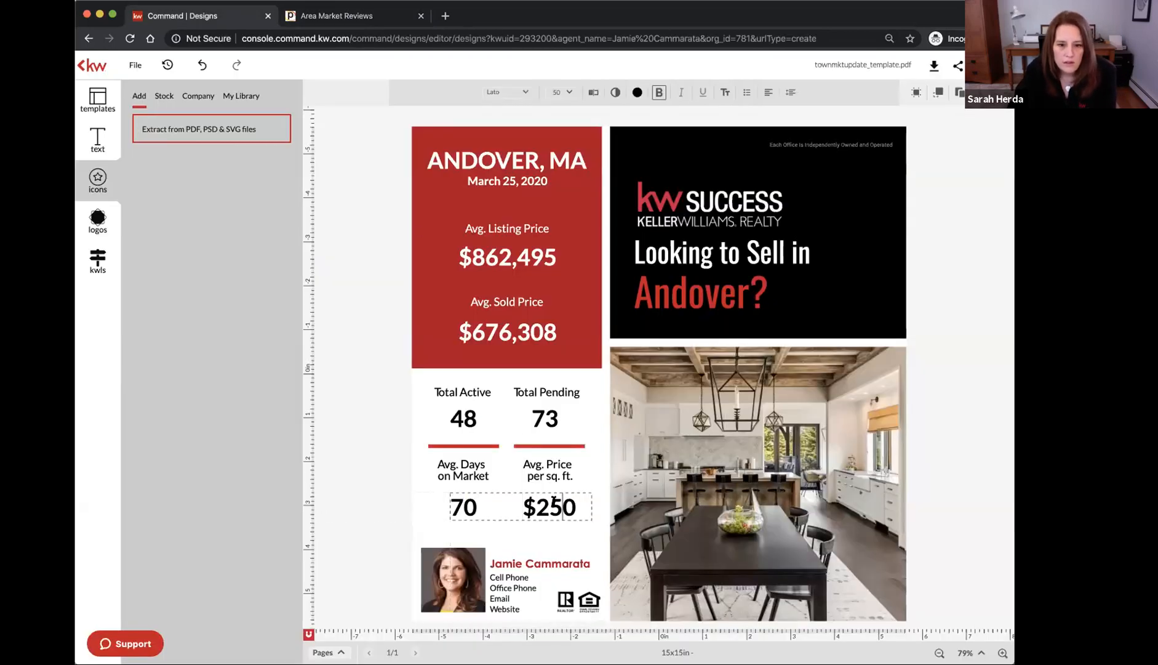
left_click_drag(551, 504, 577, 506)
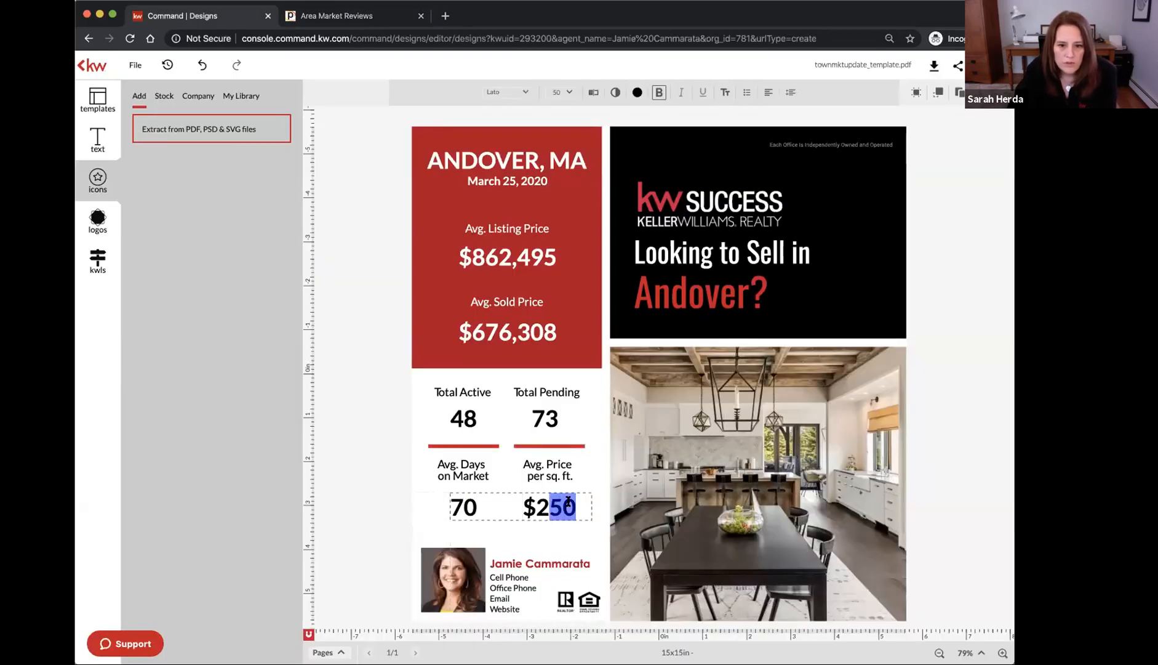
type("74")
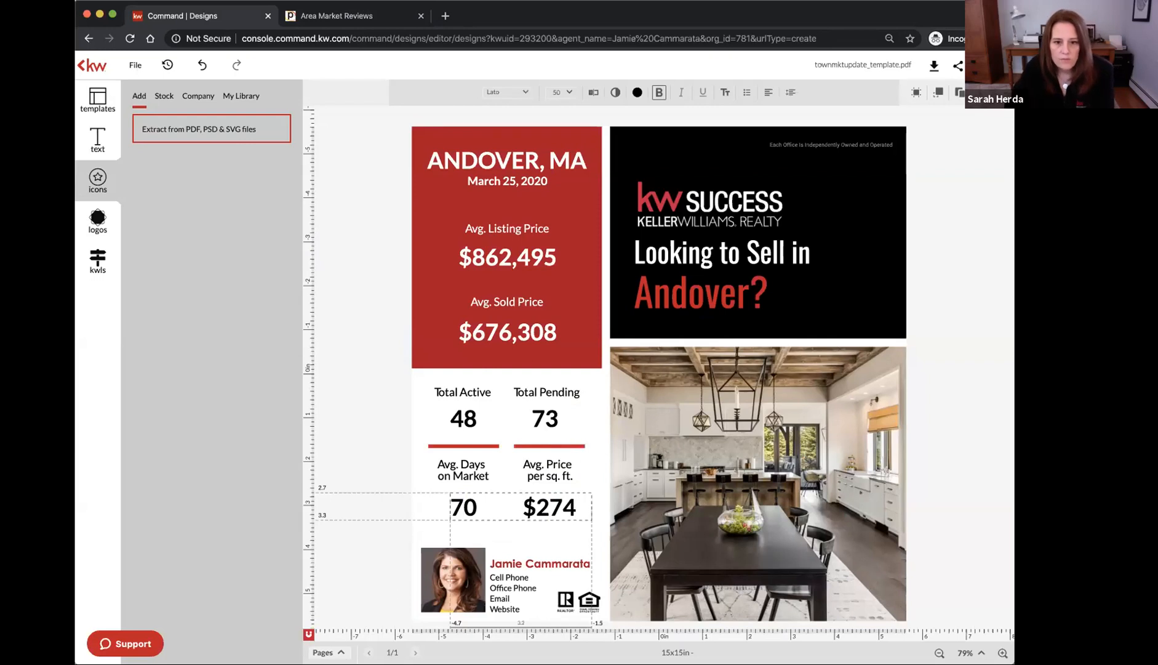
left_click(378, 527)
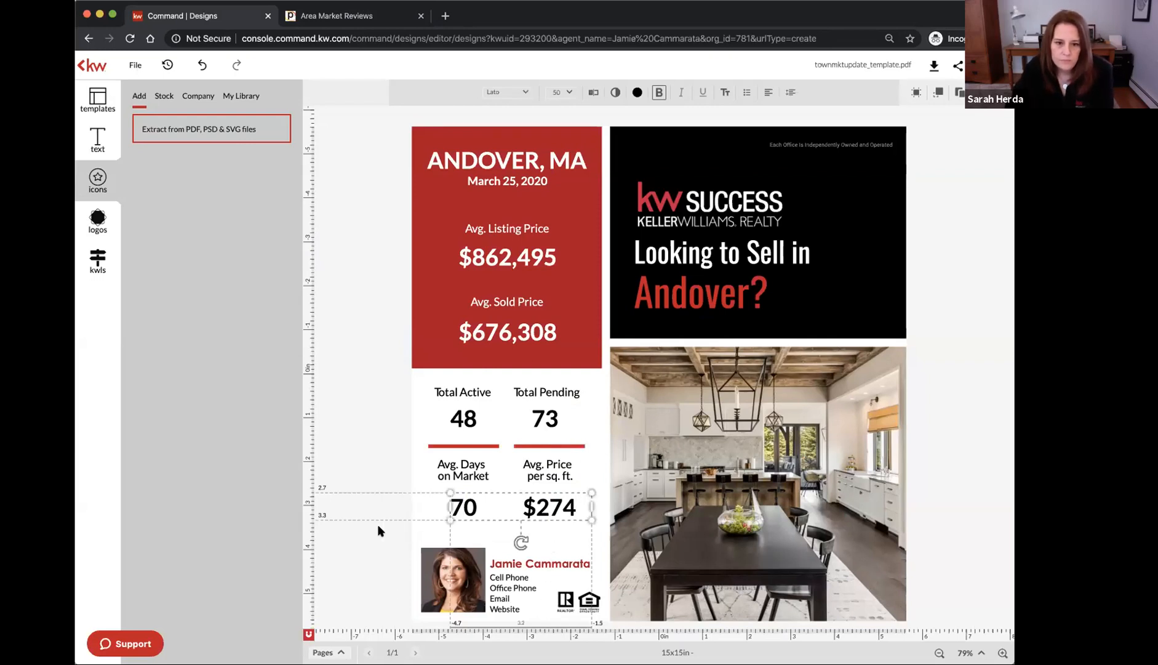
key("Left")
key("Left")
key("Left")
key("Left")
key("Left")
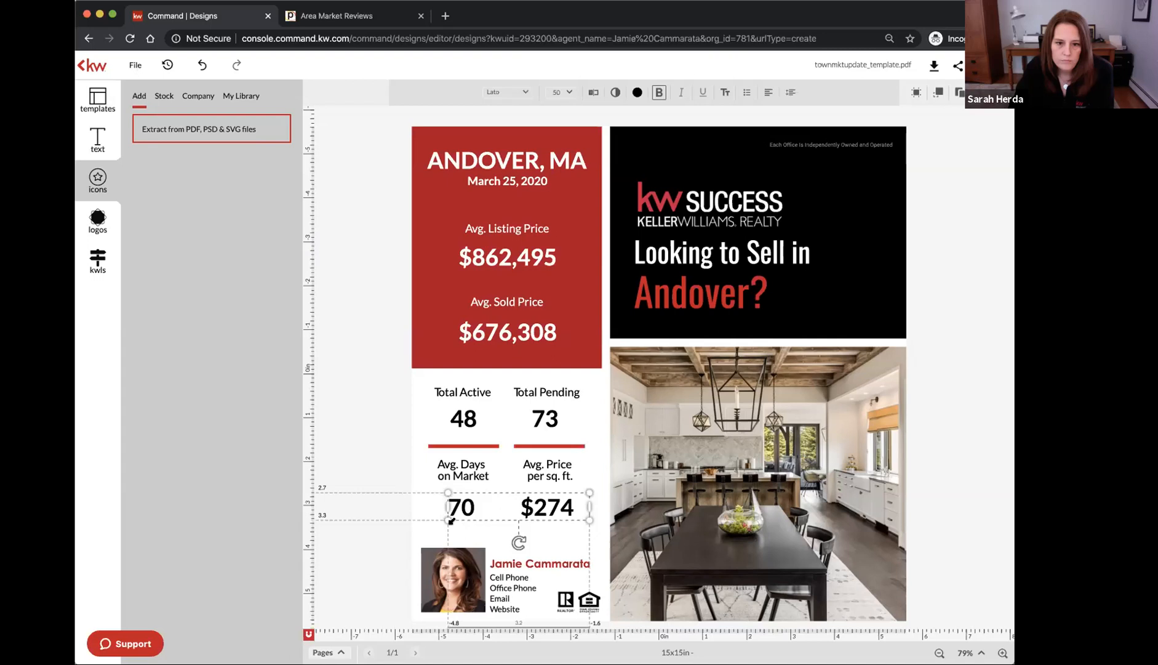
left_click(352, 503)
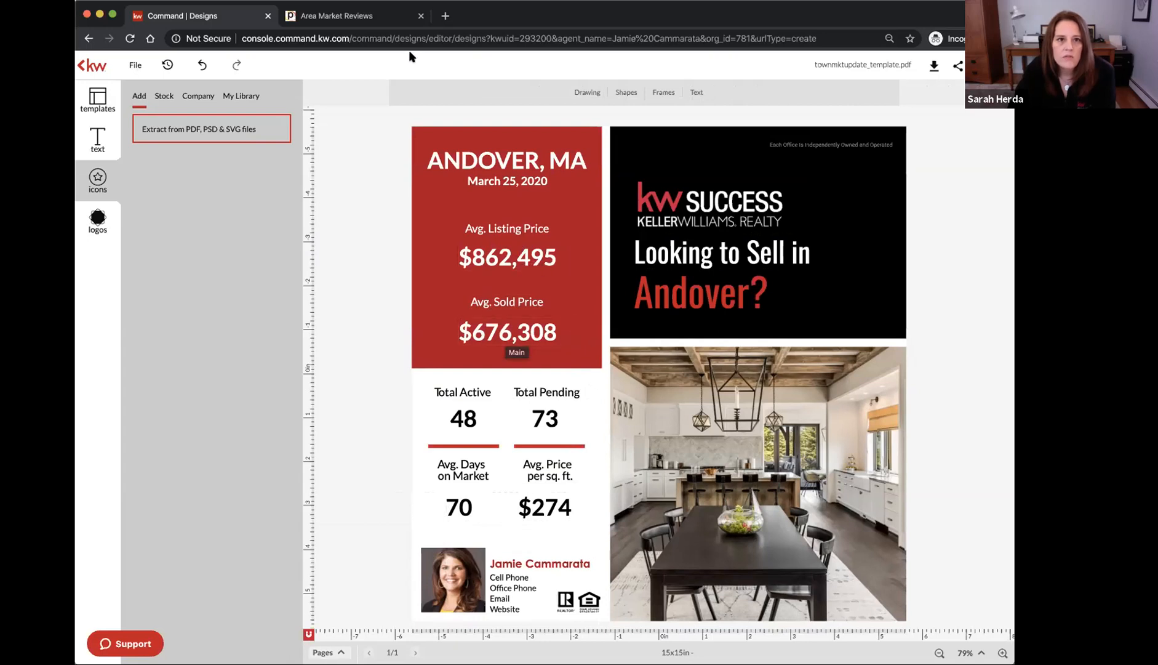
Copy the report's 2020 Average List Price and paste it over $862,495 on the flyer
left_click(367, 14)
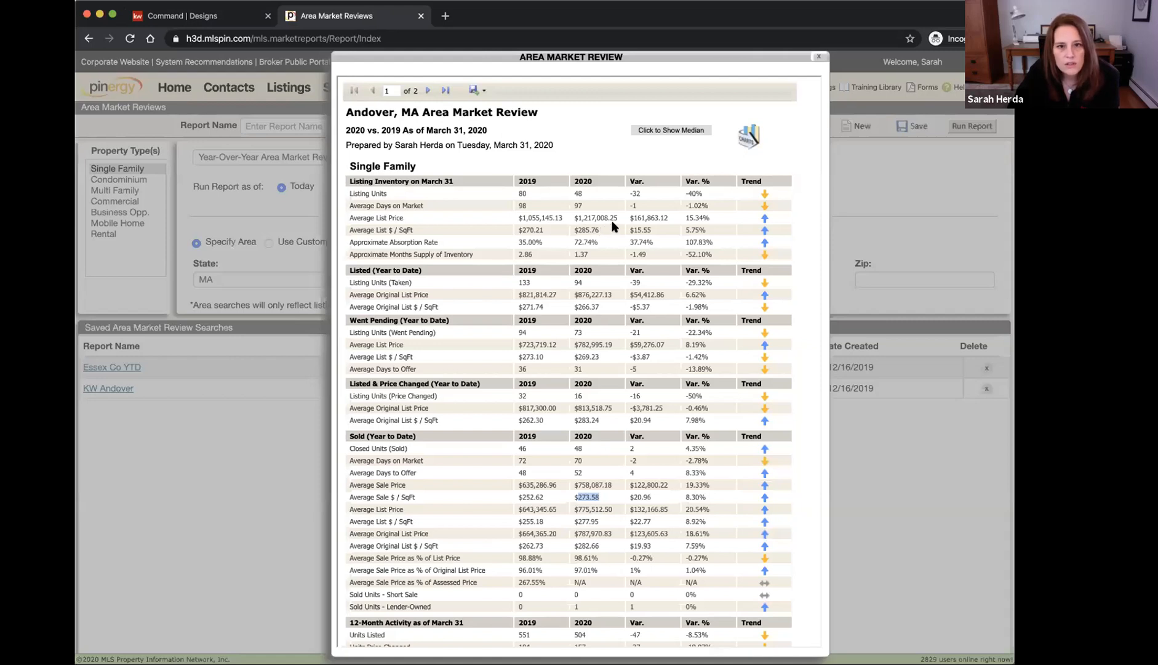
left_click_drag(618, 217, 584, 213)
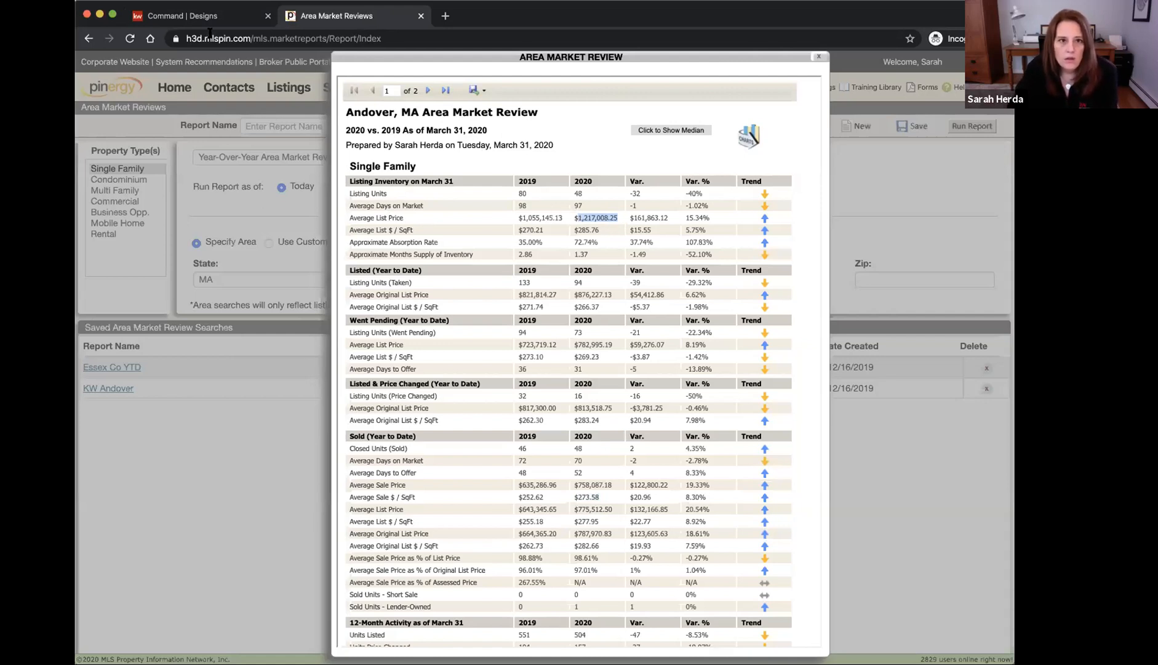
key("ctrl+shift+Tab")
double_click(480, 263)
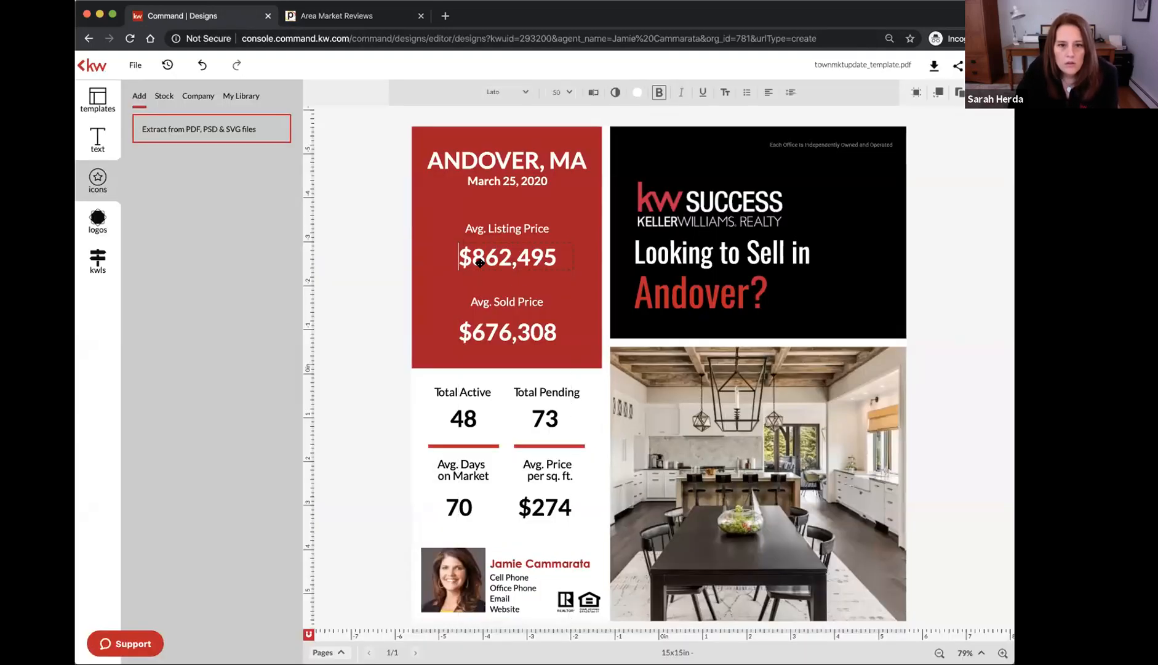
left_click_drag(470, 257, 557, 259)
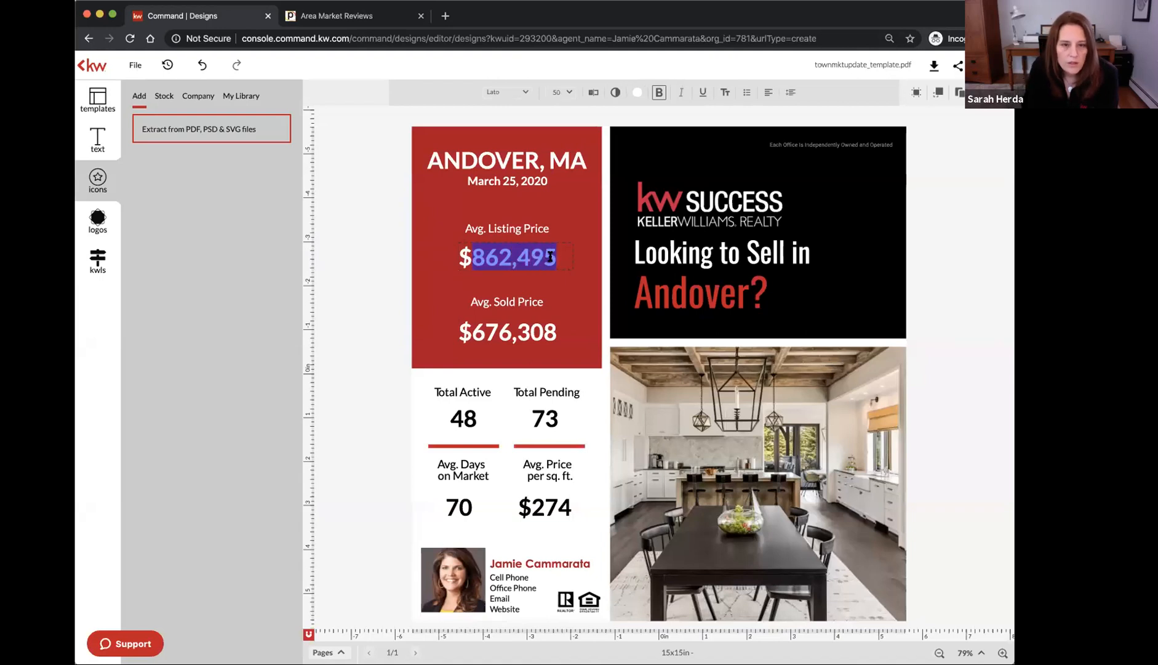
type("1,217,008.25")
Trim the cents so $1,217,008 fits one line, then copy the 2020 Average Sale Price
key("BackSpace")
key("BackSpace")
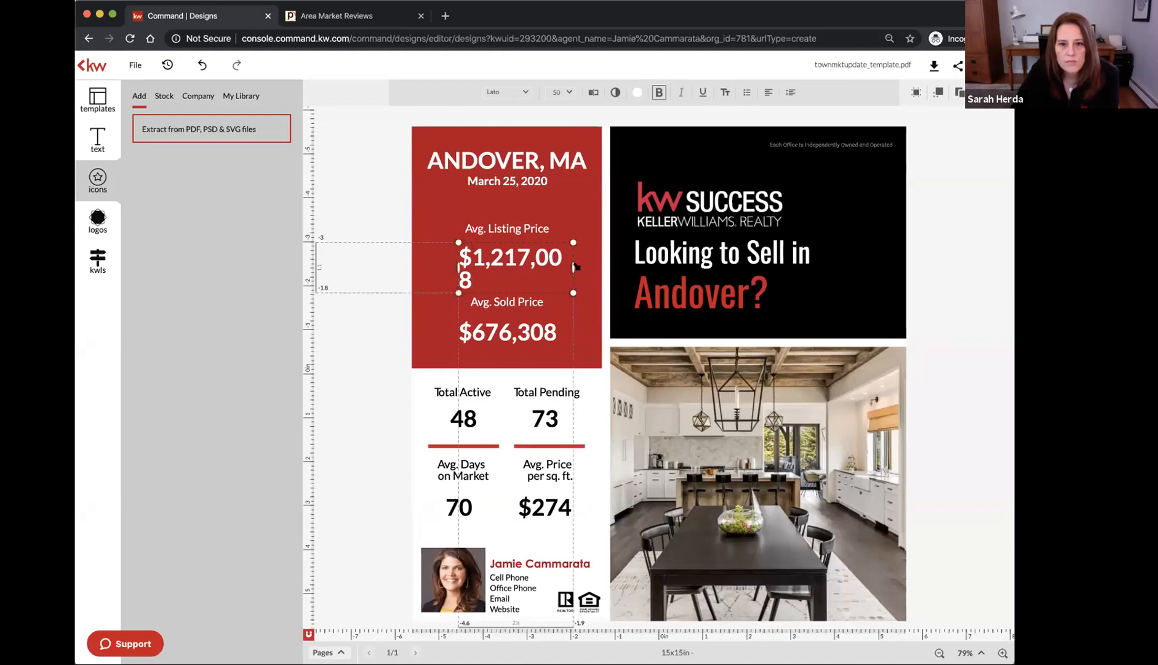
left_click_drag(577, 275, 581, 266)
key("Left")
key("Left")
key("Left")
key("Left")
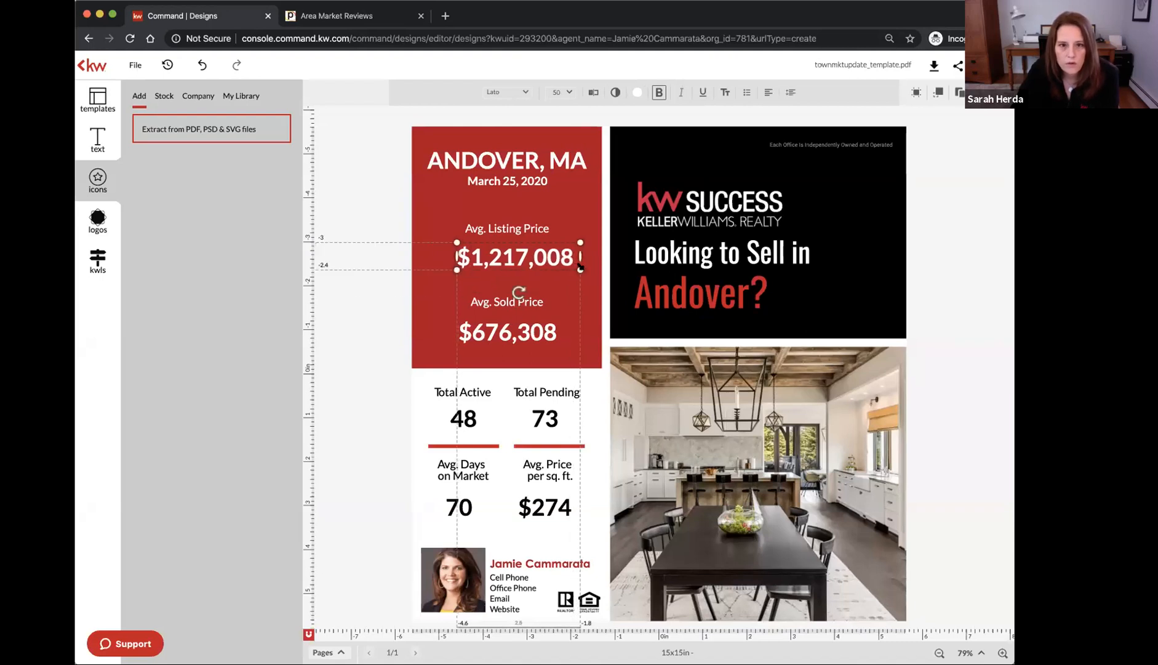
key("Left")
key("Left")
key("Left")
key("Left")
key("Left")
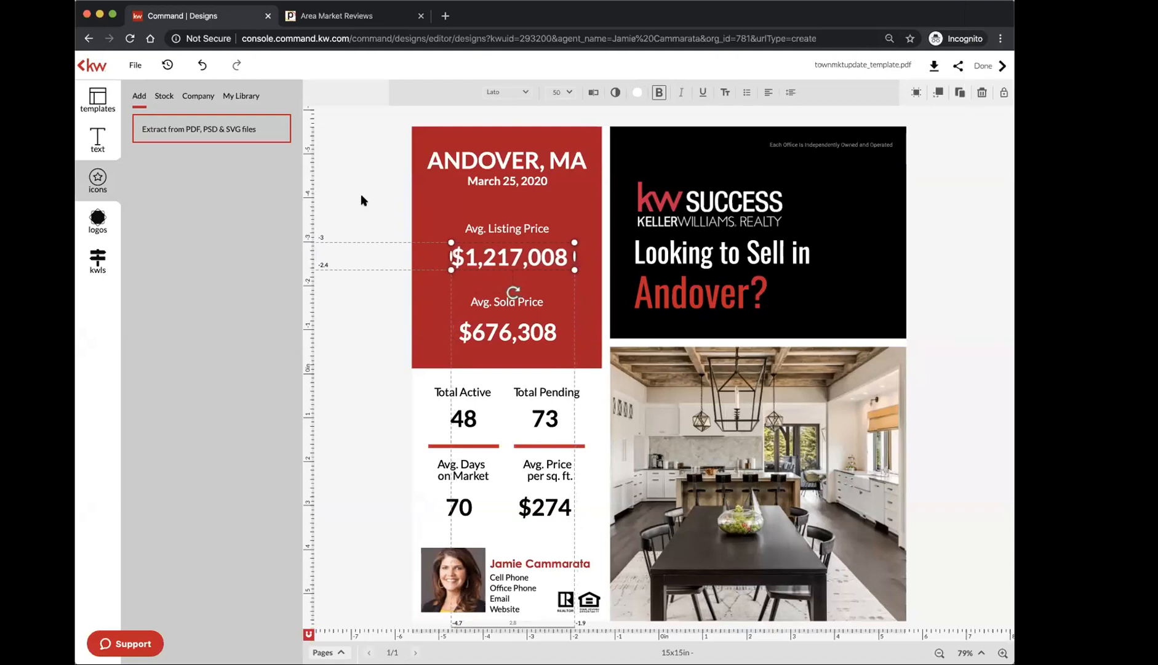
left_click(361, 194)
left_click(326, 16)
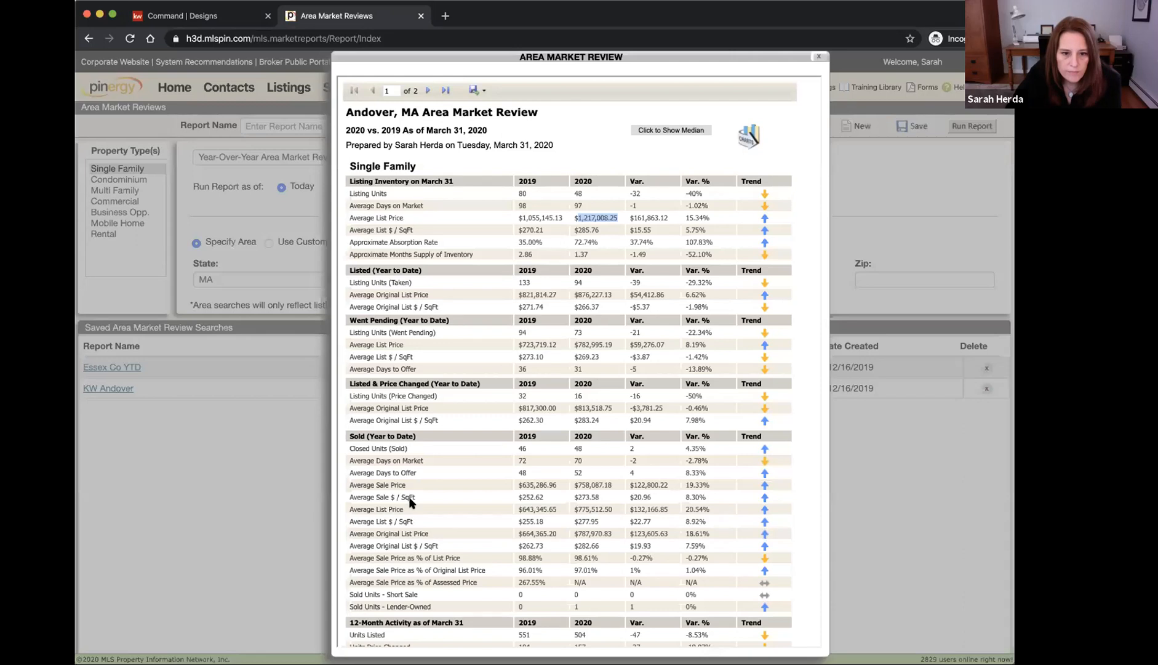
left_click_drag(573, 485, 615, 487)
key("super+c")
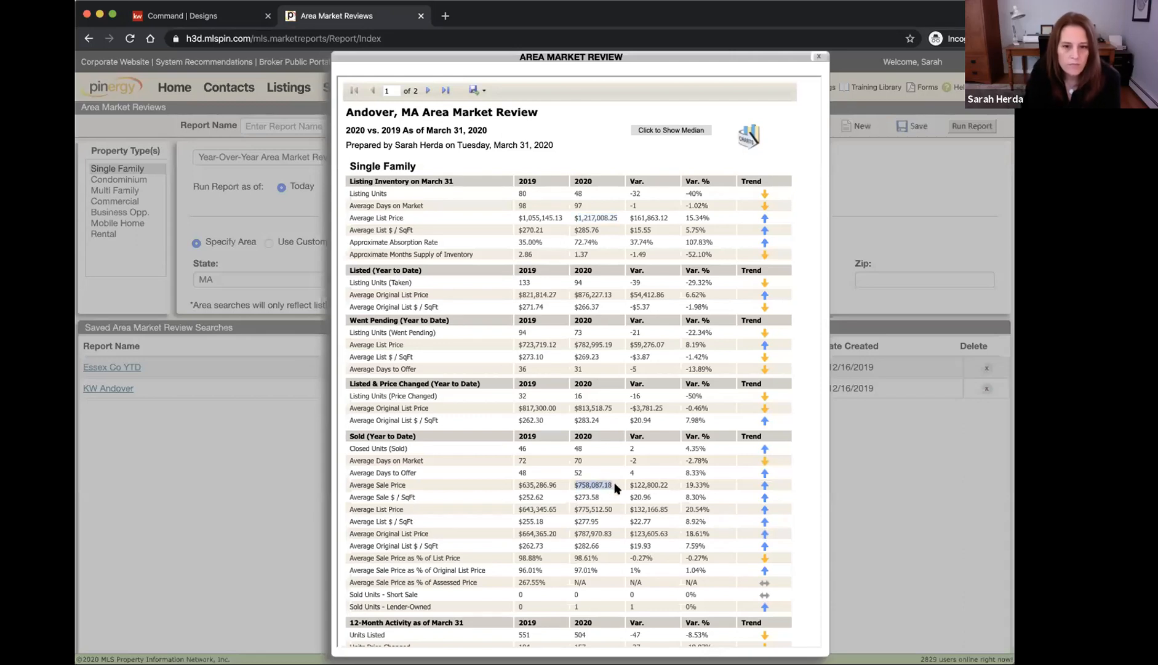
Paste $758,087 over $676,308 as the Avg. Sold Price and trim its box to fit
left_click(176, 20)
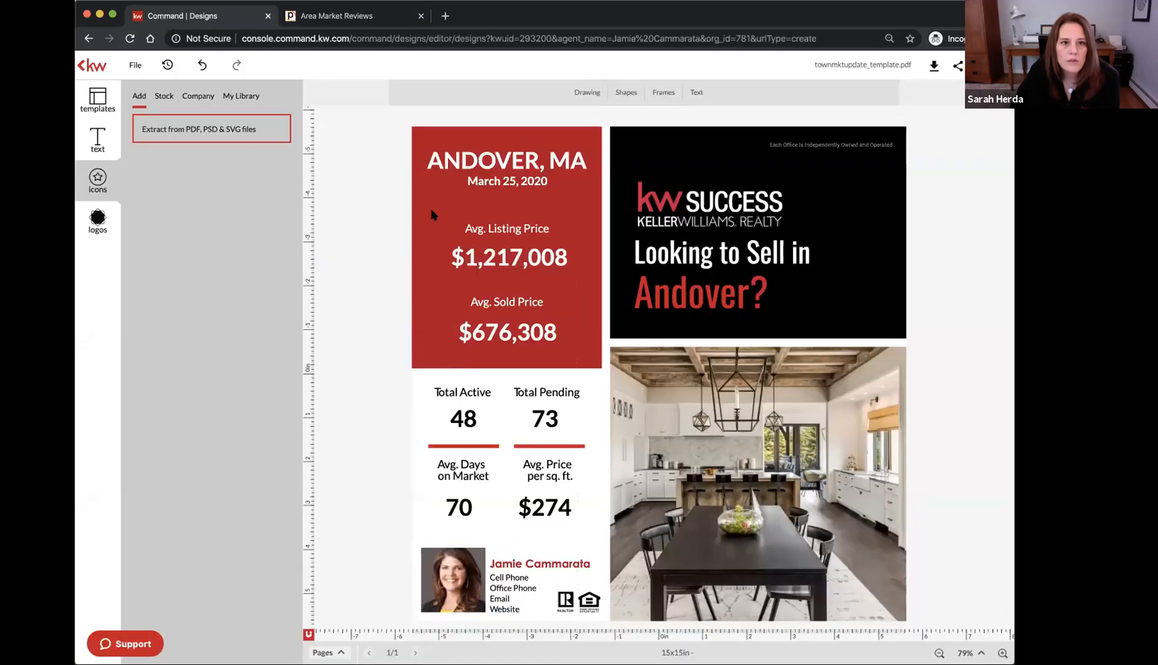
double_click(481, 326)
key("super+v")
key("BackSpace")
key("BackSpace")
key("BackSpace")
key("BackSpace")
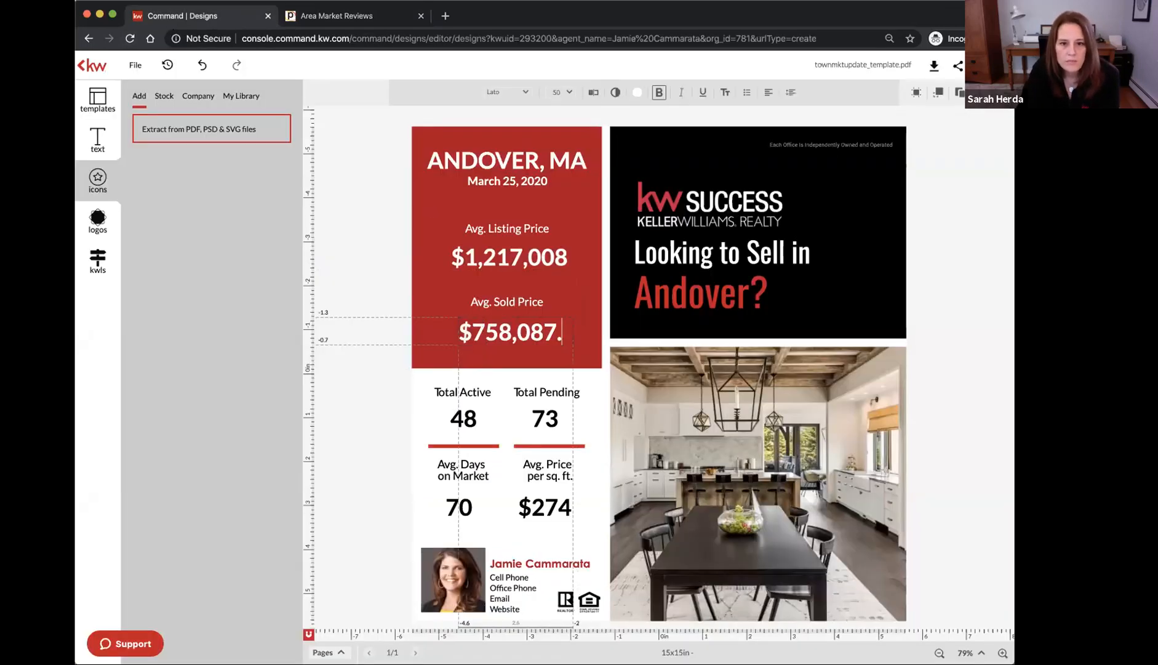
type("7")
key("Escape")
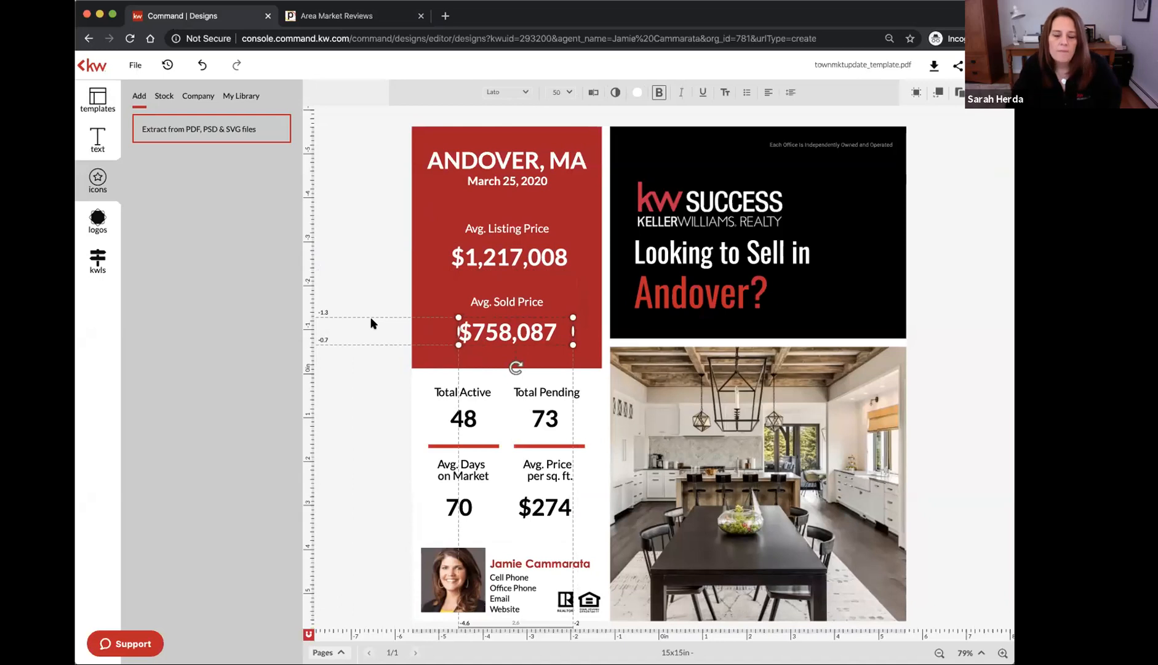
left_click_drag(569, 332, 560, 332)
Select the $1,217,008 and $758,087 price boxes together
left_click(545, 256)
left_click(516, 329)
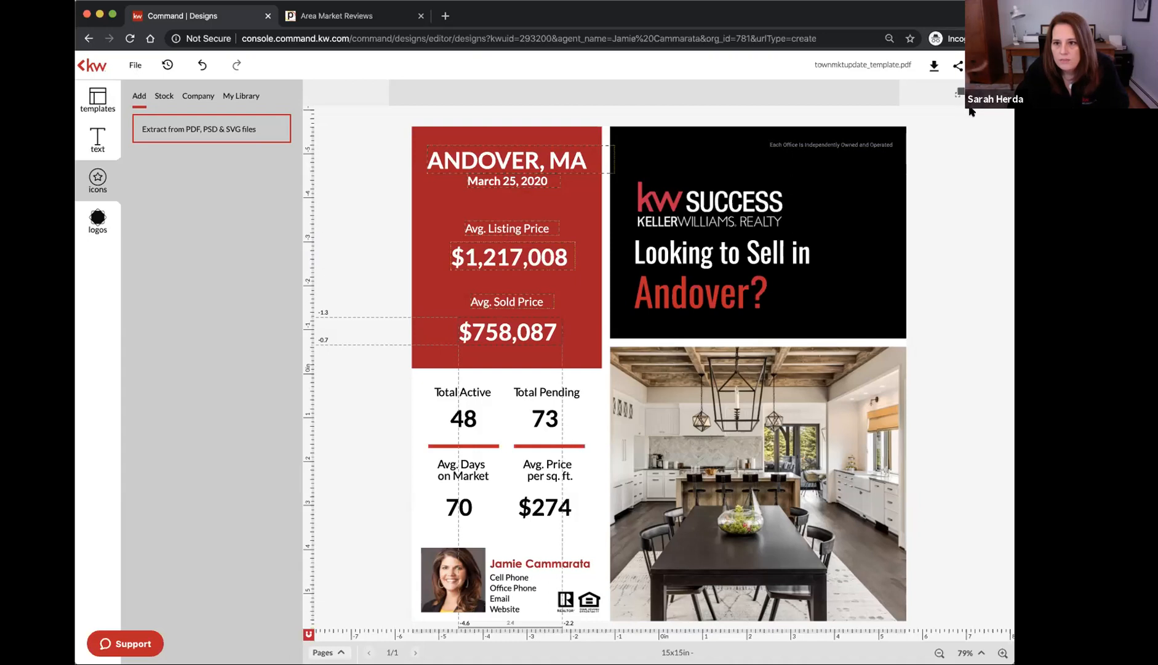
scroll(972, 109, "up", 5)
scroll(971, 109, "up", 4)
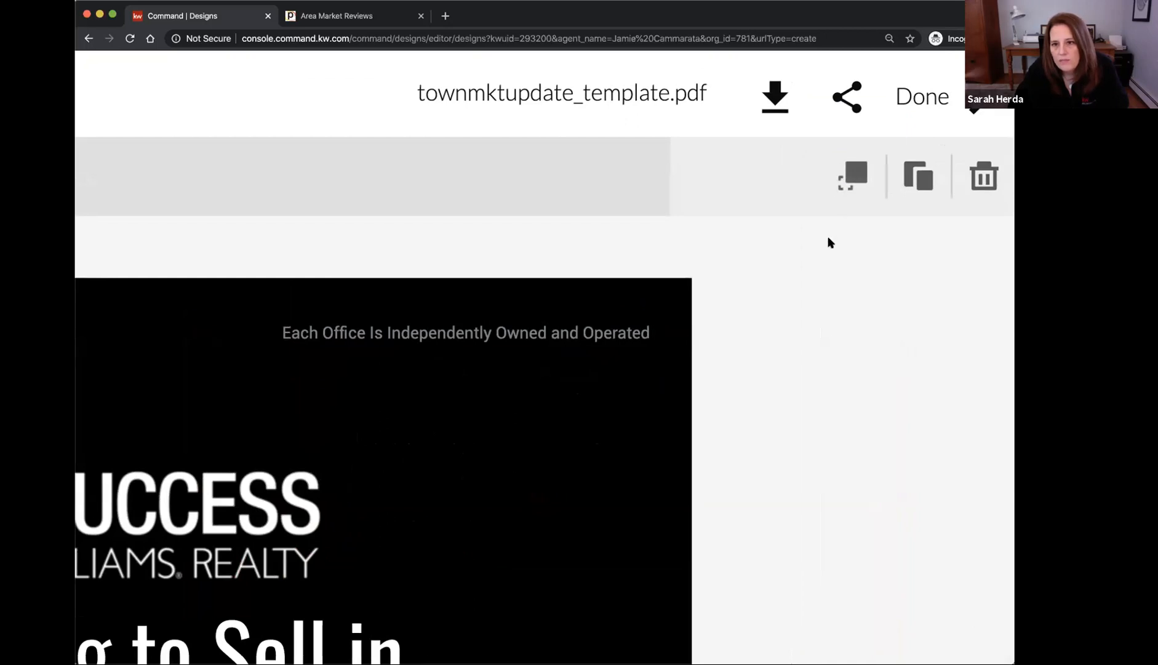
scroll(828, 241, "down", 5)
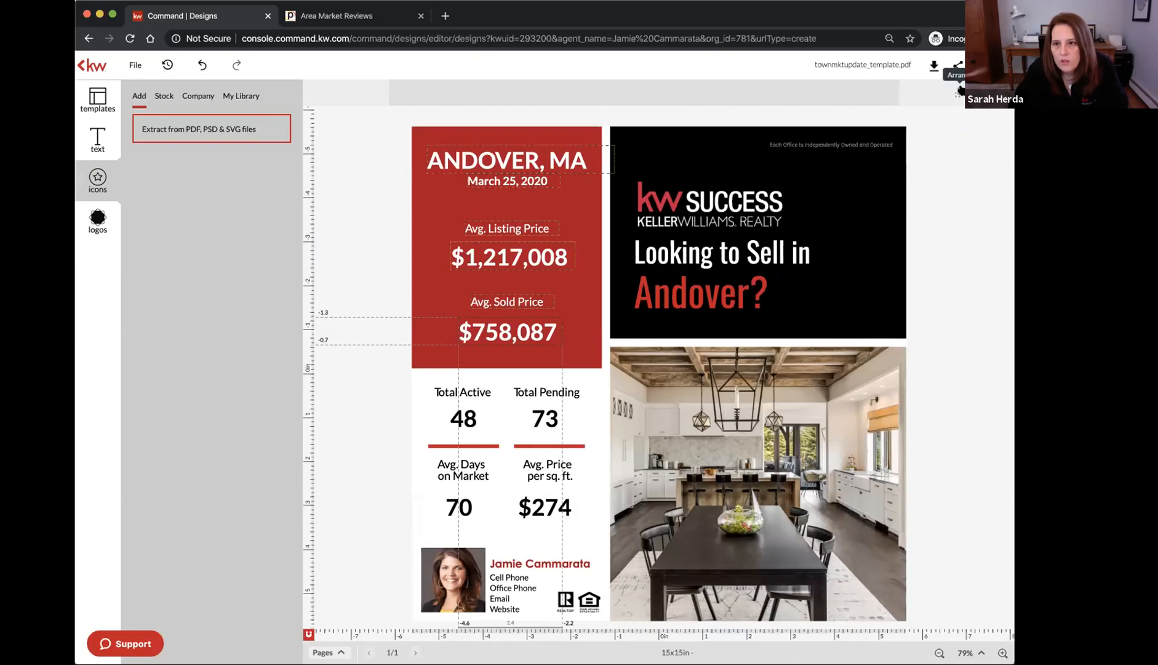
Align the selected red-panel texts on their horizontal middle, relative to the selection
left_click(959, 92)
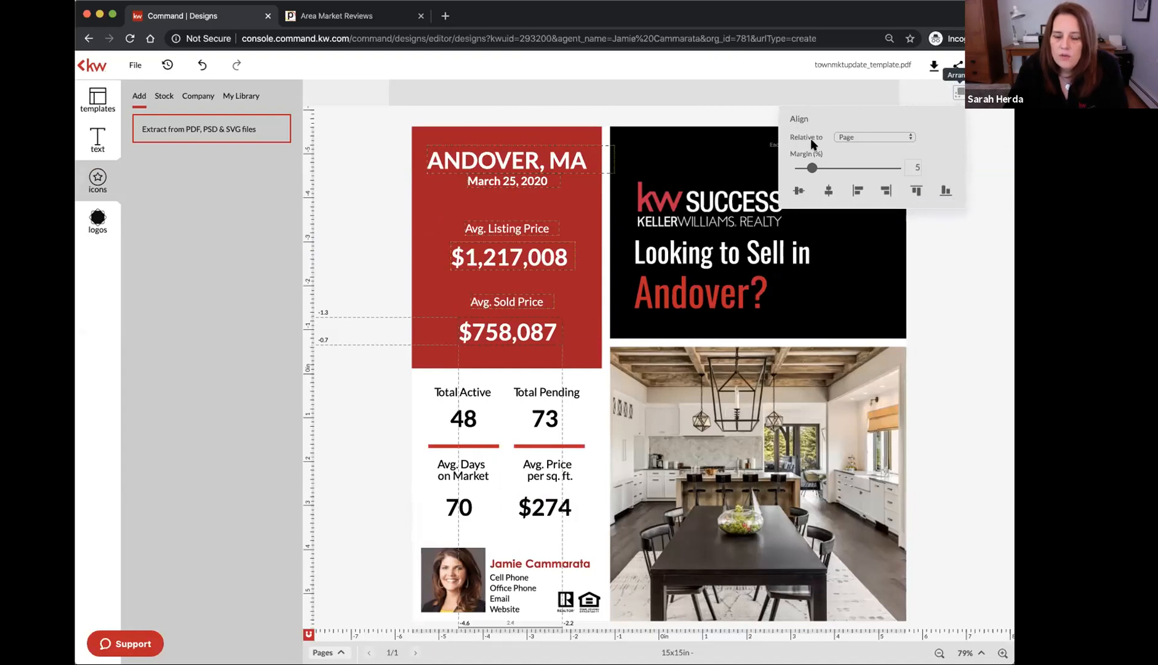
left_click(873, 139)
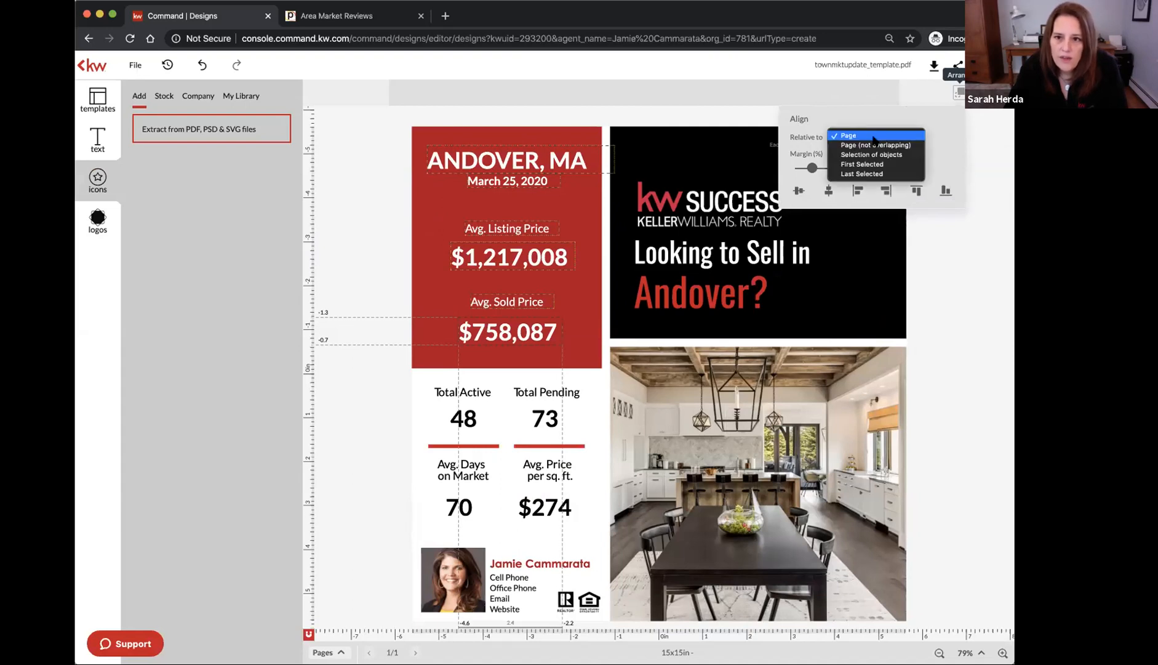
left_click(898, 156)
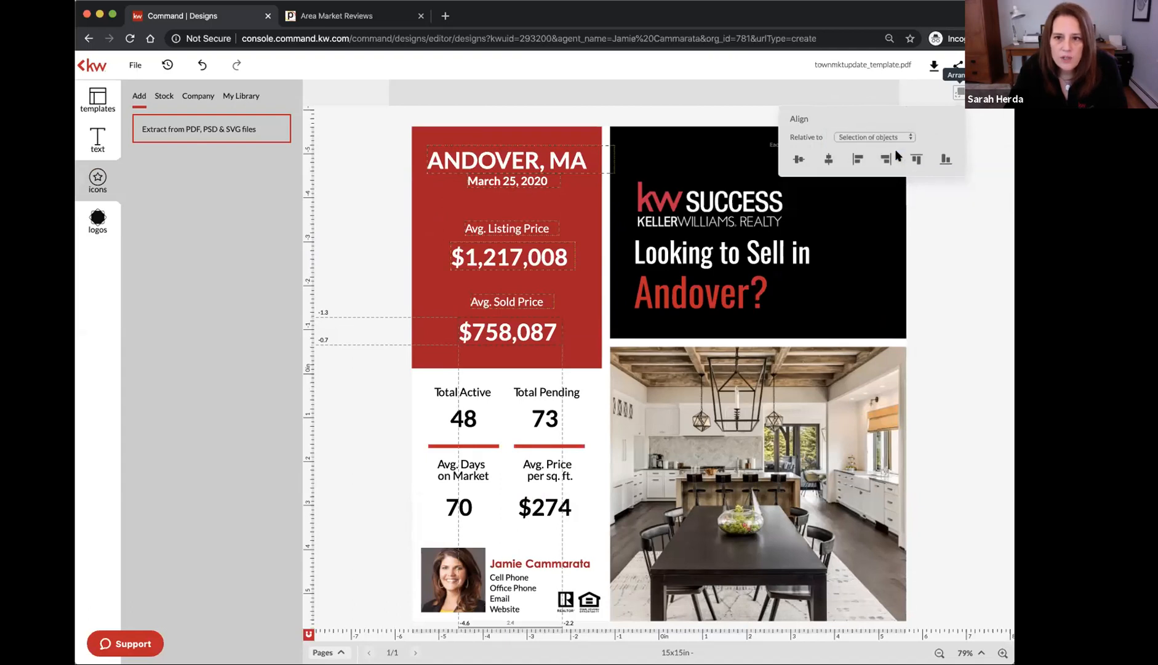
left_click(828, 160)
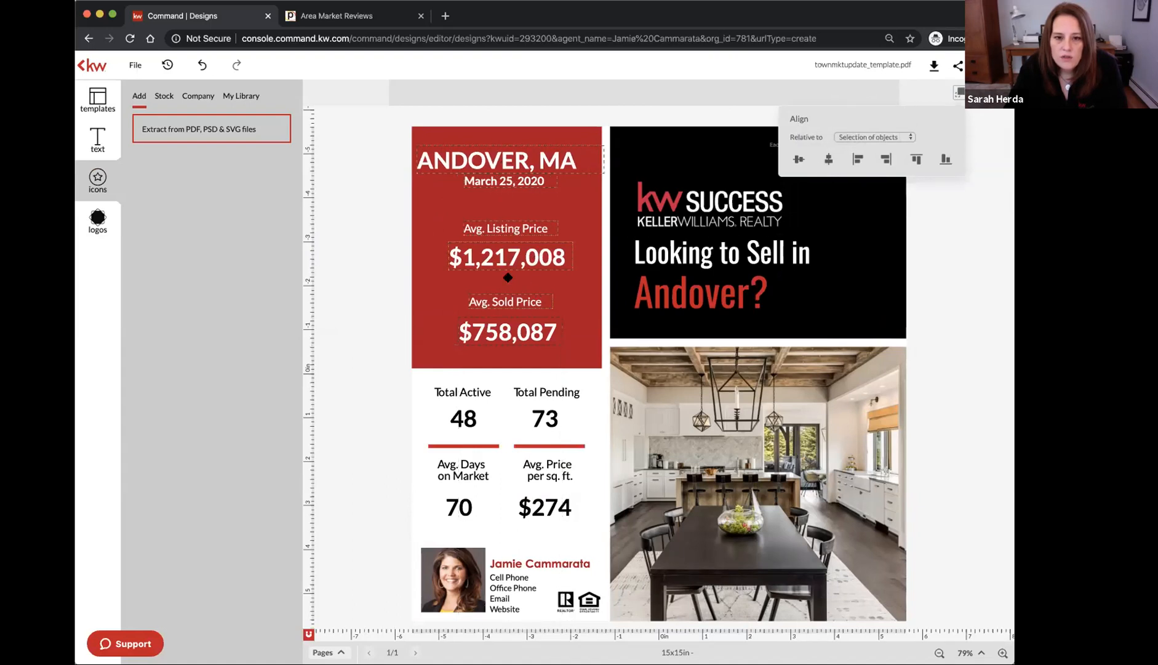
left_click(381, 179)
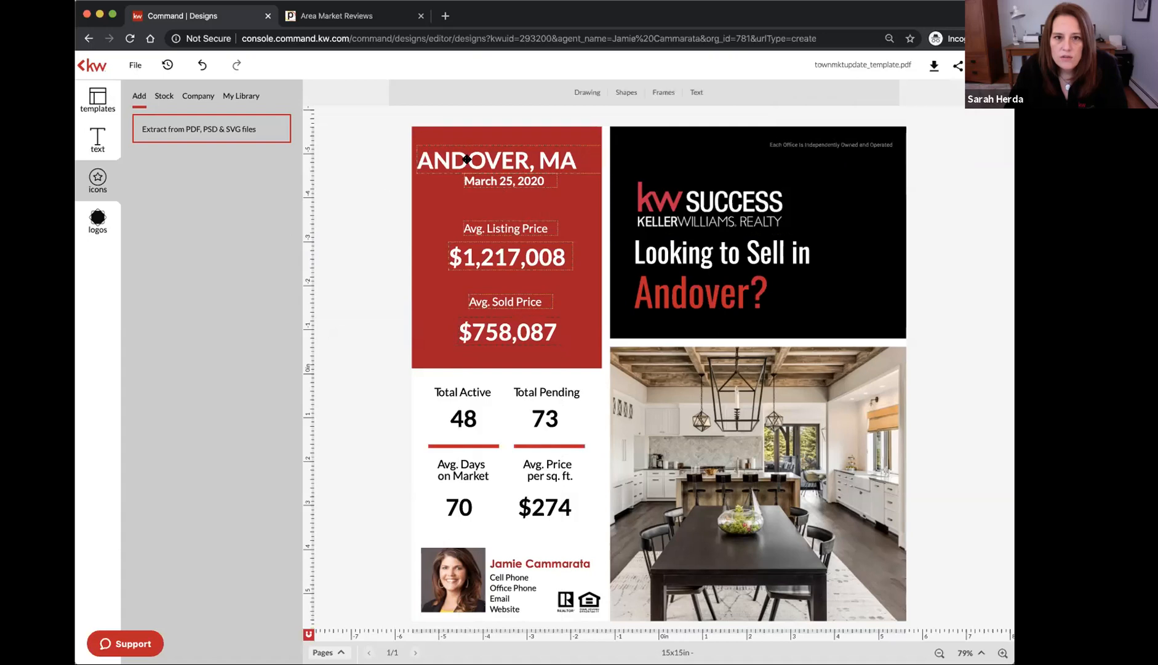
Narrow the ANDOVER, MA title box, compare it with the date and price, and nudge it right
left_click(468, 159)
left_click_drag(597, 160, 579, 161)
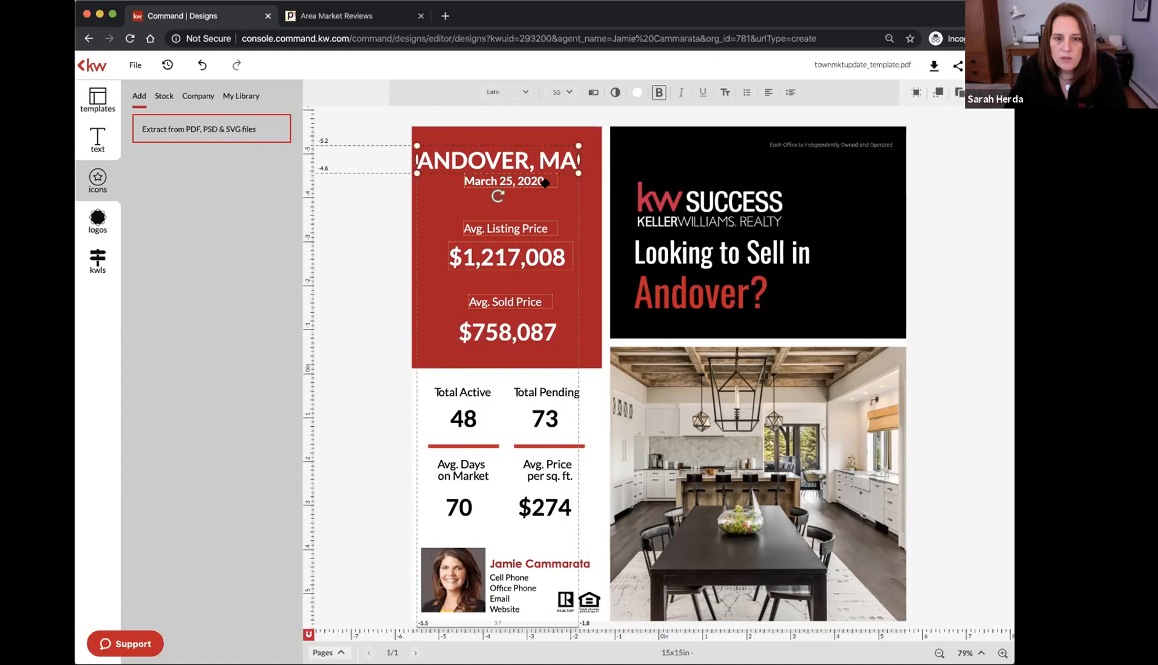
left_click(545, 183)
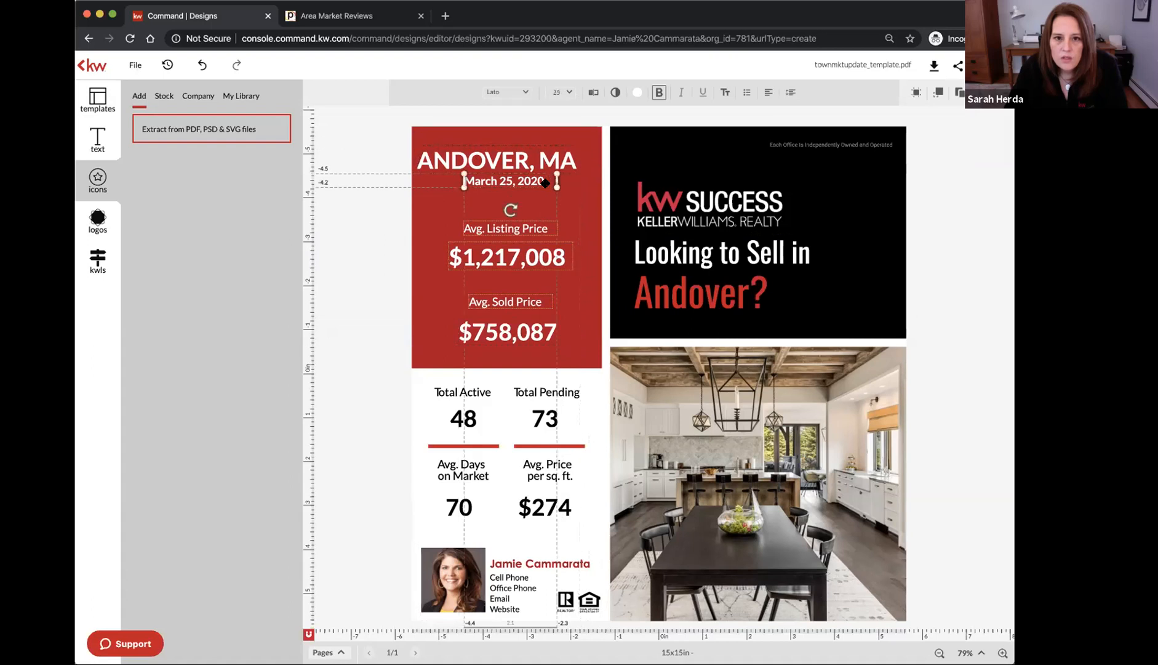
left_click(557, 254)
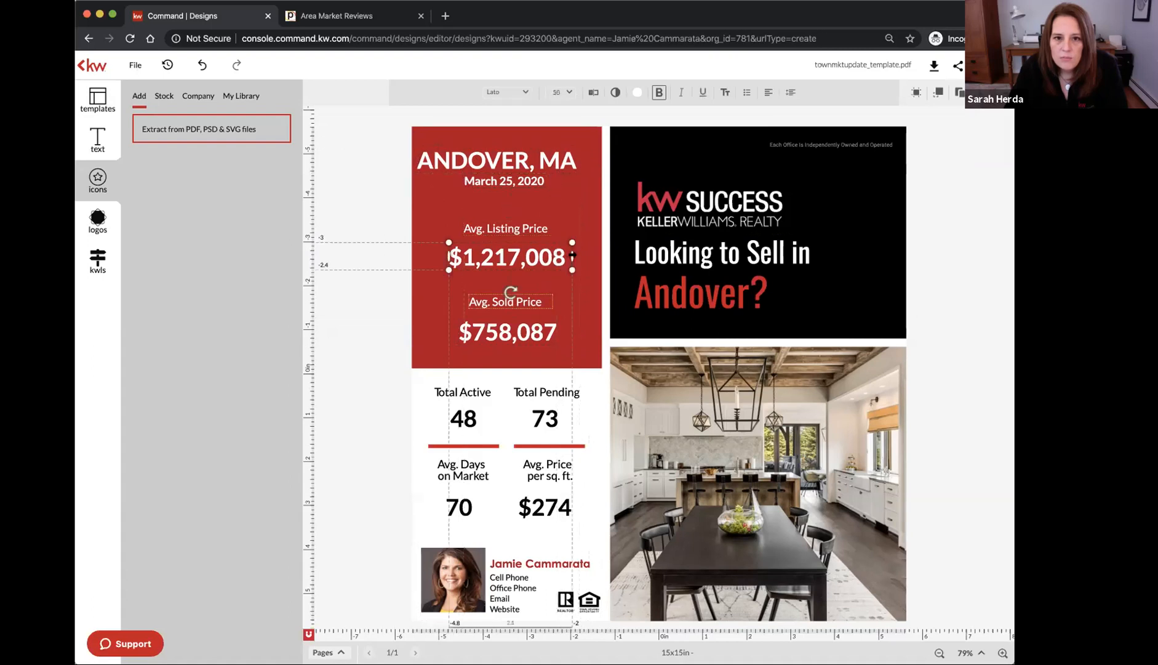
left_click(540, 227)
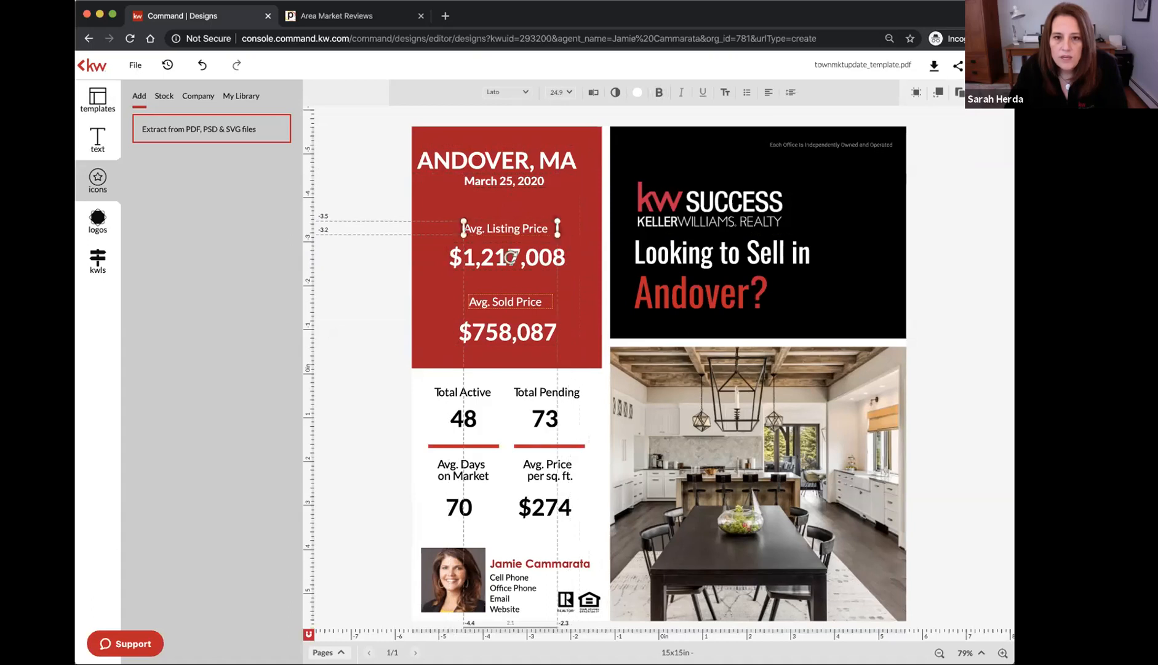
left_click(560, 165)
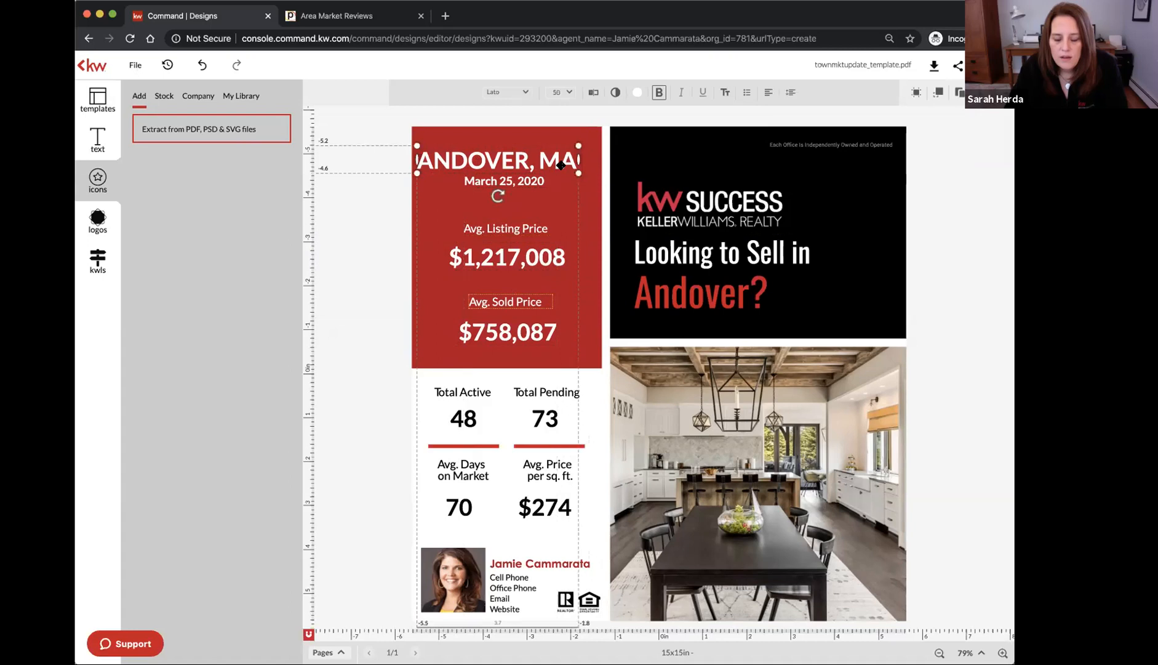
key("Right")
key("Right")
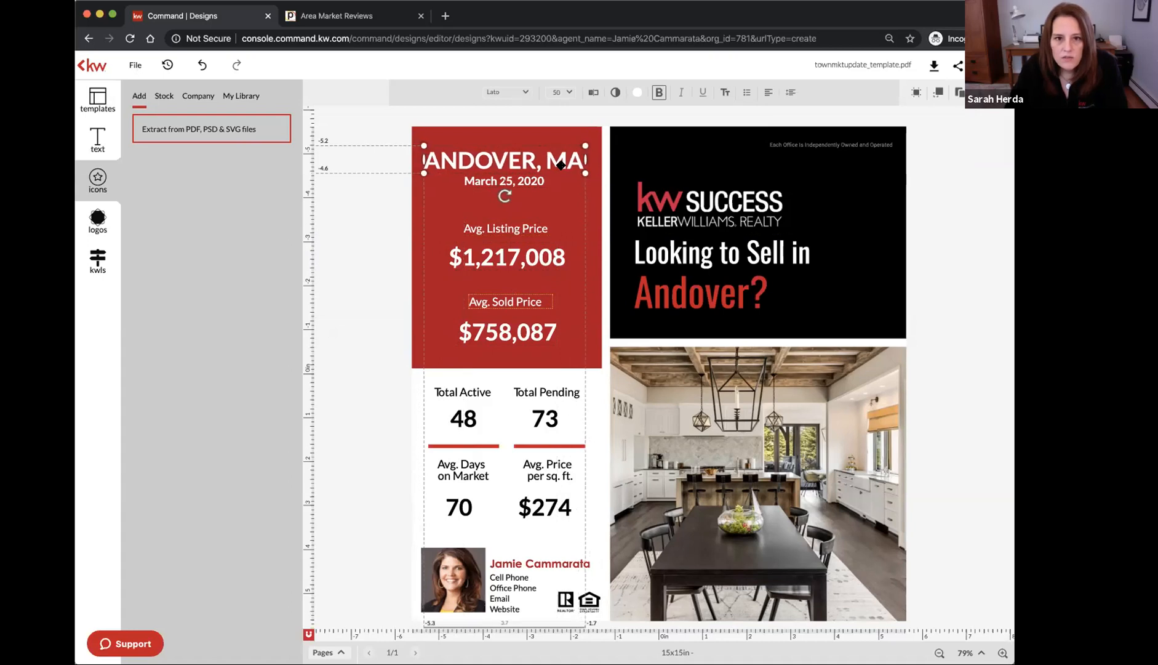
left_click(378, 230)
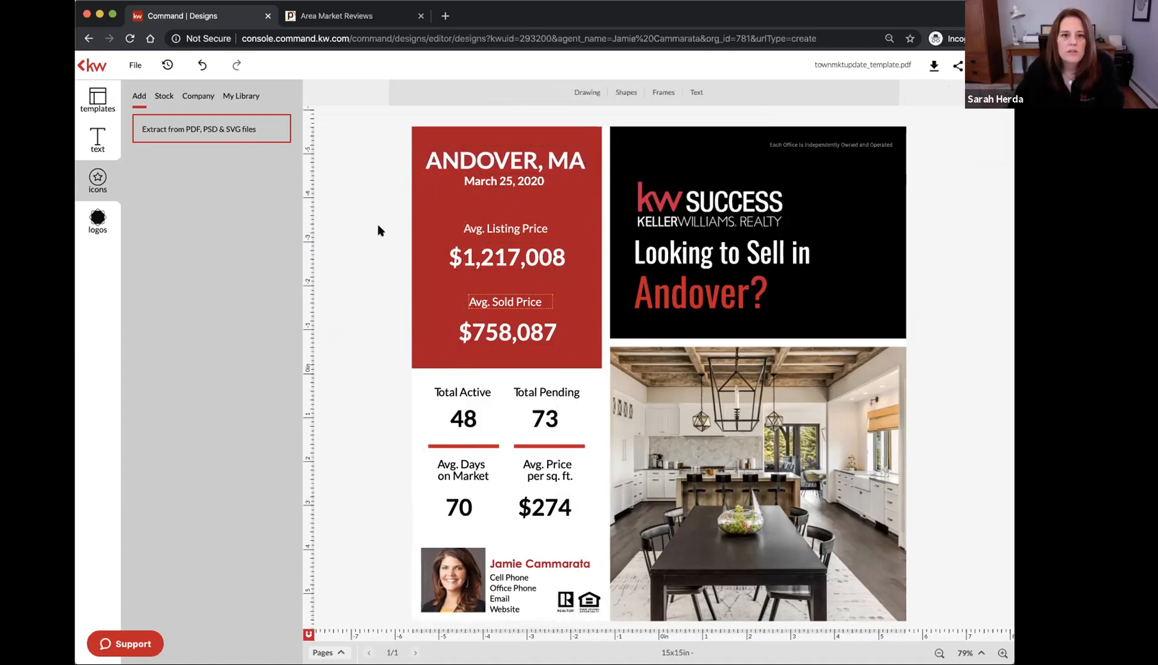
Check the Avg. Sold Price label, then go back to the Andover Area Market Reviews report
left_click(474, 302)
left_click(378, 293)
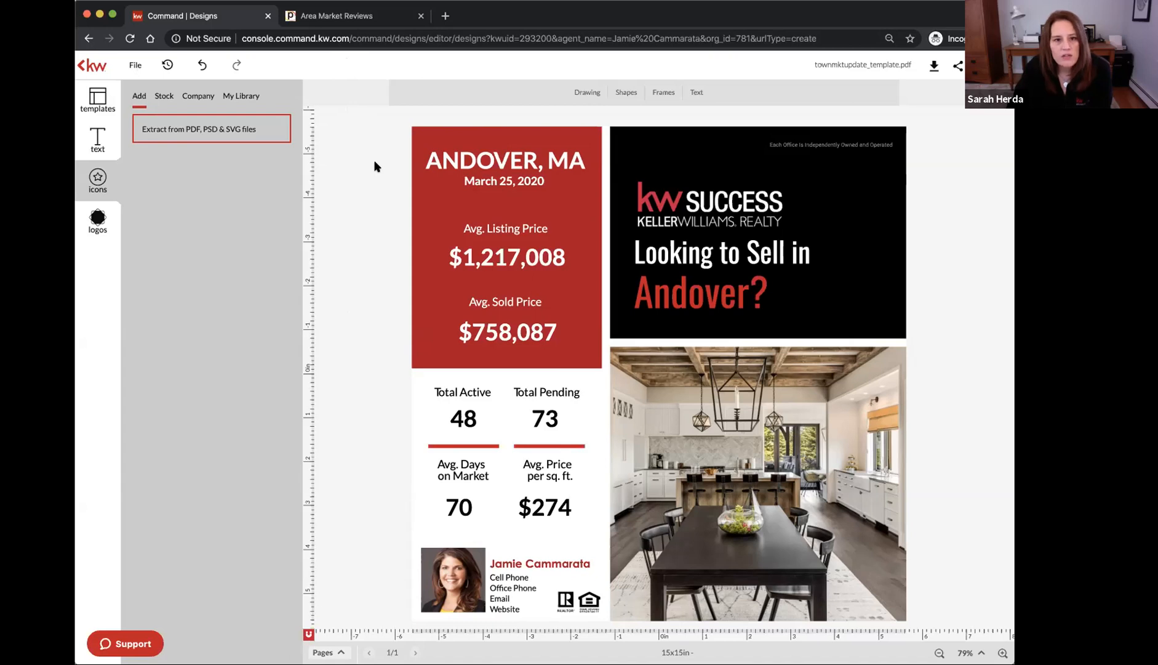
left_click(355, 19)
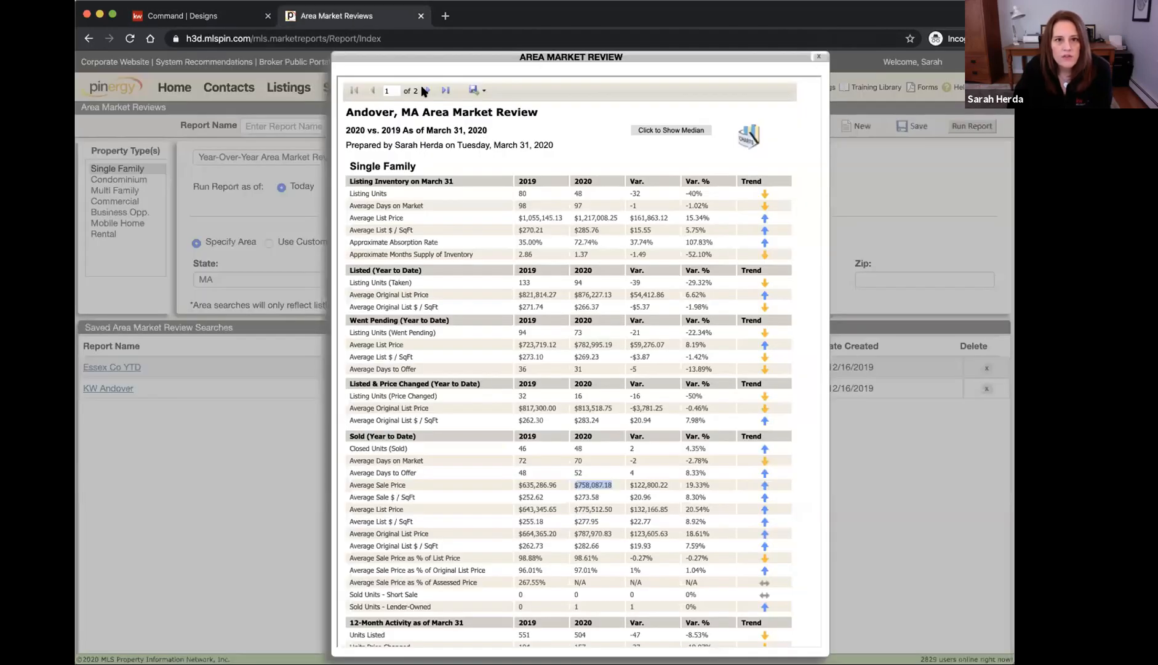
Close the Andover popup and start a new report from Tools > Market Reports
left_click(817, 58)
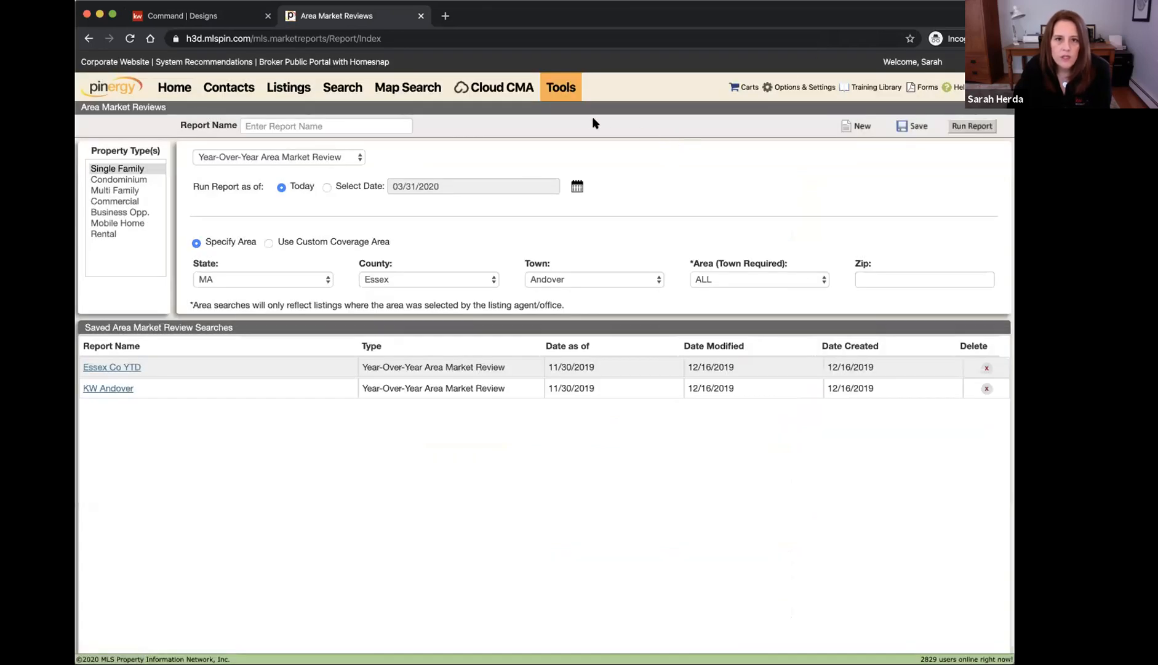
left_click(561, 88)
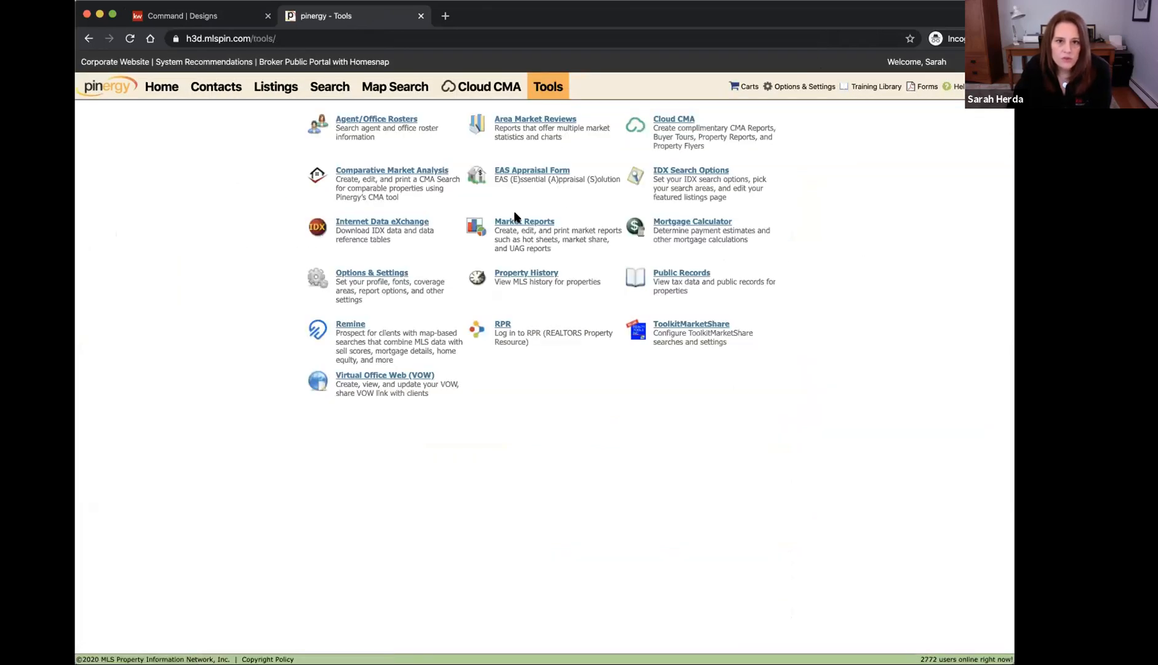
left_click(540, 223)
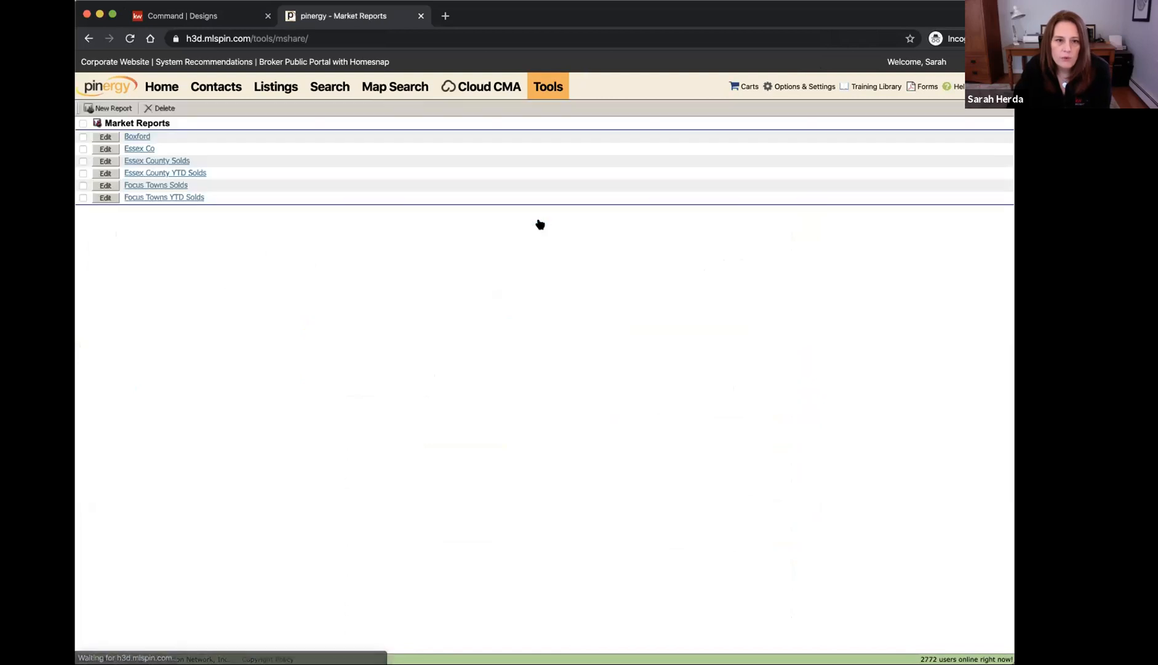
left_click(109, 109)
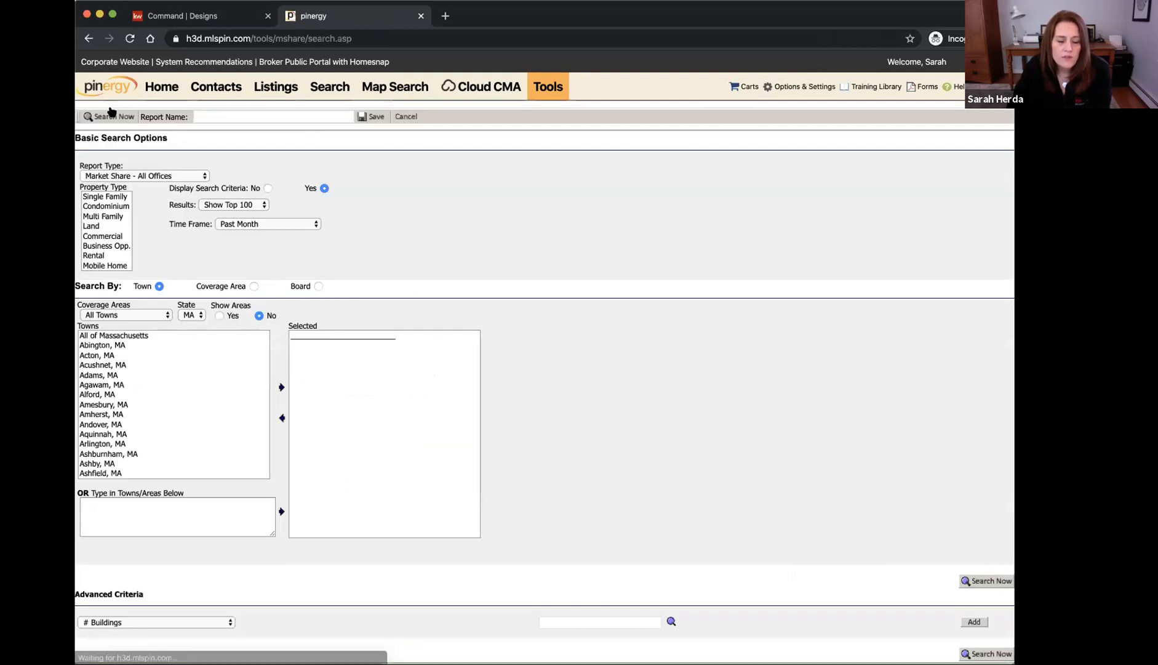
Choose Single Family, Total Sold Market Statistics and Past Month, then return to the flyer
left_click(95, 196)
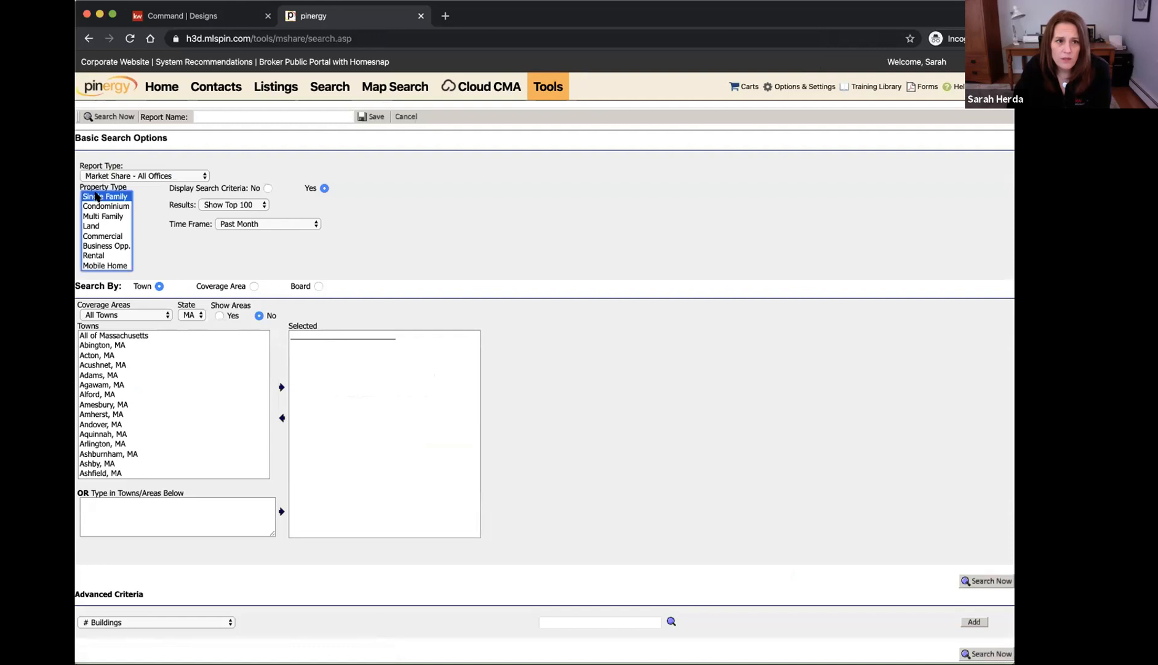
left_click(123, 176)
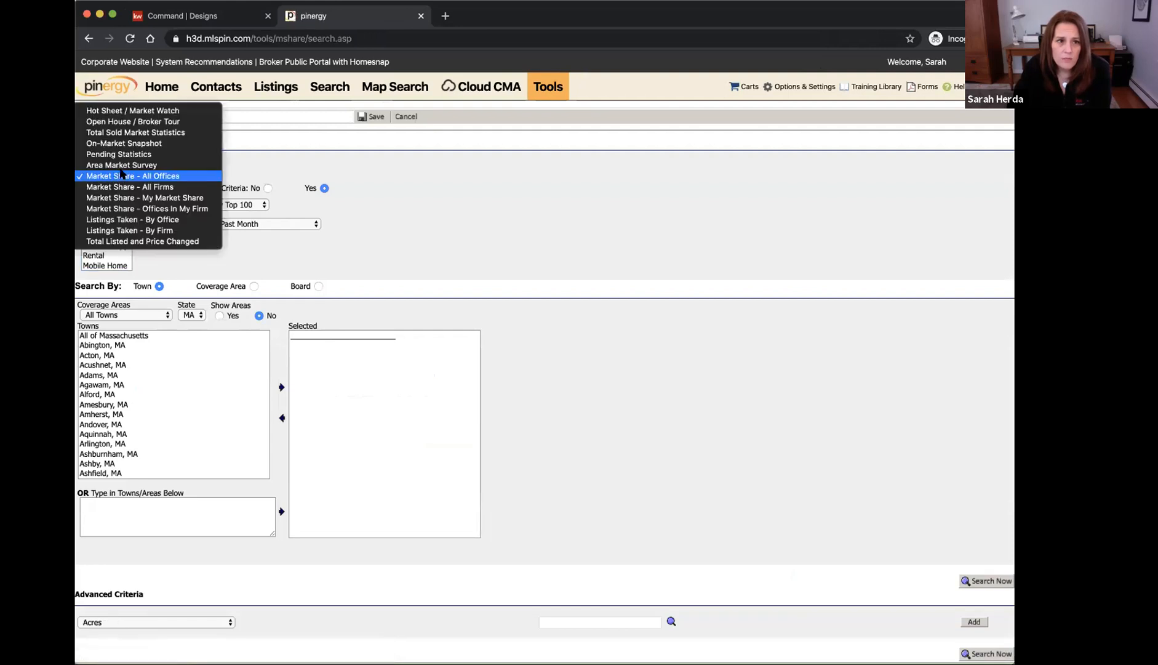
left_click(122, 134)
left_click(252, 208)
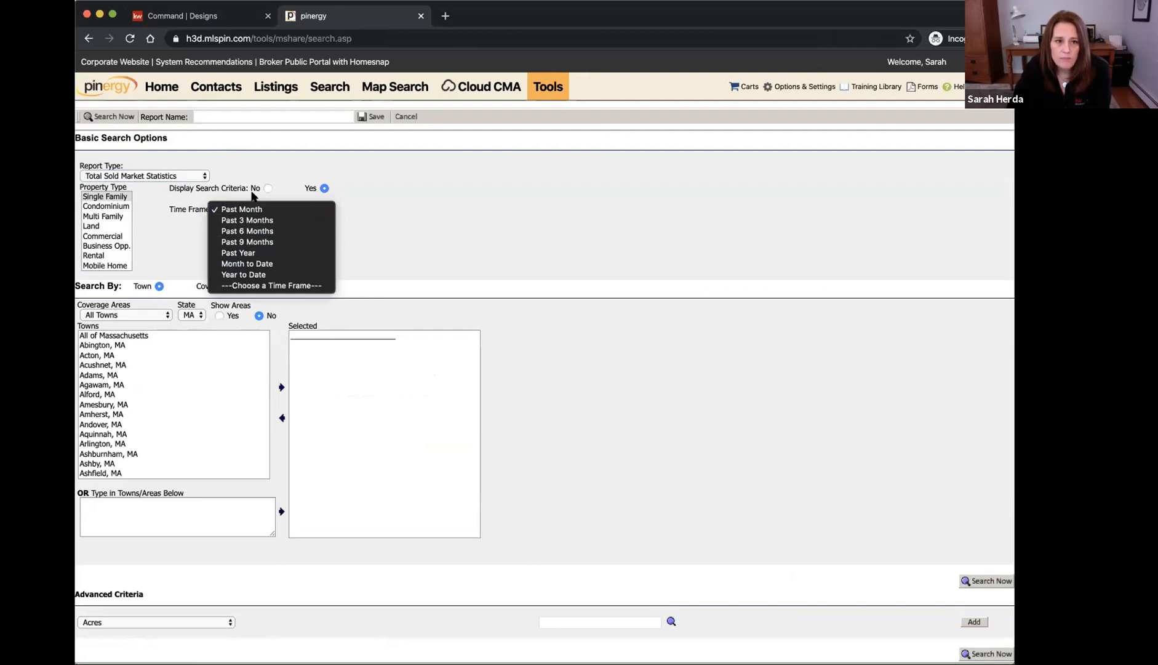
left_click(211, 208)
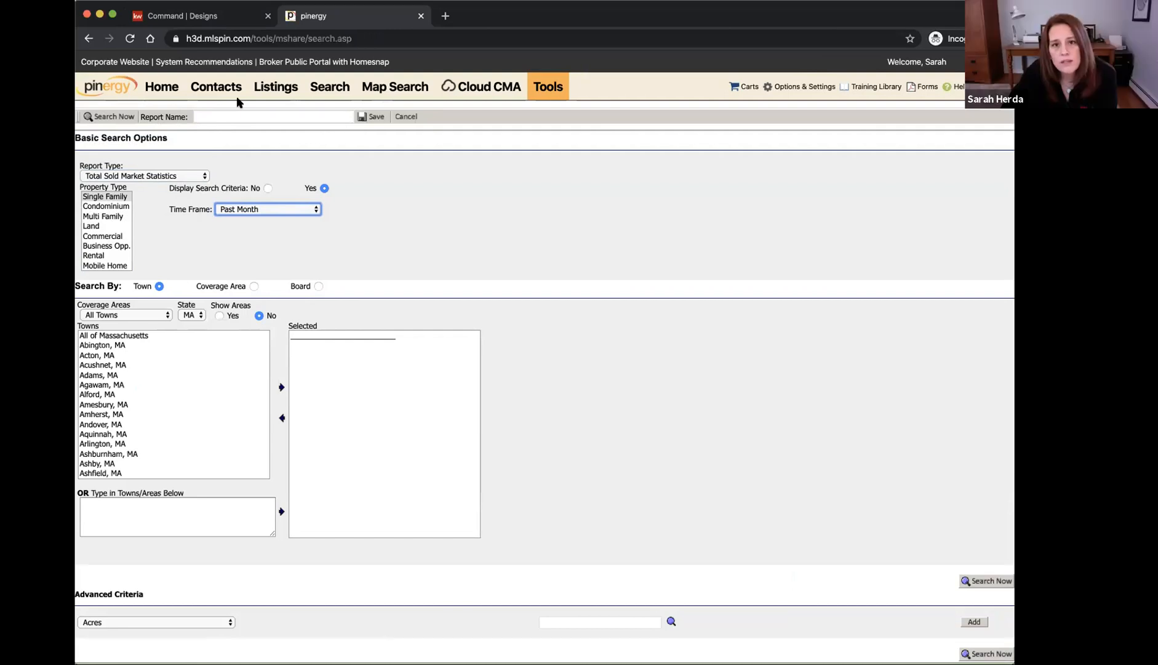
left_click(543, 91)
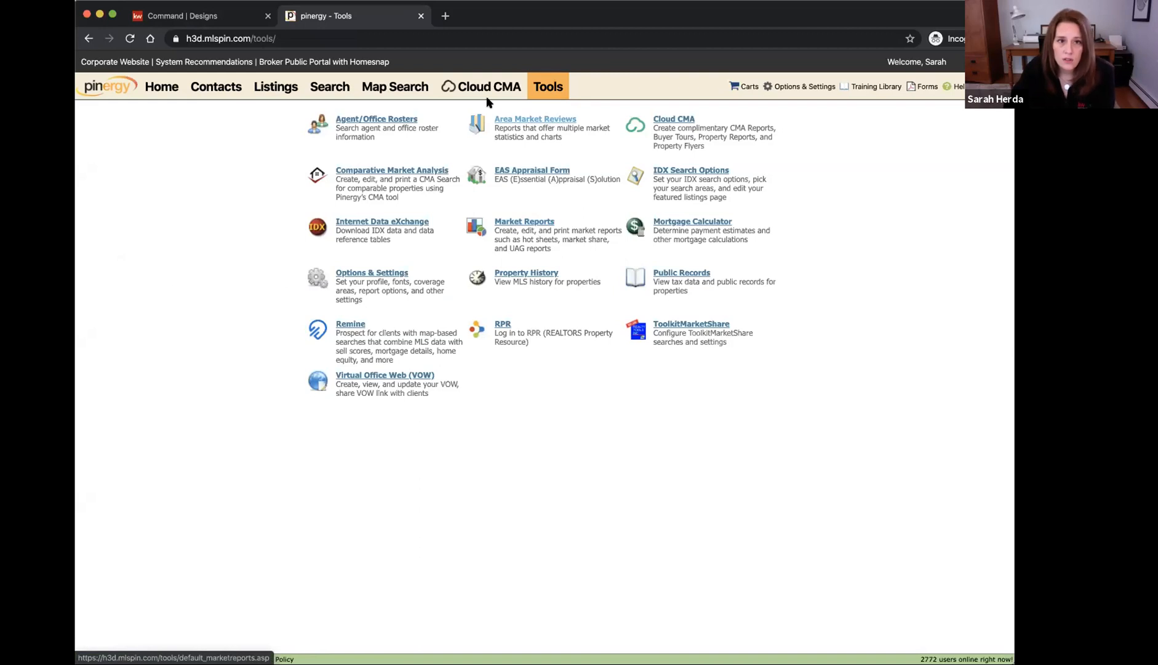
left_click(221, 18)
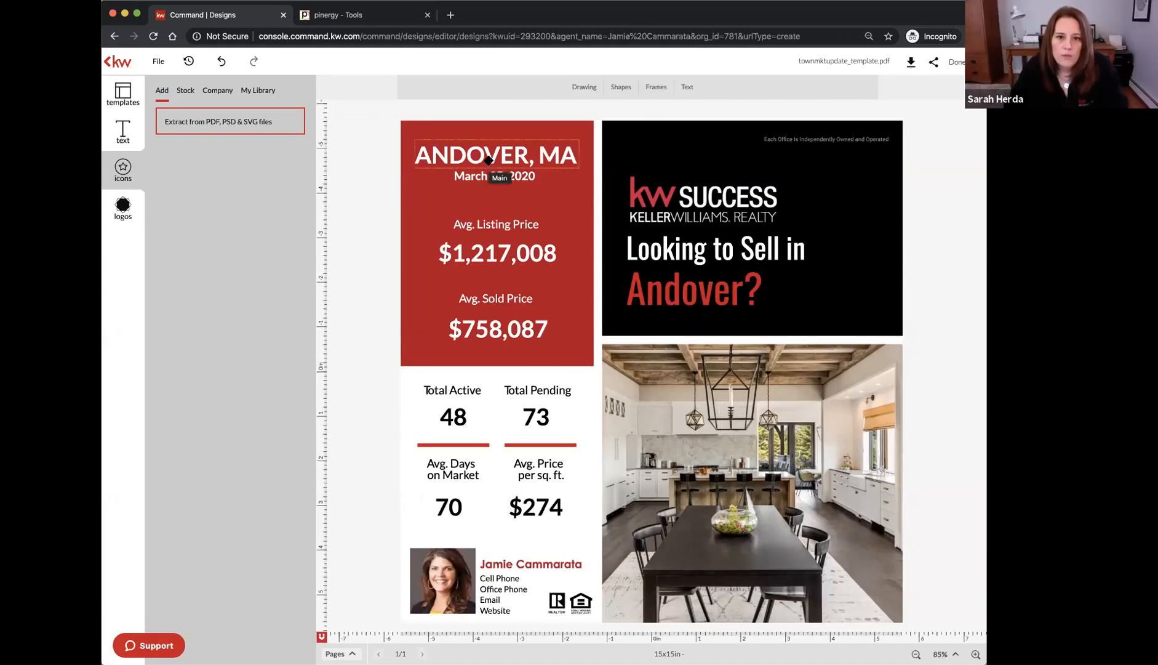
Nudge the ANDOVER, MA title and $758,087 price right and the date text left
left_click(700, 223)
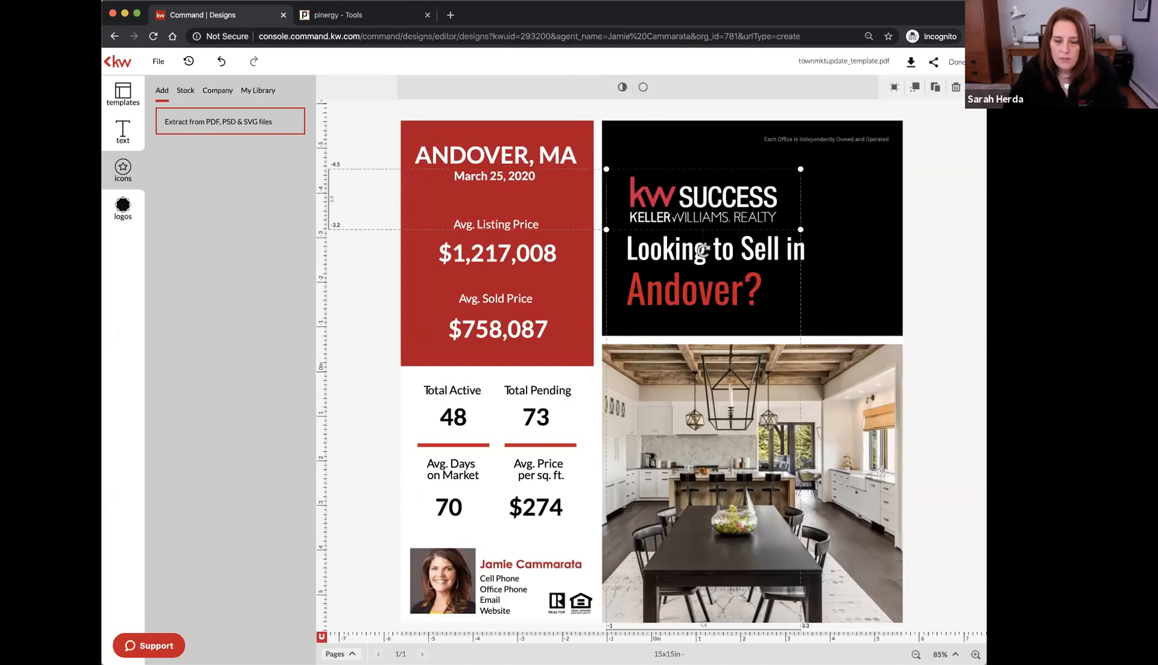
left_click(487, 158)
key("Right")
key("Right")
key("Right")
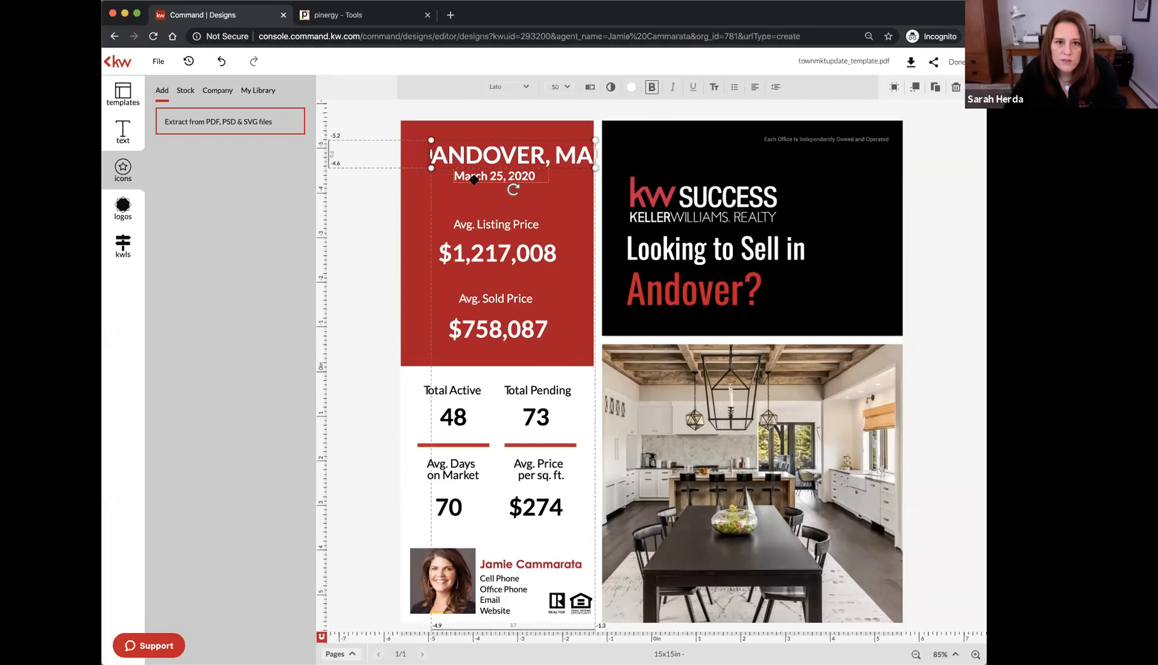
left_click(474, 180)
key("Left")
key("Left")
key("Left")
left_click(504, 264)
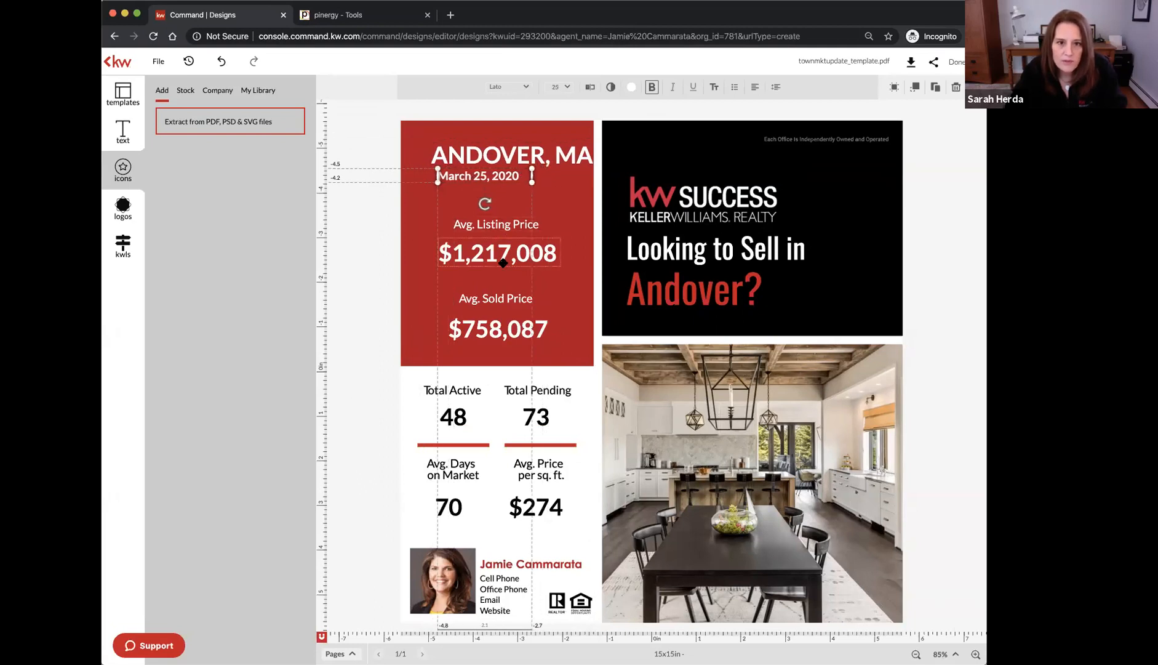
key("Left")
key("Left")
key("Left")
key("Left")
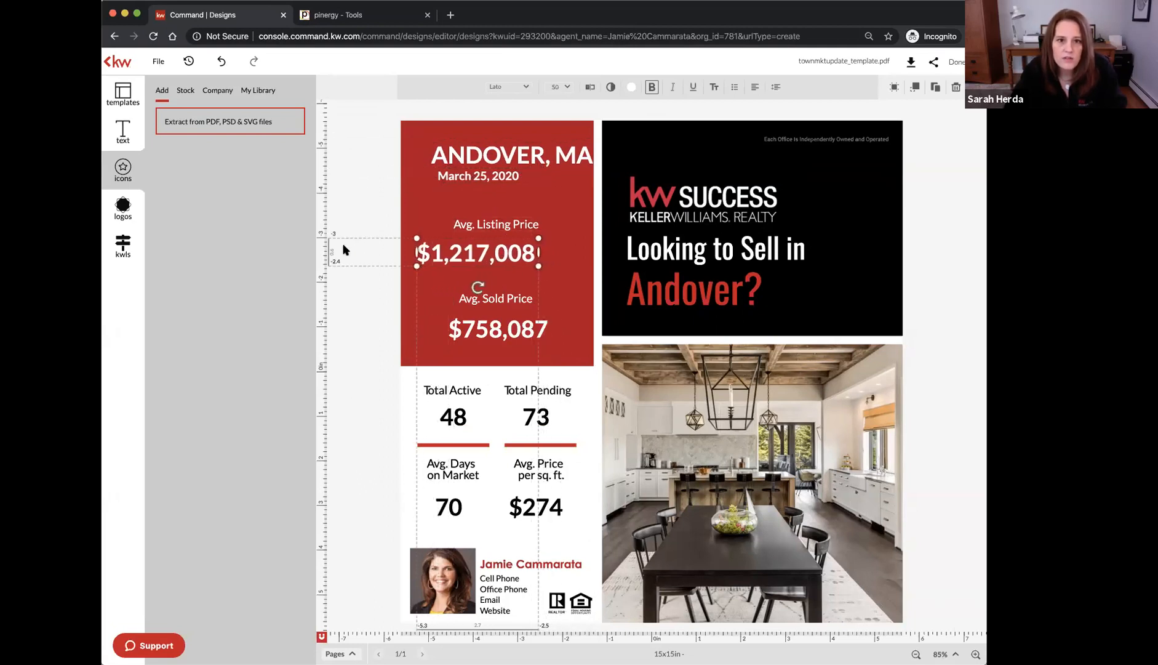
left_click(346, 250)
left_click(456, 317)
key("Right")
key("Right")
key("Right")
key("Right")
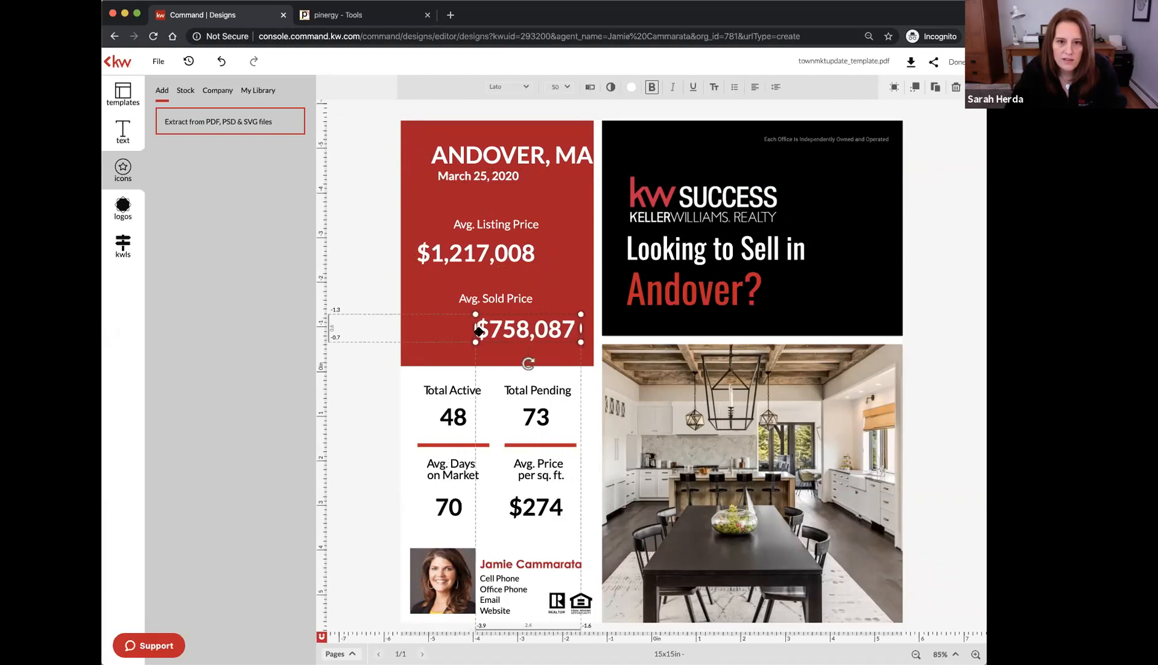
left_click(373, 288)
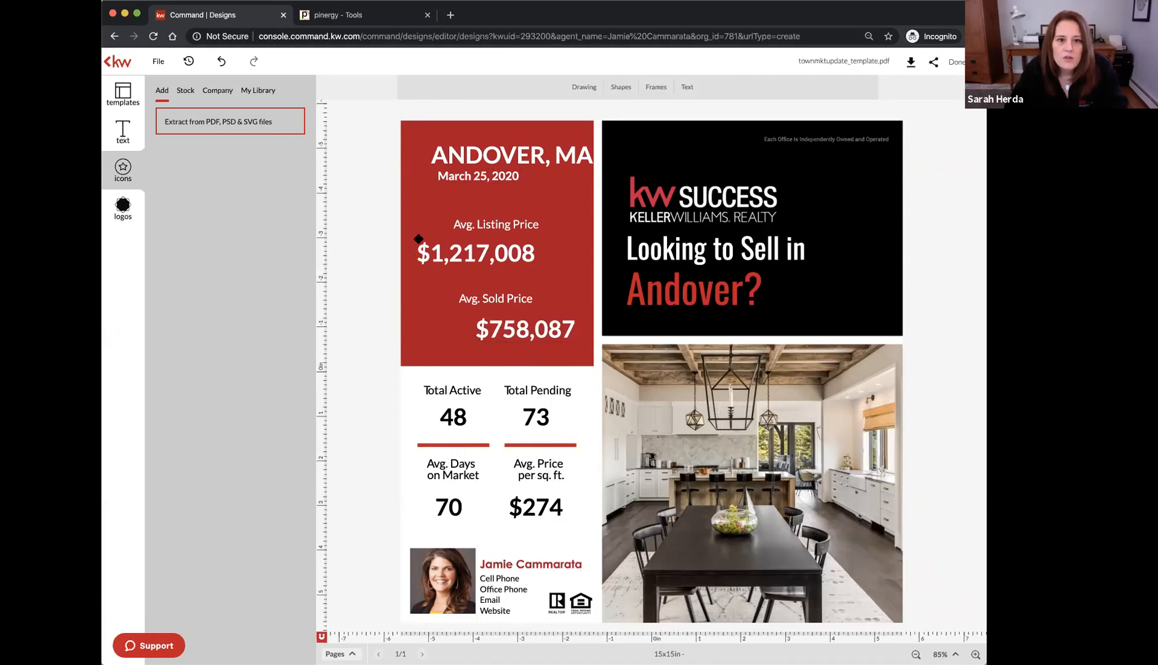
Multi-select the title, date, Avg. Listing Price and Avg. Sold Price labels, and $758,087
left_click(482, 157)
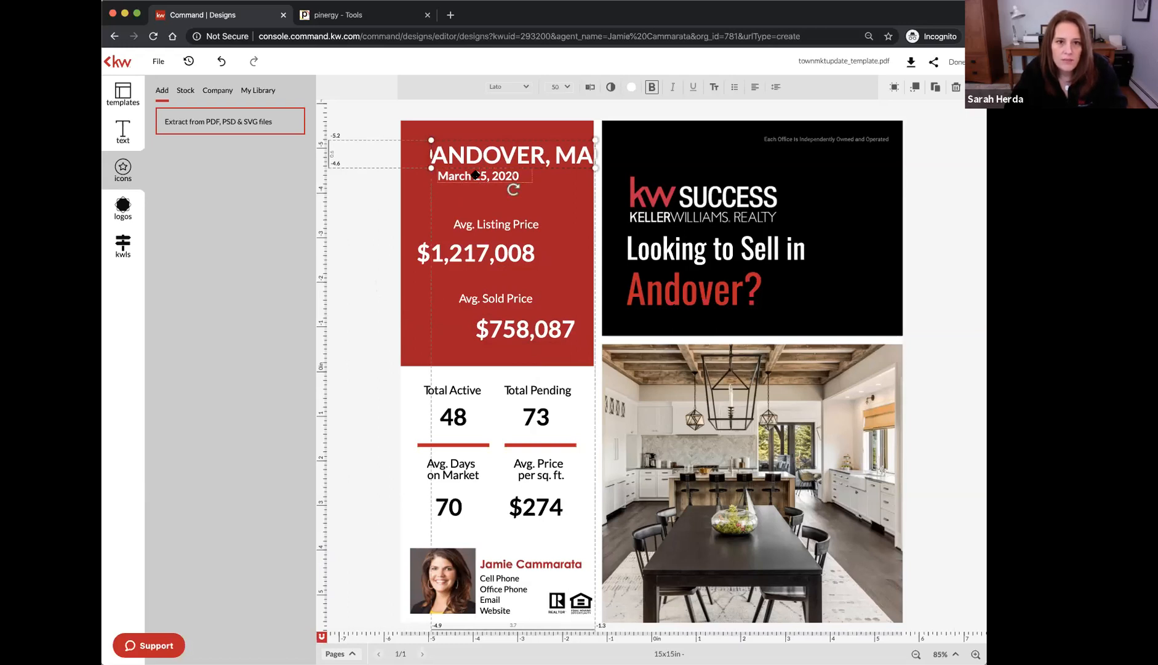
left_click(475, 175, "shift")
left_click(490, 227, "shift")
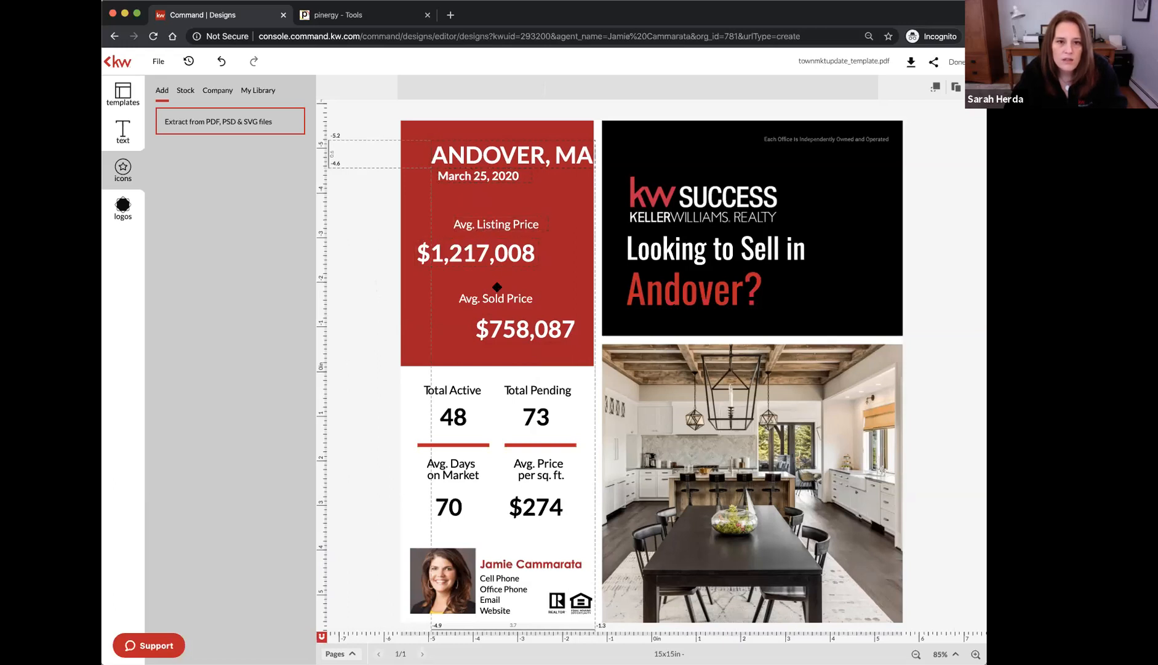
left_click(498, 296, "shift")
left_click(505, 330, "shift")
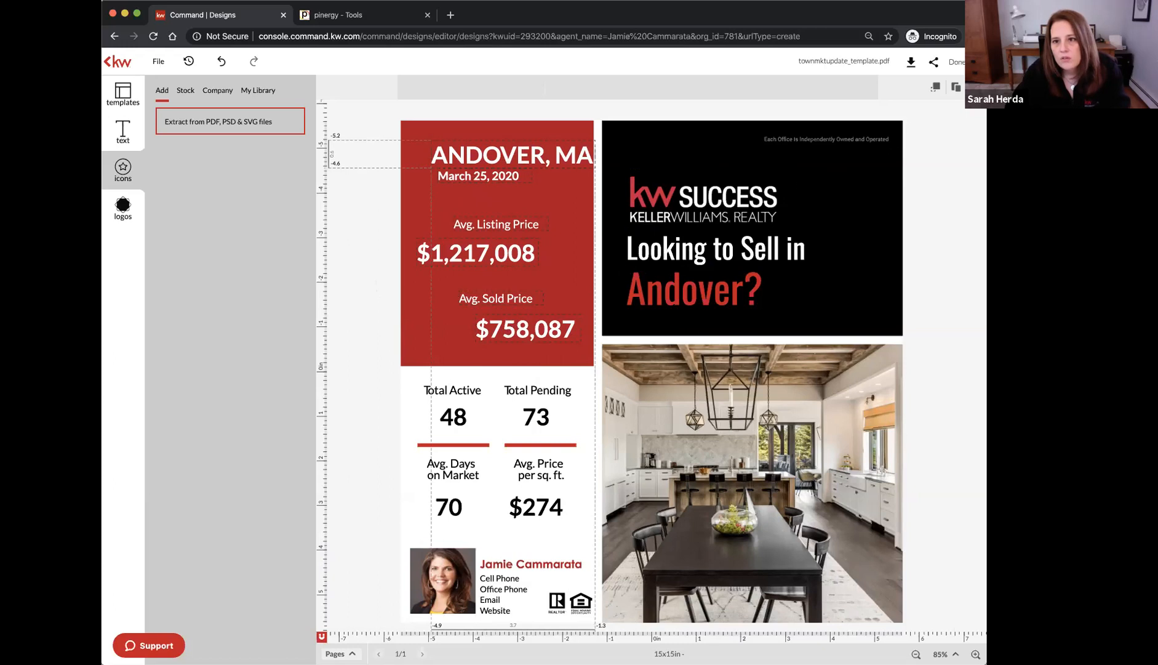
Centre the selected red-panel texts horizontally on each other, aligning relative to the selection
left_click(935, 89)
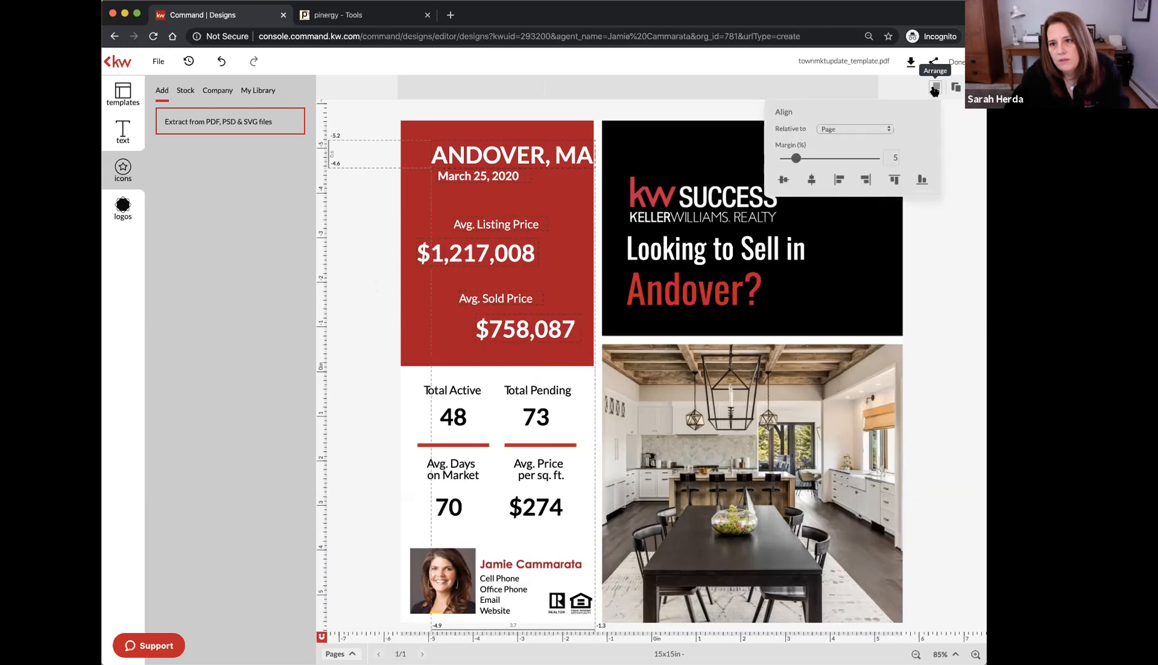
left_click(852, 129)
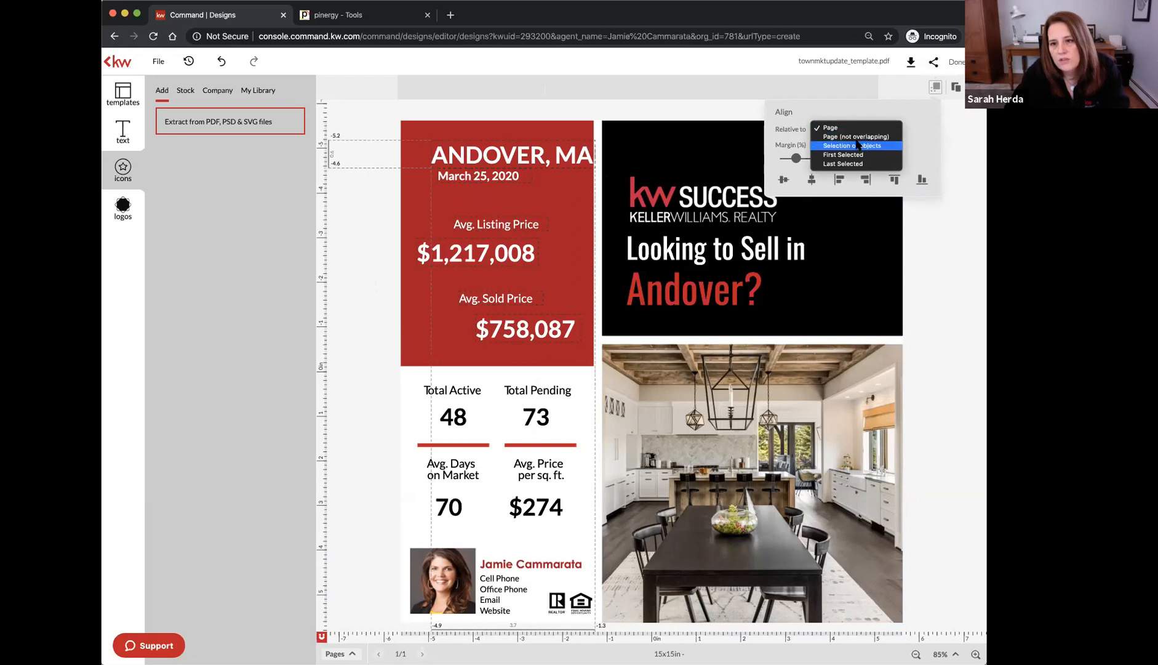
left_click(858, 146)
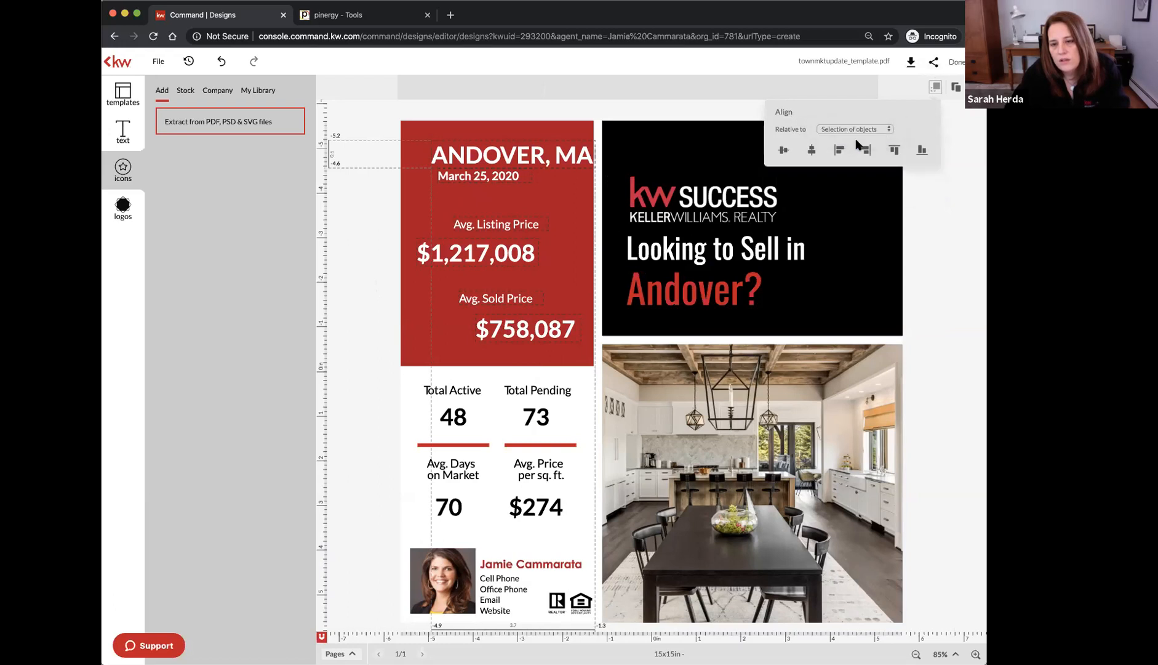
left_click(813, 151)
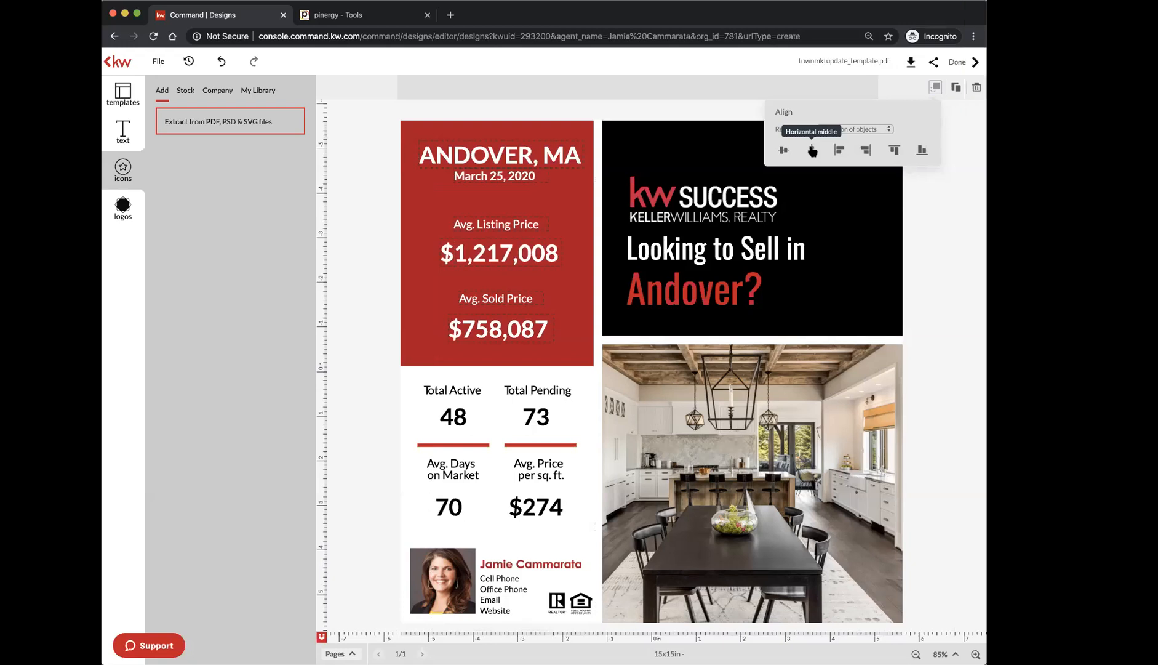
Switch alignment to the page, try left, then centre the red-panel texts horizontally and deselect
left_click(857, 129)
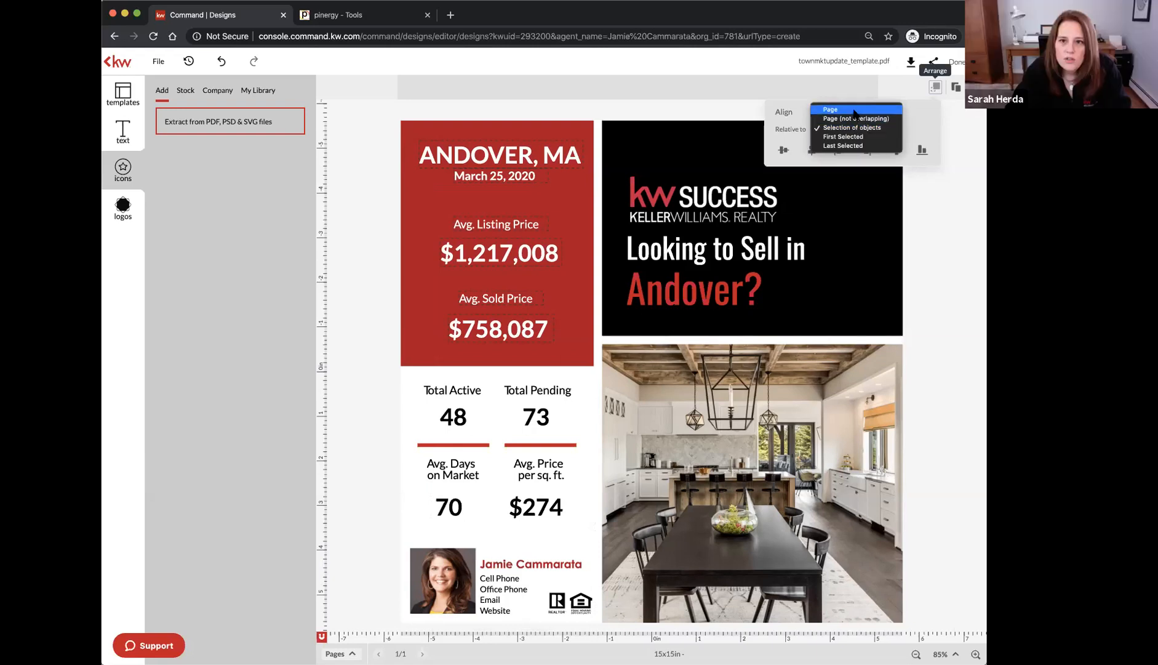
left_click(855, 111)
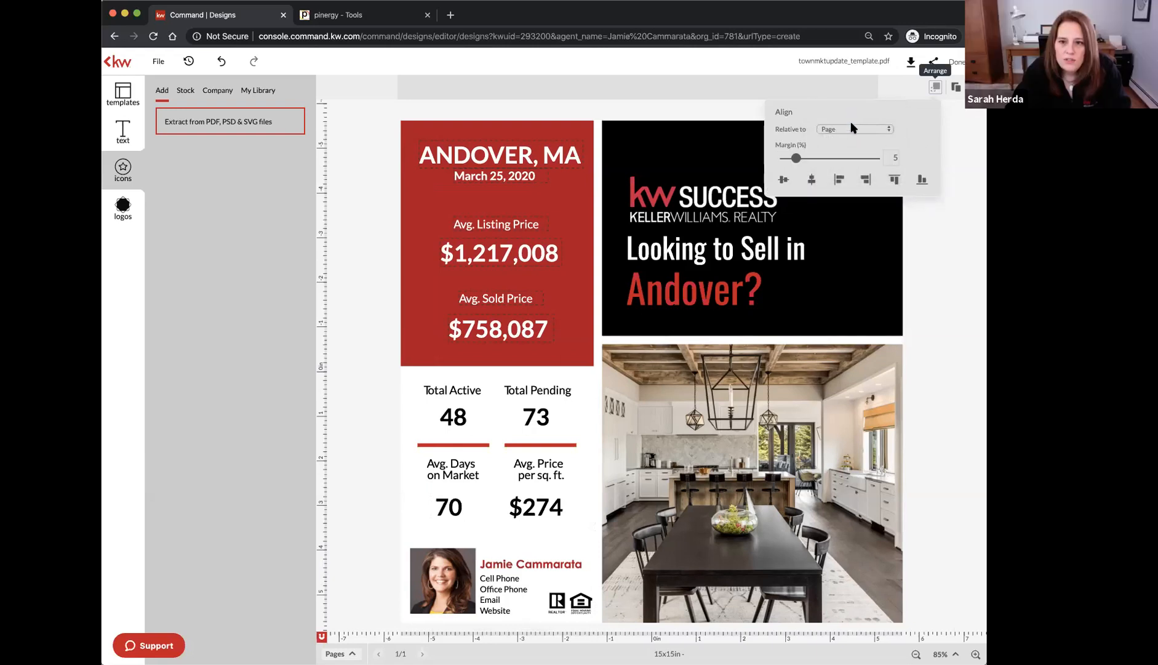
left_click(838, 183)
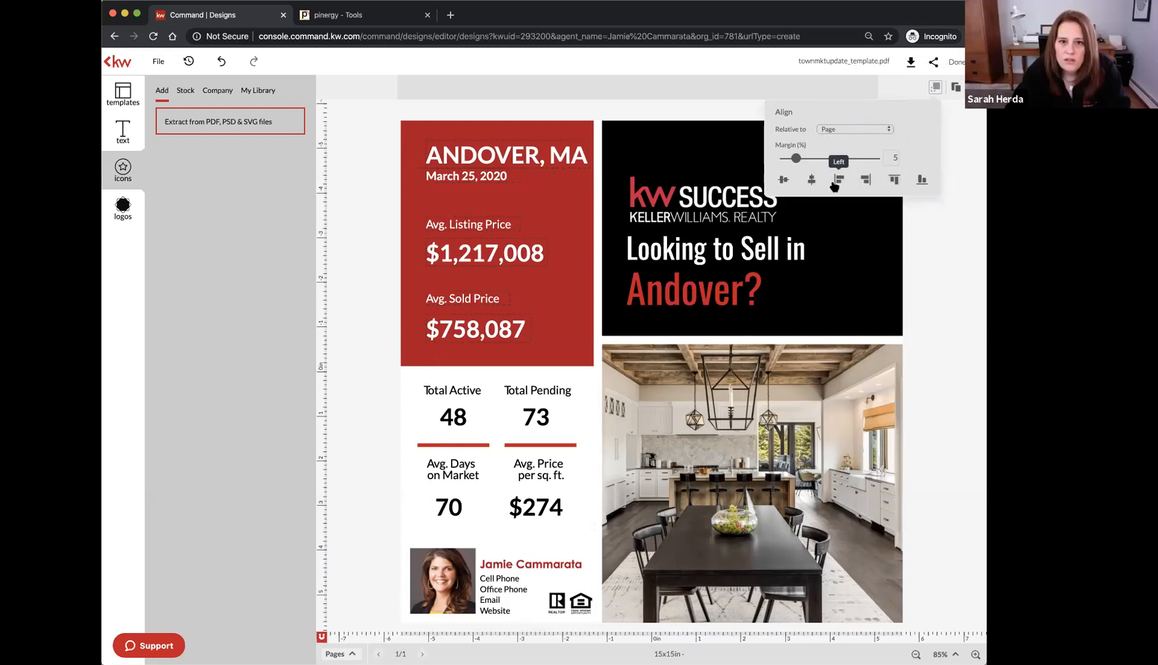
left_click(810, 182)
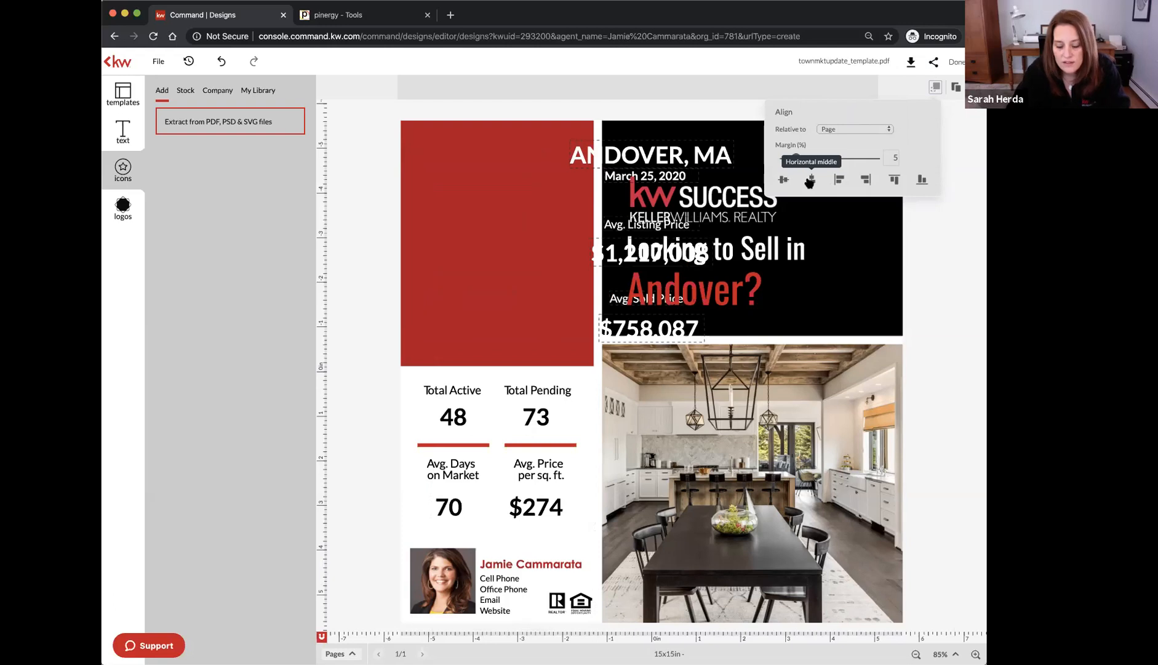
left_click(810, 181)
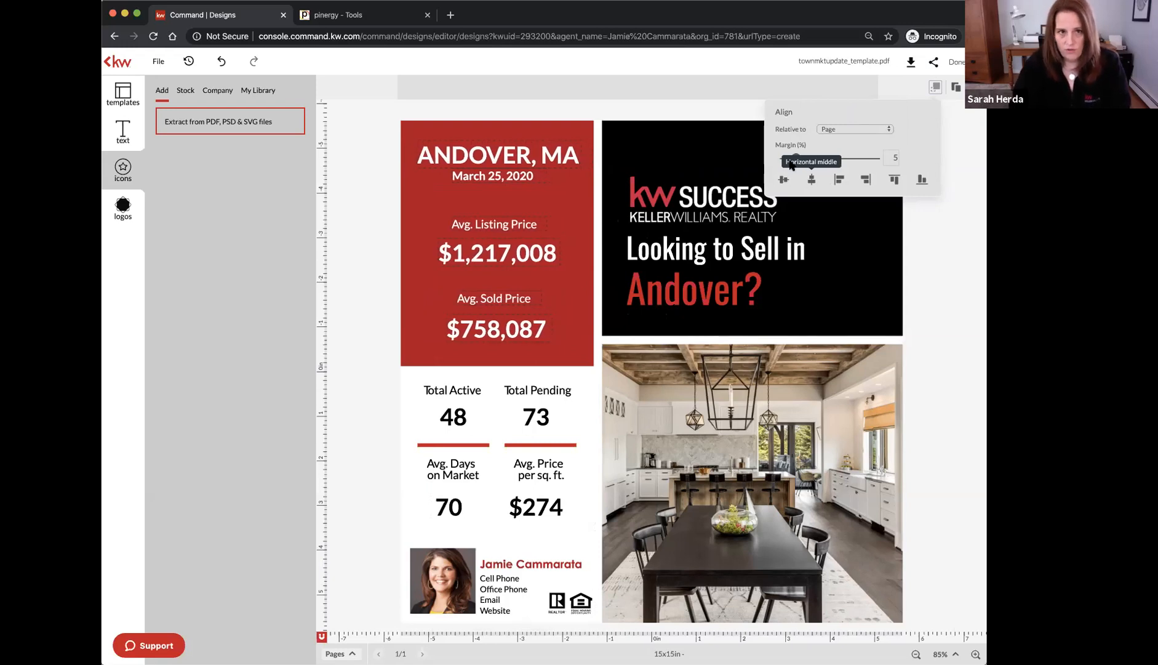
left_click(348, 97)
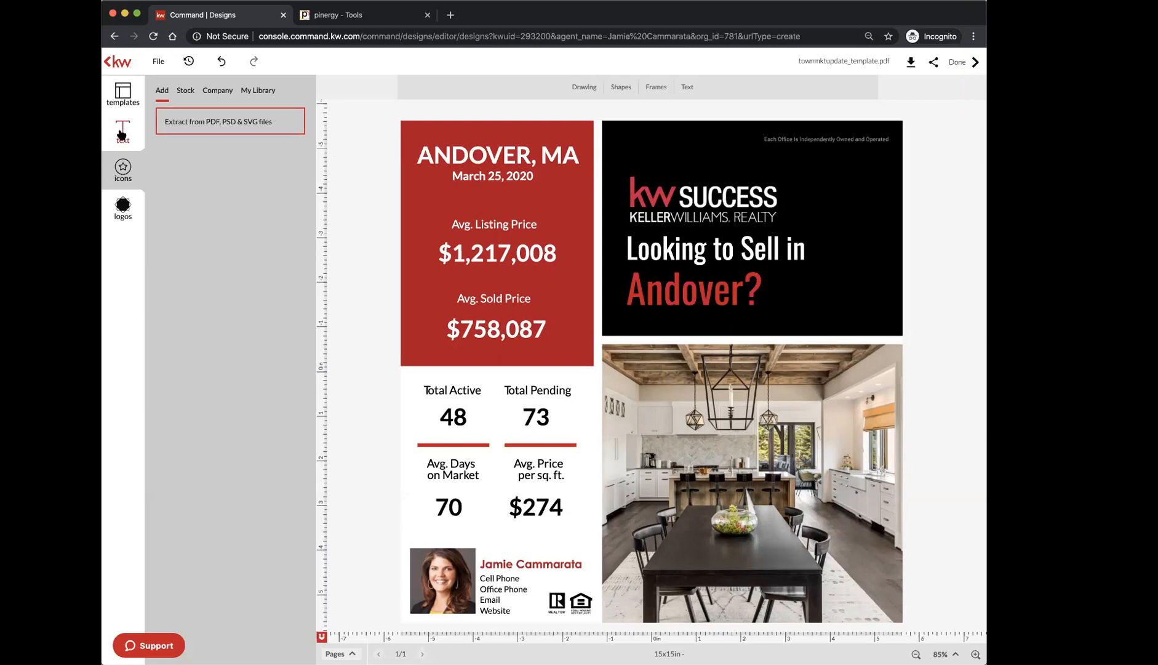
Show the templates panel, then finish editing the Andover flyer with Done to save changes
left_click(116, 93)
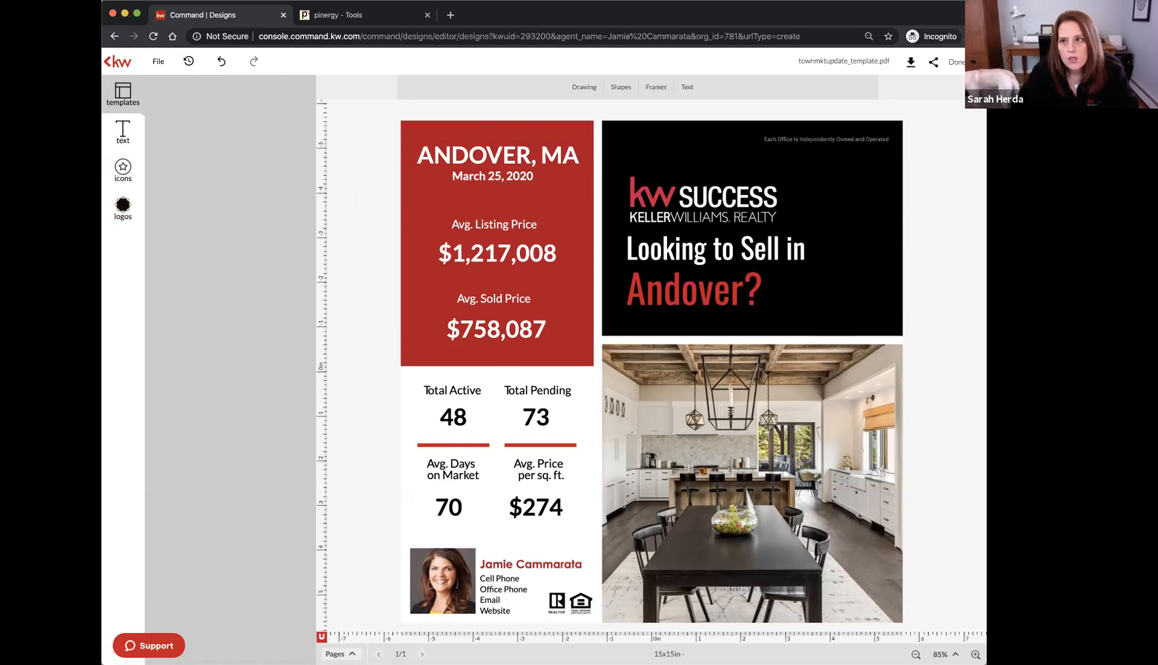
left_click(957, 63)
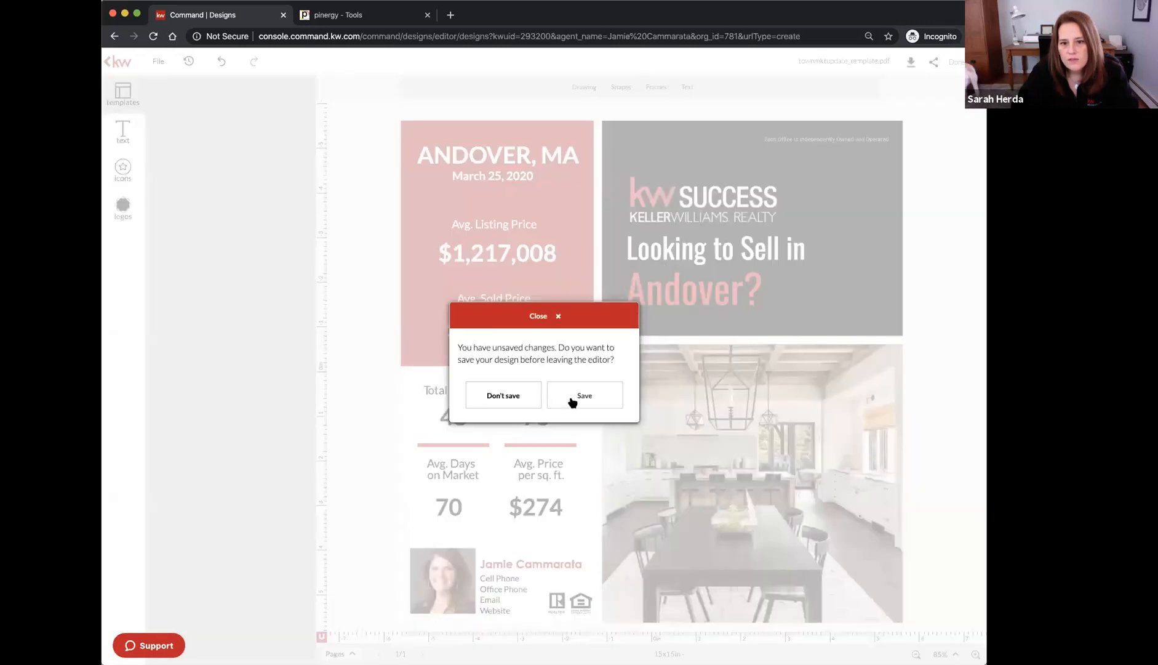
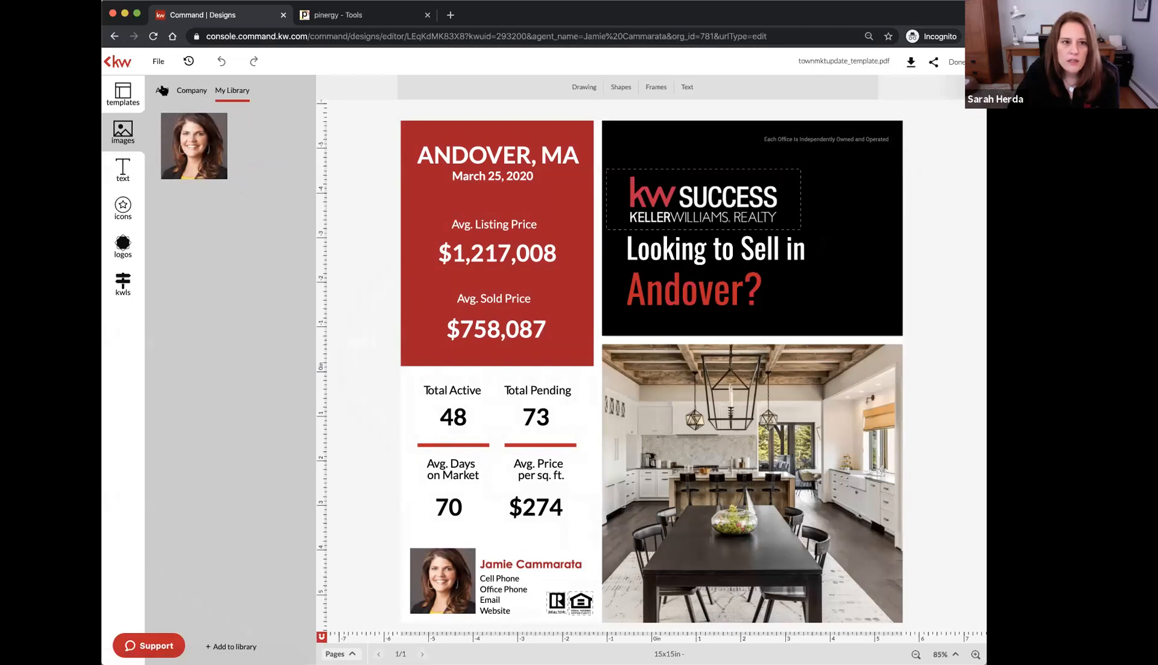
Show the Add upload sources and the flyer's imported images in the images panel
left_click(162, 91)
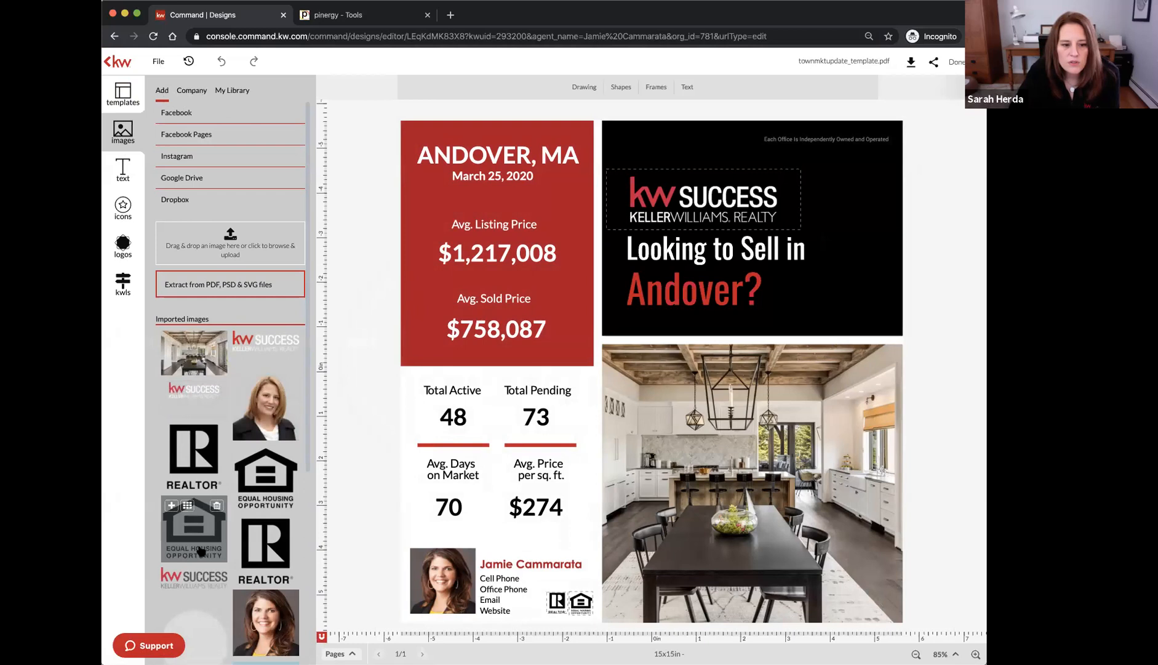
Upload the coffee-and-laptop Market Update image file
scroll(229, 525, "down", 5)
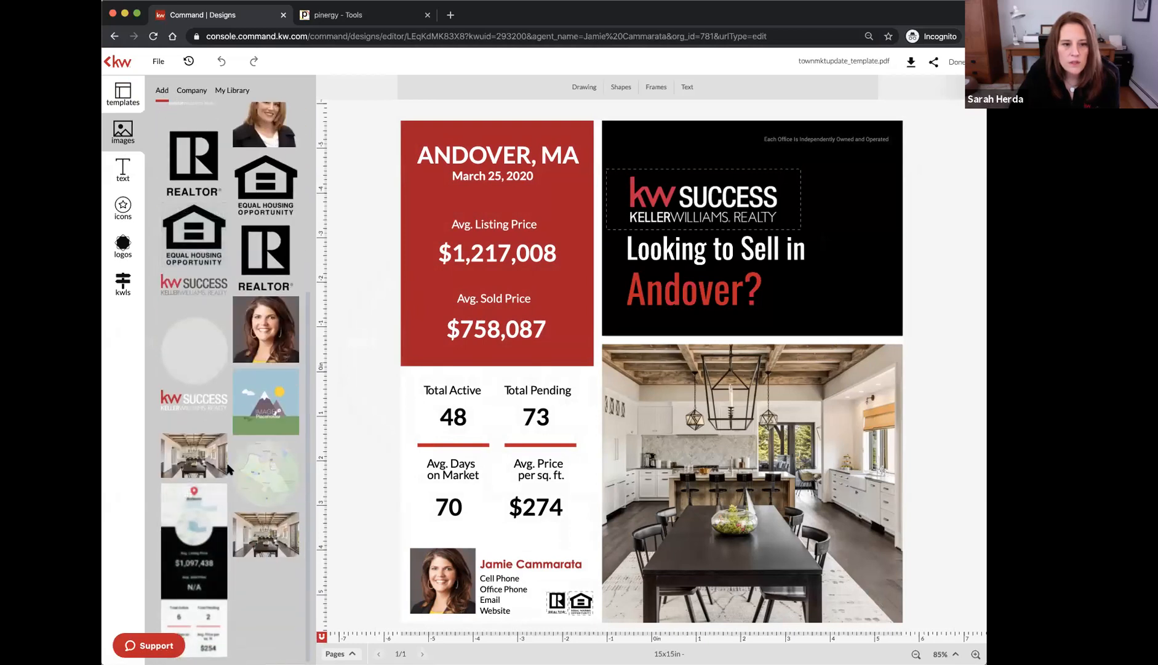
scroll(229, 486, "up", 5)
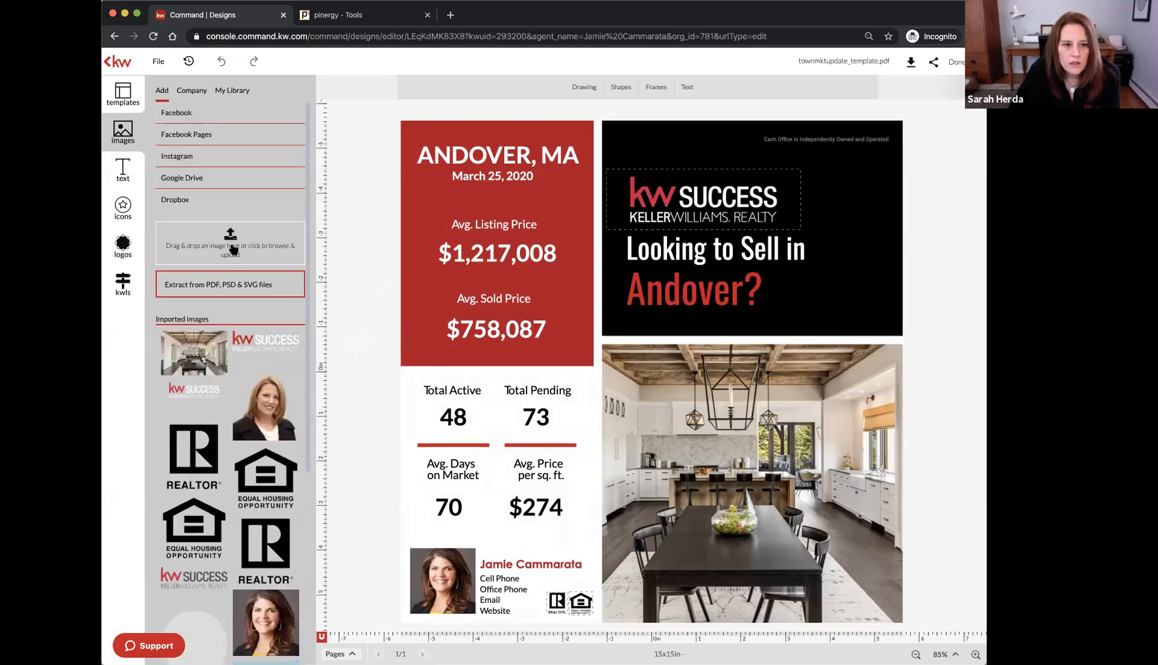
left_click(226, 244)
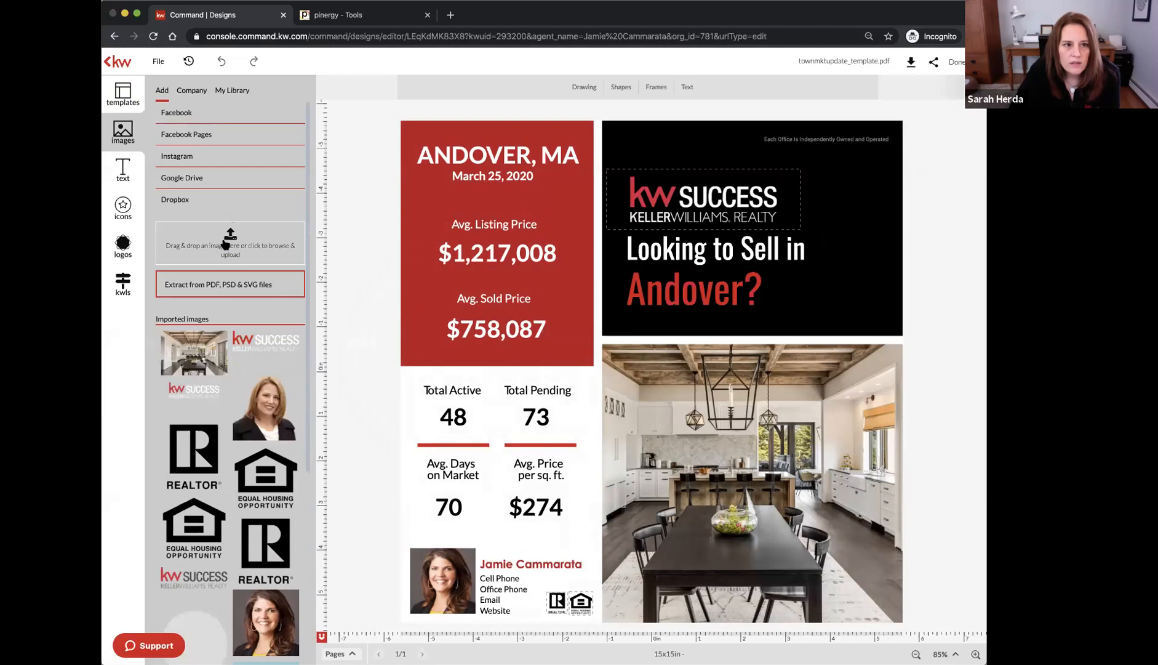
double_click(517, 94)
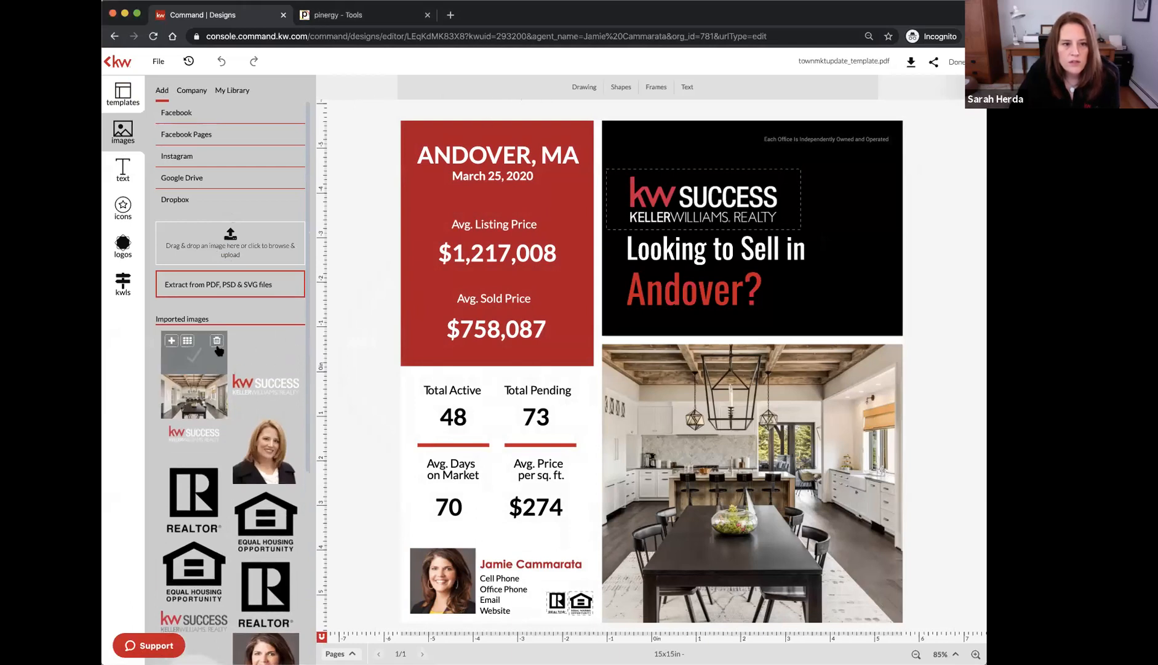
Swap the kitchen photo for the coffee image and slide it right to fill the frame
left_click(660, 381)
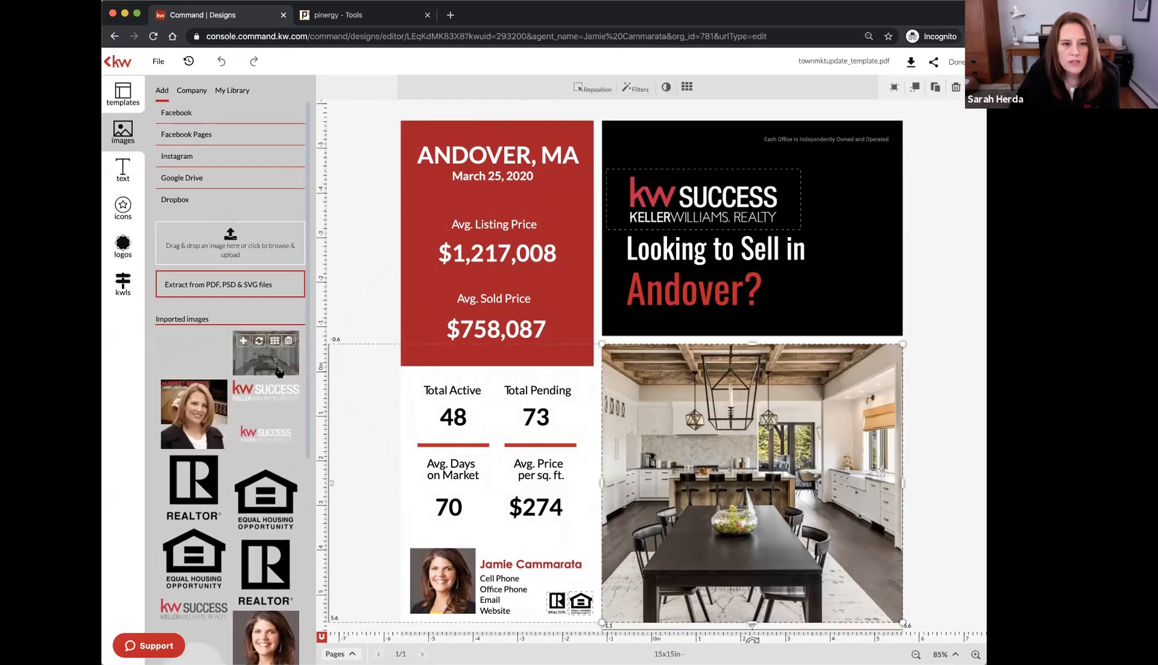
left_click_drag(227, 371, 756, 444)
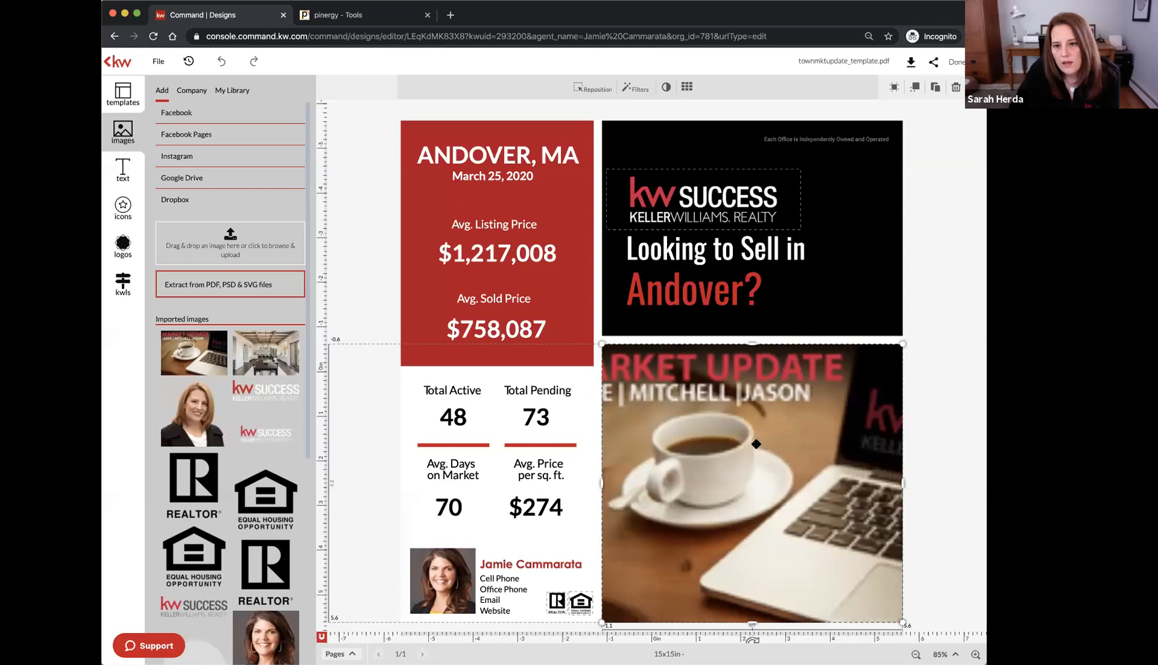
double_click(757, 443)
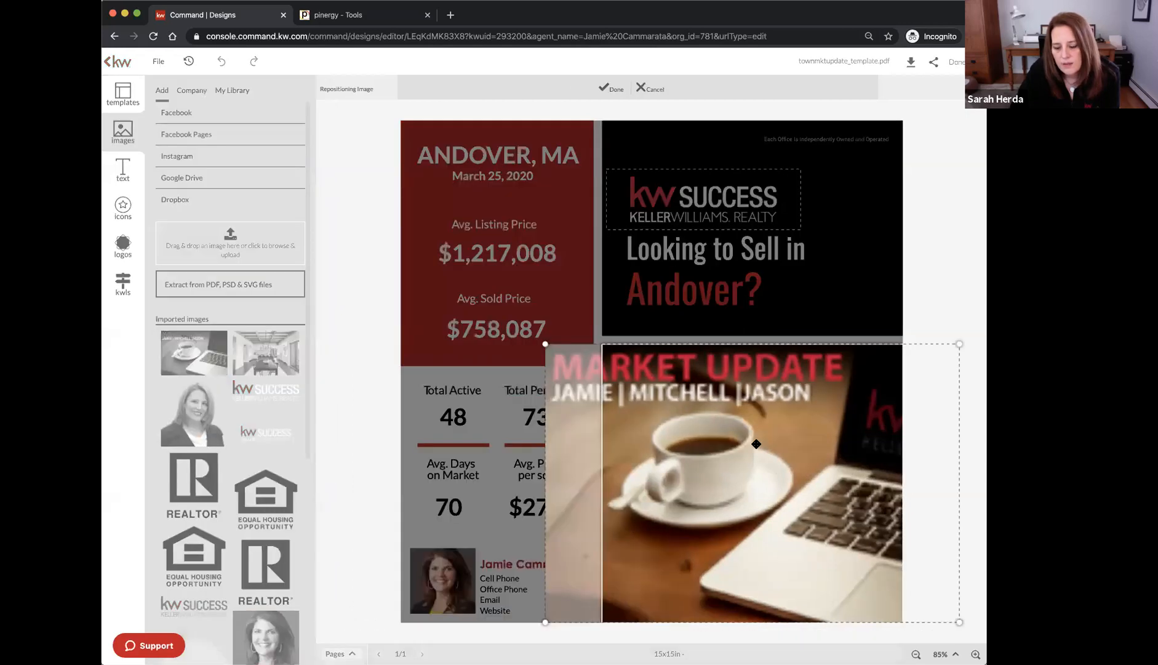
left_click_drag(776, 421, 832, 421)
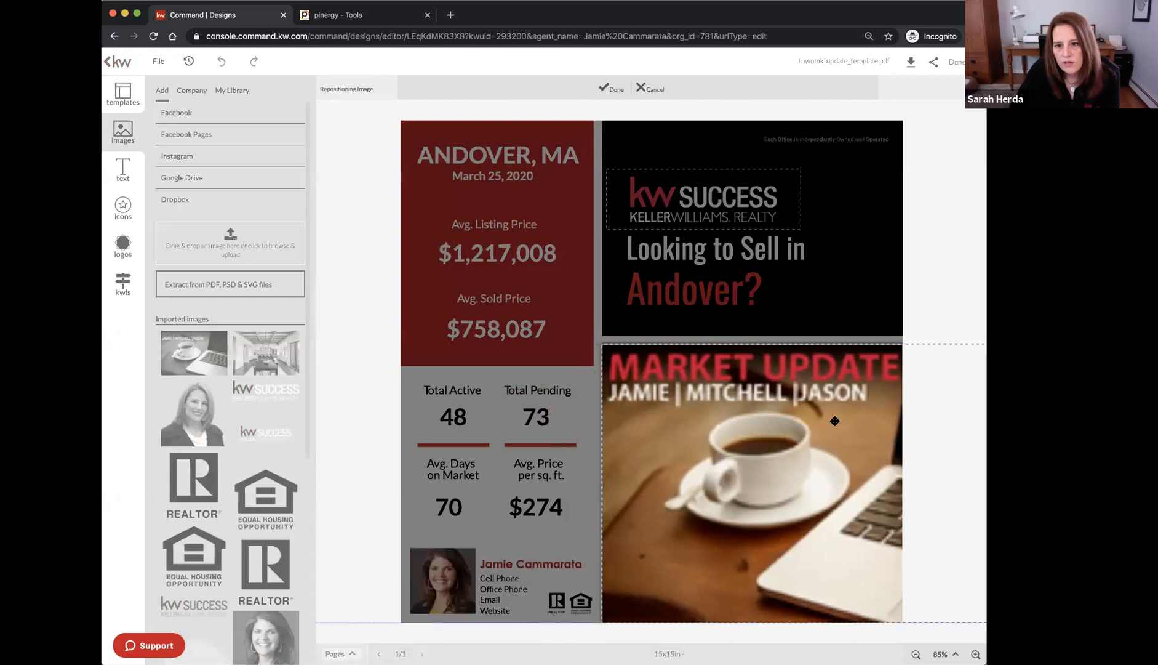
left_click(945, 261)
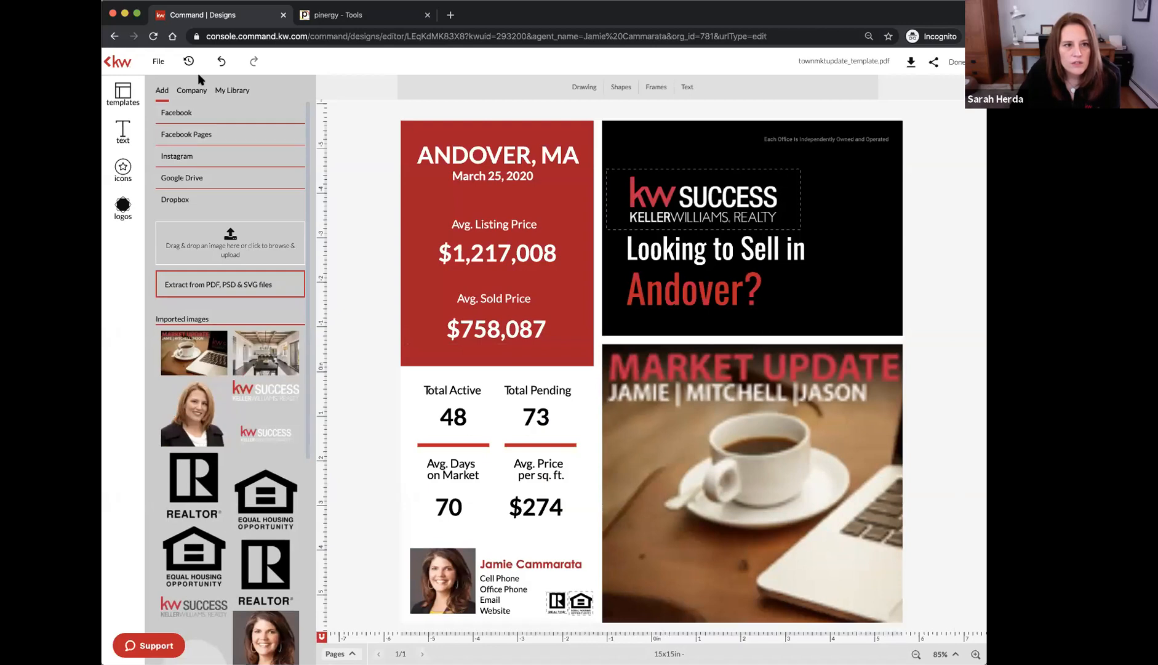
Undo the coffee-image swap, restore the '4 minutes ago' version, and return to the templates panel
left_click(222, 61)
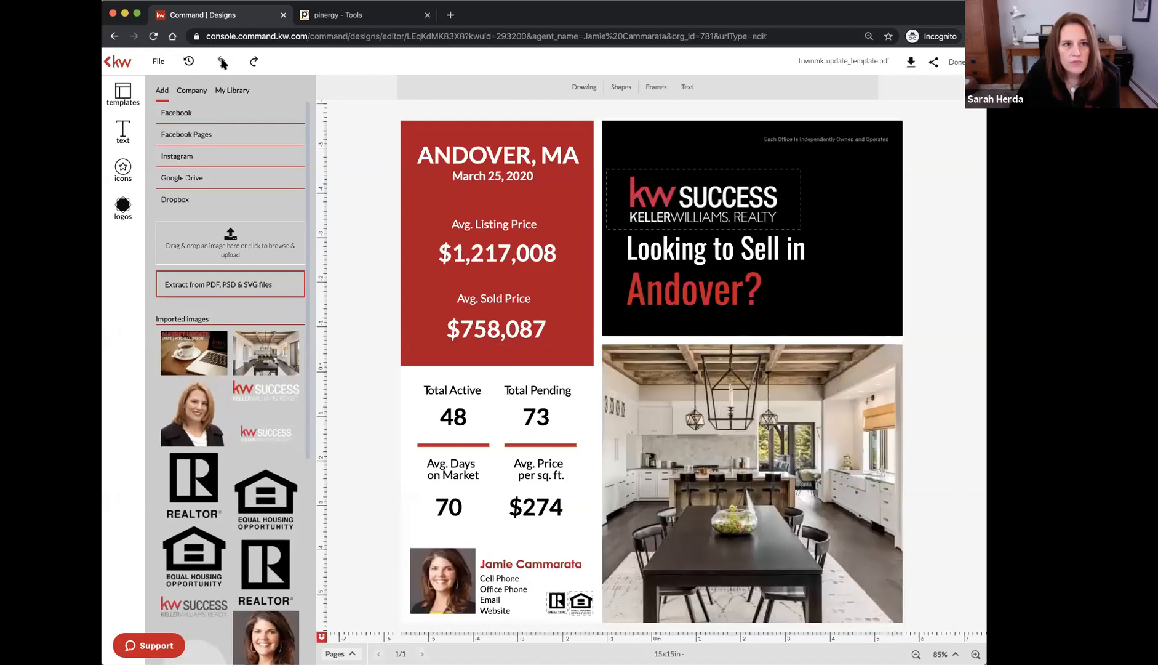
left_click(189, 61)
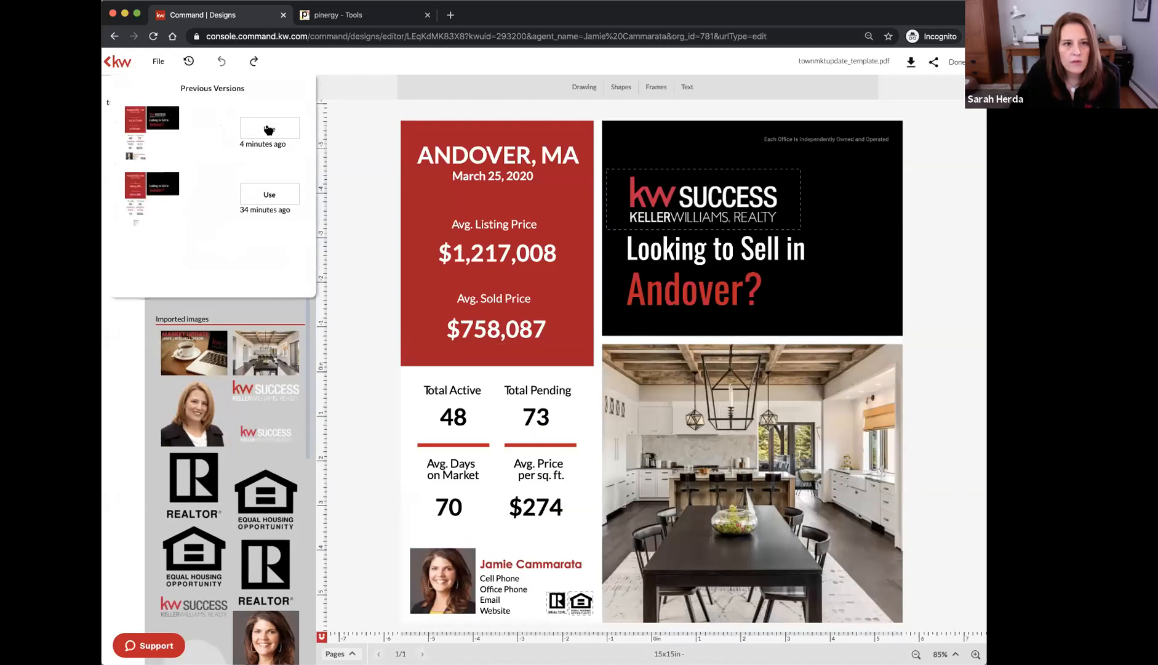
left_click(268, 129)
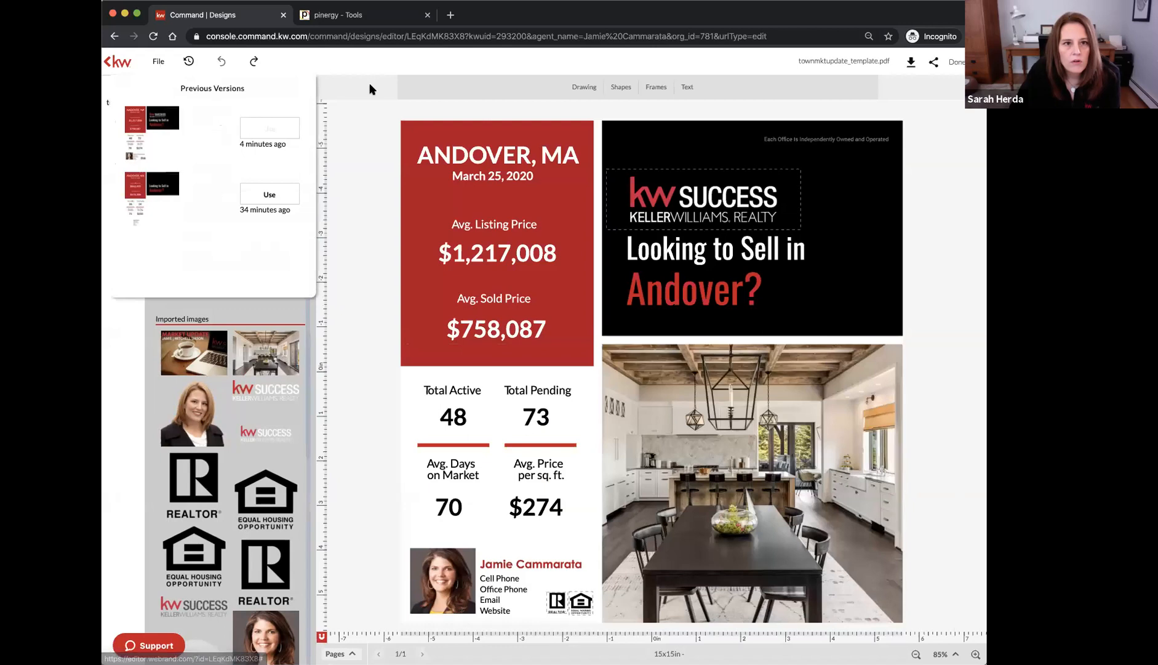
left_click(369, 89)
left_click(122, 94)
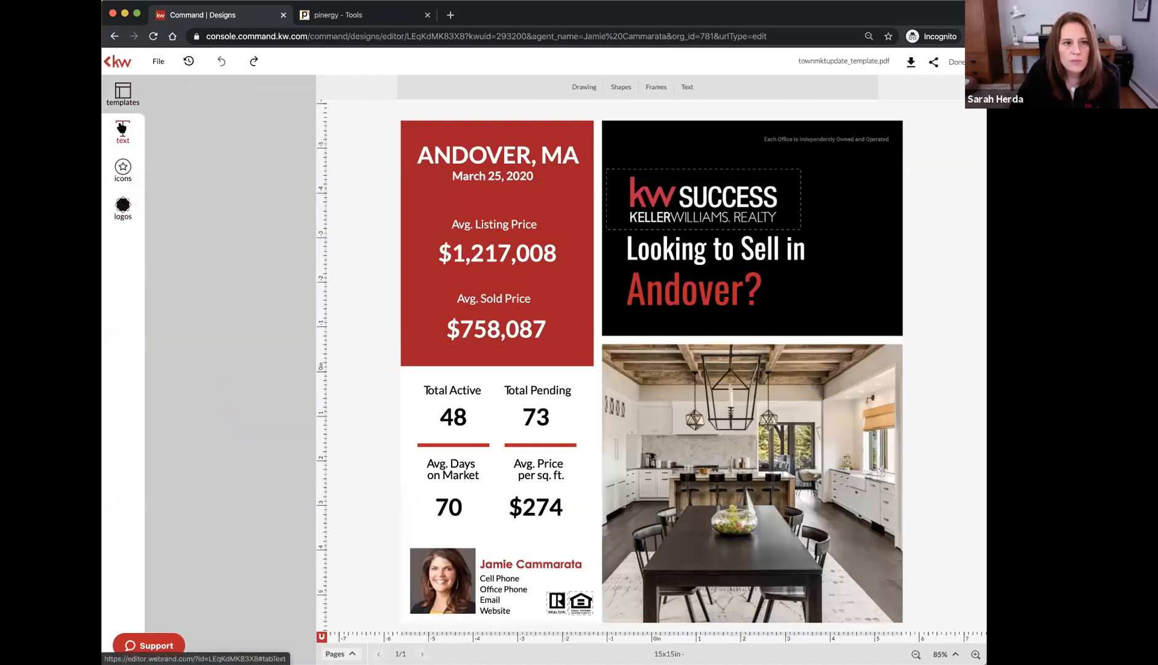
left_click(122, 127)
left_click(120, 97)
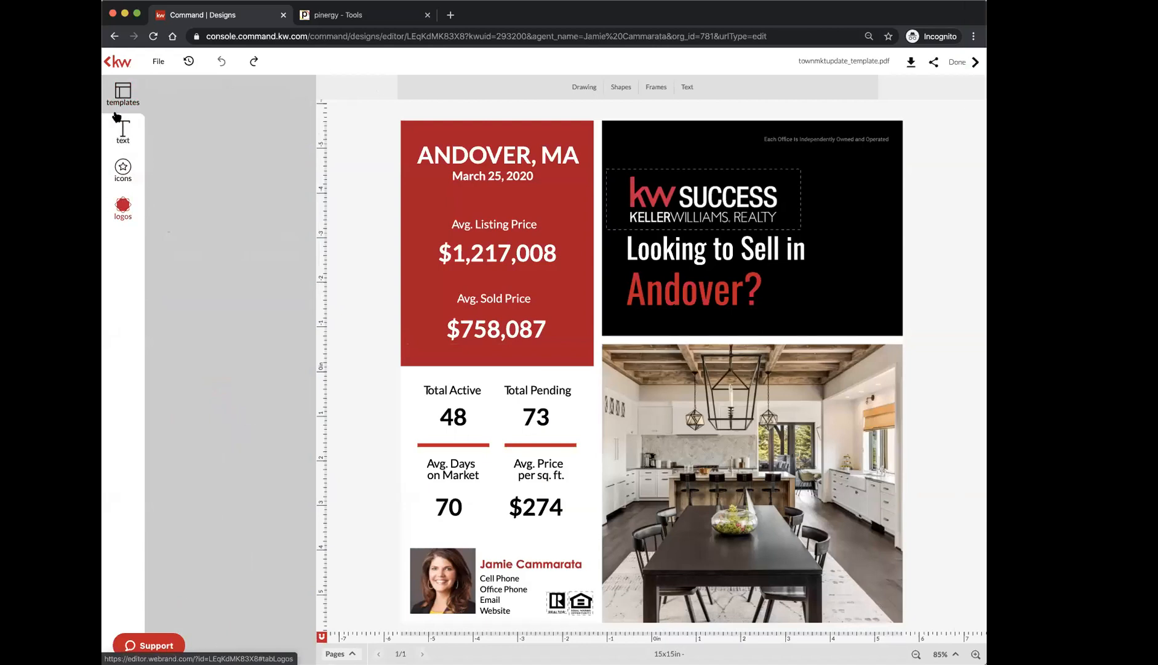
Close the editor with Done and reopen townmktupdate_template.pdf from My Design Templates
left_click(958, 64)
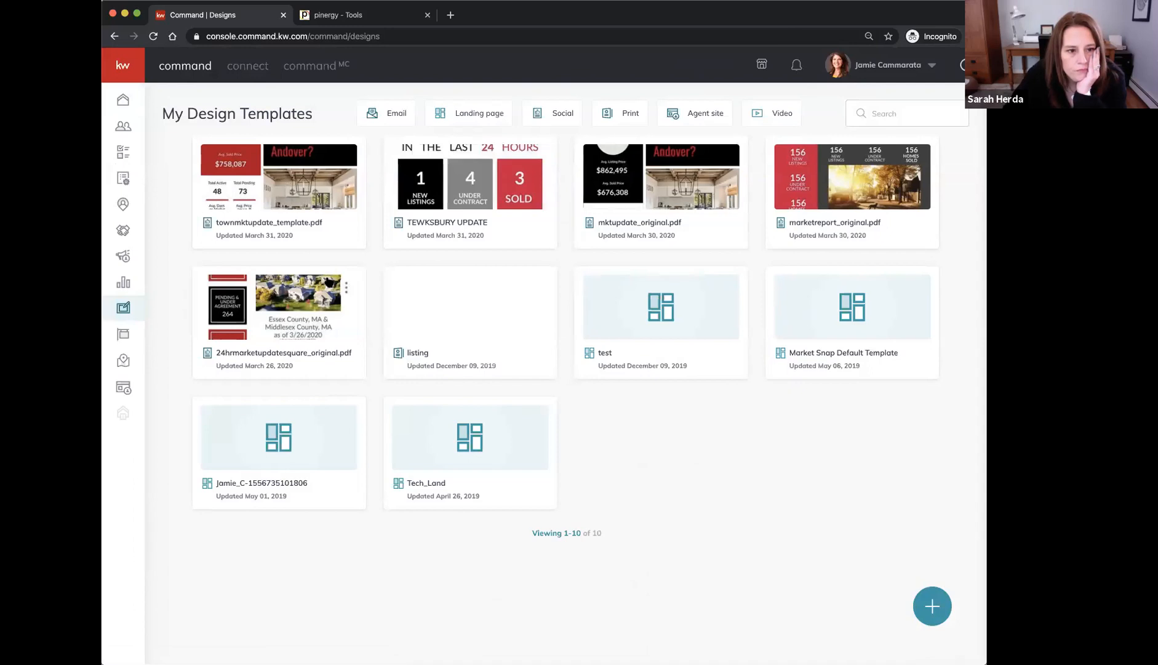
left_click(260, 200)
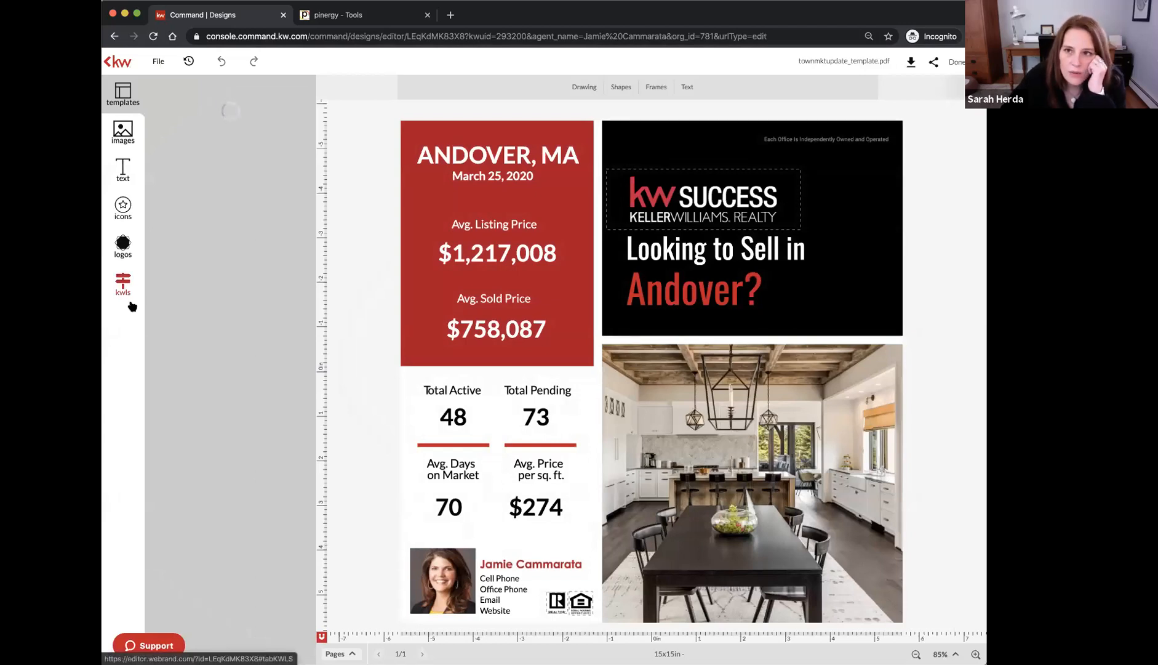
Search KW listings by the Epping, NH property's street address
left_click(121, 292)
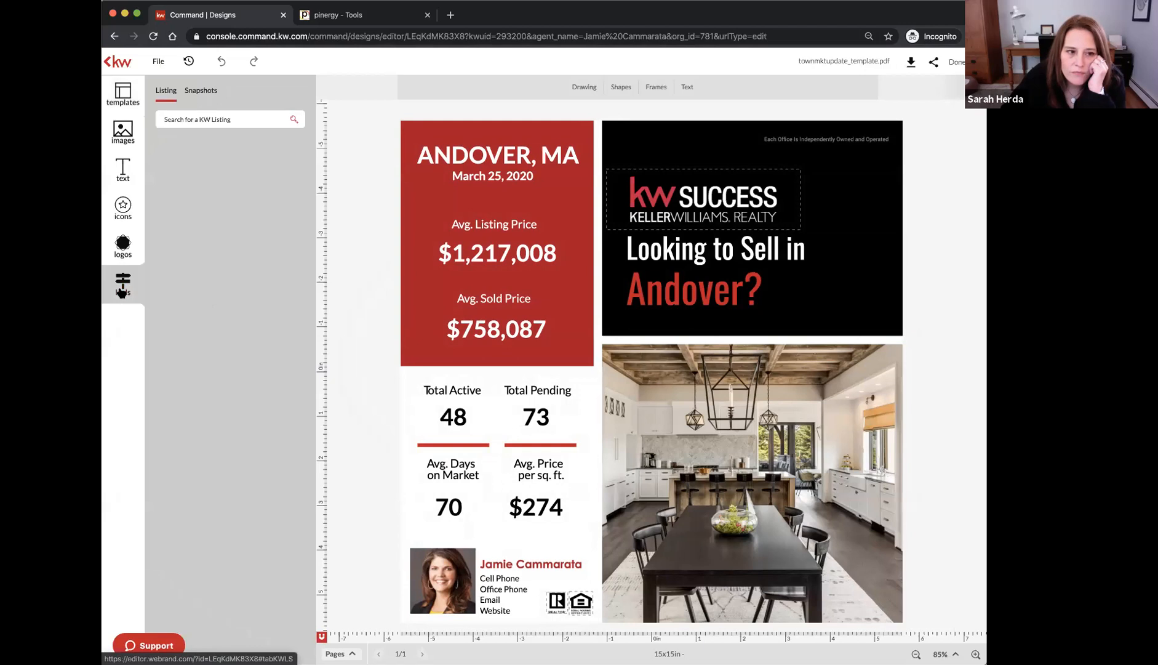
left_click(222, 119)
left_click(223, 120)
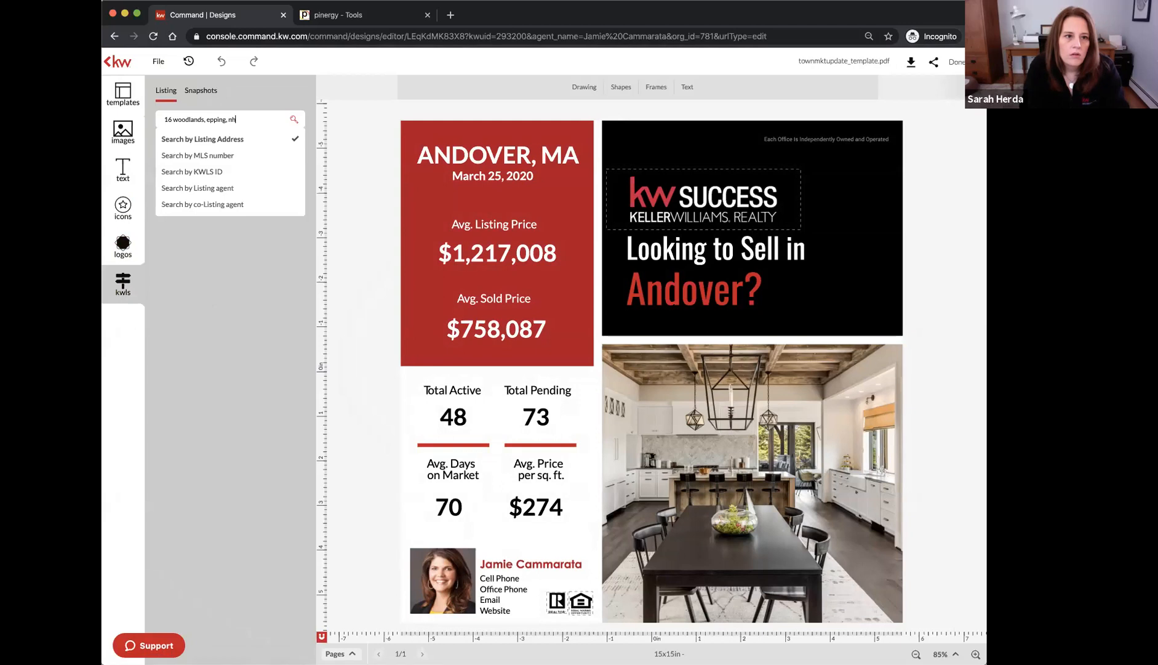
key("Return")
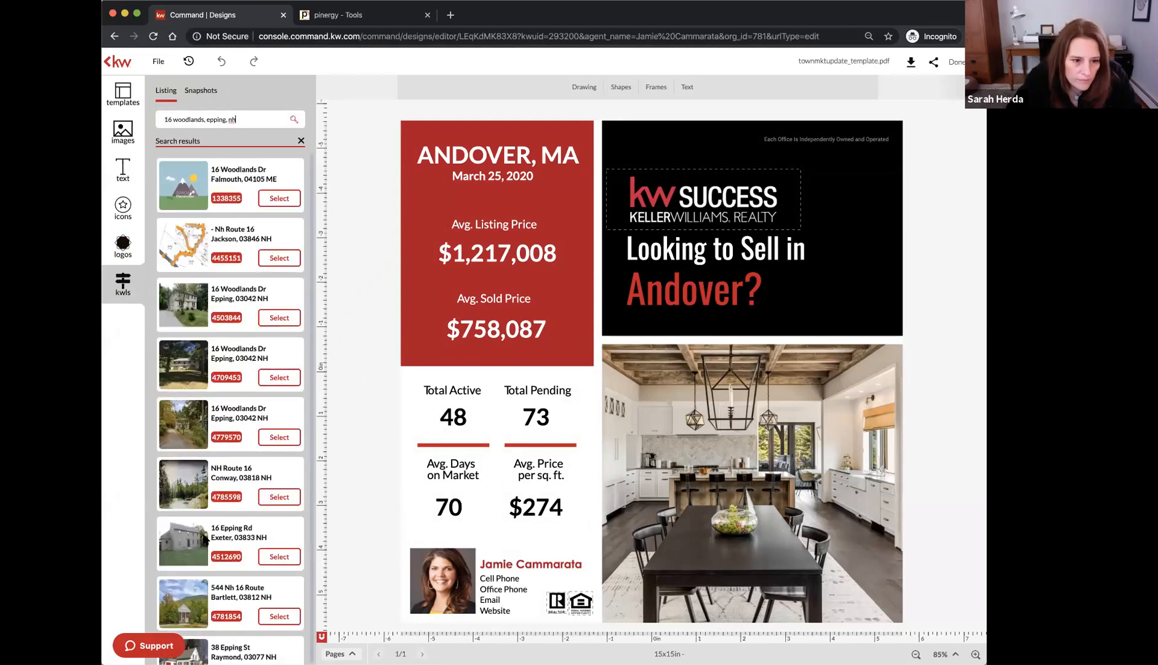
Select the Epping, NH listing and browse its photos
scroll(205, 538, "down", 3)
left_click(279, 358)
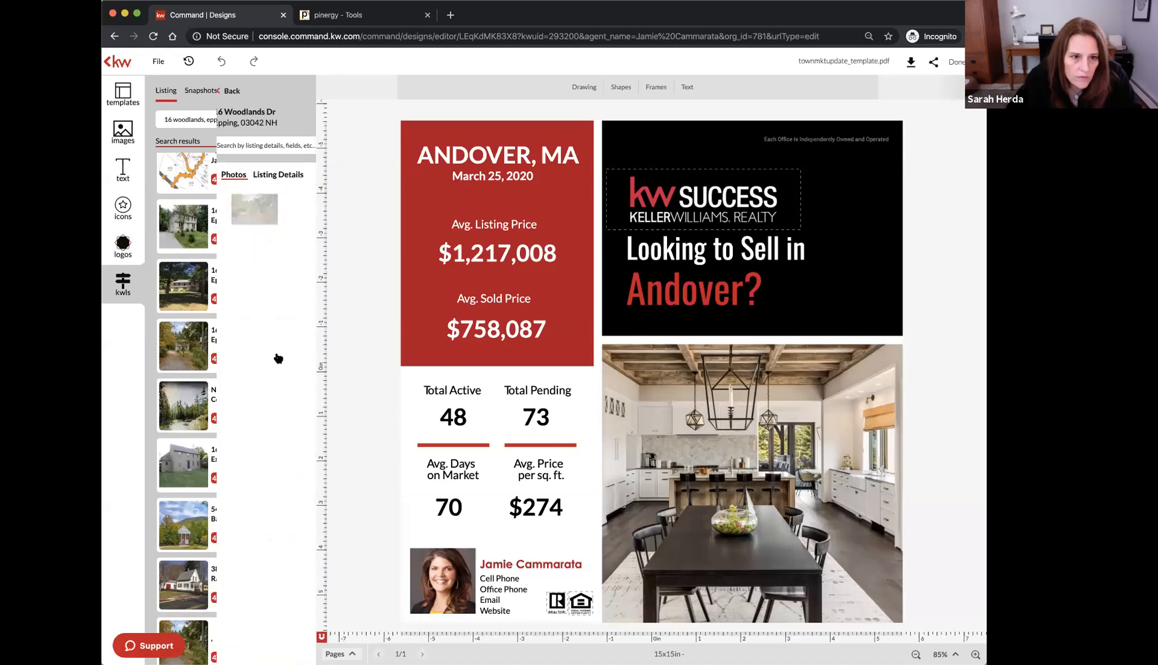
mouse_move(274, 301)
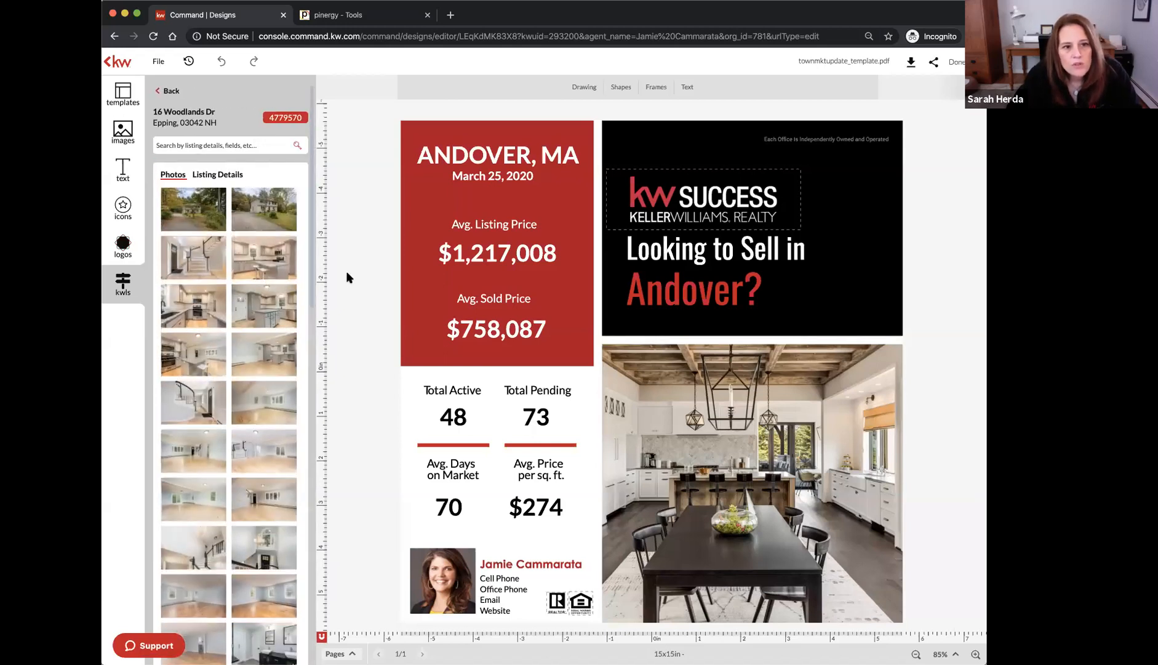
mouse_move(219, 411)
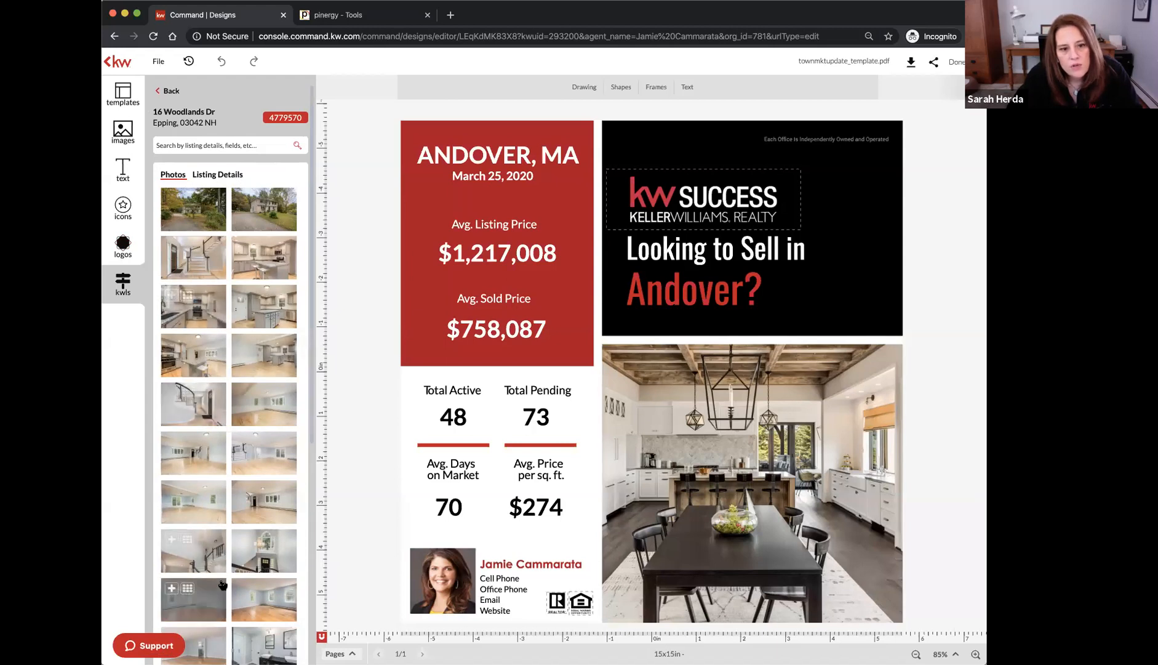
scroll(222, 588, "down", 6)
scroll(221, 549, "up", 8)
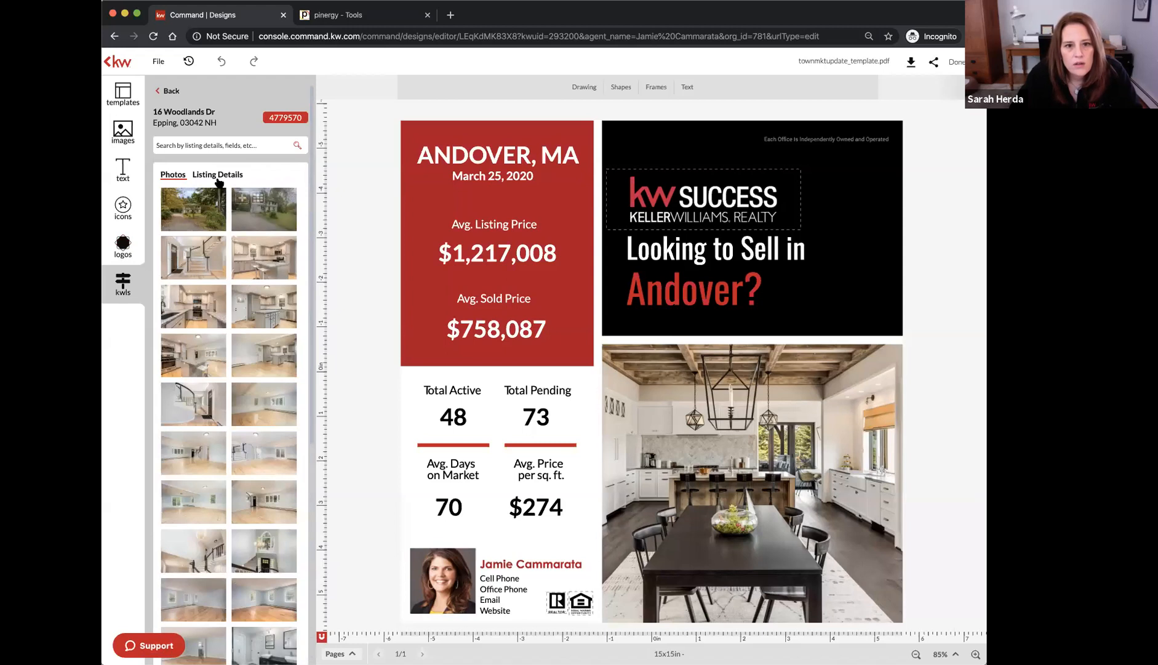
View the listing's detail fields, add the property description, then delete it
left_click(228, 177)
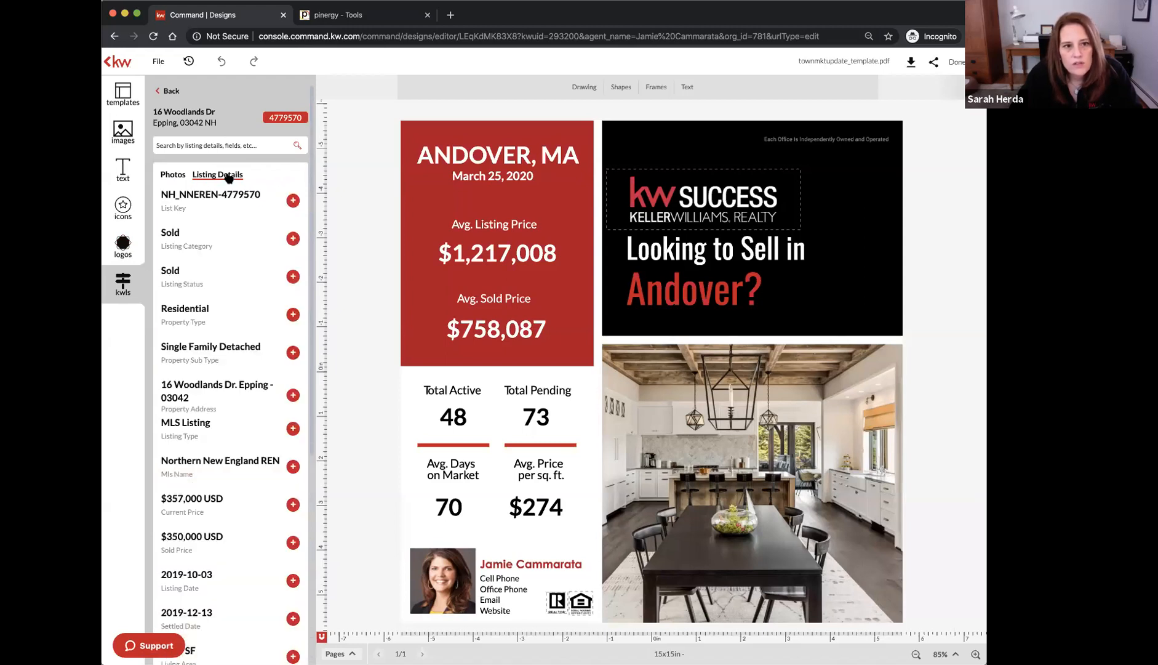
scroll(217, 425, "down", 5)
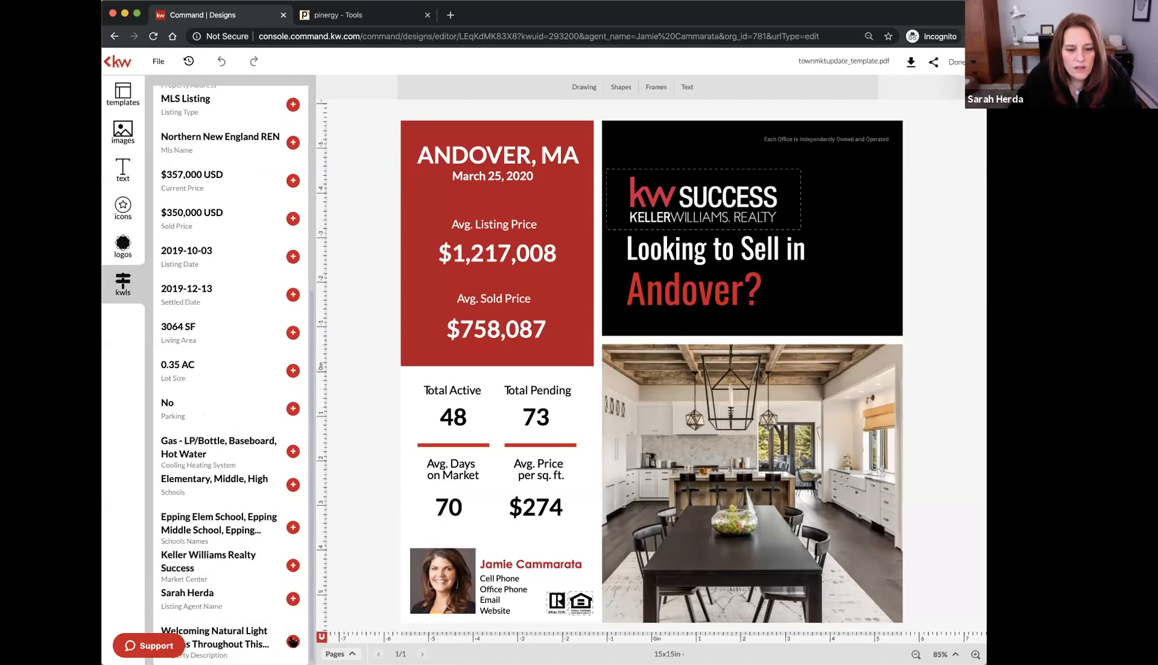
left_click_drag(653, 397, 588, 382)
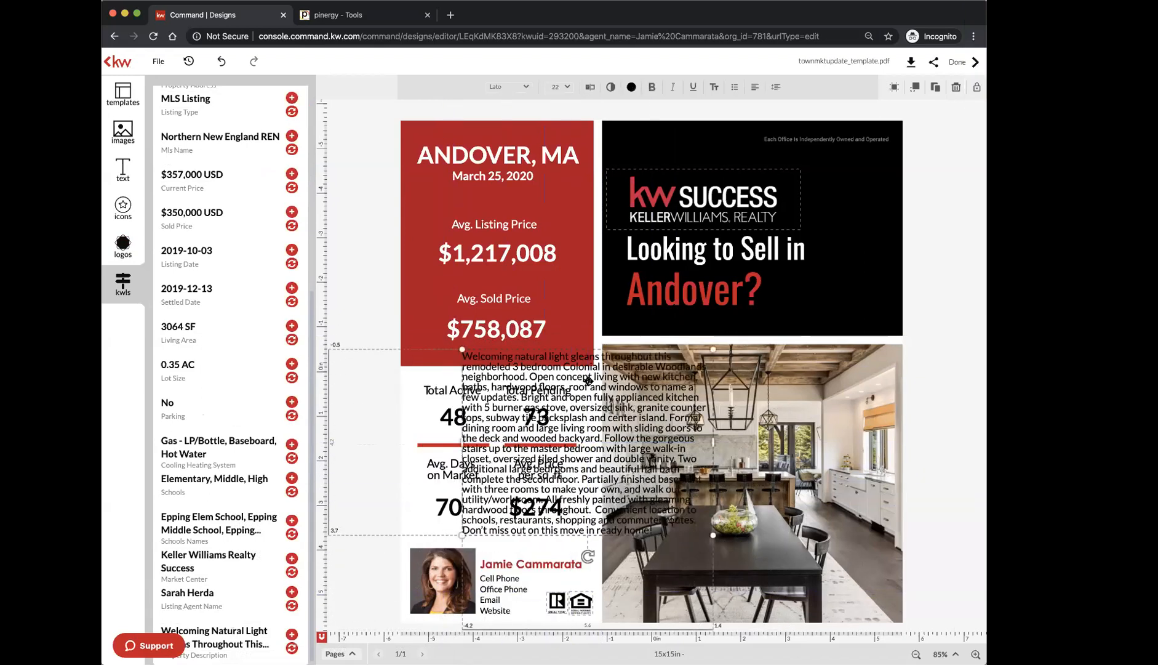
key("Delete")
scroll(201, 170, "up", 5)
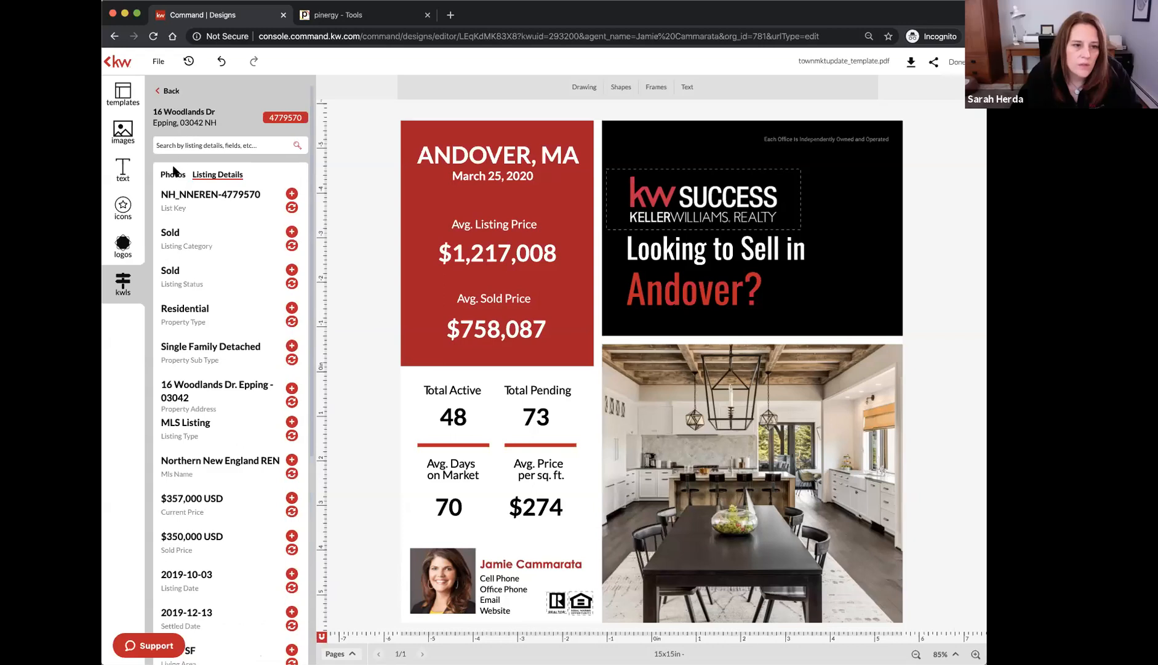
Drop the listing's staircase photo into the large frame, enlarged and shifted right
left_click(172, 175)
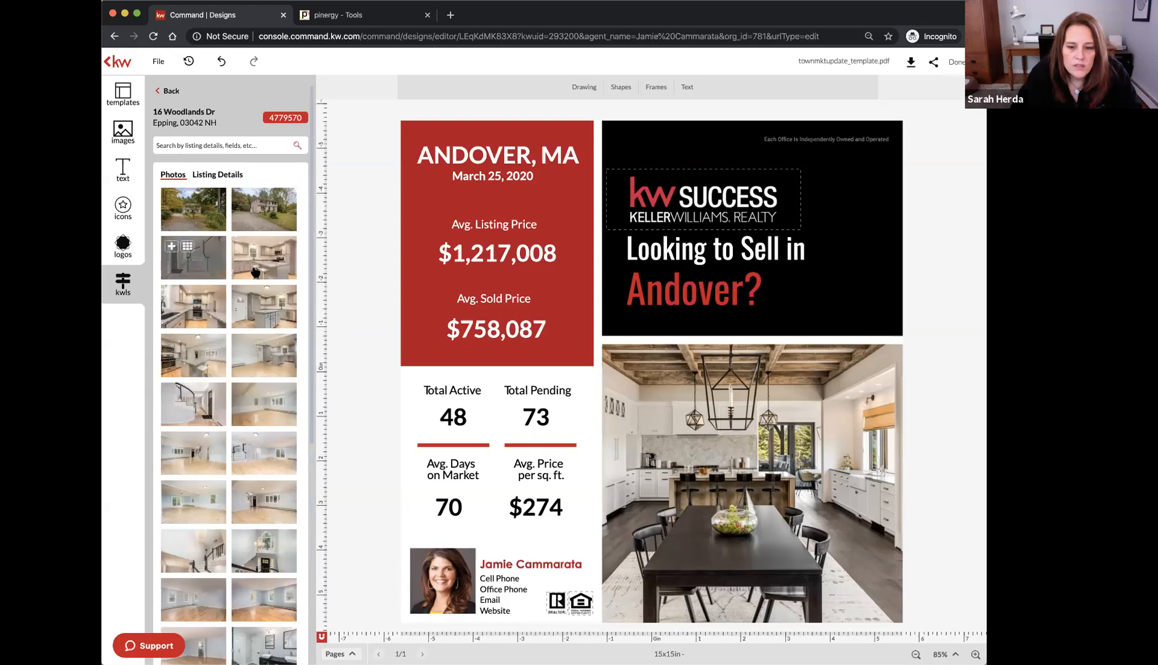
left_click_drag(191, 259, 778, 428)
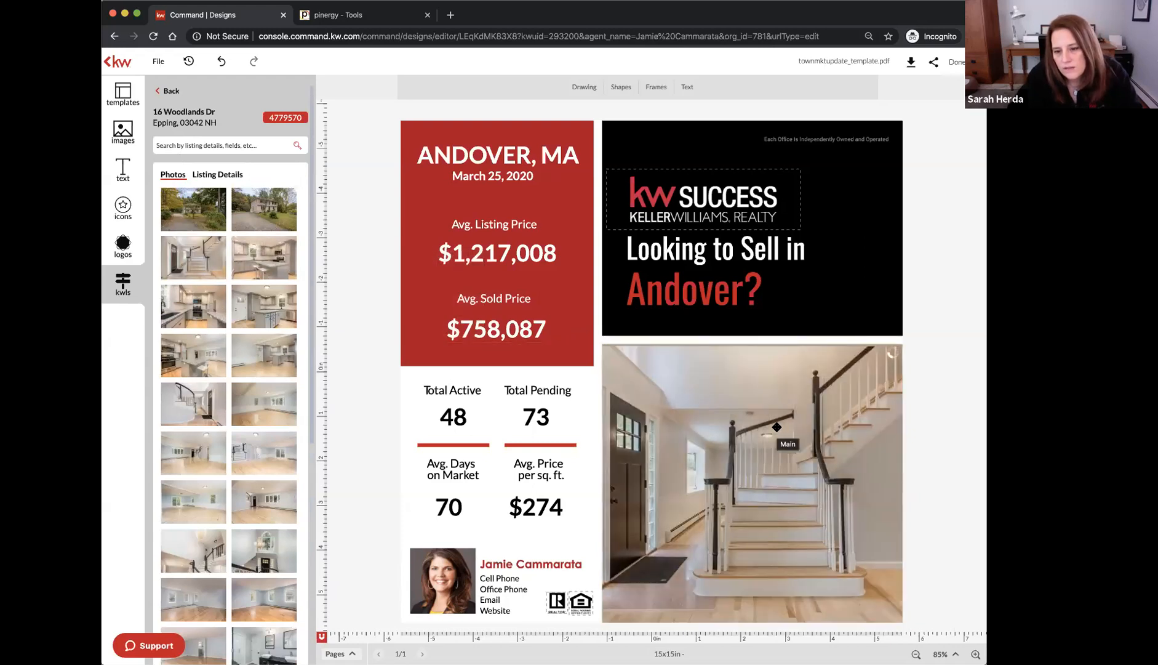
double_click(735, 436)
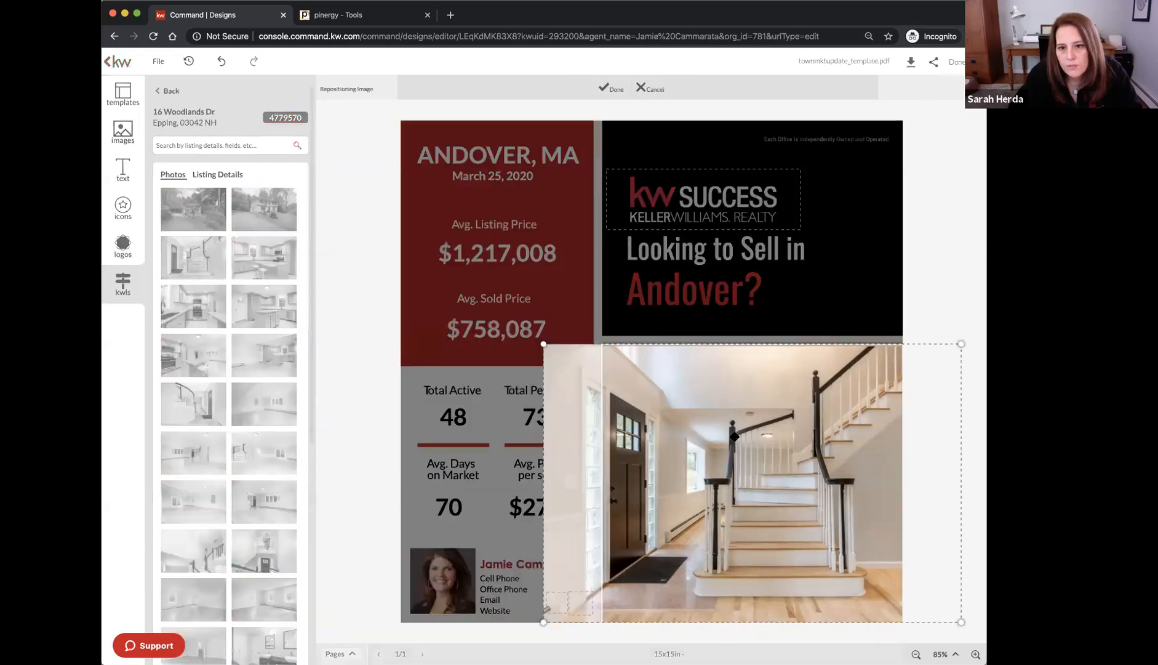
left_click_drag(544, 345, 510, 328)
left_click_drag(712, 455, 747, 452)
left_click(936, 270)
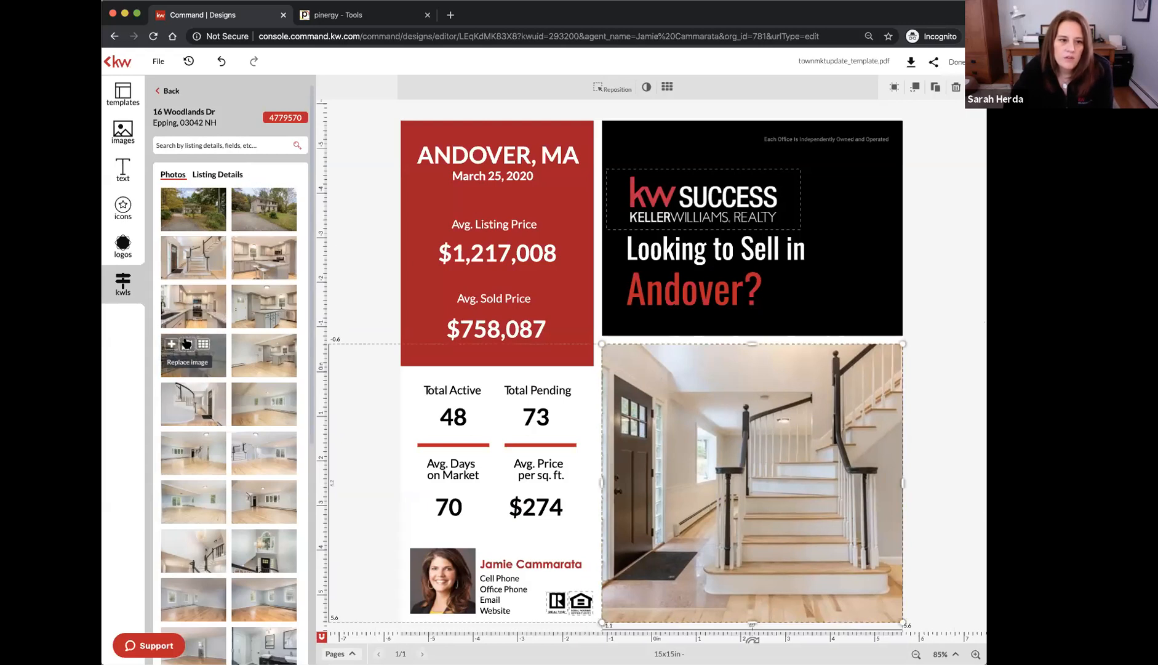
Replace the staircase photo with listing kitchen shots, trying several until one fits
left_click(187, 344)
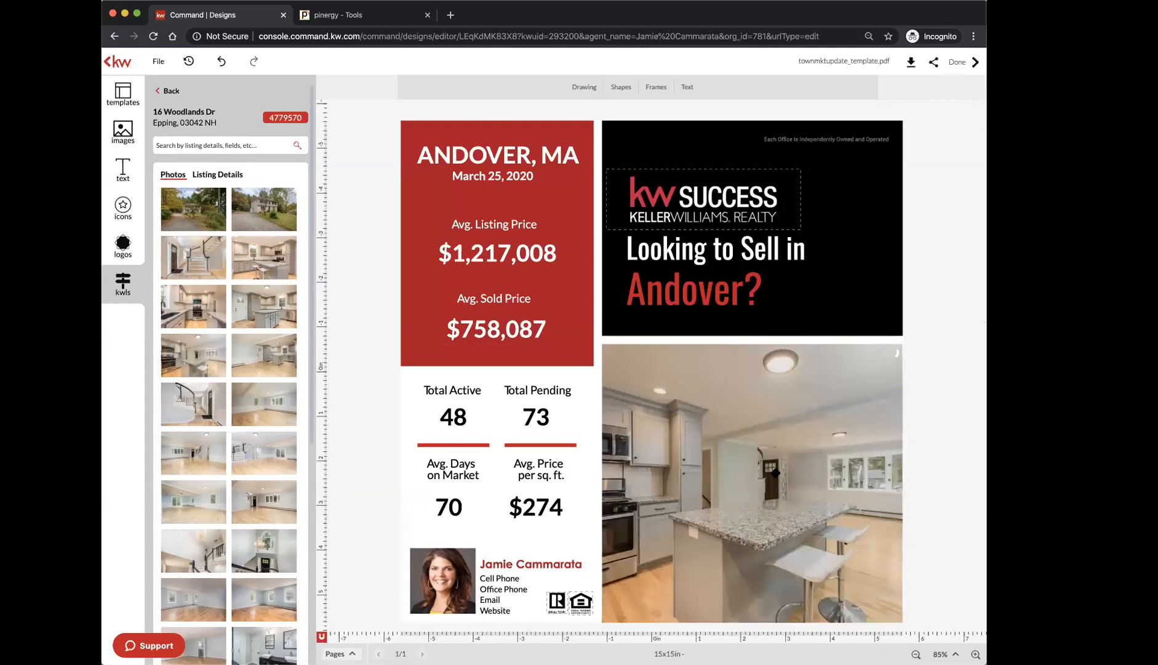
left_click(775, 482)
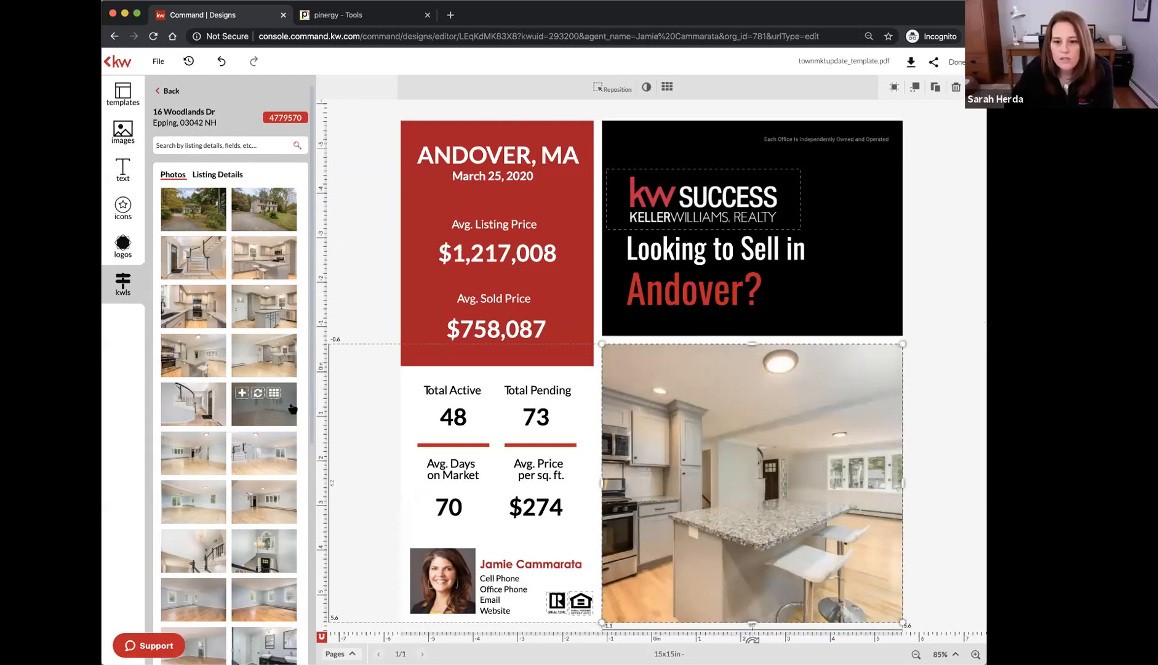
left_click(195, 317)
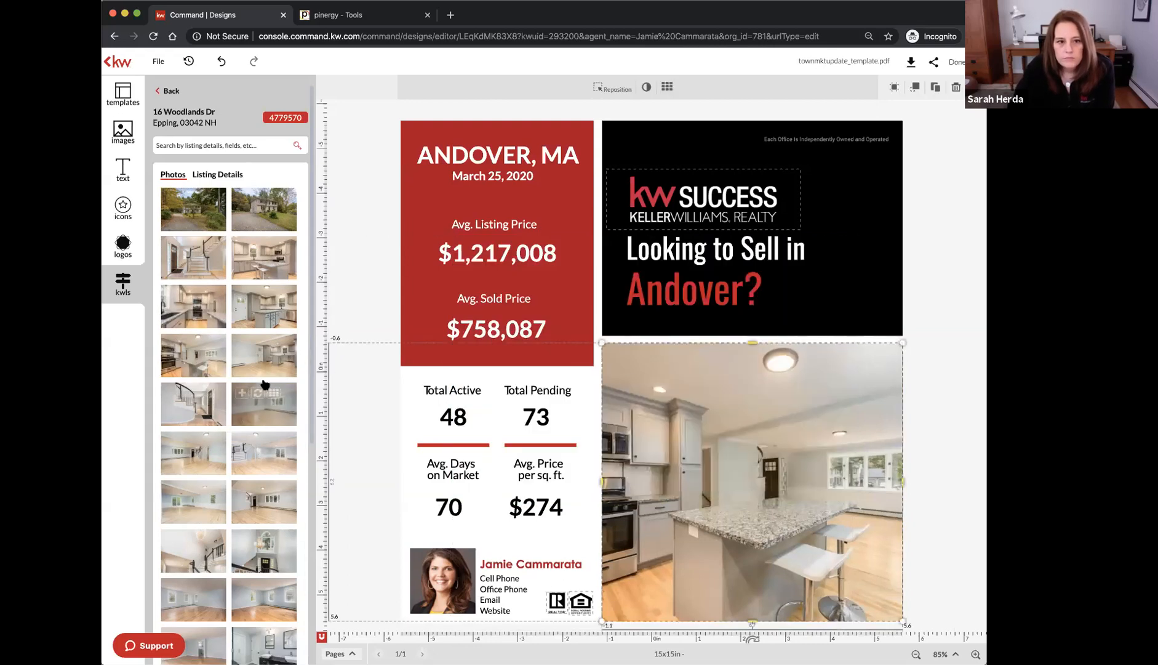
left_click(188, 298)
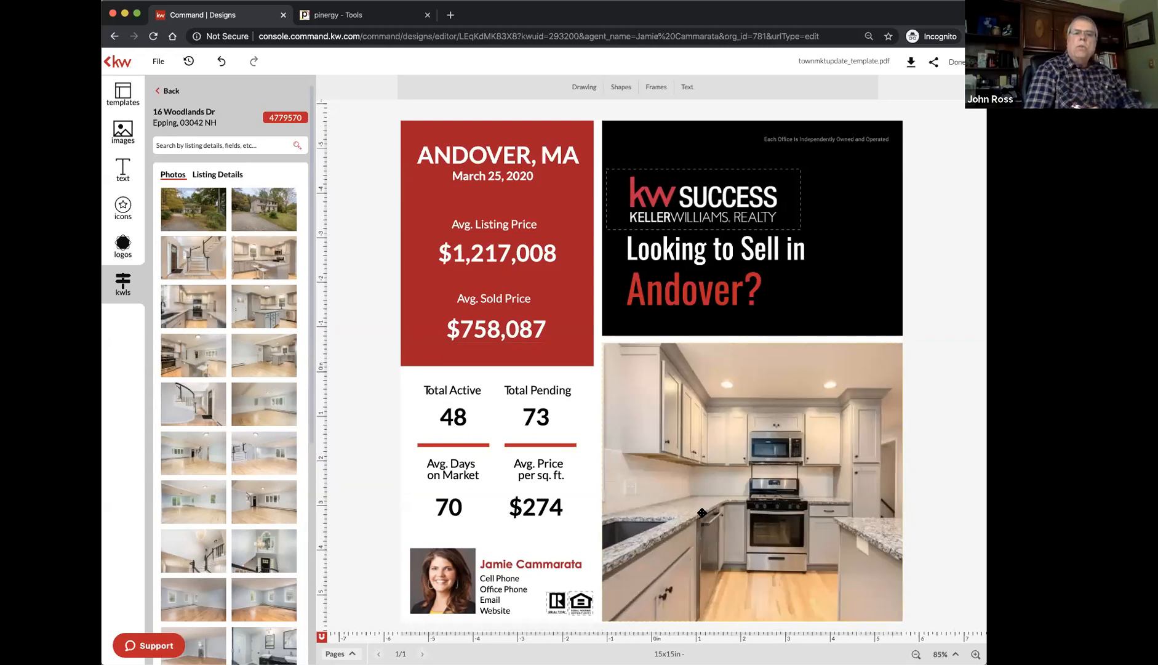
left_click(702, 512)
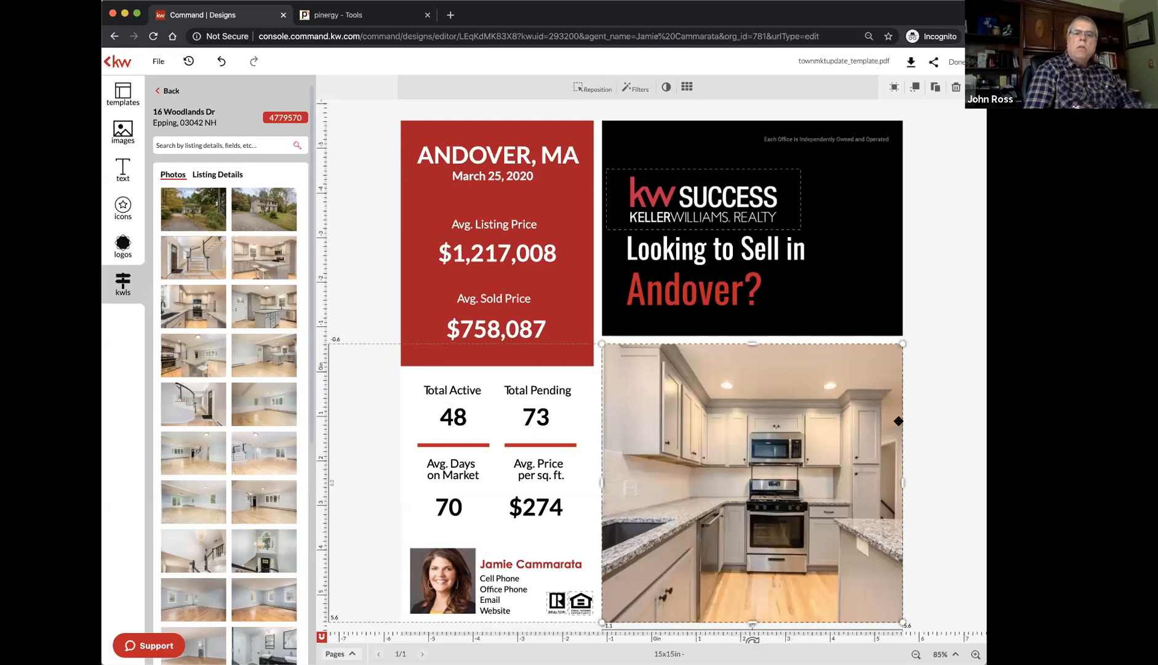
left_click(967, 418)
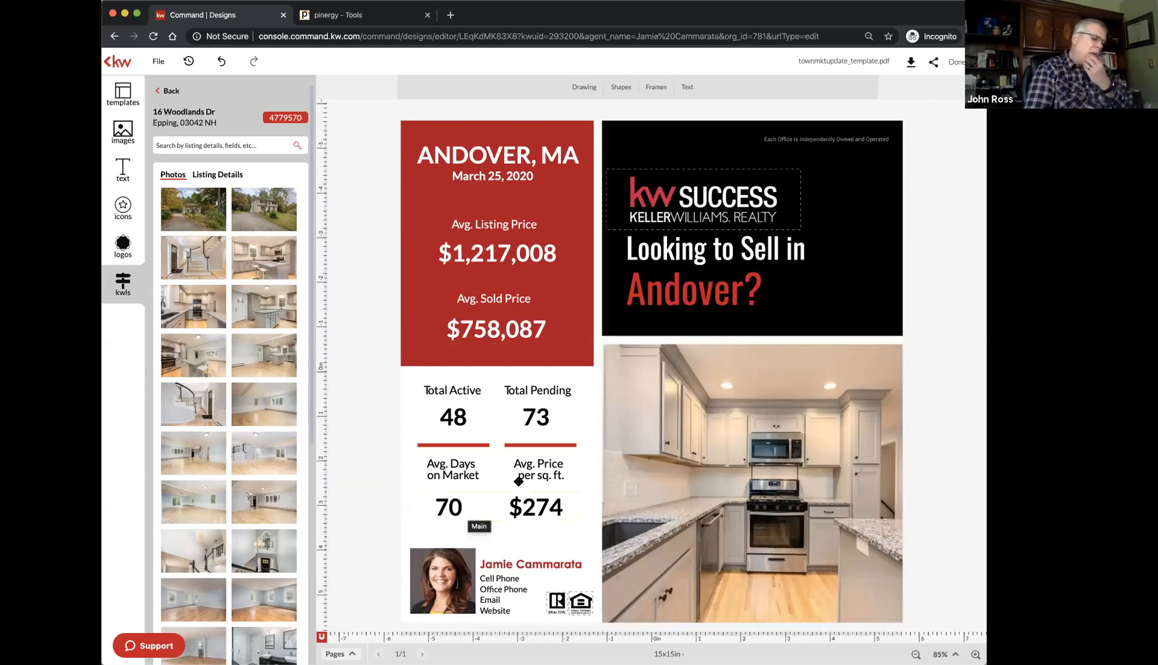
Run a Pinergy Area Market Review for Andover, Essex County, then close the report
left_click(345, 19)
left_click(545, 115)
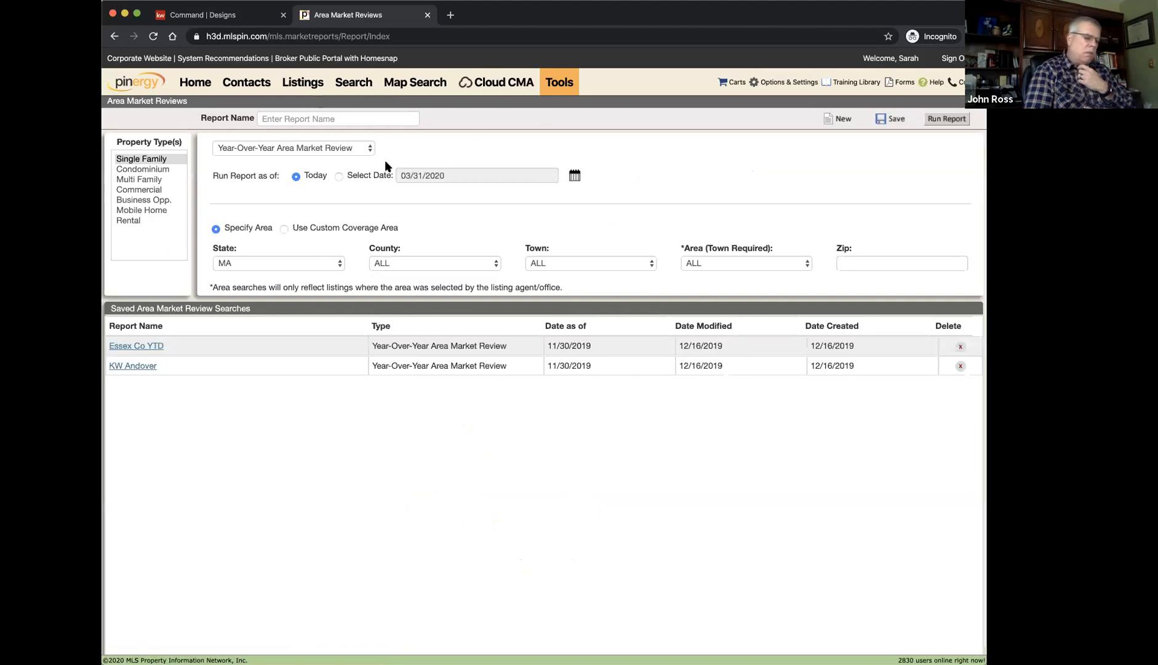
left_click(454, 263)
left_click(440, 394)
left_click(581, 269)
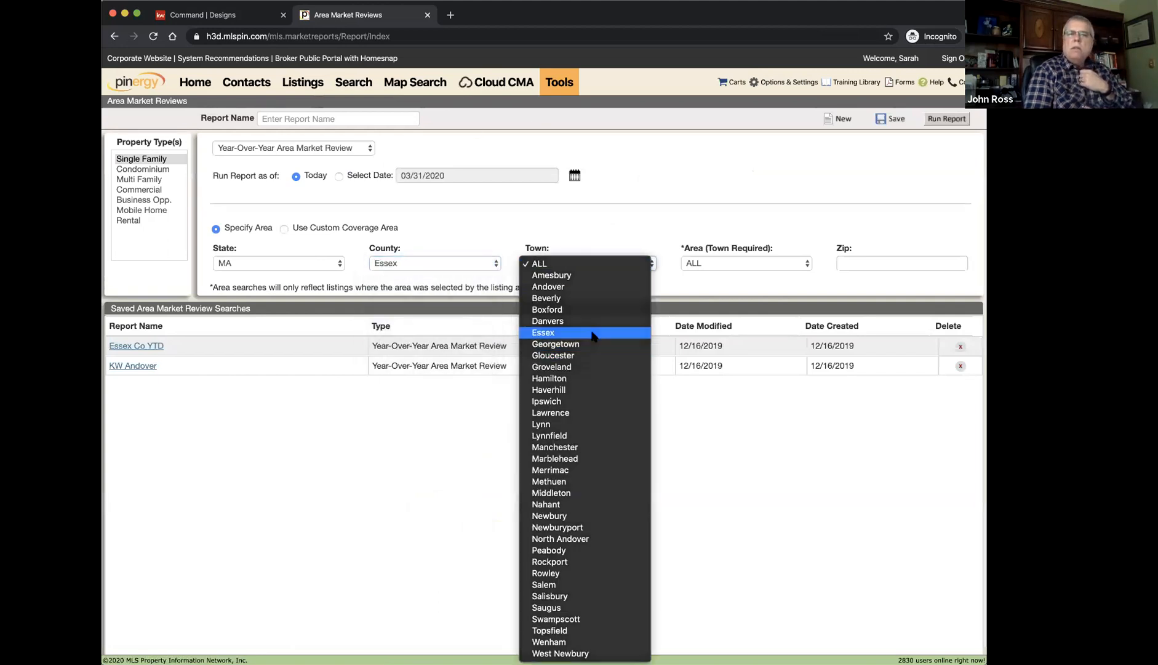
left_click(592, 333)
left_click(591, 264)
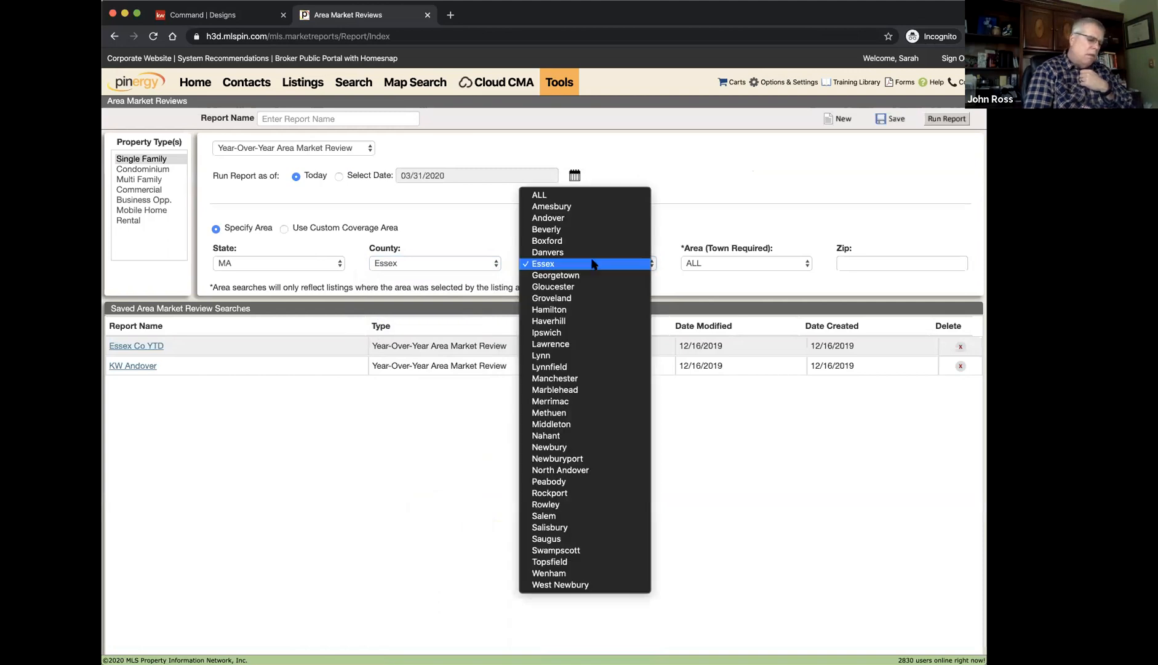
left_click(591, 219)
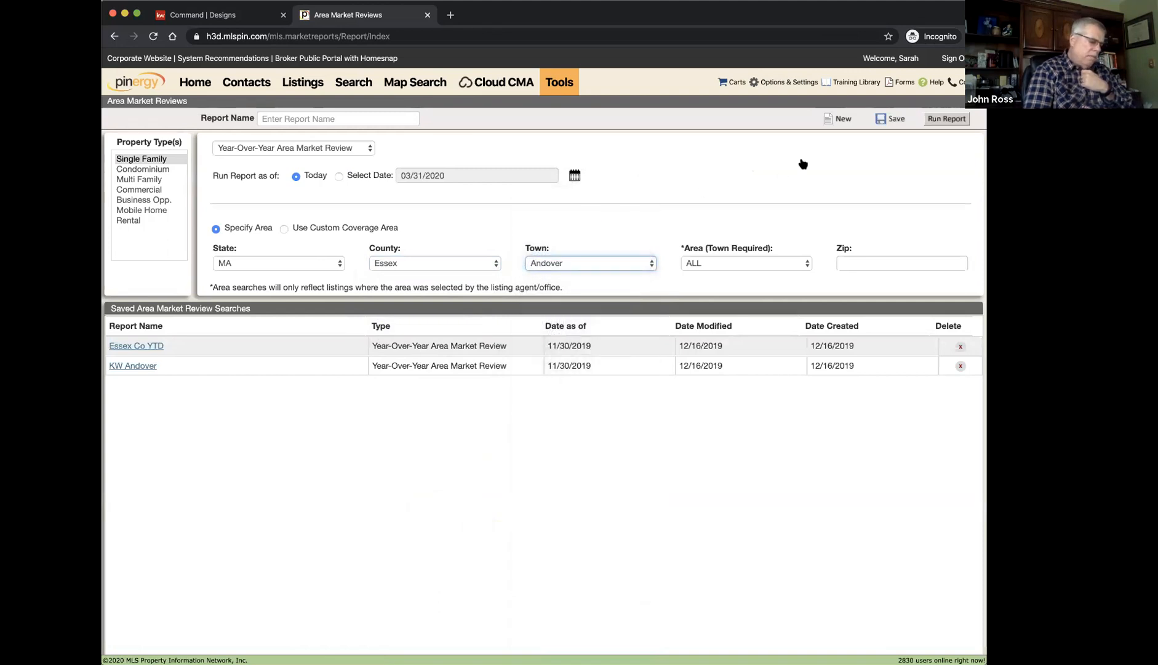
left_click(941, 122)
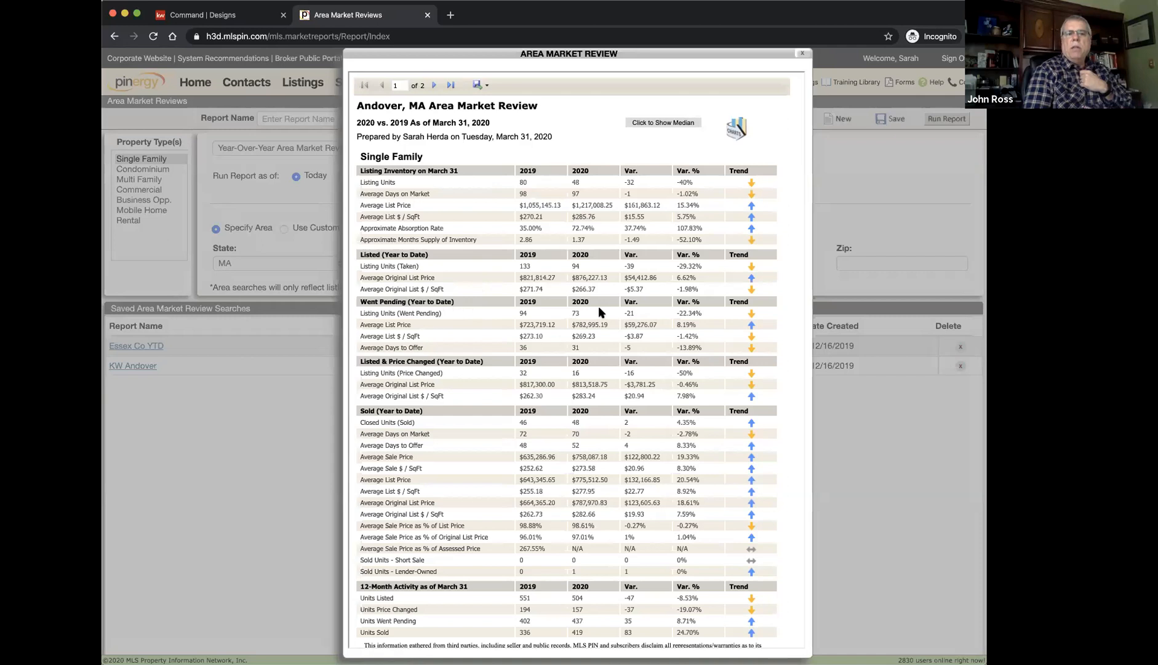
left_click(802, 56)
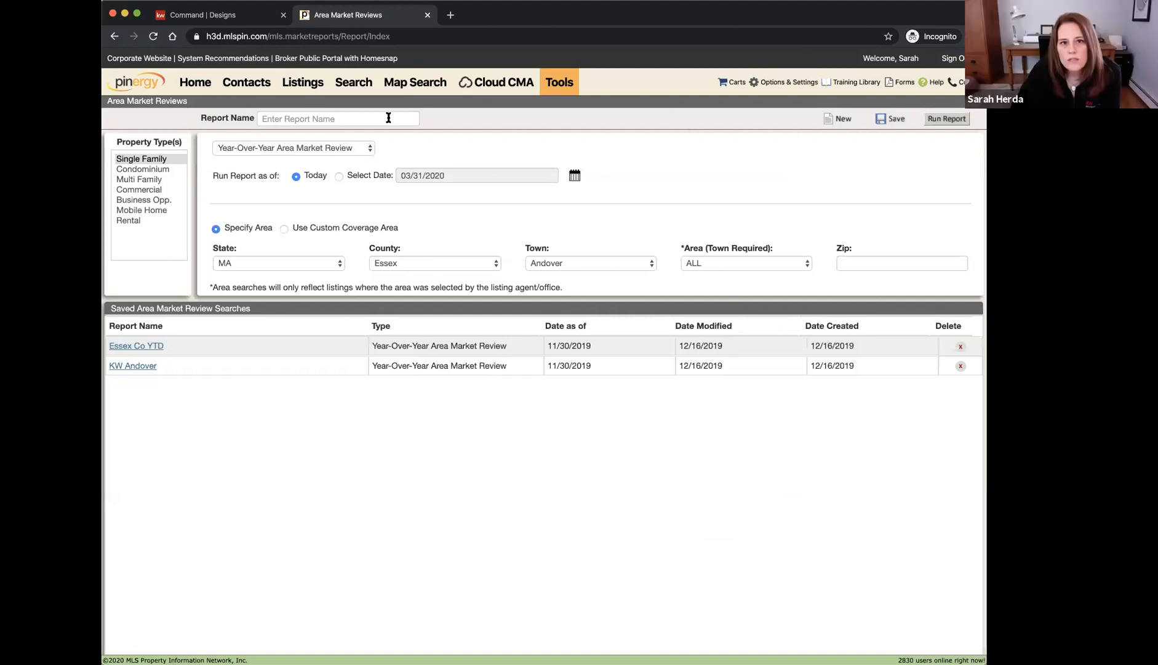
Search single-family, condo and multi-family listings with contingent and under-agreement statuses
left_click(354, 86)
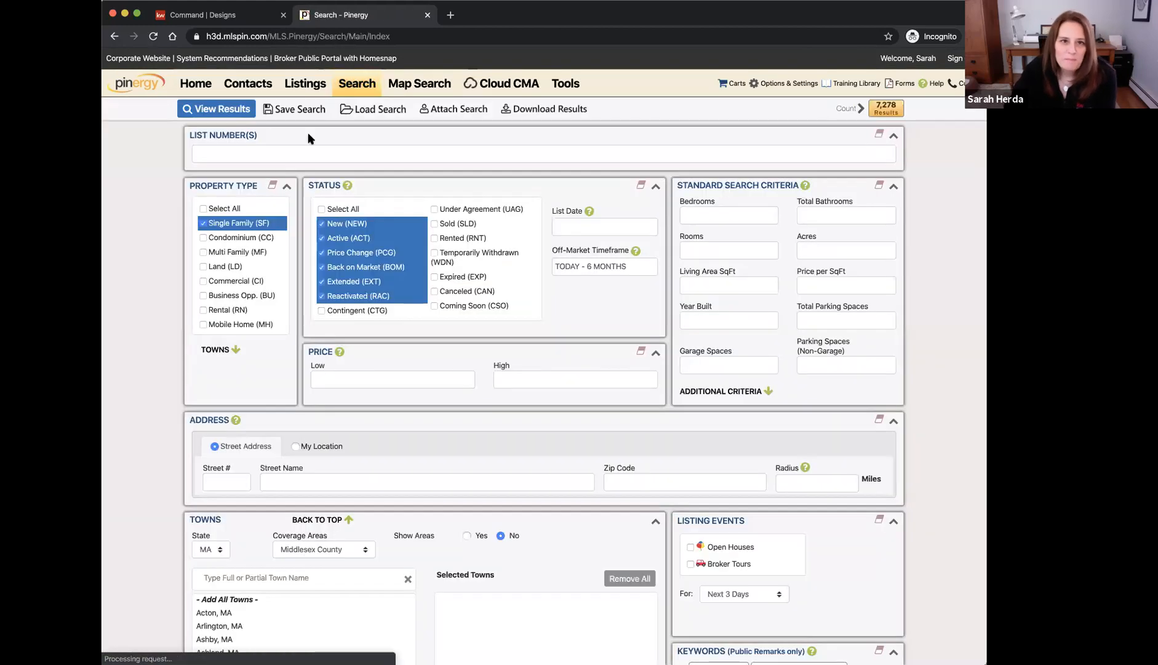
left_click(205, 238)
left_click(202, 252)
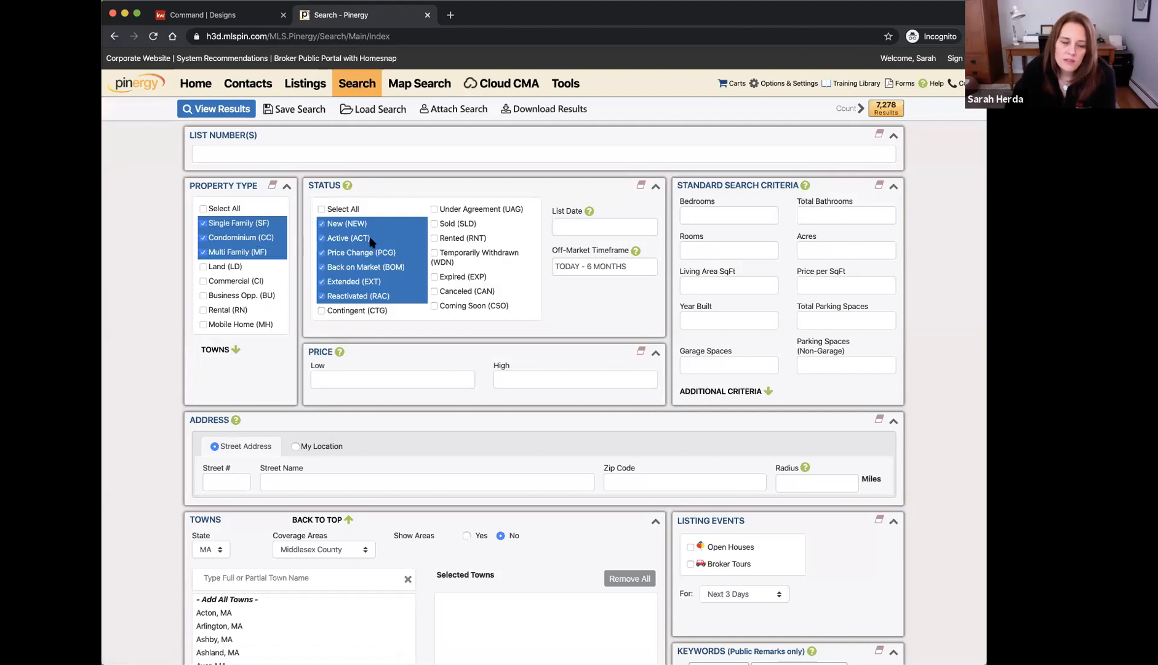
left_click(640, 185)
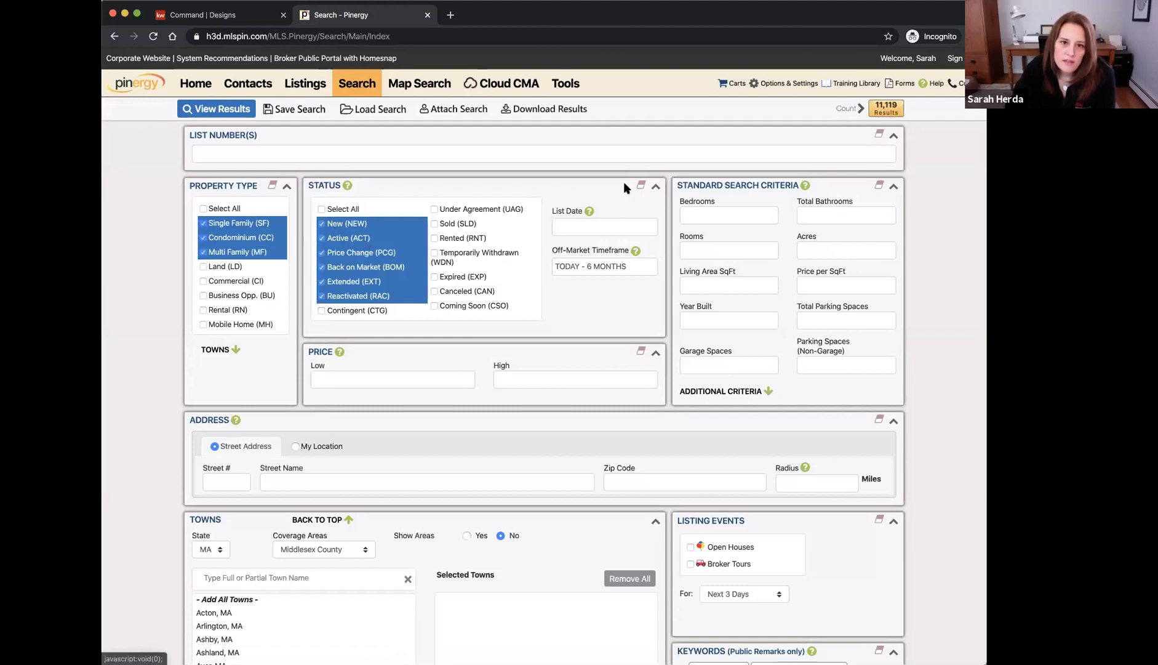
left_click(321, 311)
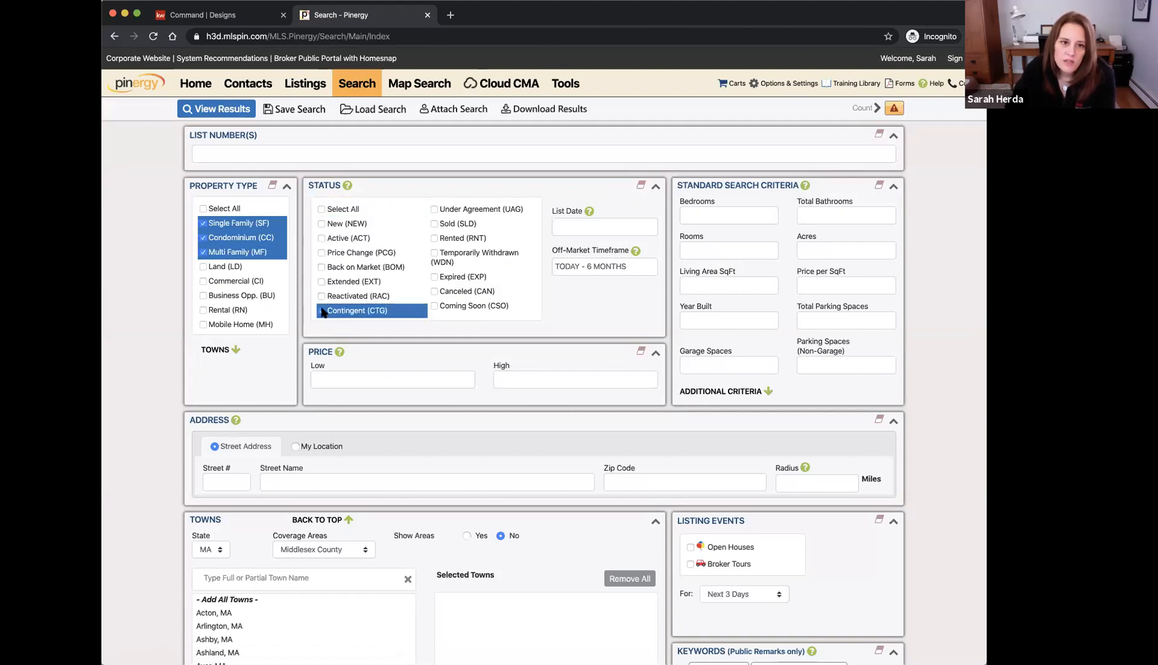
left_click(436, 209)
Add a Status Date criterion of 3/30/20+
scroll(276, 364, "down", 5)
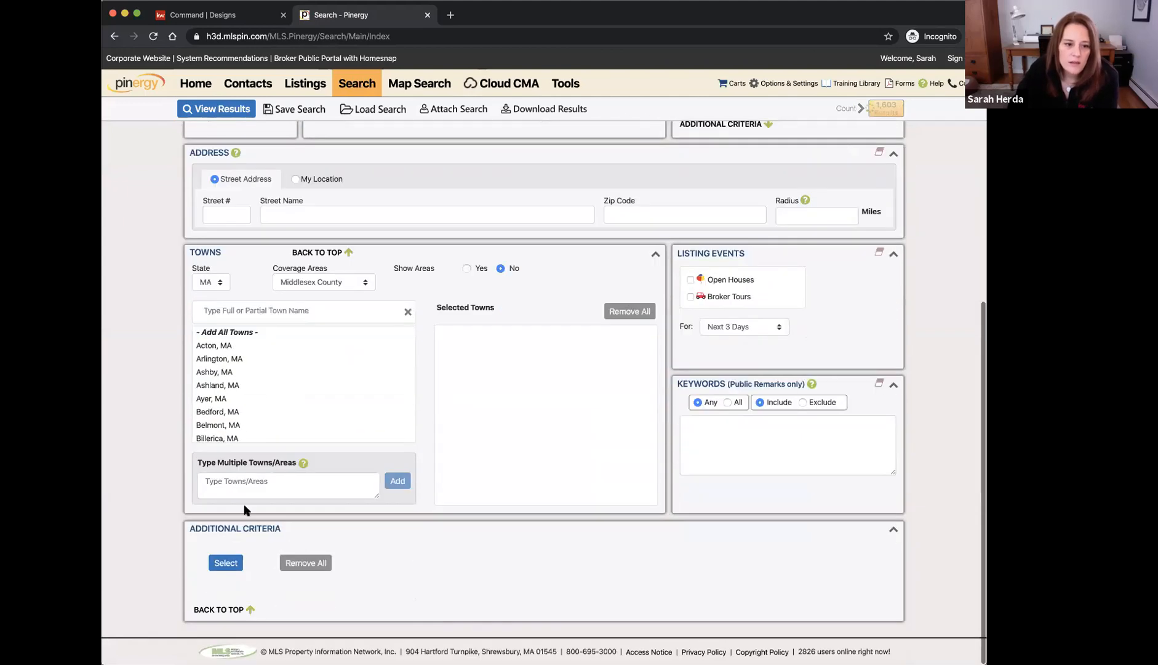
left_click(225, 562)
left_click(518, 189)
type("date")
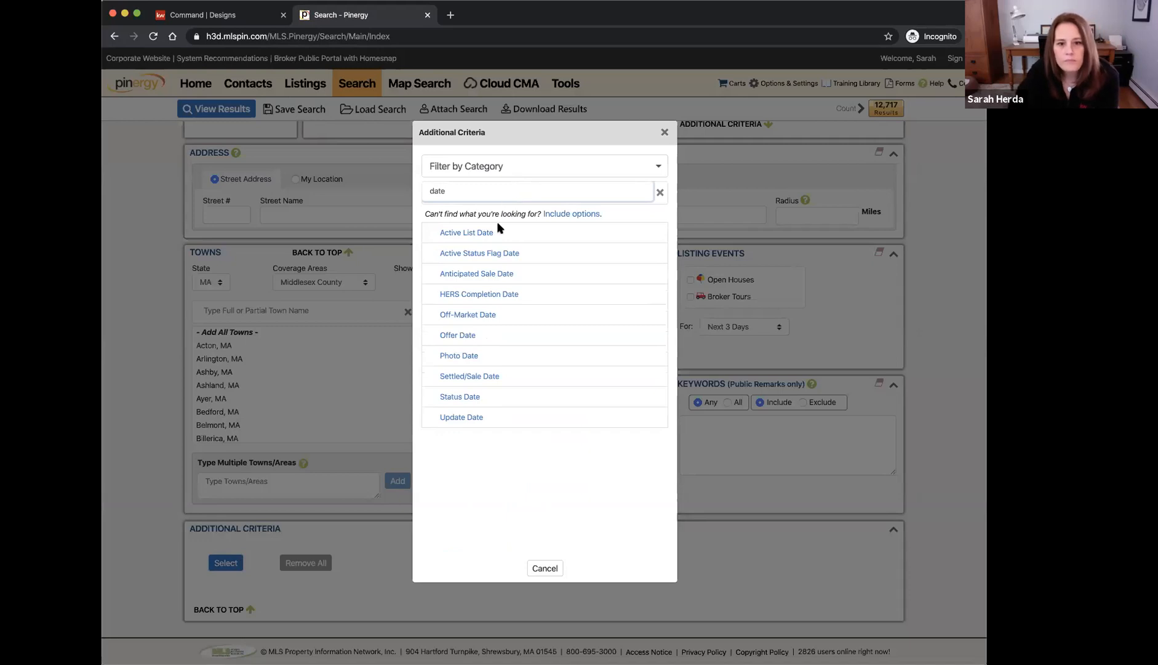
left_click(466, 395)
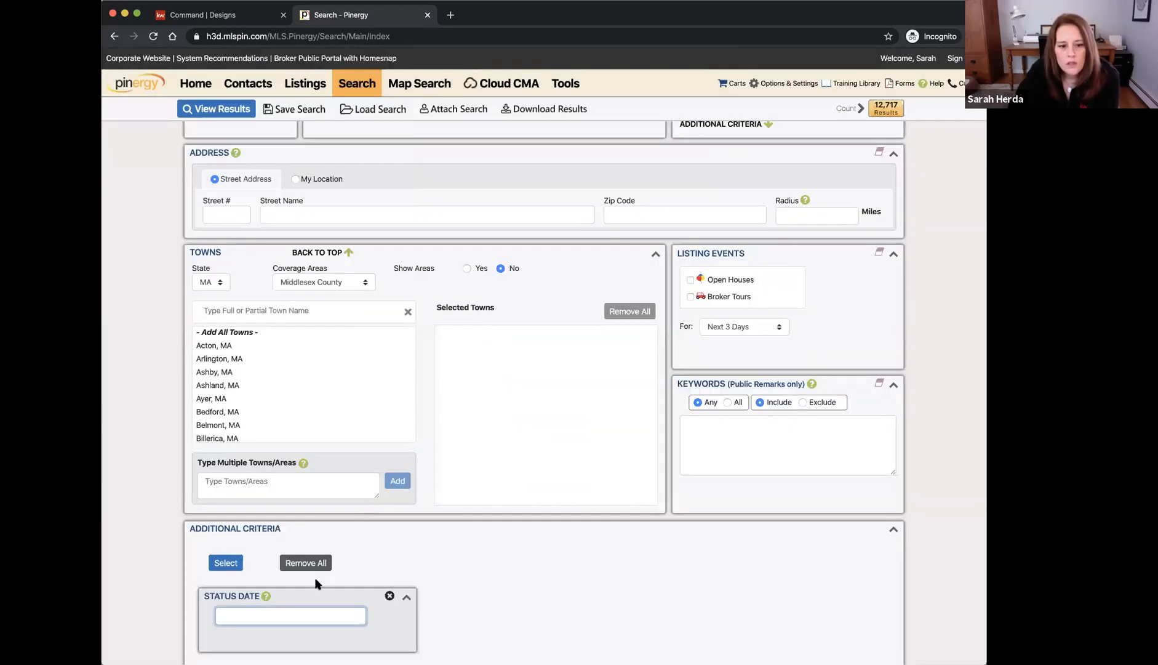
type("3/3")
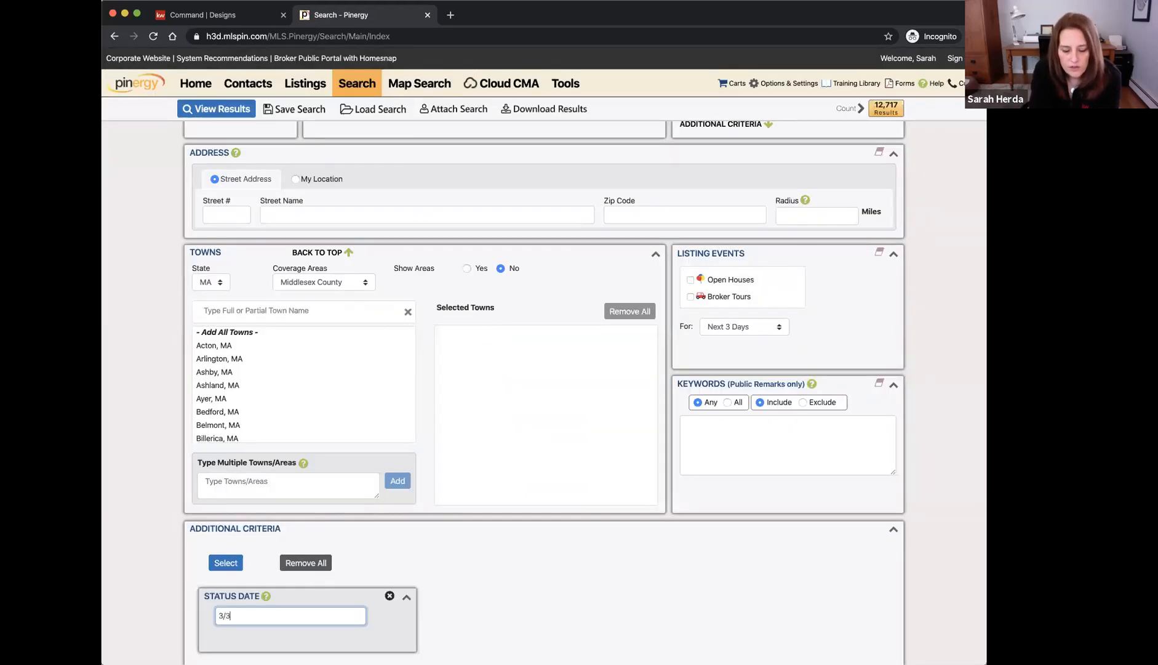
type("0/20+")
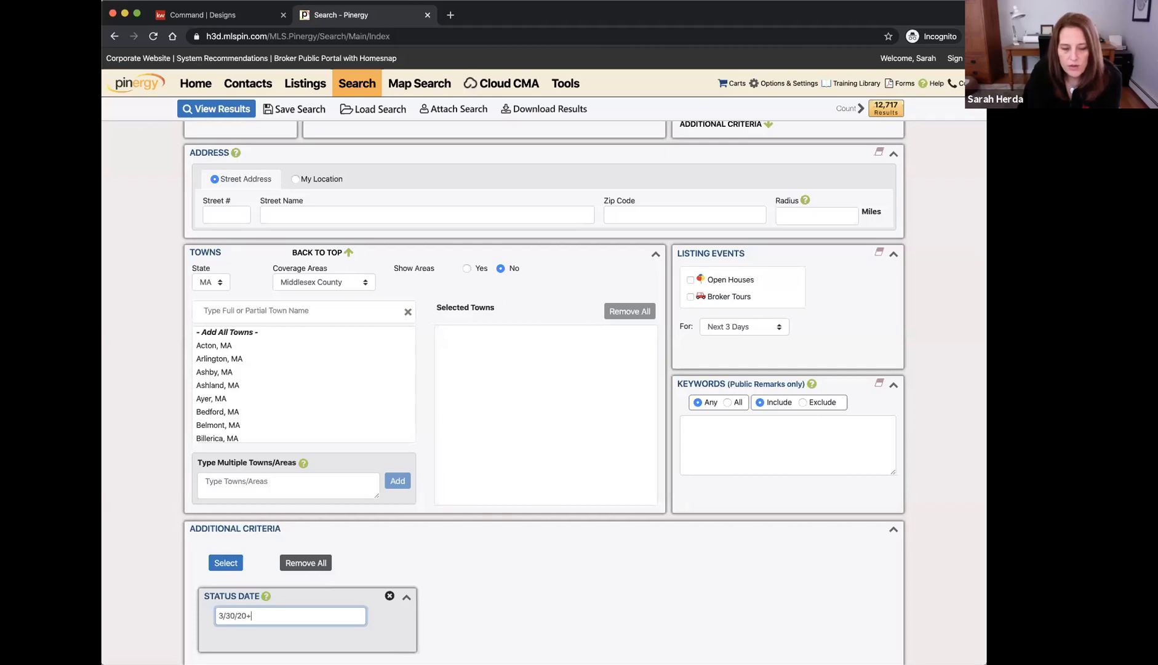
left_click(271, 603)
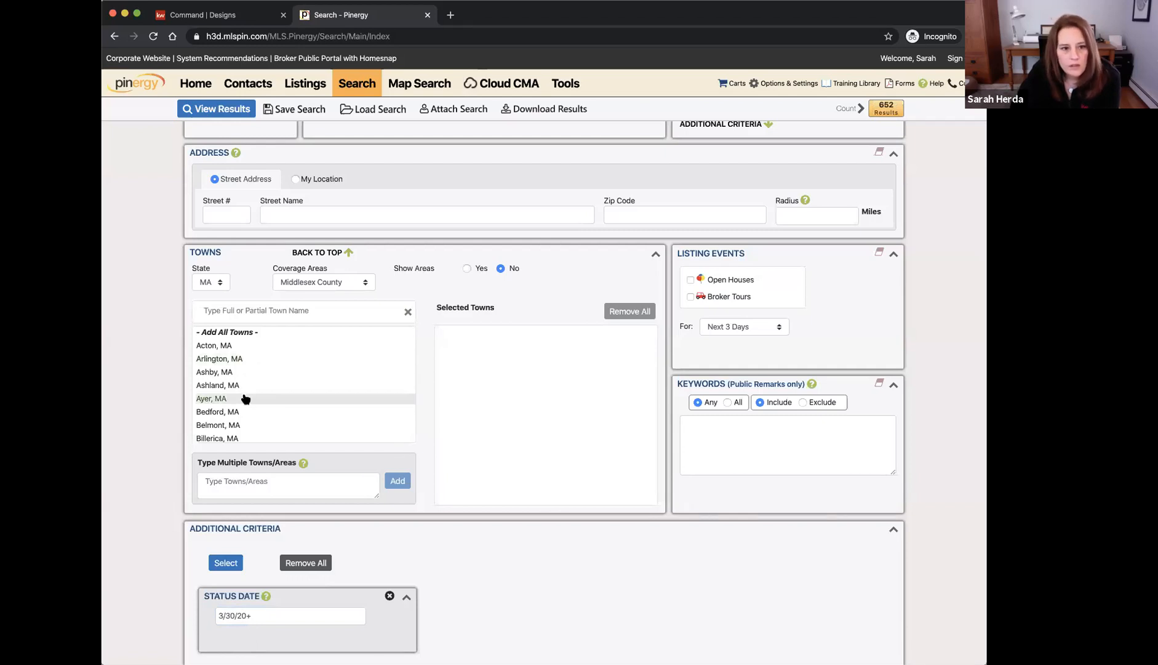
Limit the search to Andover, MA in Essex County and view the 5 results
left_click(291, 288)
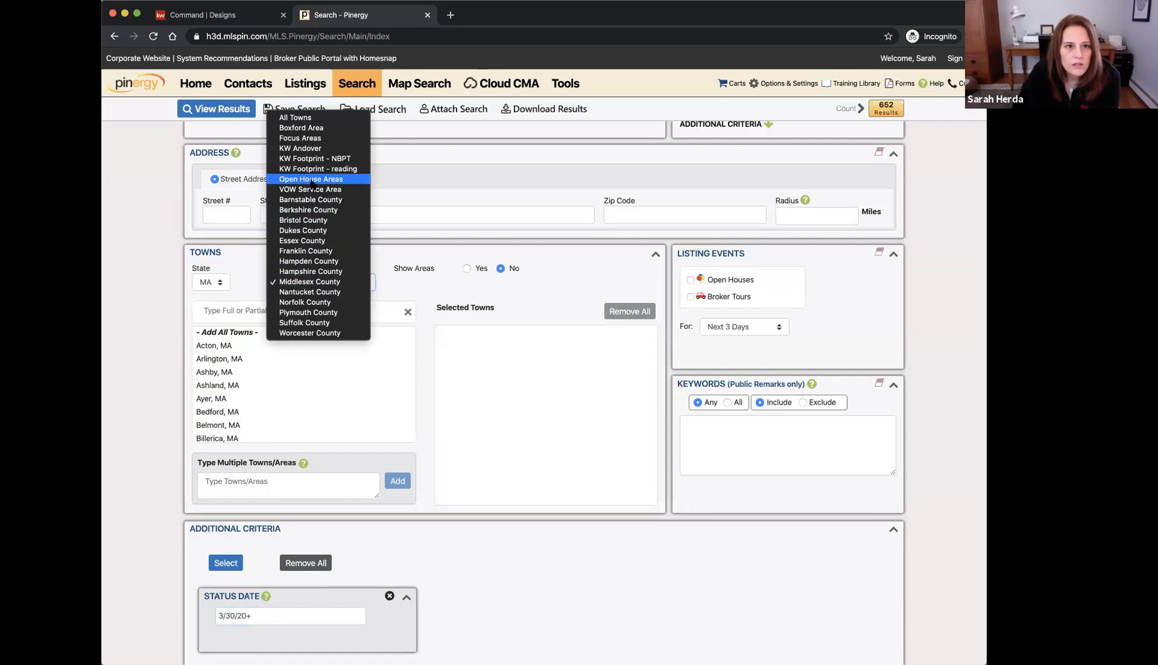
left_click(331, 240)
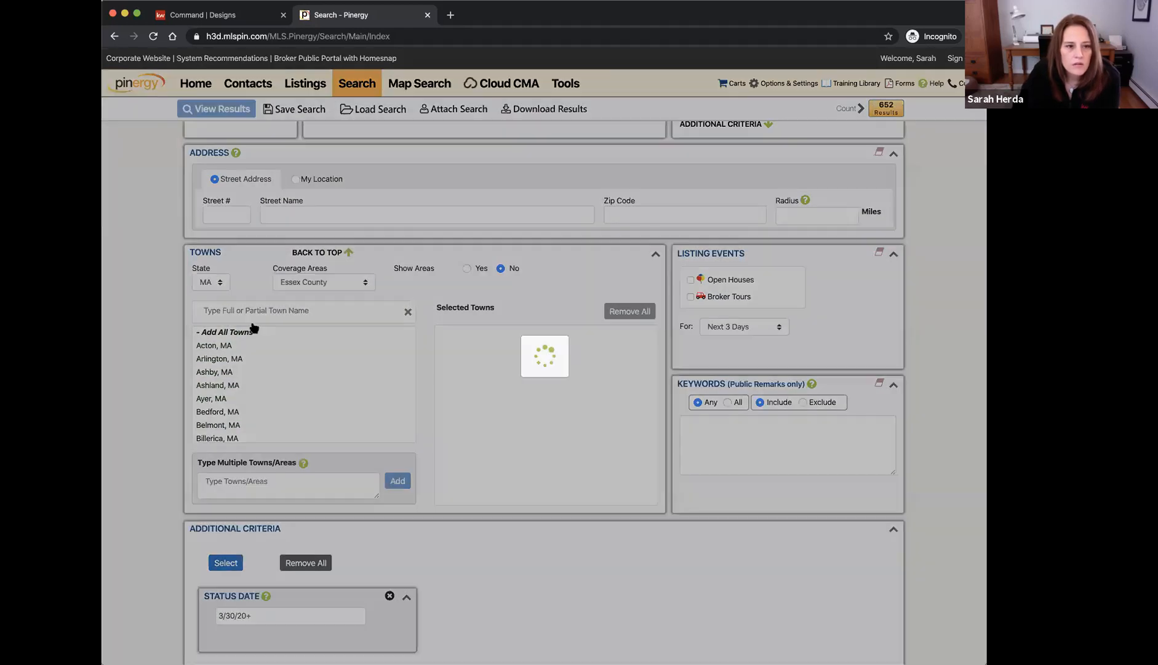
left_click(233, 359)
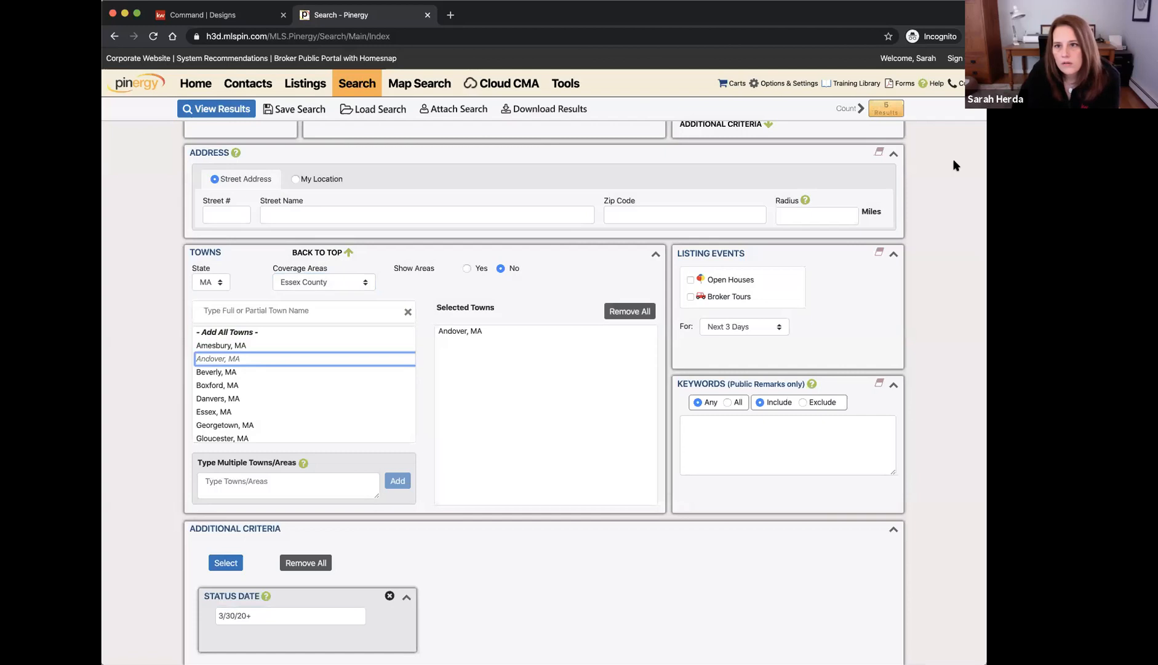
left_click(886, 110)
left_click(886, 111)
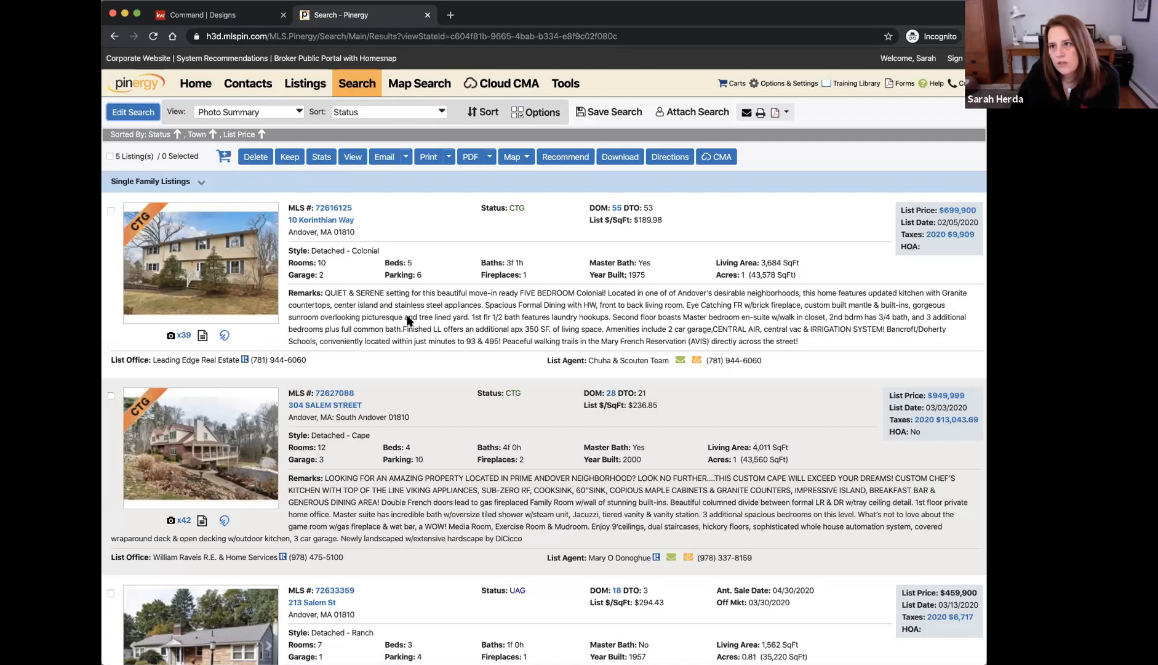
Return to the search criteria and remove the Status Date filter
left_click(134, 114)
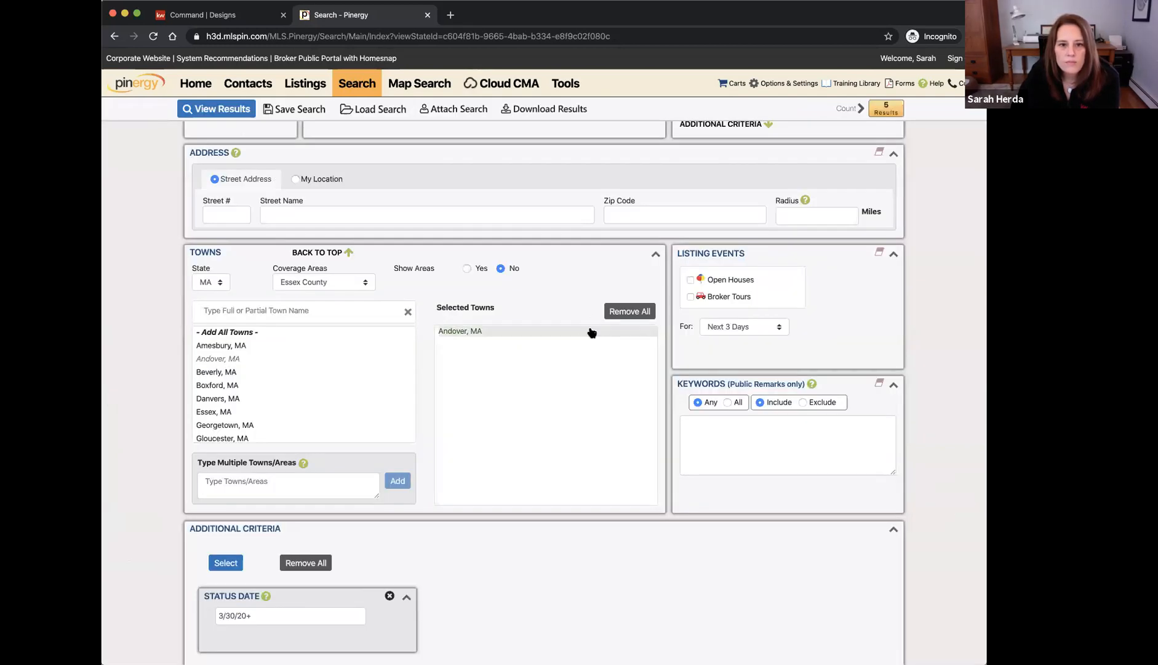
left_click(389, 597)
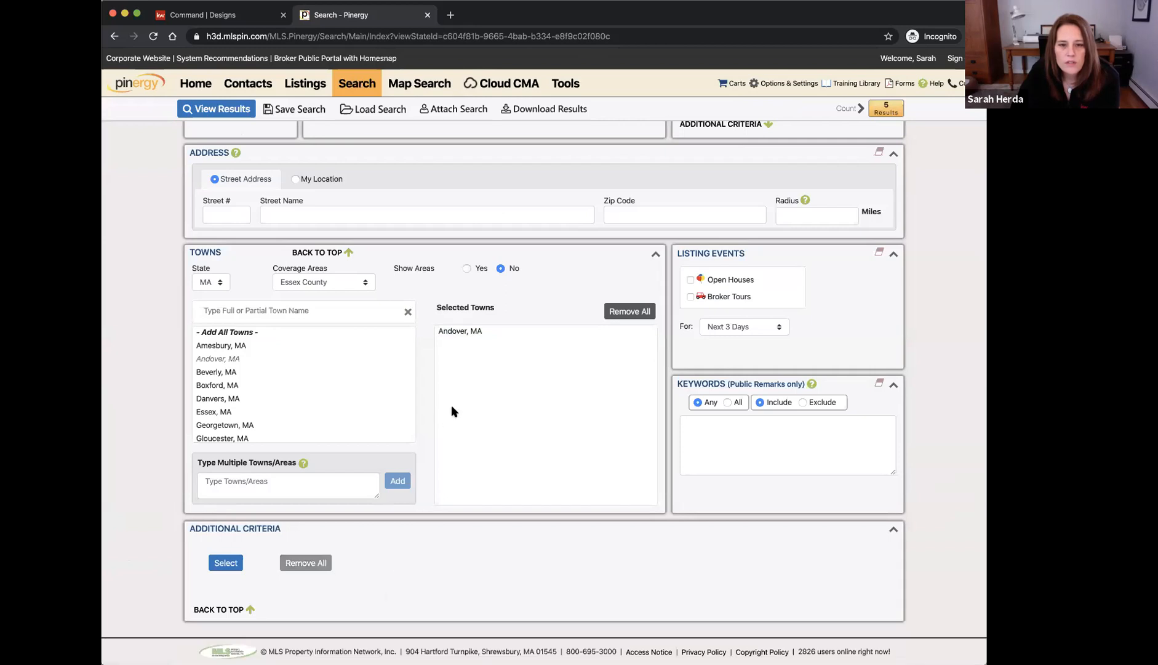
scroll(452, 406, "up", 5)
Switch the status to Sold with an off-market timeframe of 3/30/20+
left_click(434, 209)
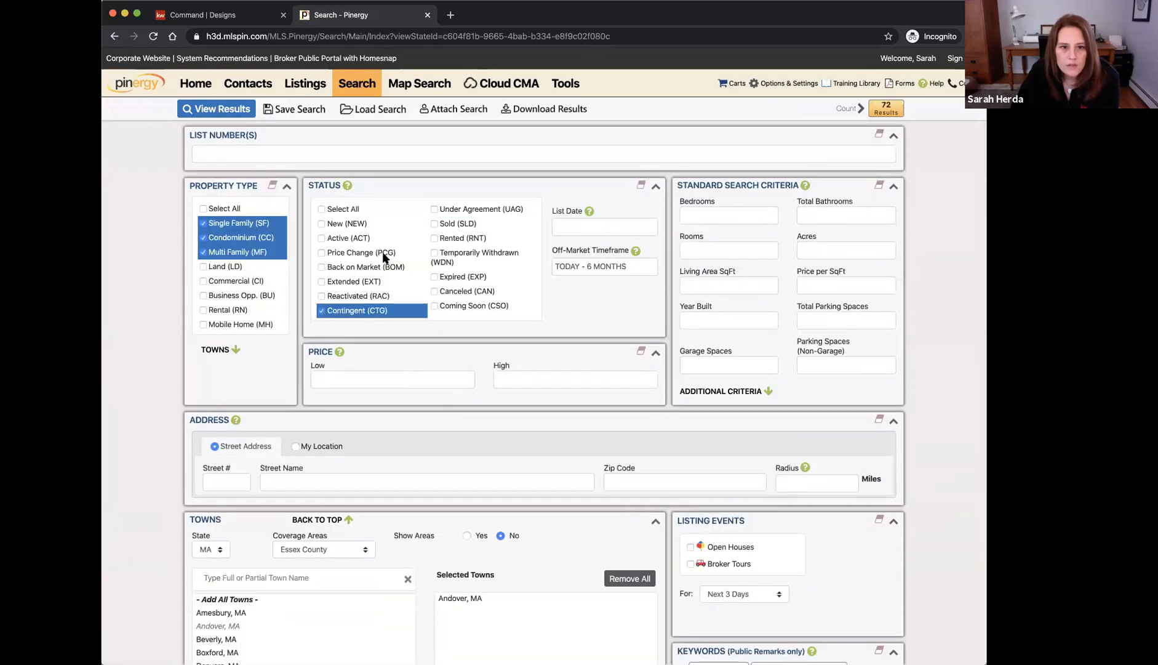
left_click(322, 311)
left_click(434, 223)
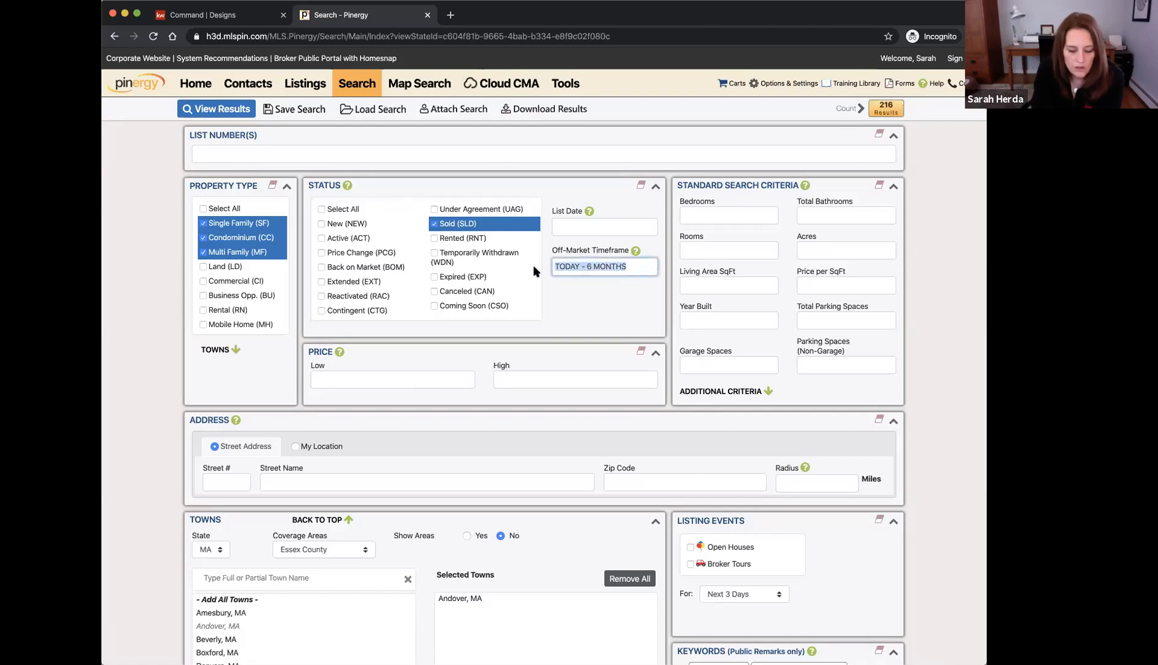
type("3/30/20+")
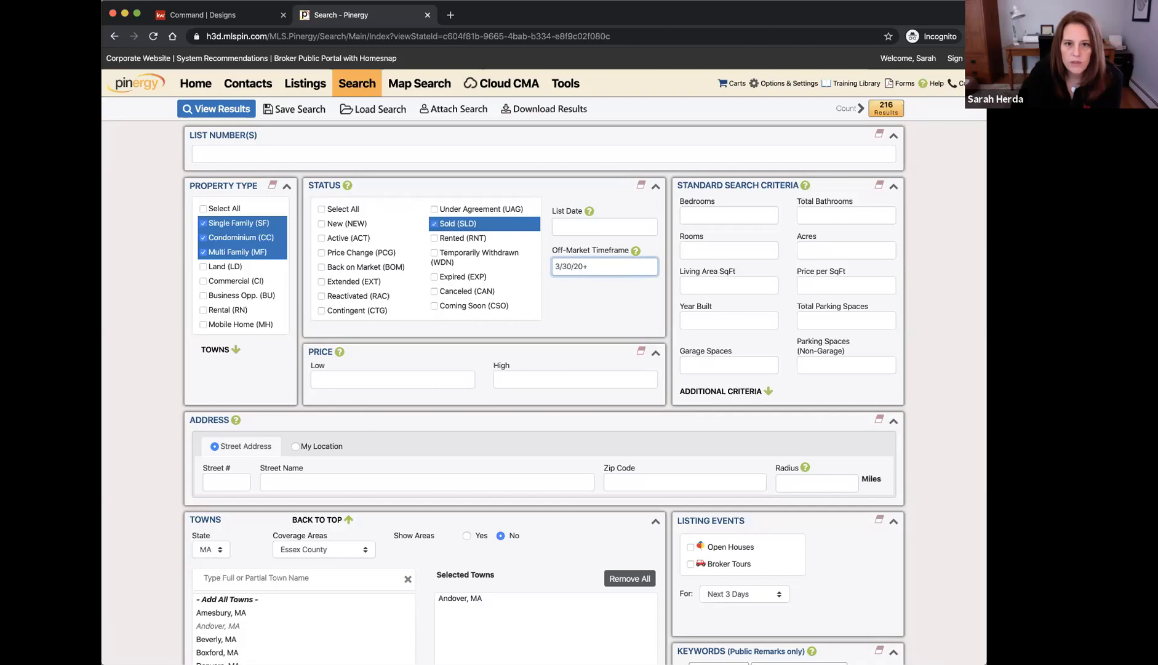
left_click(597, 288)
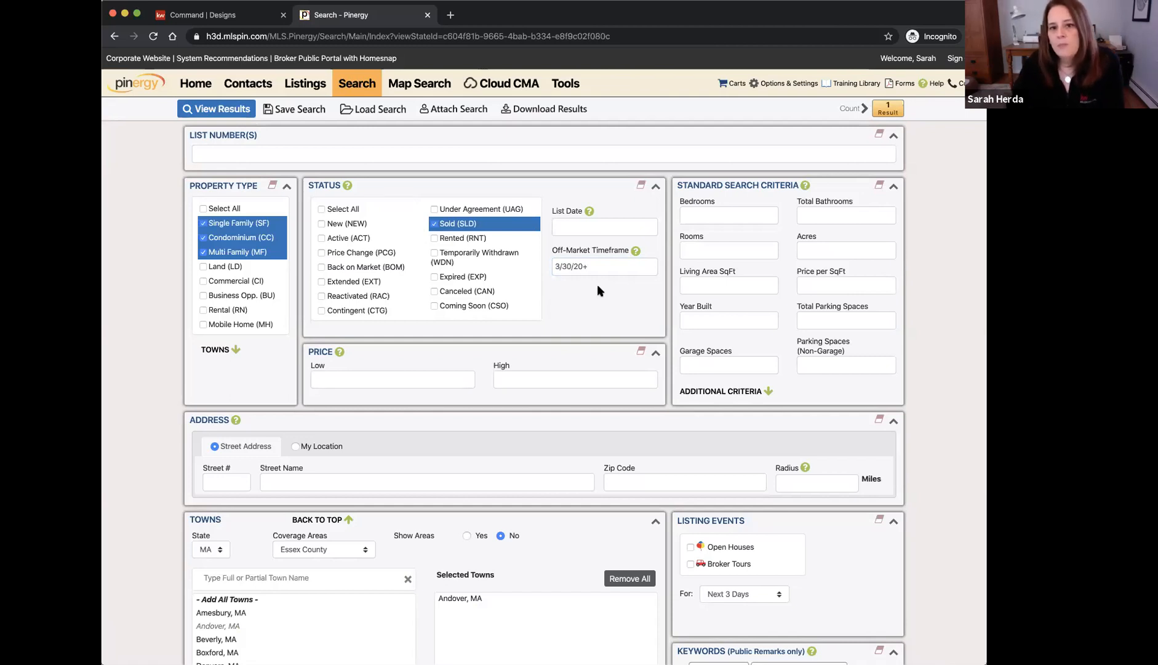
Widen the off-market timeframe to 3/22/20+ for 6 results, then return to the flyer design
left_click(567, 266)
key("BackSpace")
type("2")
left_click(595, 289)
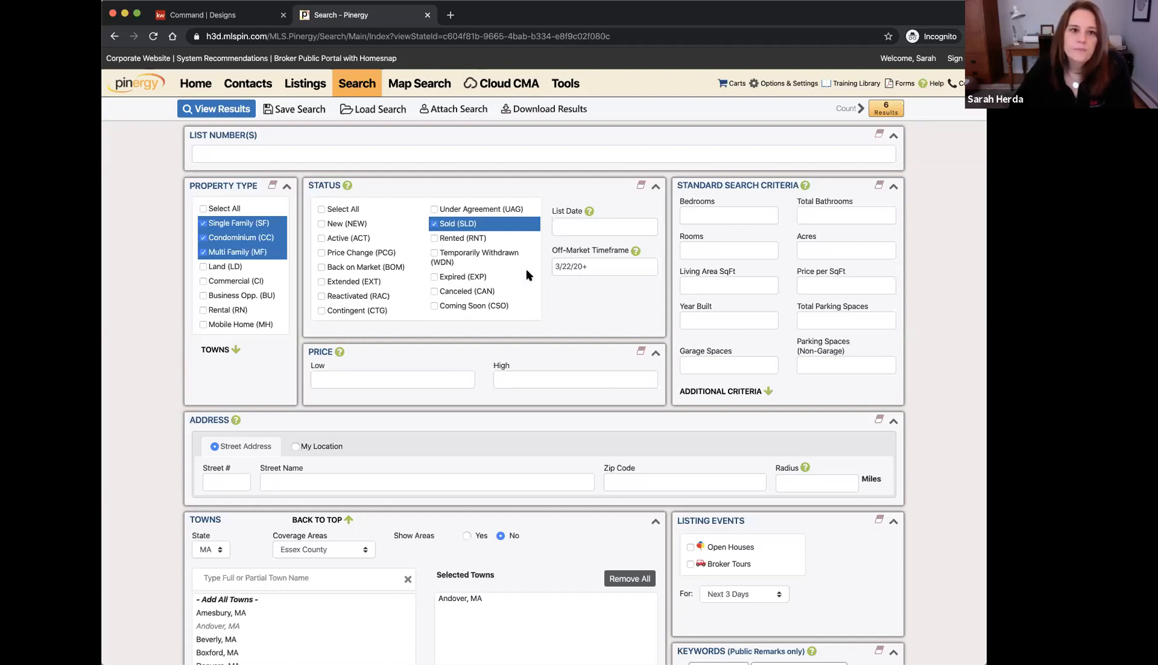
left_click(203, 19)
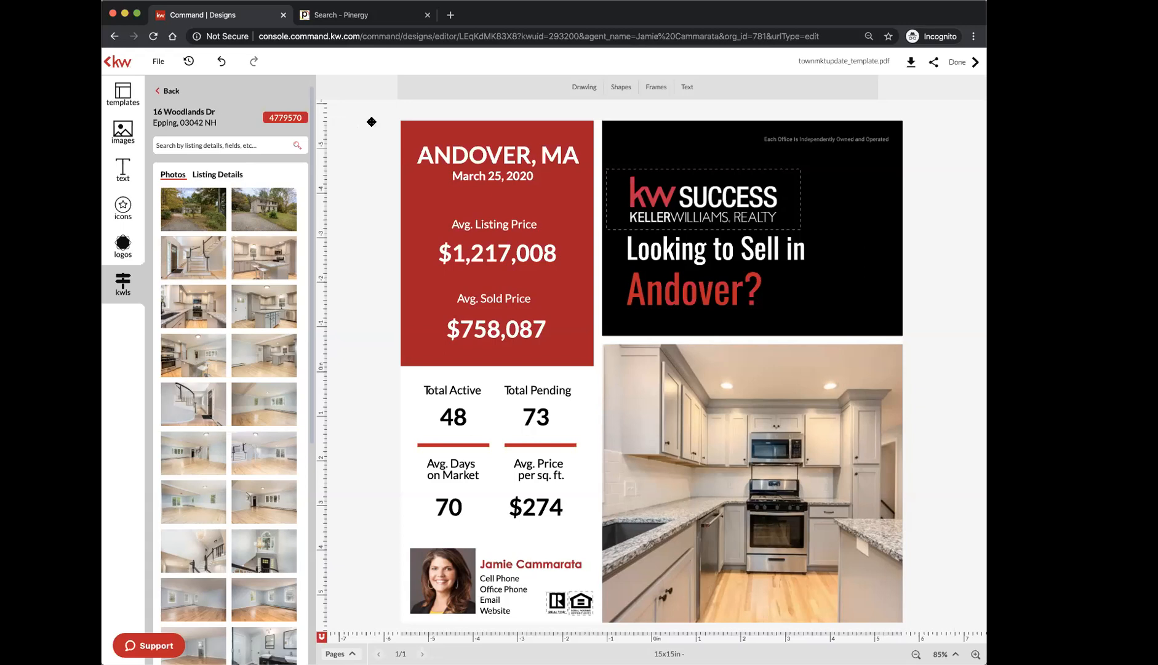
Save the Andover flyer changes on exit and return to My Design Templates
left_click(958, 62)
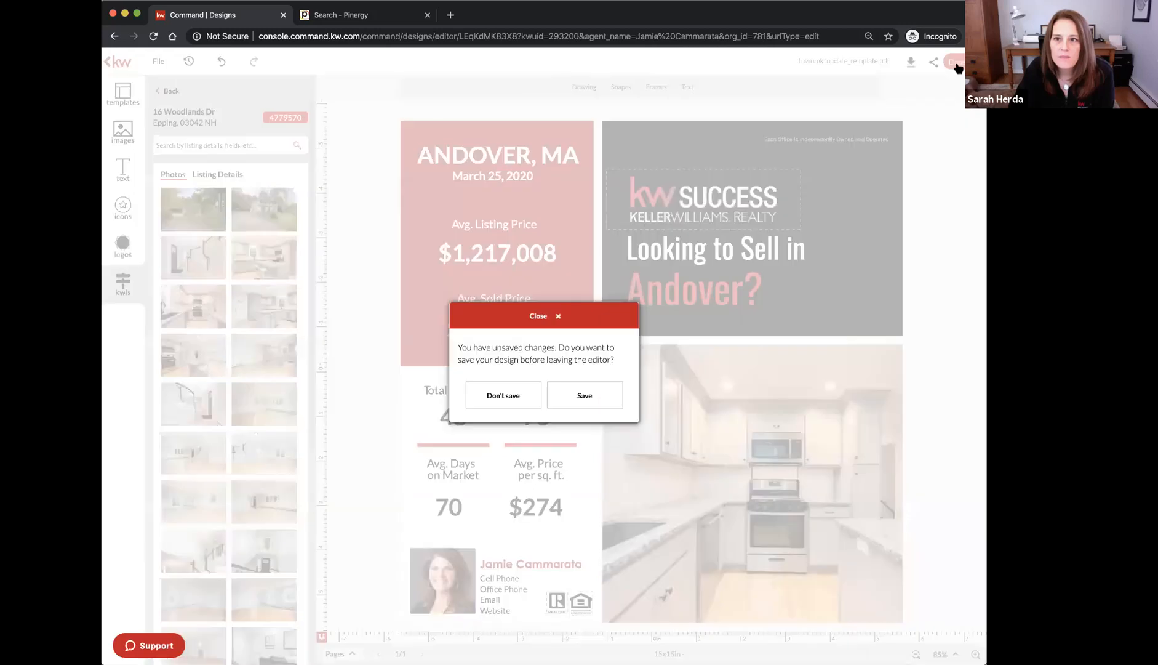
left_click(591, 393)
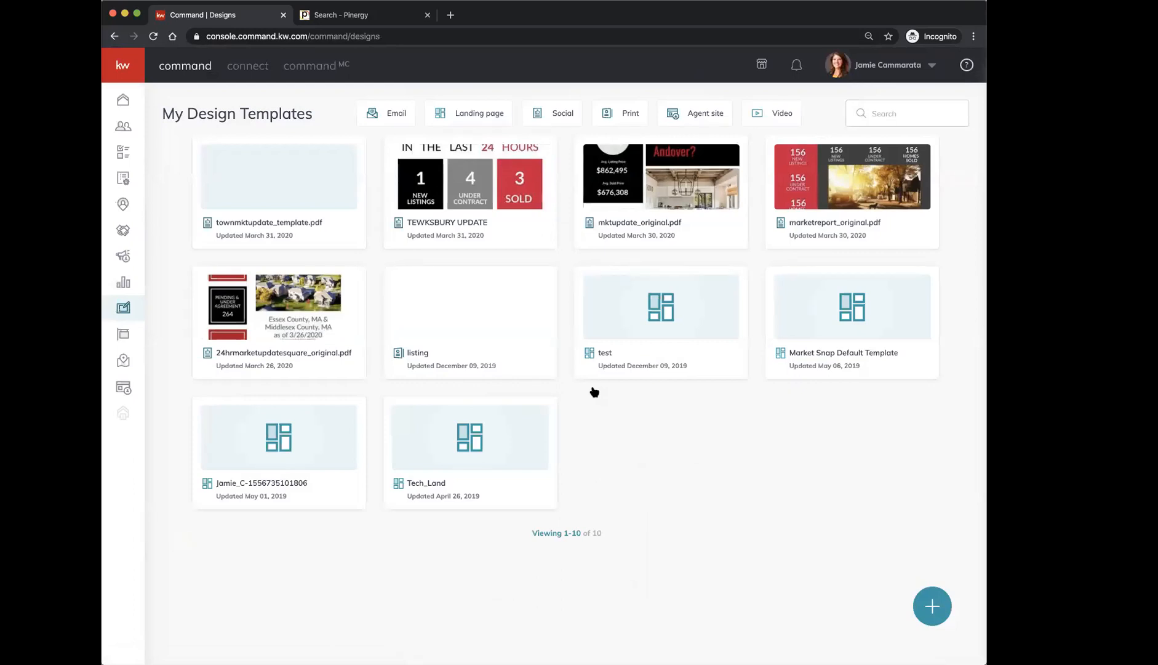
left_click(123, 308)
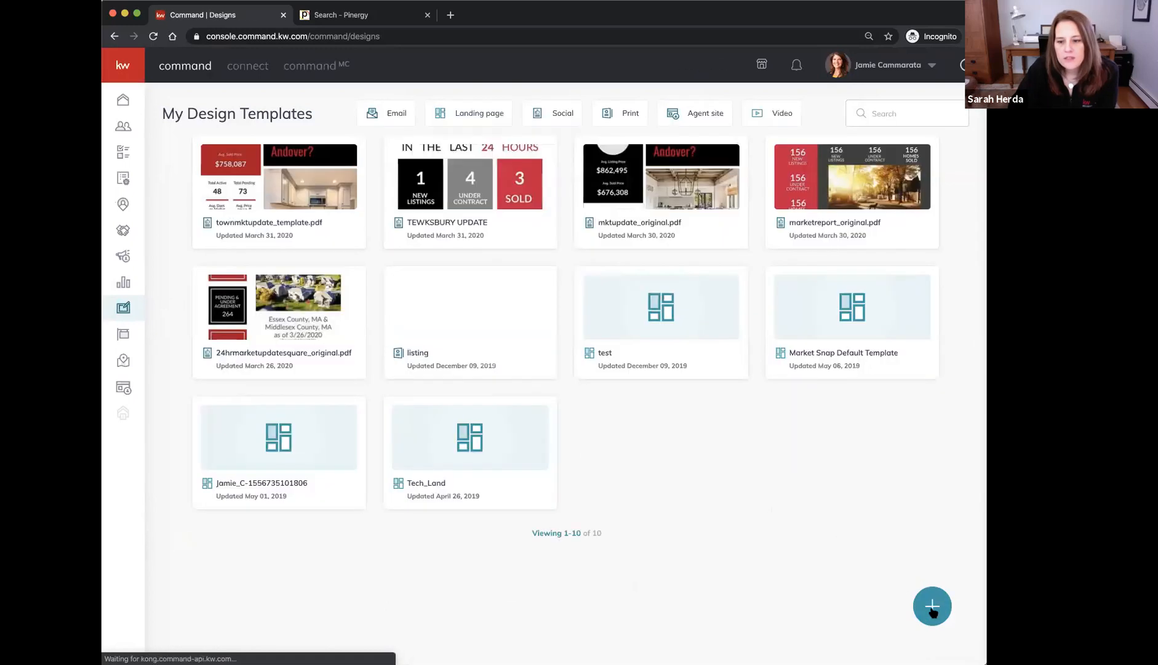
Start a new design using the Import PDF option in Create Design
left_click(932, 607)
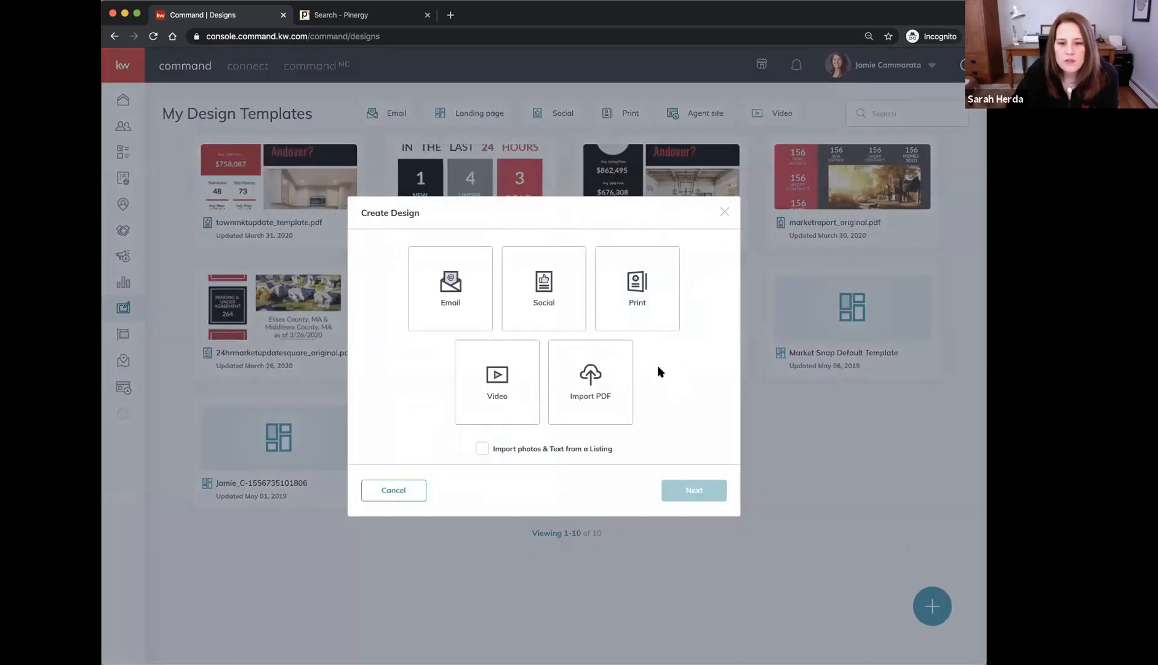
left_click(607, 386)
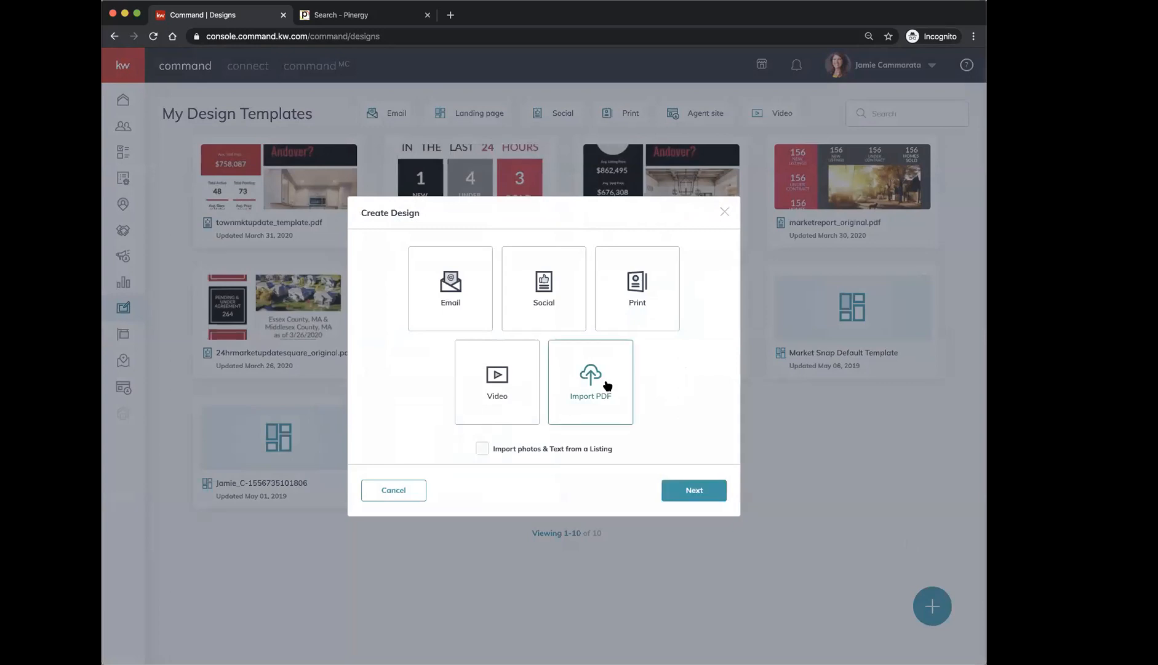
left_click(705, 490)
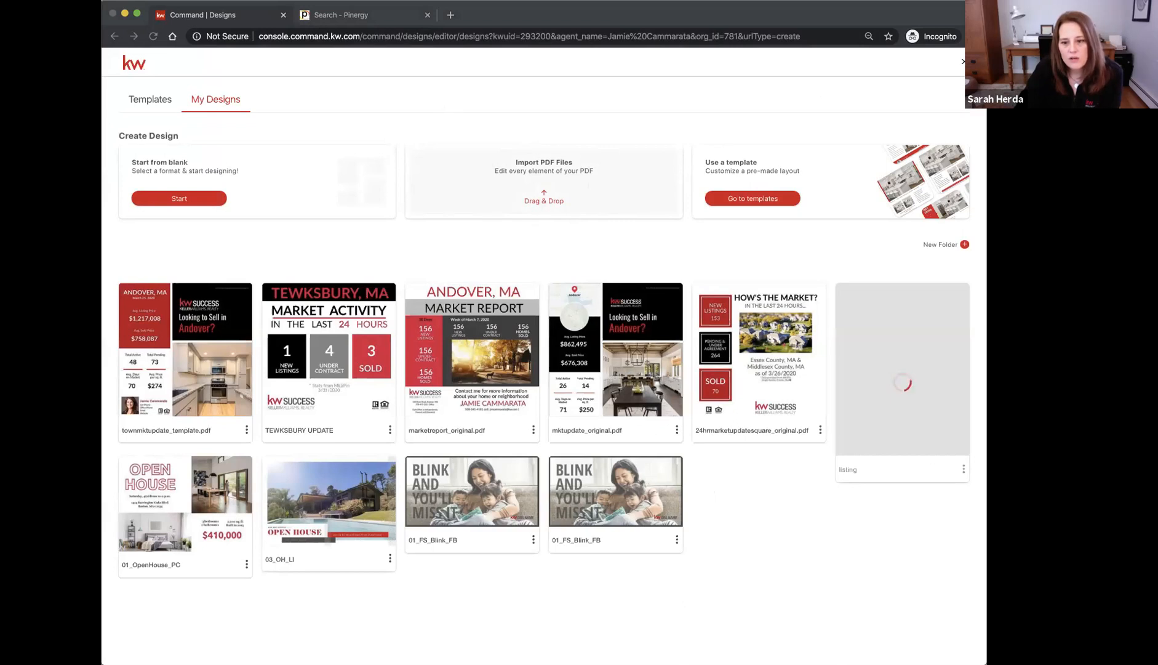
Upload townweeklyupdate_template.pdf, fix it using IN (Inch) units, and open it for editing
left_click(784, 544)
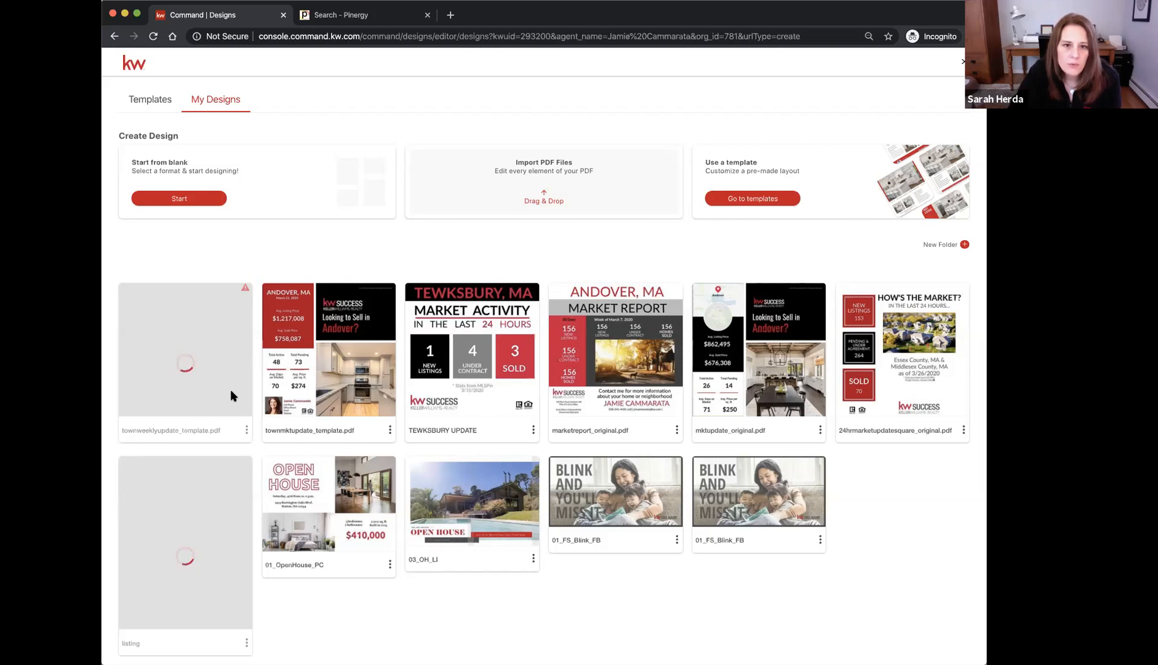
left_click(246, 430)
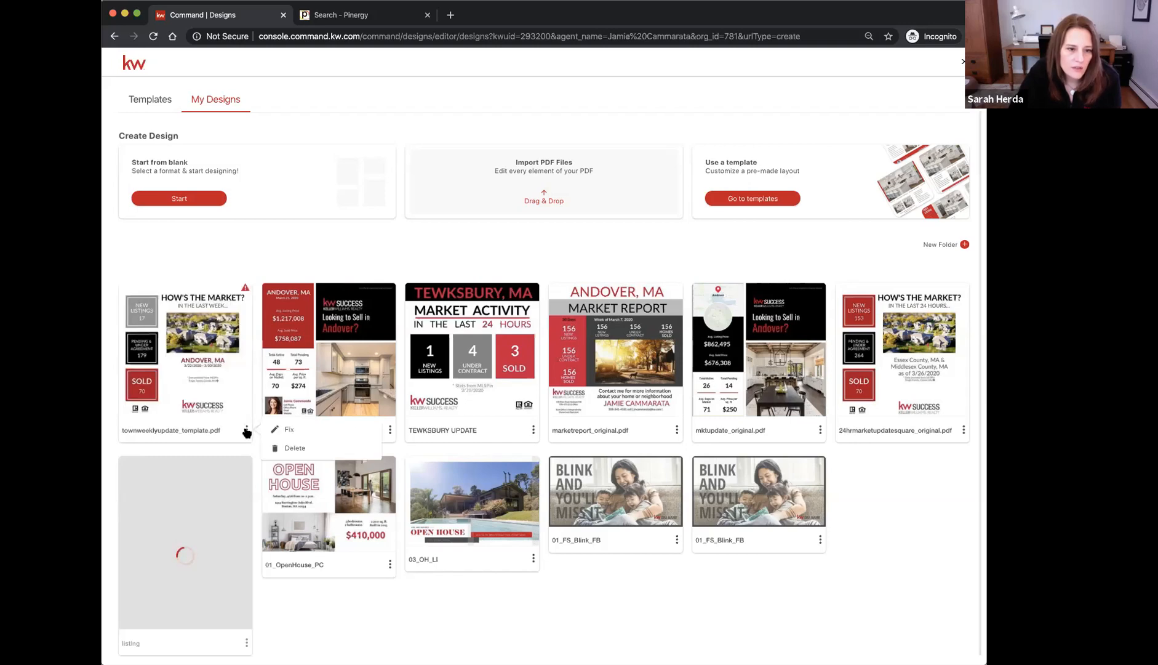
left_click(281, 430)
left_click(506, 162)
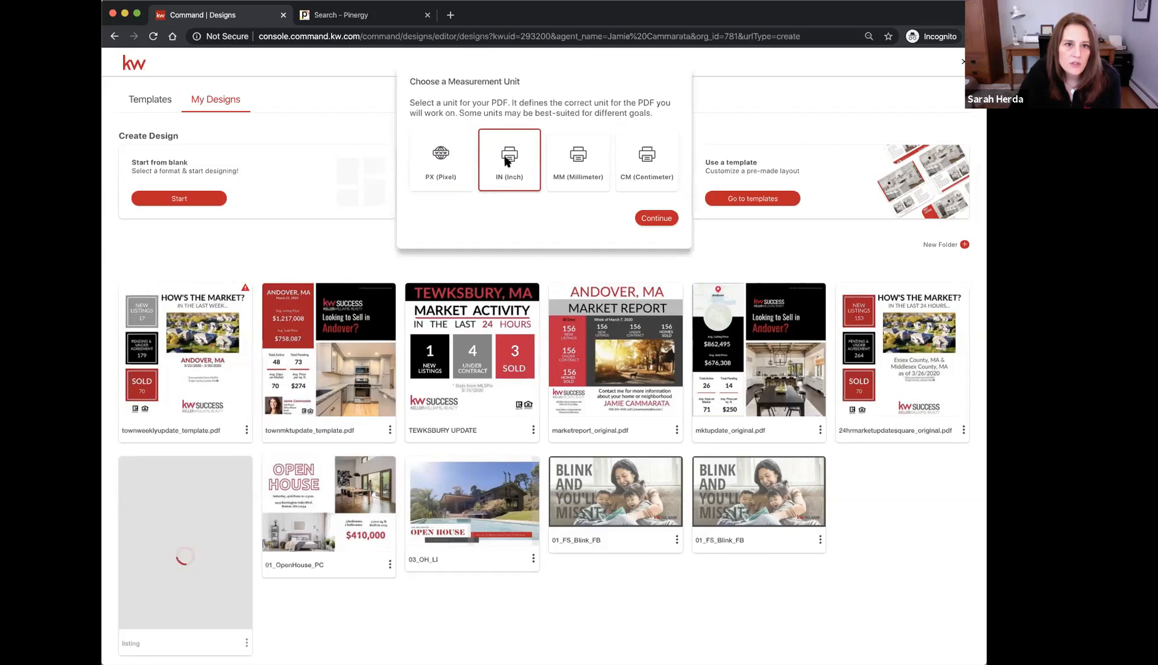
left_click(649, 219)
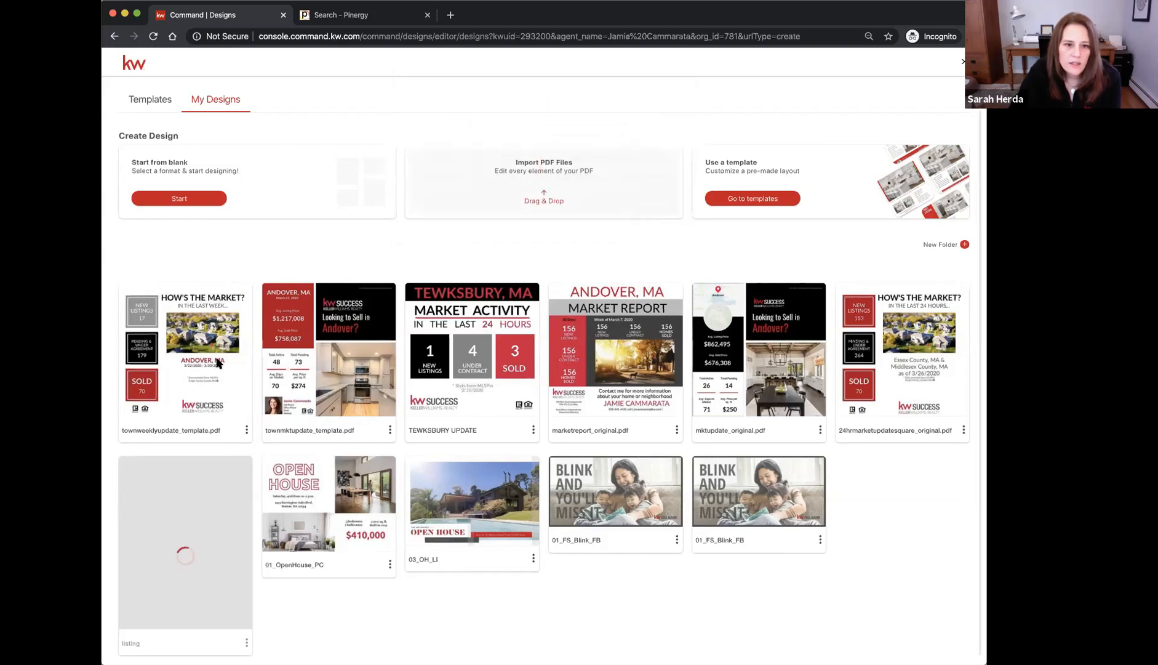
left_click(180, 349)
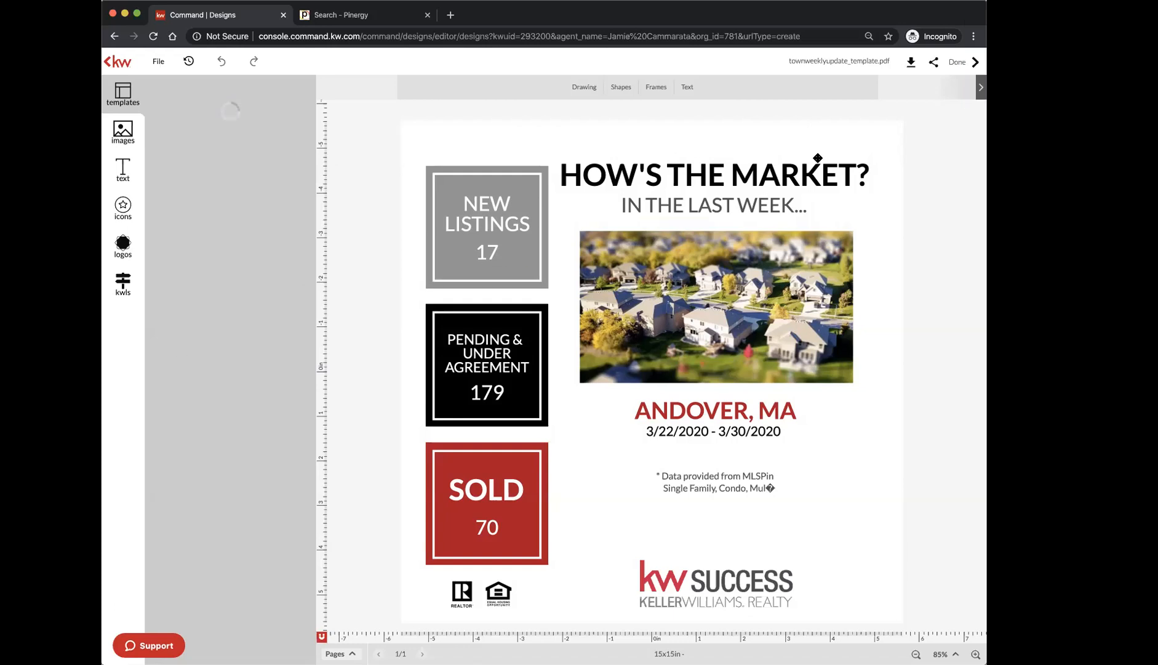
Finish with the weekly update template and go back to My Design Templates
left_click(958, 62)
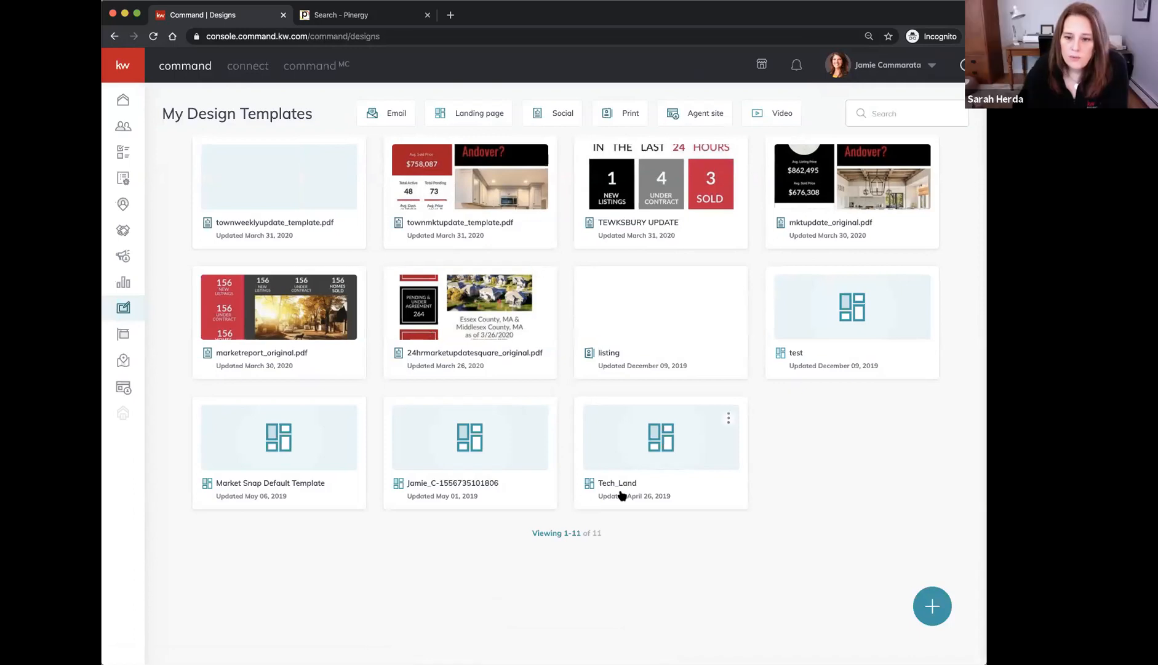
Start a new Social design, switch to My Designs, and choose Start from blank
left_click(932, 606)
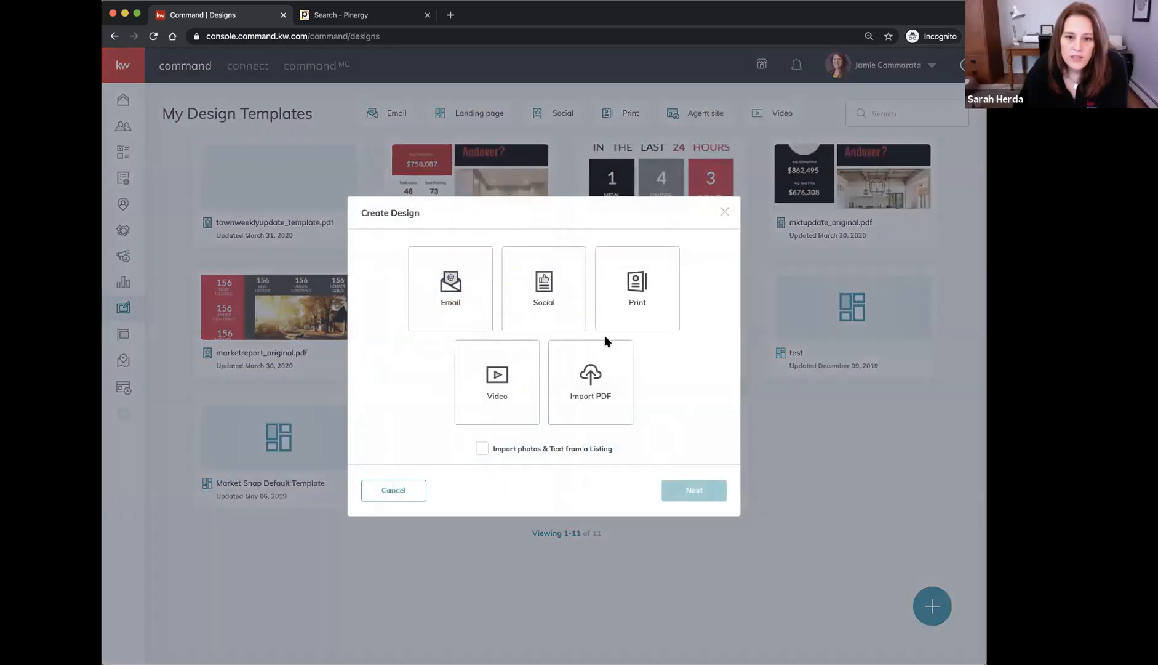
left_click(523, 284)
left_click(692, 491)
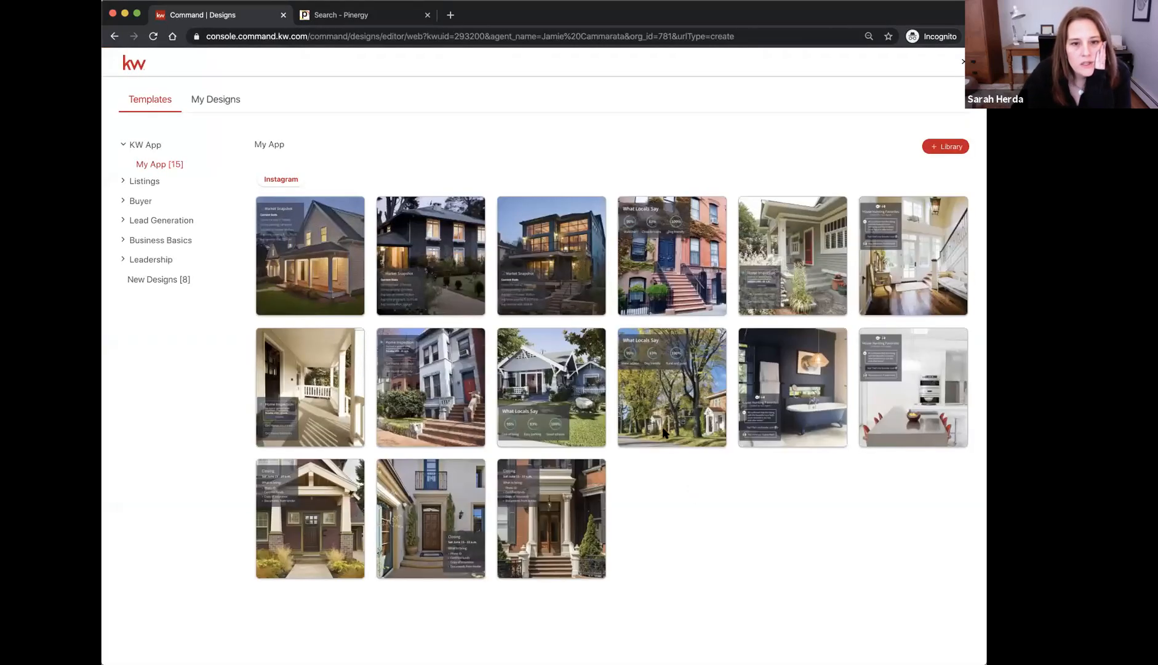
left_click(219, 101)
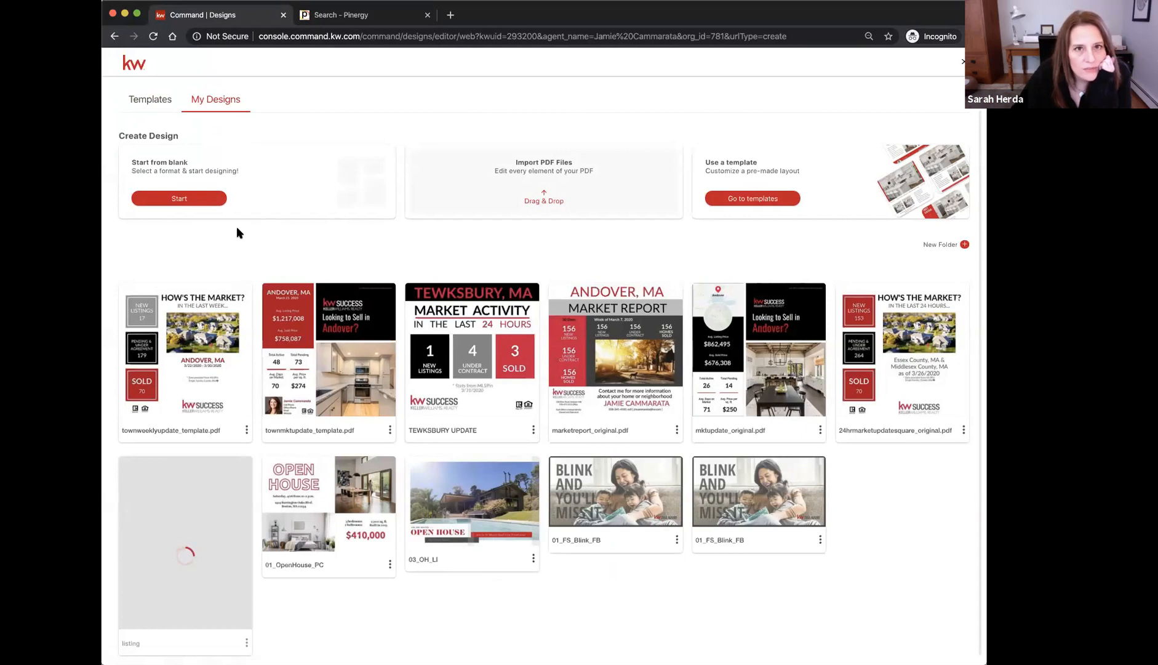
left_click(180, 197)
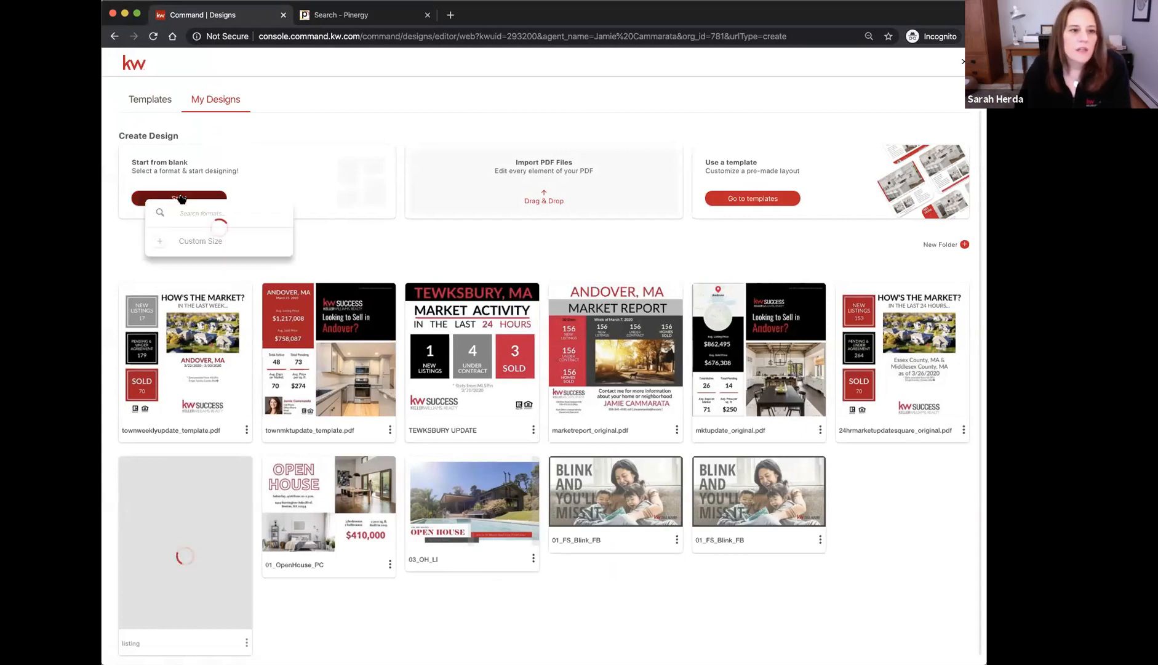
Create a Custom Size blank canvas 8 in wide by 8 in high
scroll(202, 336, "down", 1)
scroll(201, 335, "up", 1)
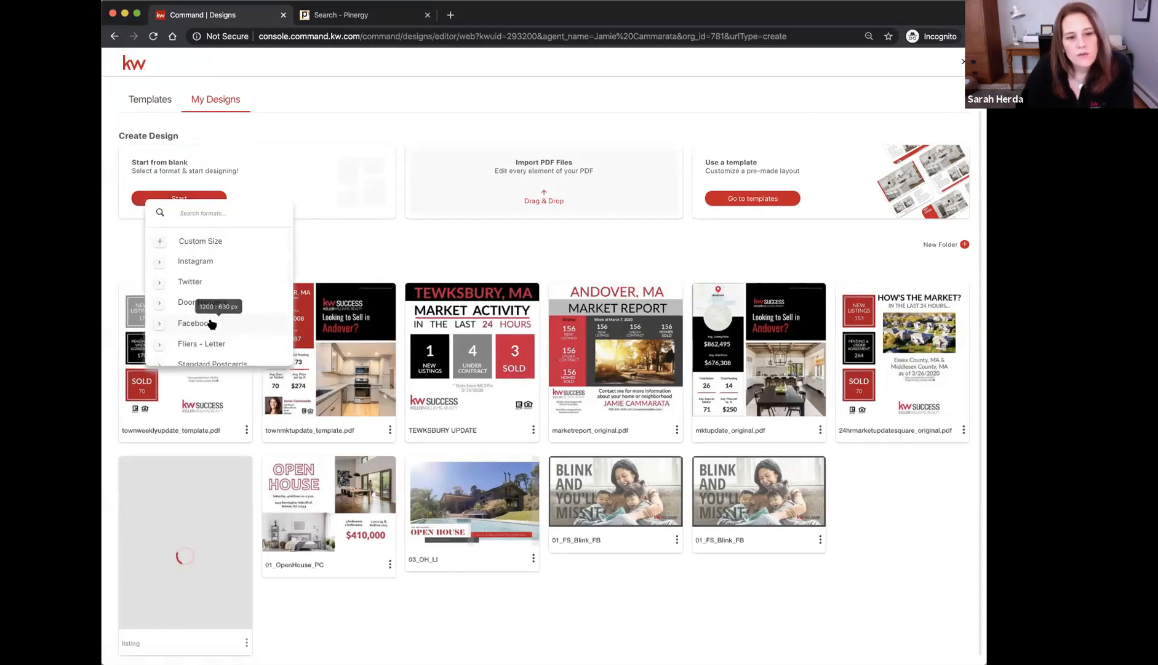
left_click(182, 246)
type("8")
left_click(197, 269)
type("8")
left_click(201, 292)
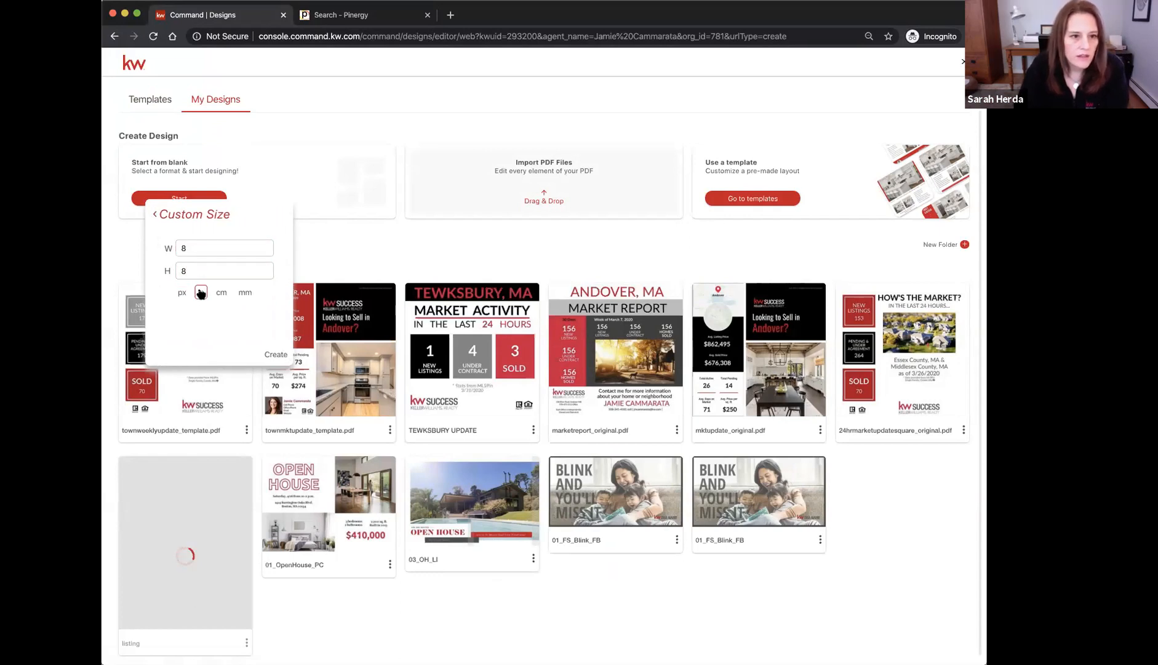
left_click(269, 354)
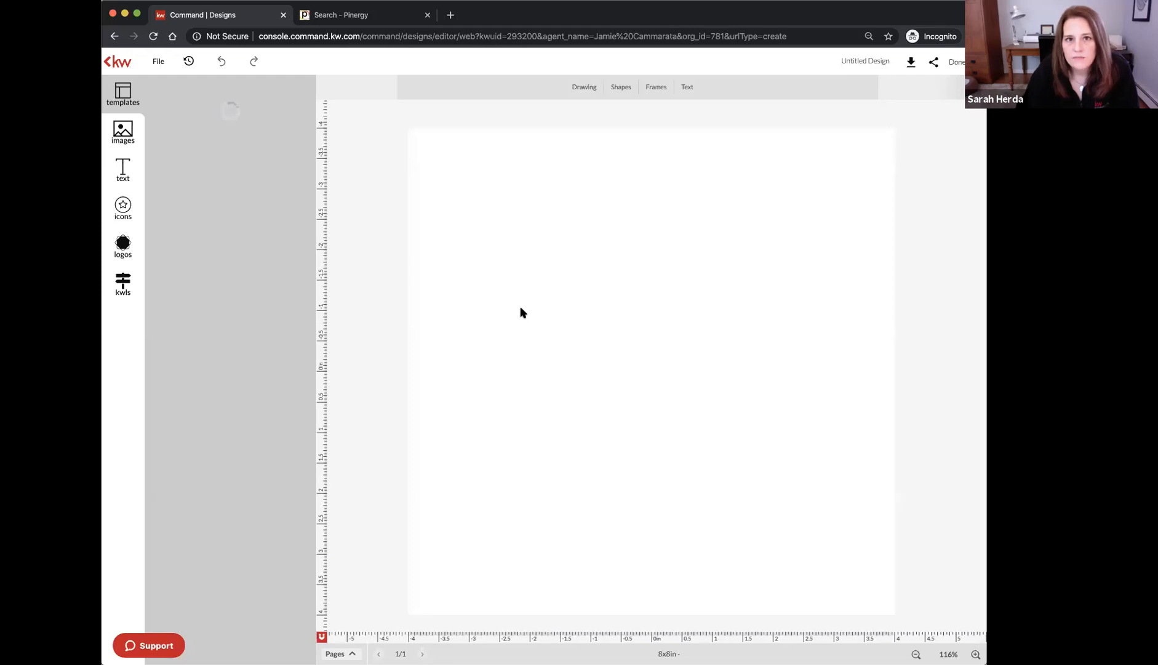
Add a square from Shapes and move it to the page's top-left
left_click(621, 88)
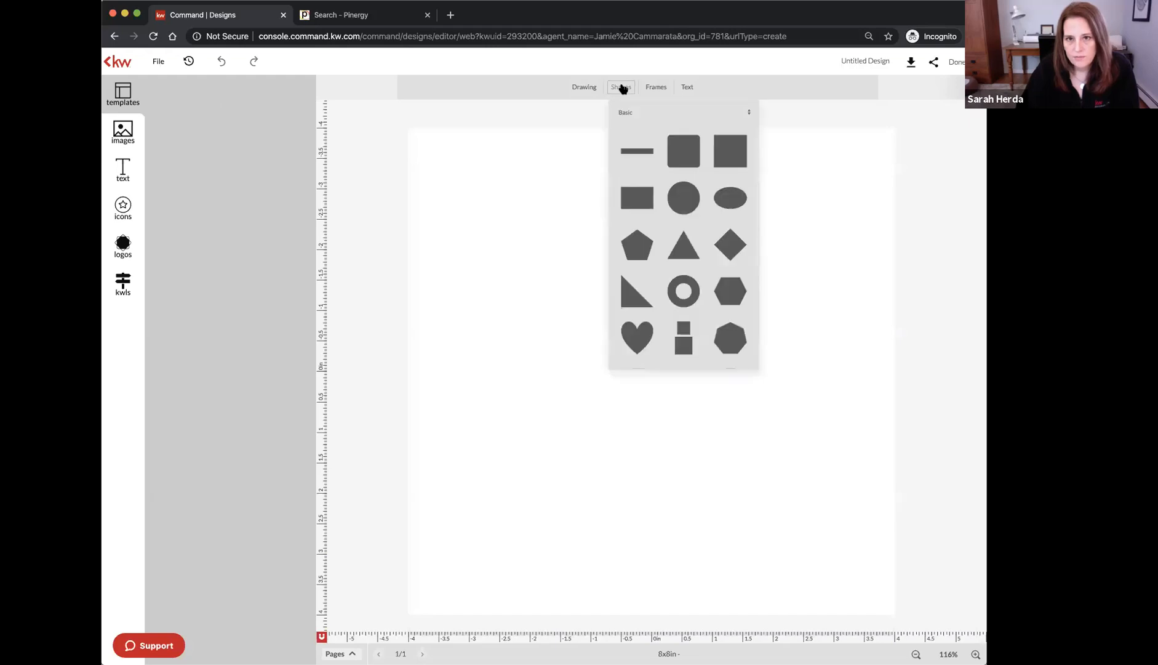
left_click(727, 157)
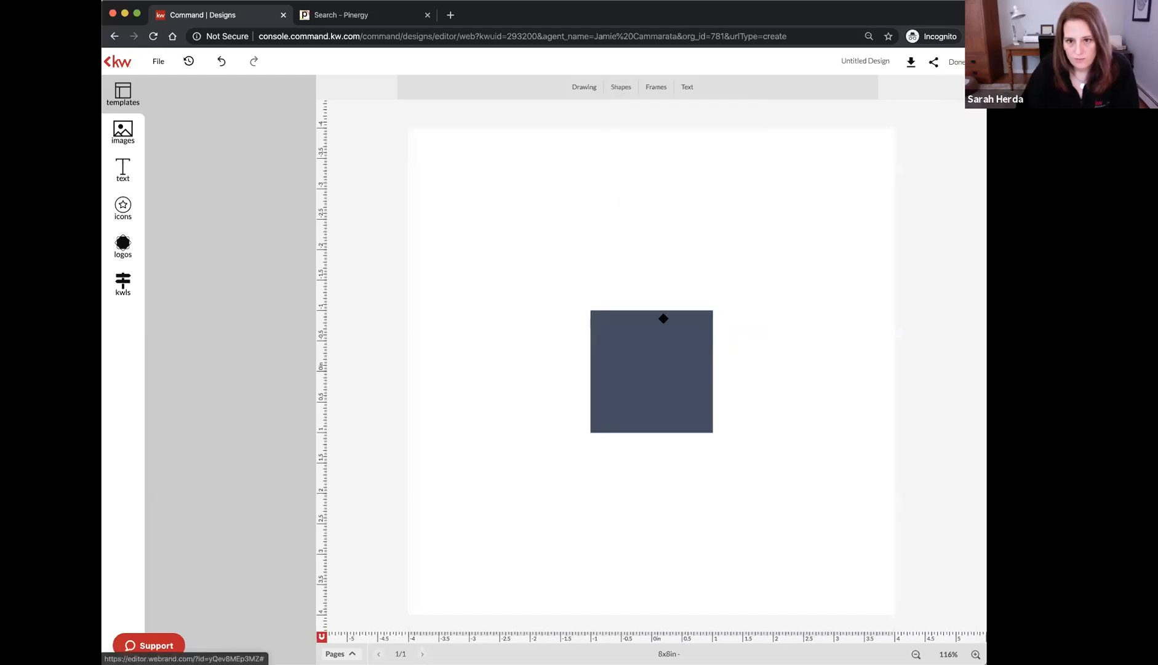
left_click_drag(657, 352, 504, 201)
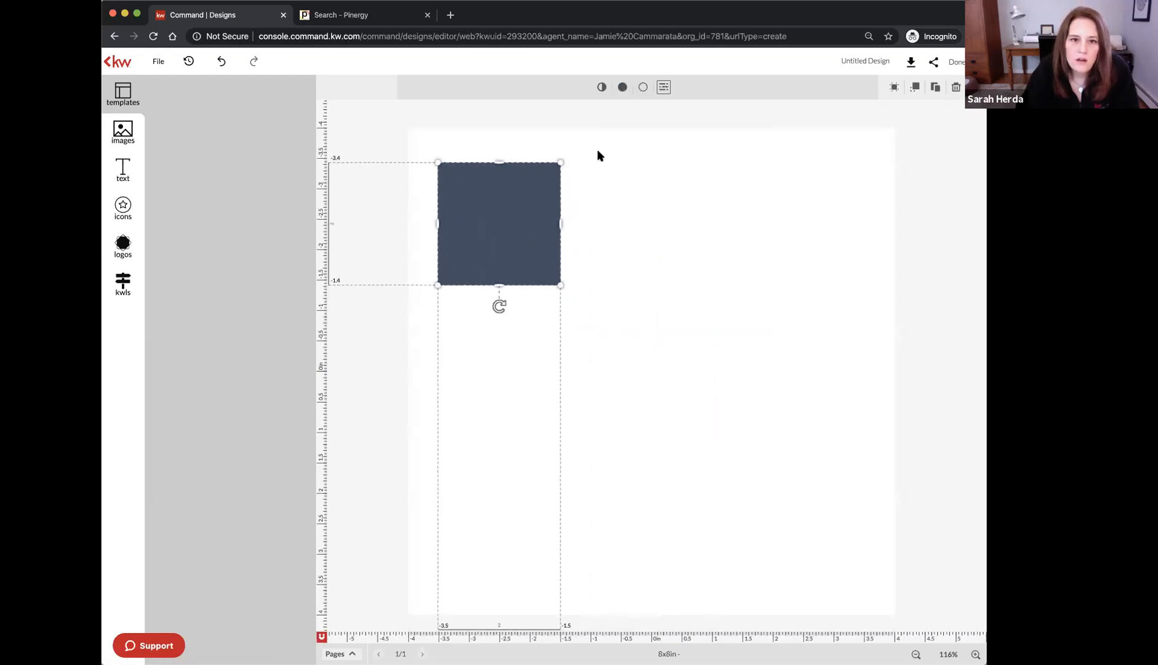
Remove the square's outline and fill it with the red swatch #B20020
left_click(643, 88)
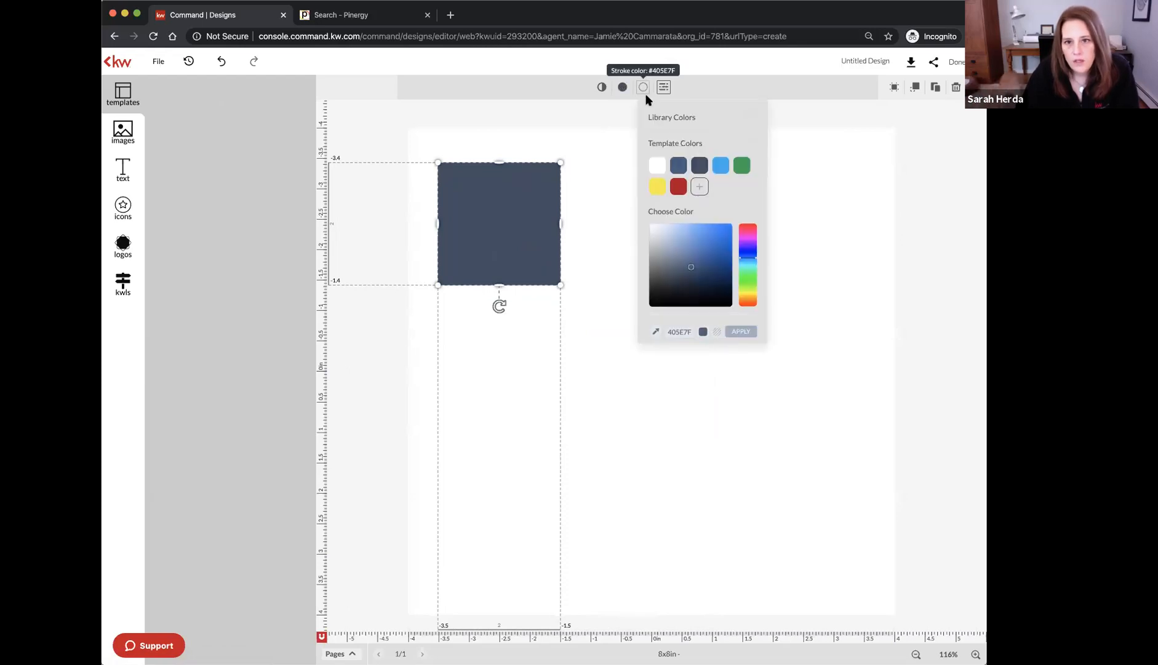
left_click(717, 333)
left_click(737, 332)
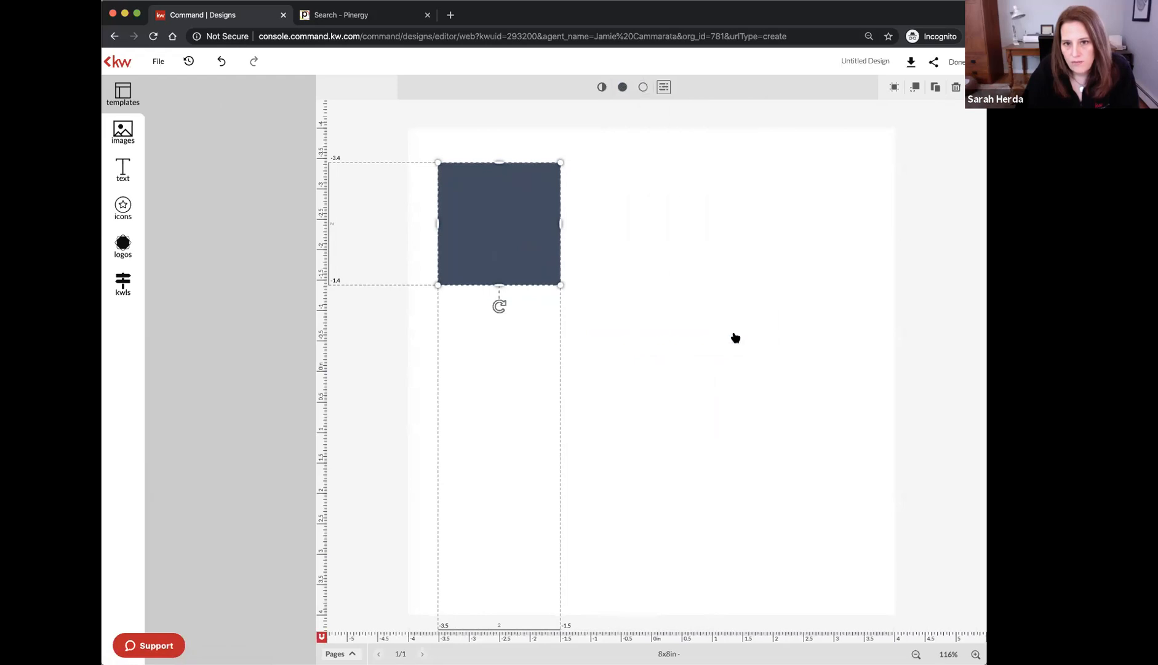
left_click(623, 91)
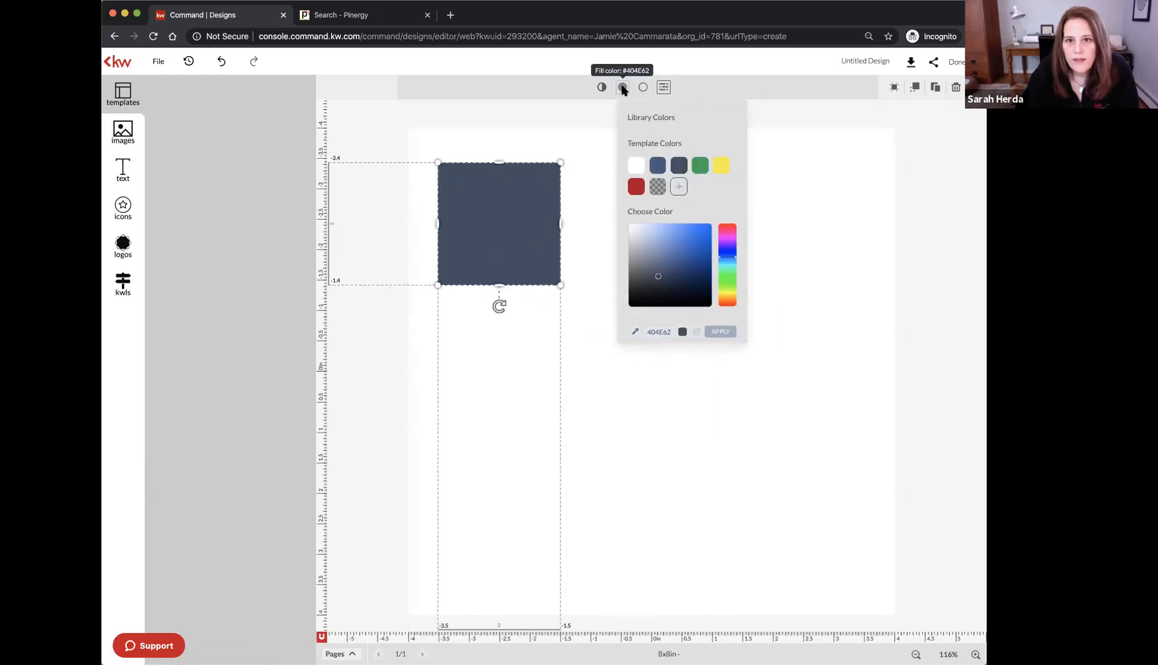
left_click(629, 181)
left_click(608, 178)
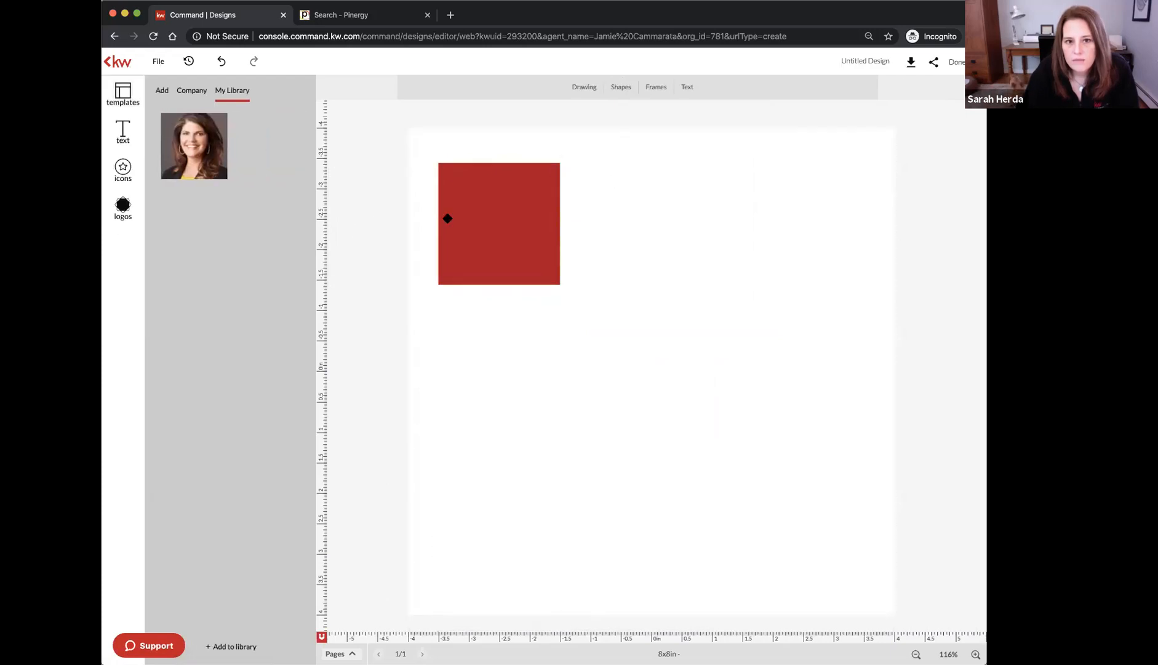
left_click(472, 219)
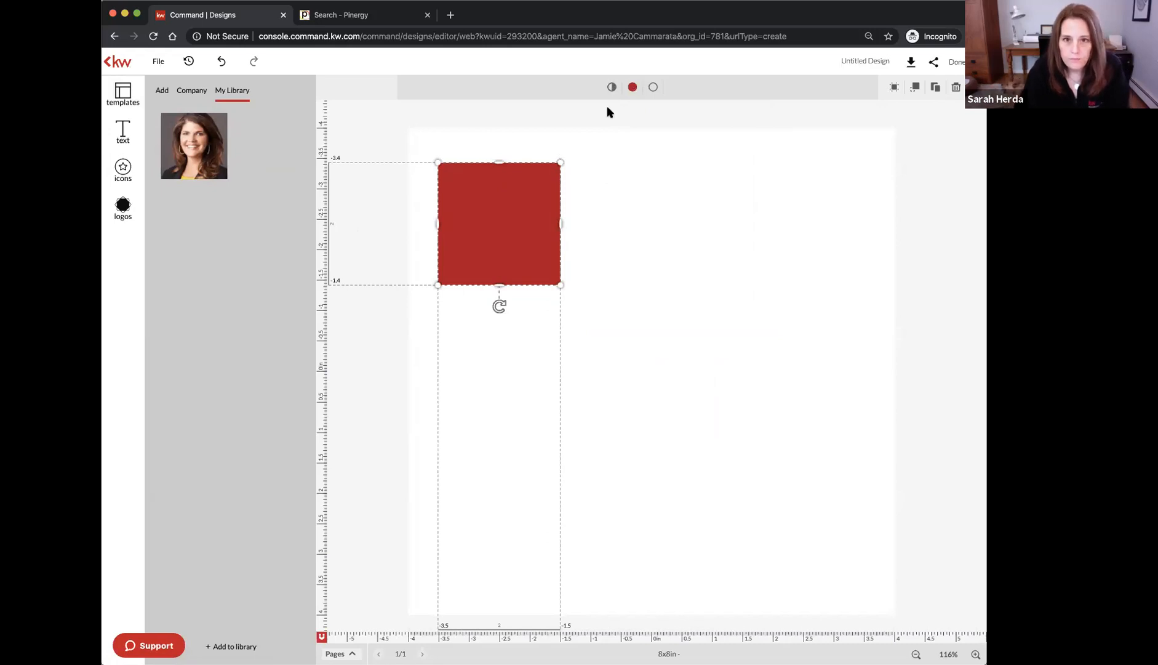
Duplicate the red square, shrink the copy to about 0.8 inch, and make its fill transparent
key("super+v")
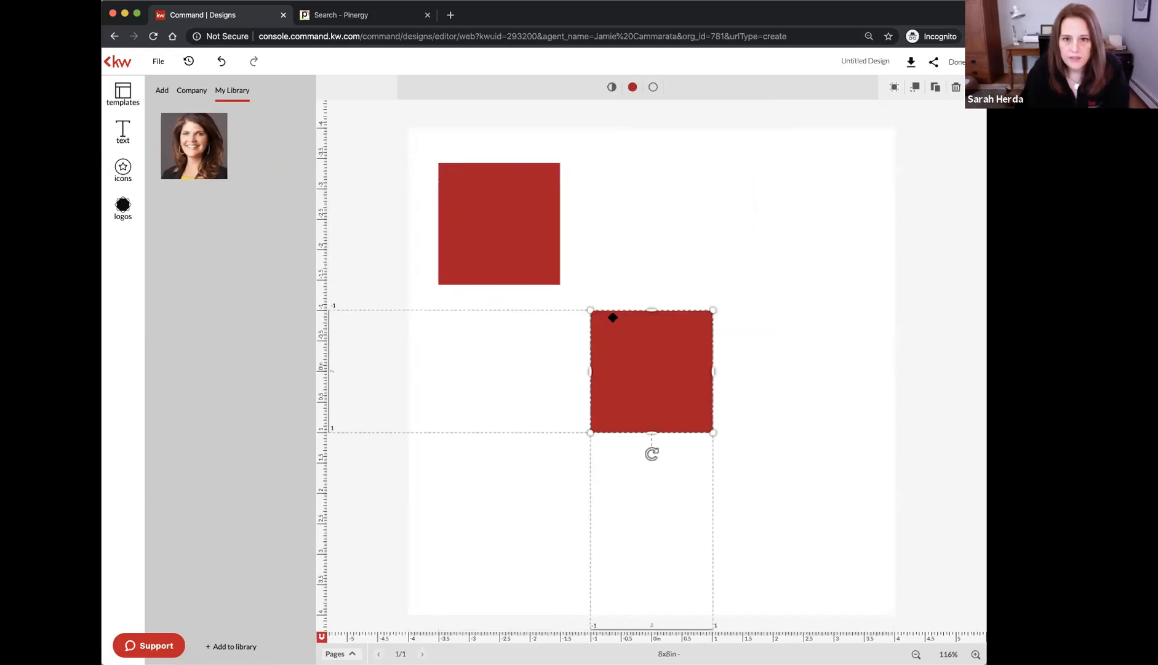
left_click_drag(712, 432, 688, 431)
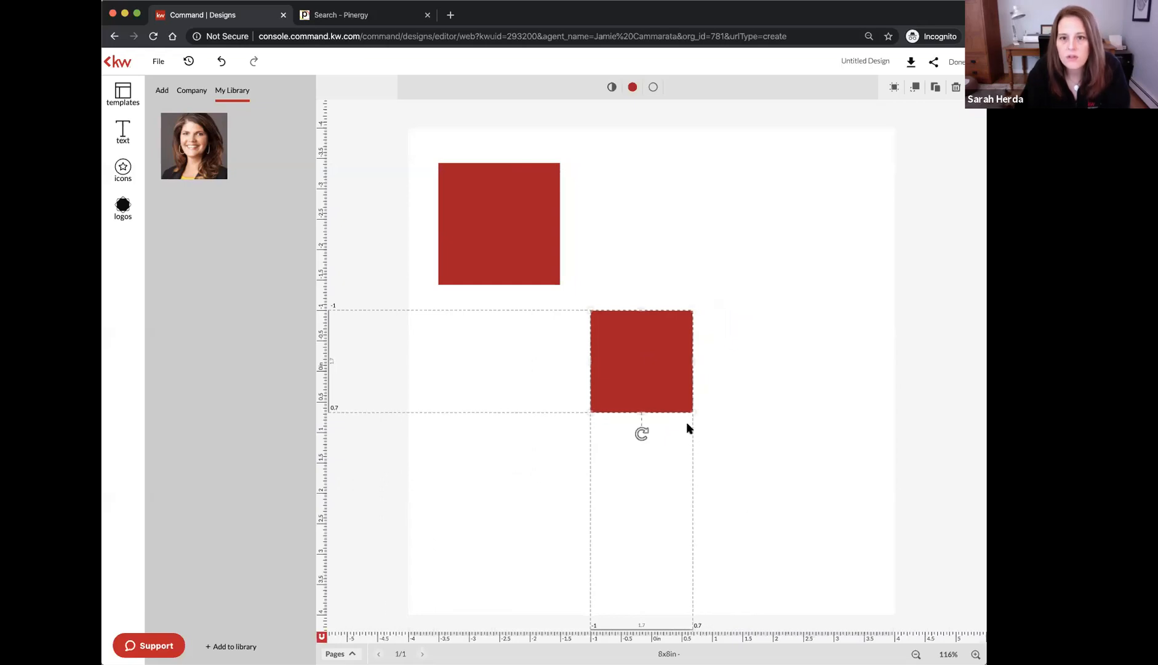
left_click(633, 88)
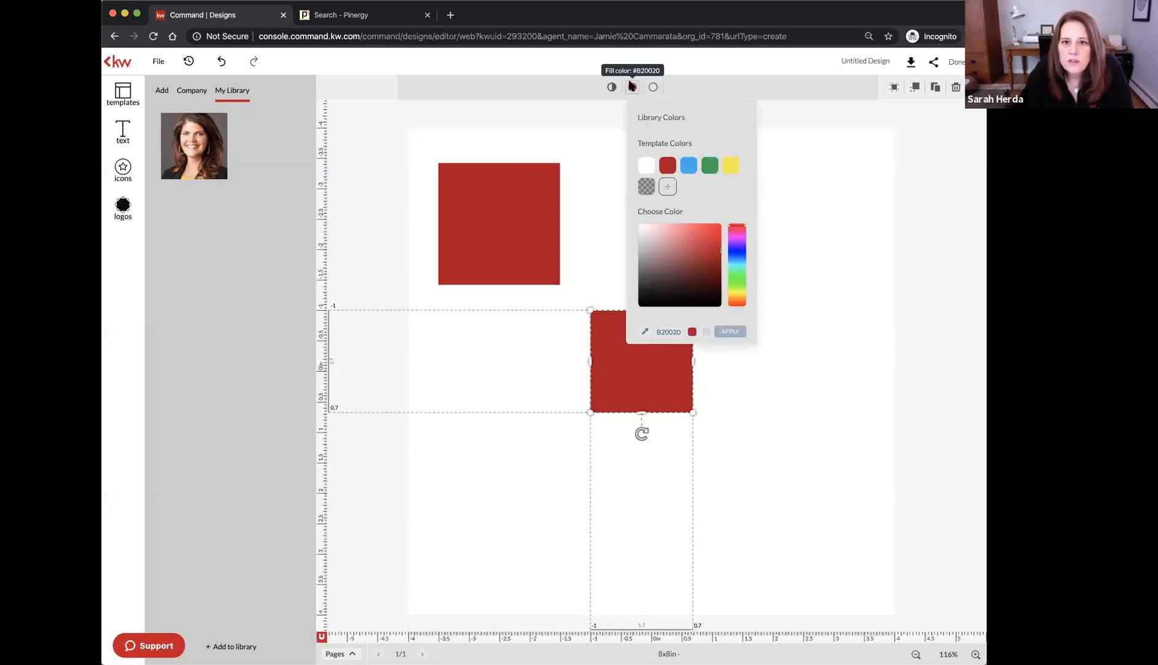
left_click(705, 333)
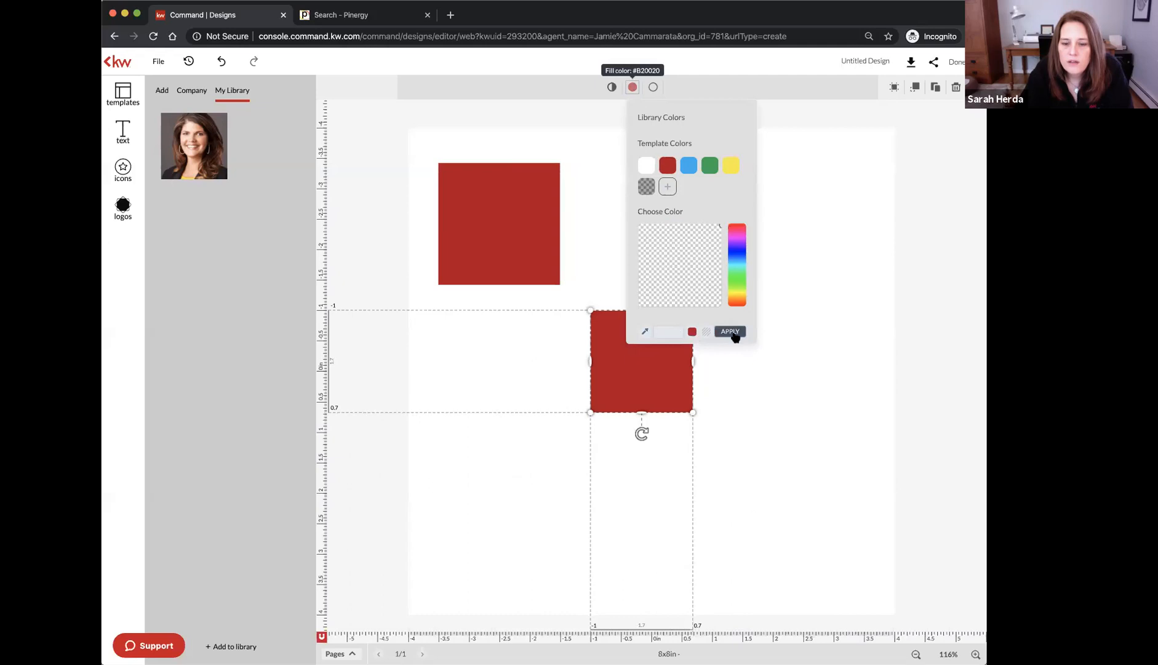
left_click(730, 331)
Give the copied square a white outline with stroke width 3
left_click(653, 87)
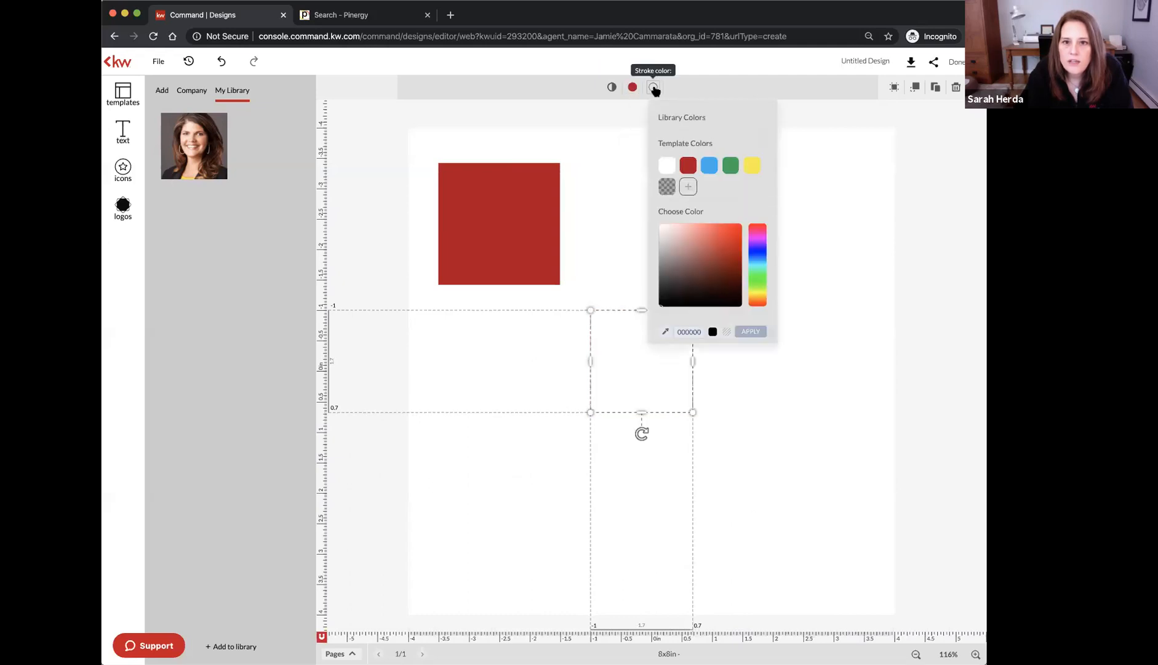
left_click(662, 167)
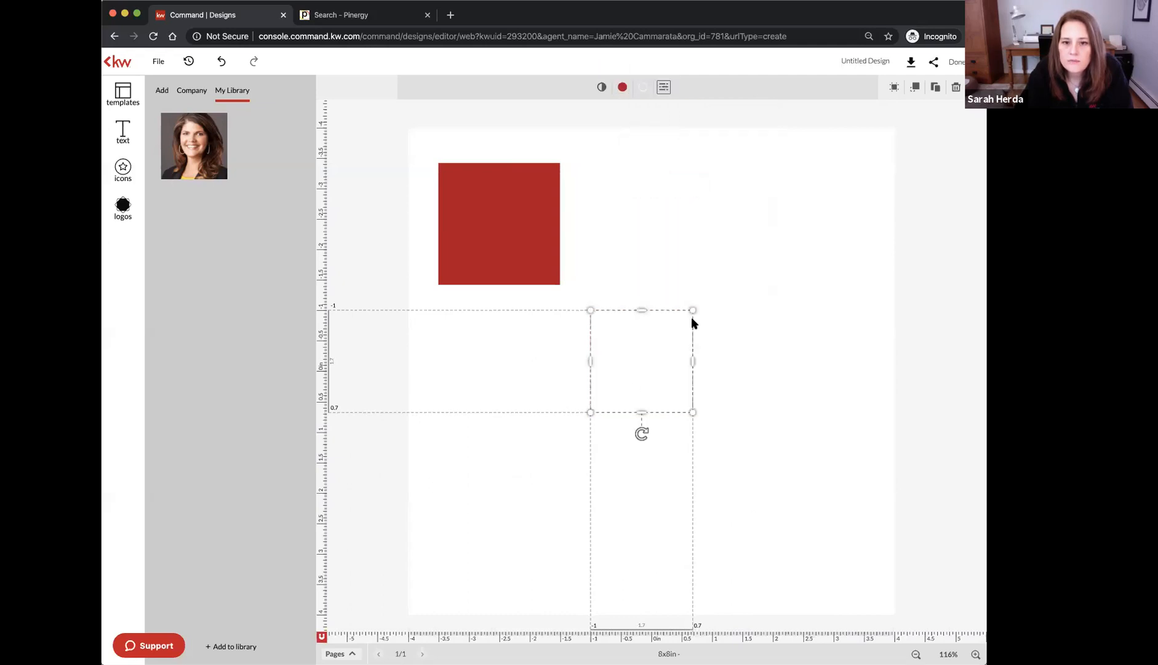
left_click(663, 88)
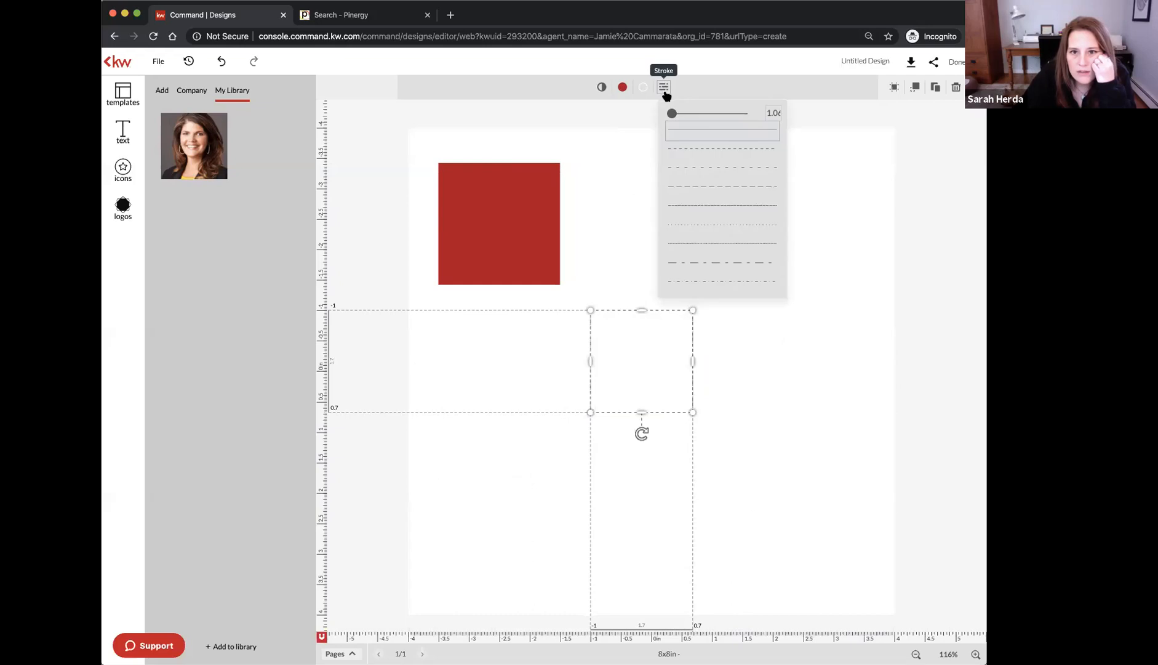
mouse_move(672, 117)
left_mouse_down()
mouse_move(702, 117)
mouse_move(682, 117)
left_mouse_up()
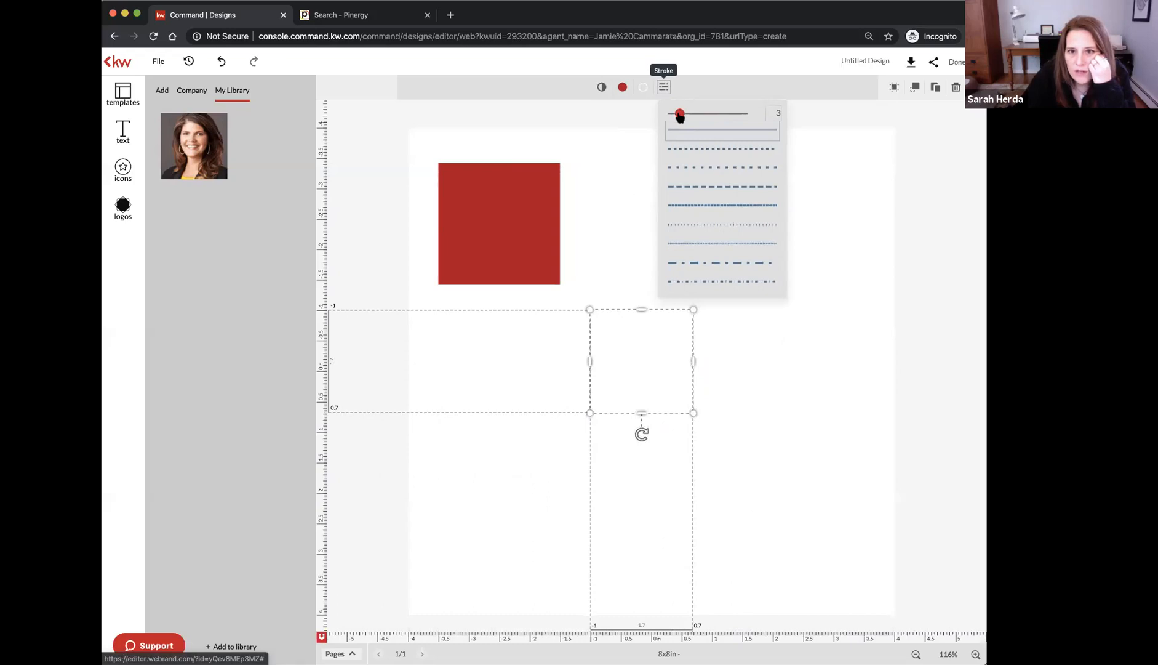
left_click(577, 165)
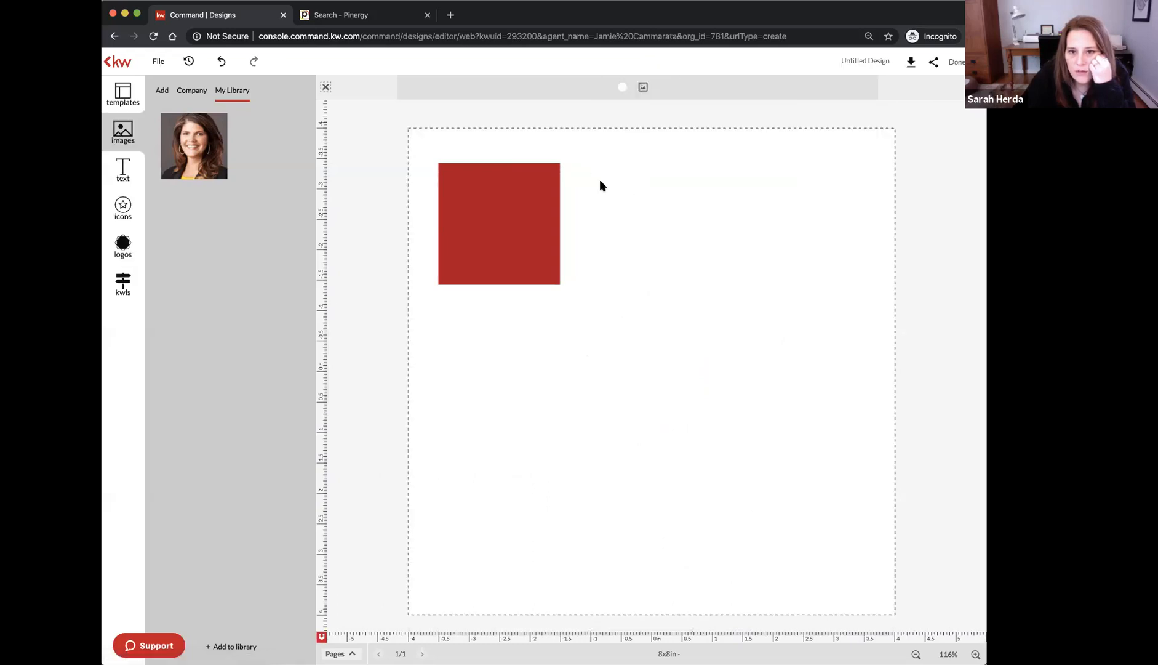
Place the white frame inside the red square and thicken its border to 7
left_click_drag(626, 321, 485, 201)
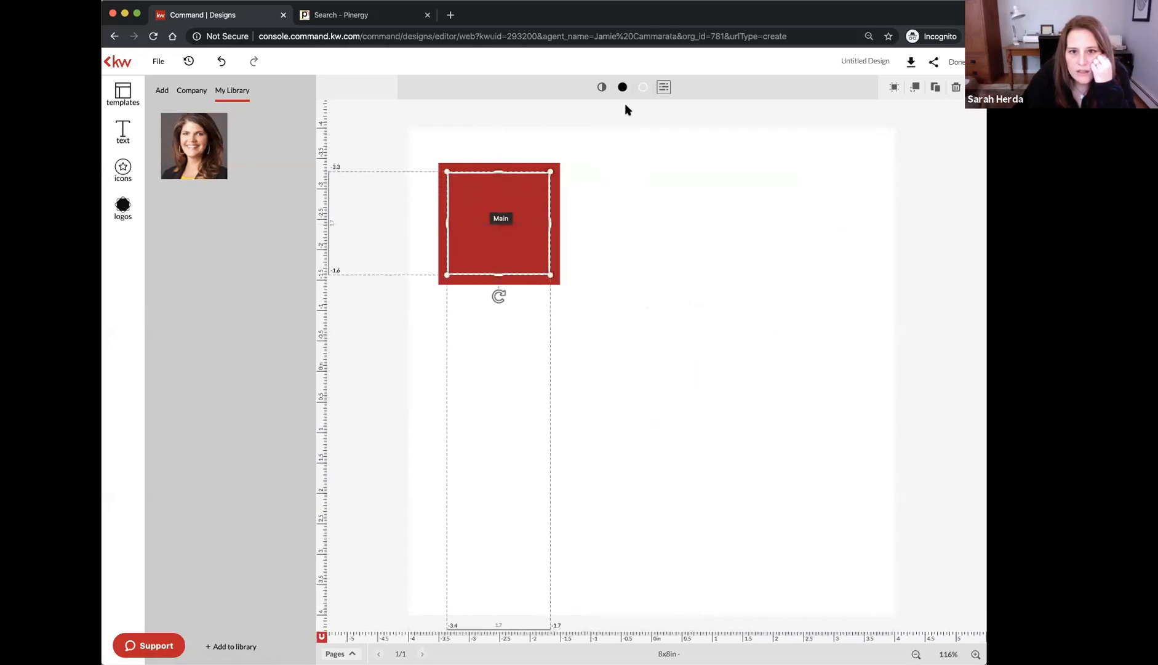
left_click(663, 89)
left_click_drag(681, 115, 689, 115)
left_click(556, 146)
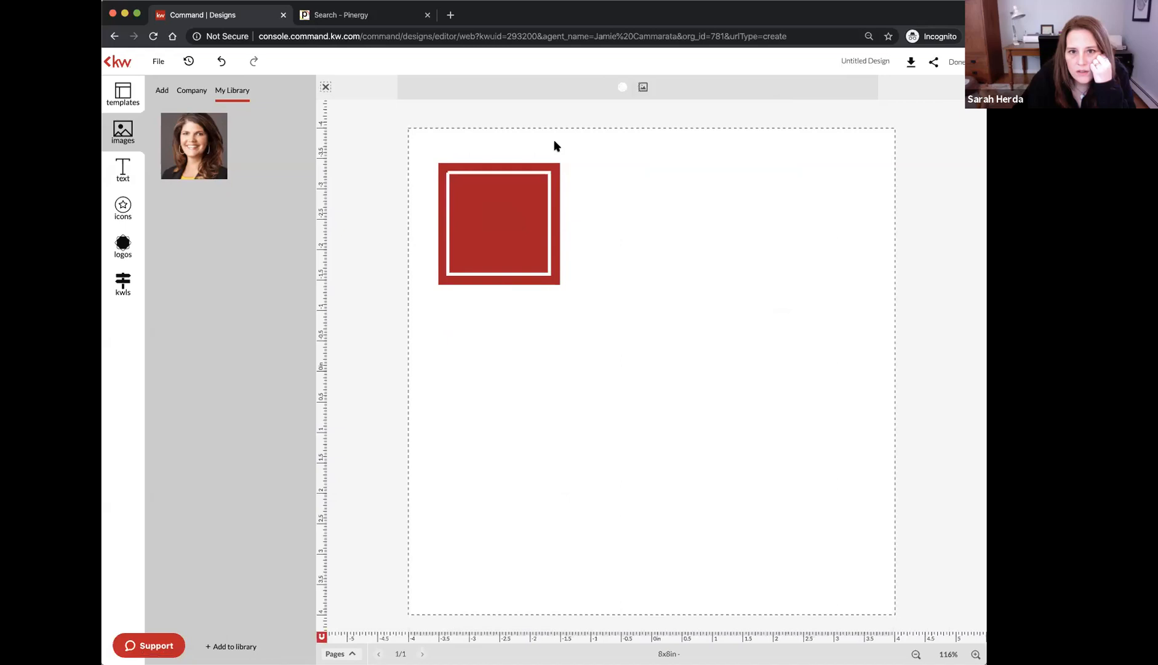
Duplicate the framed red square twice, stacking the copies vertically below it
left_click(517, 173)
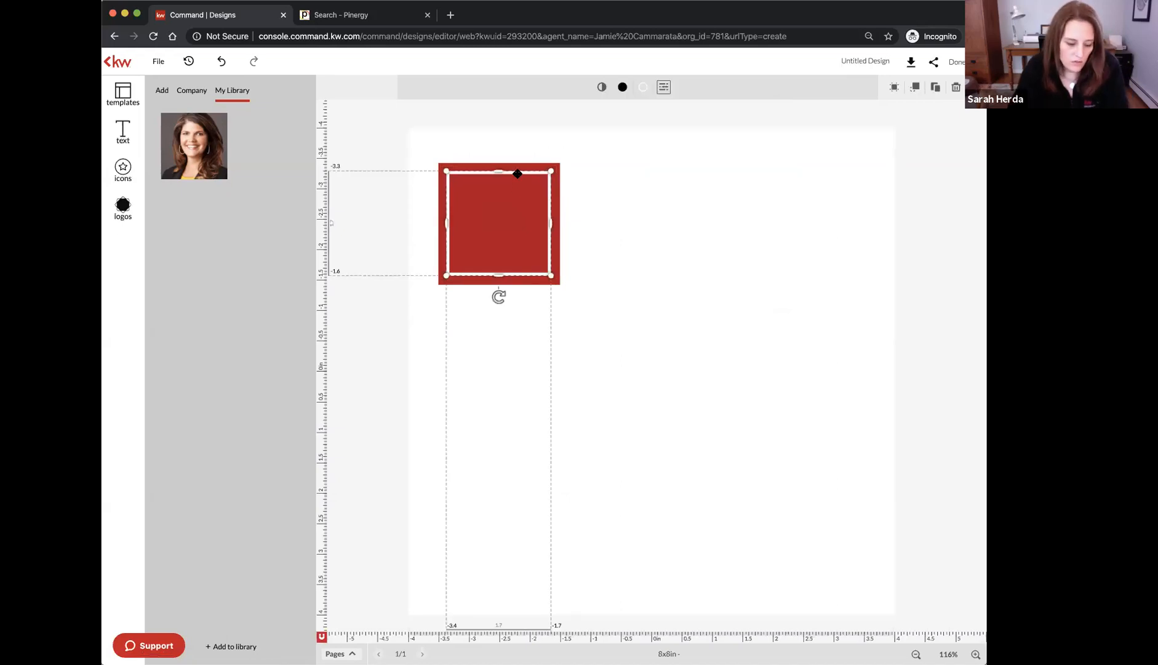
left_click(510, 165, "shift")
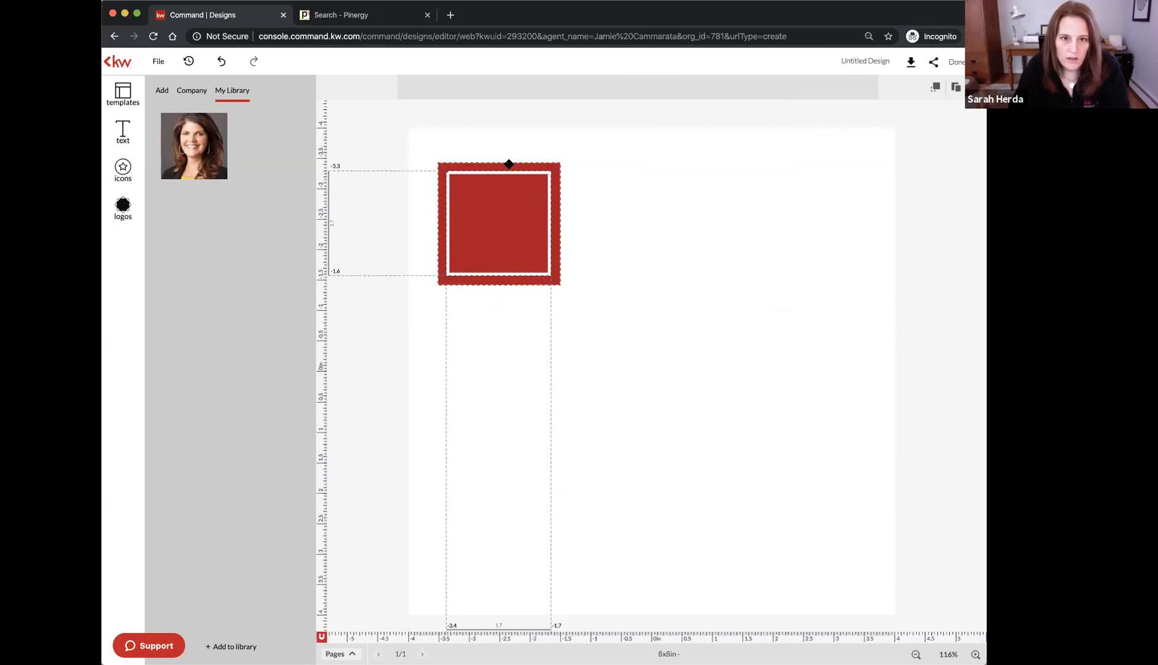
key("super+v")
left_click_drag(664, 345, 514, 337)
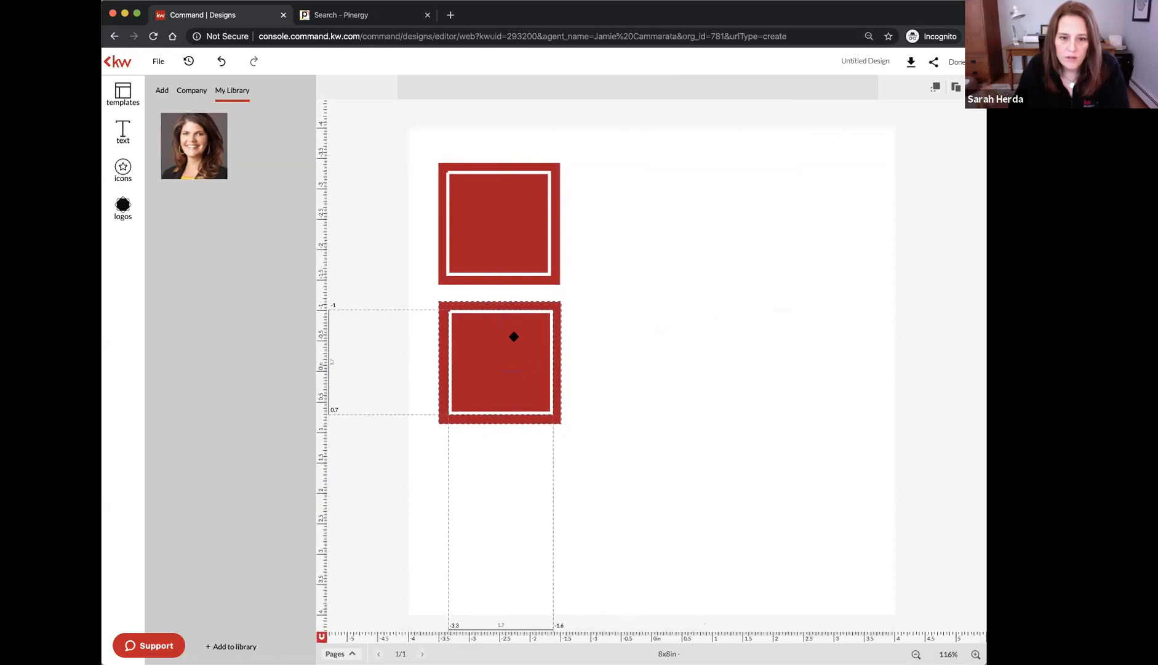
key("super+v")
left_click_drag(641, 351, 482, 482)
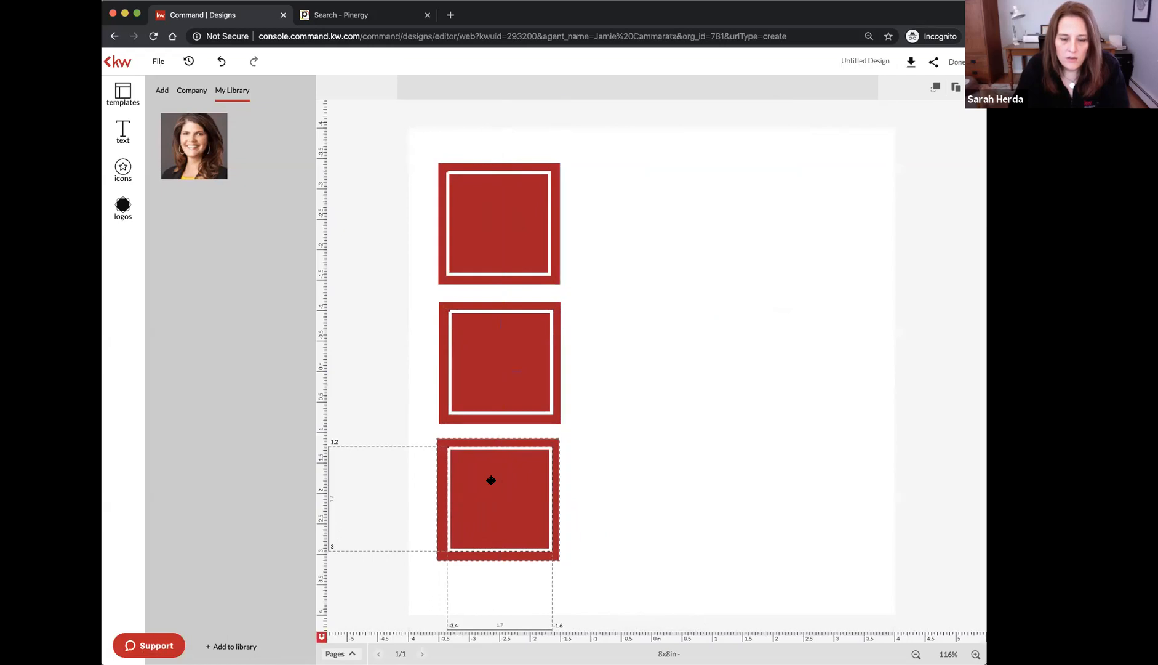
left_click(636, 454)
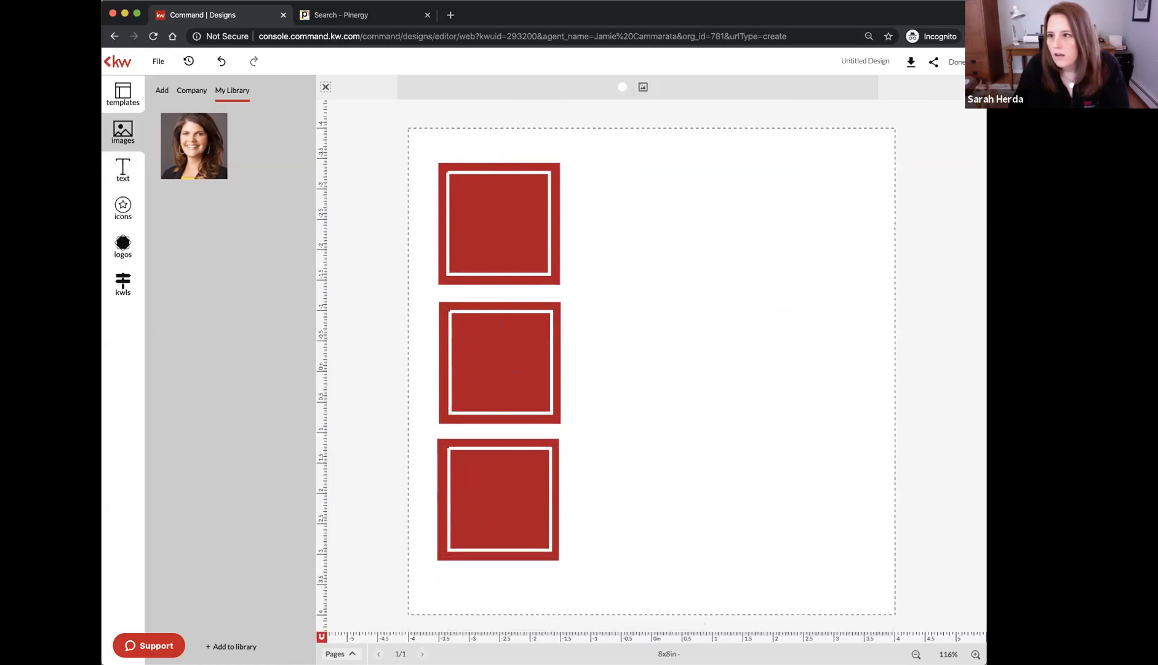
Change the bottom square's fill to black
left_click(519, 477)
left_click(553, 436)
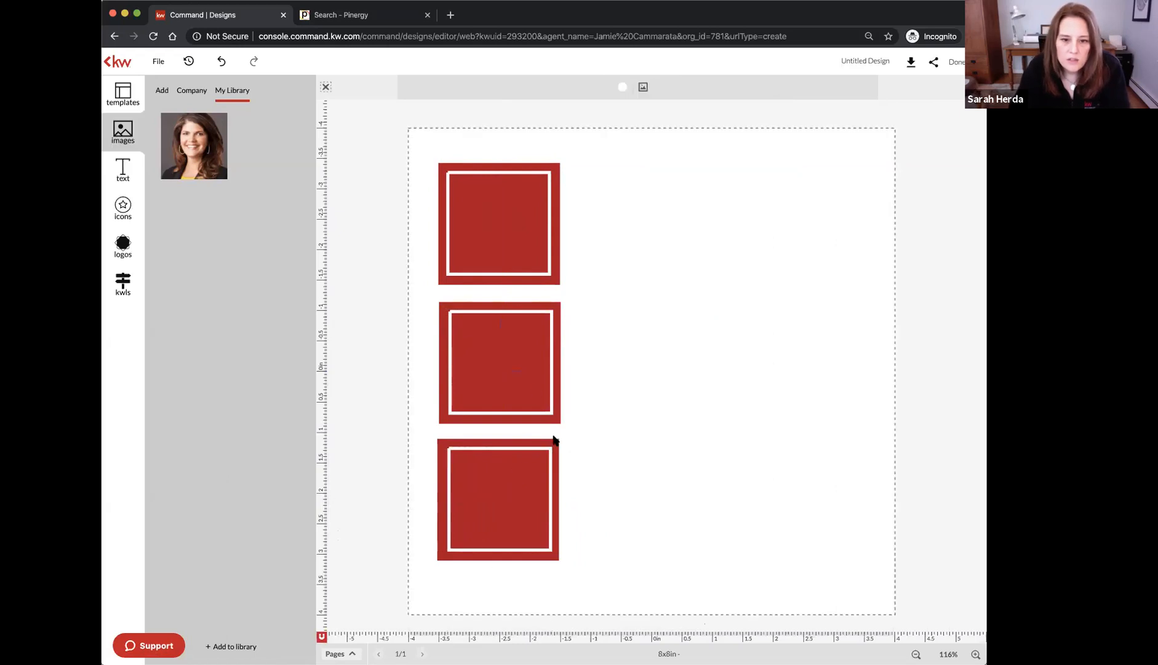
left_click(525, 443)
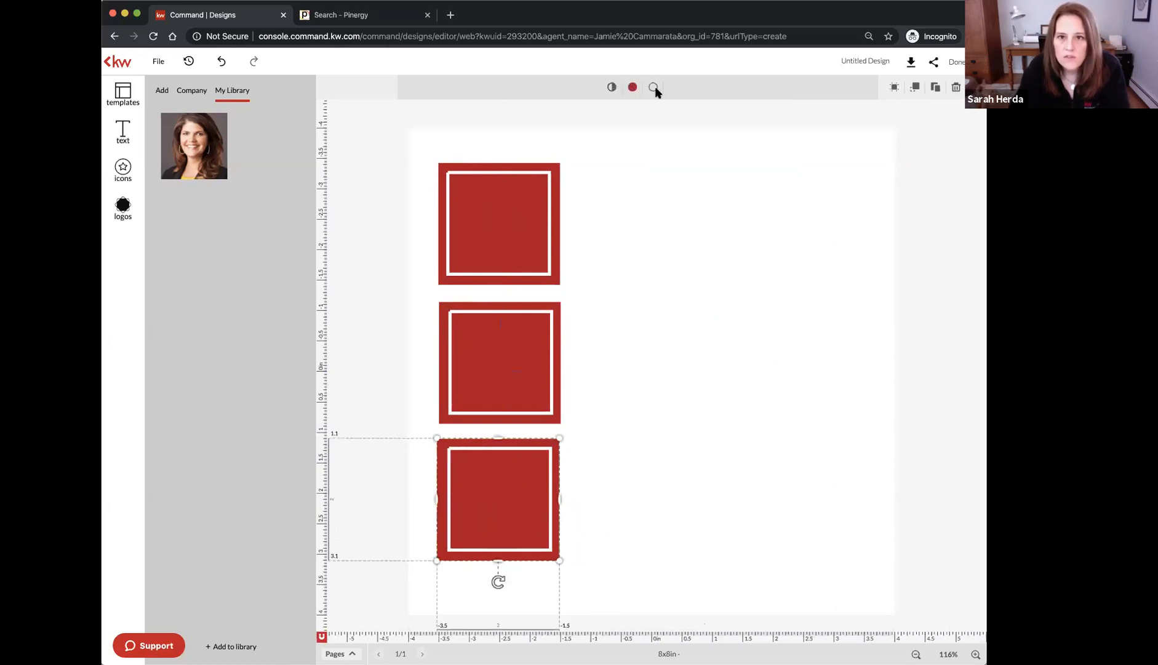
left_click(634, 87)
left_click_drag(649, 296, 640, 310)
left_click(730, 331)
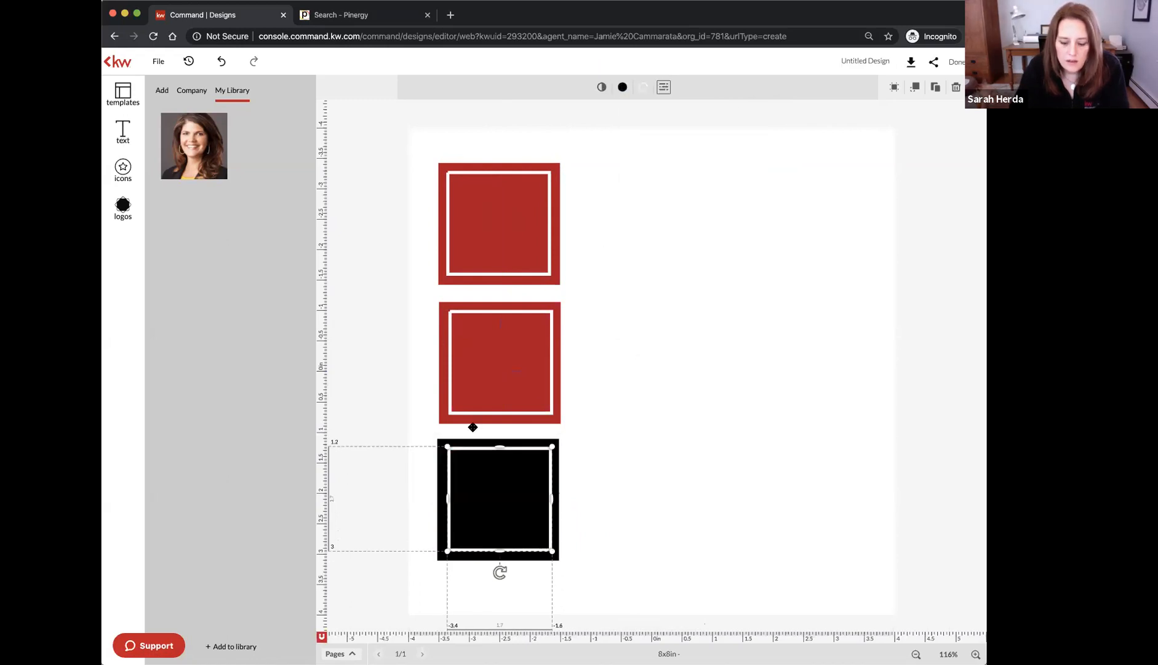
Change the middle square's fill to grey #828282
left_click(472, 448)
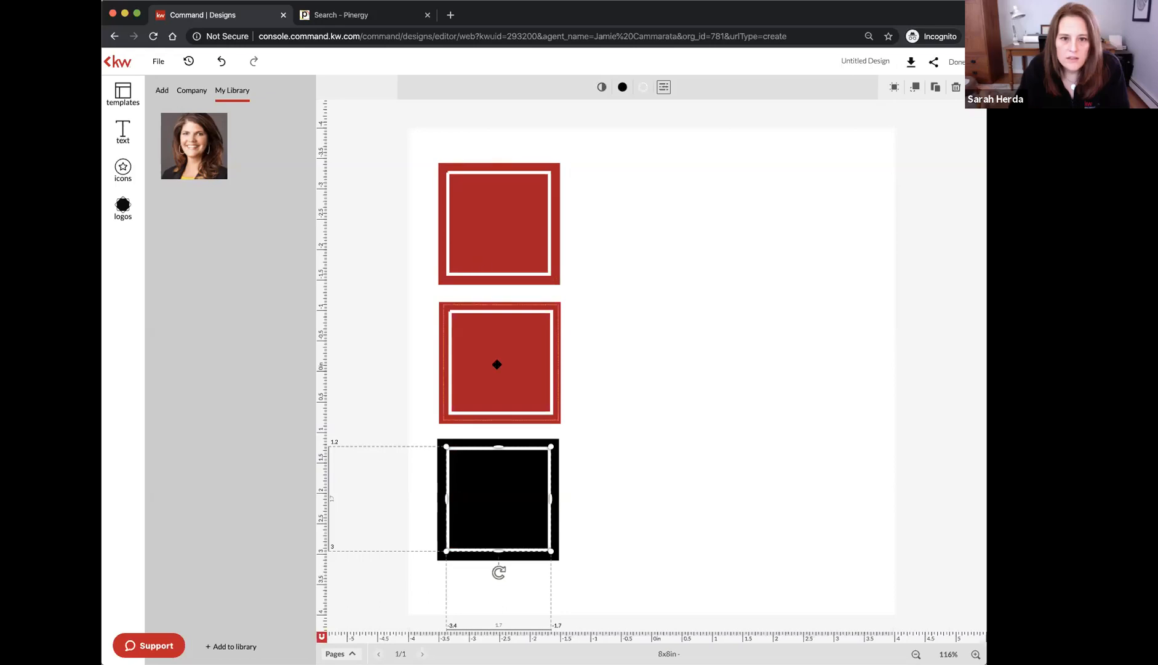
left_click(497, 363)
left_click(545, 303)
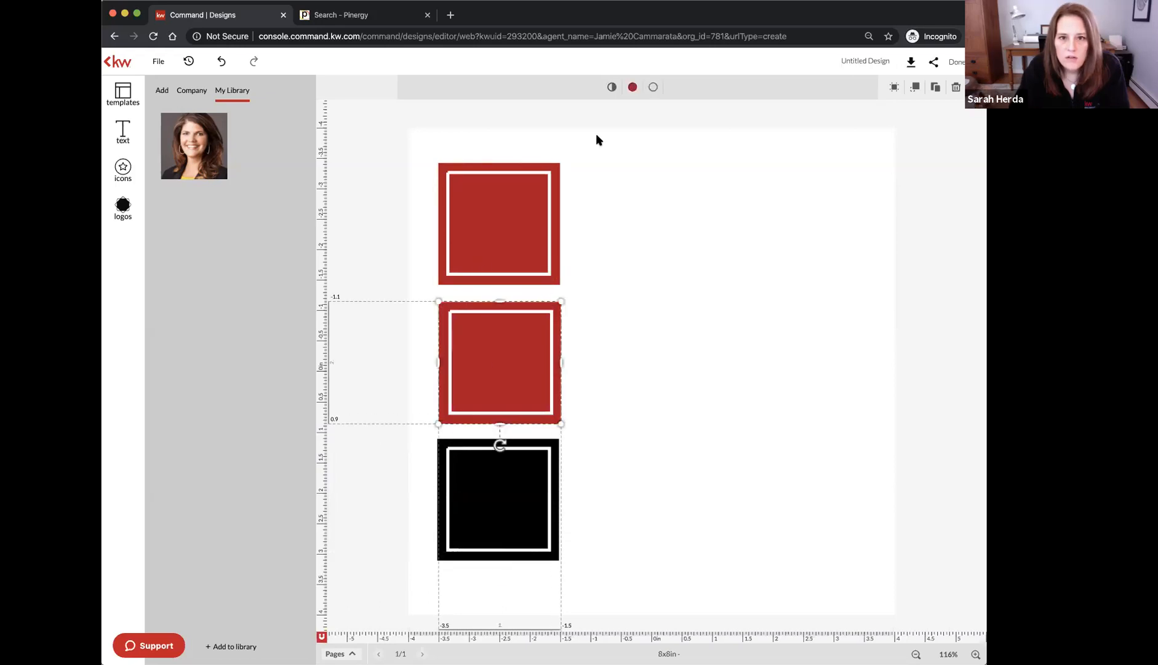
left_click(632, 88)
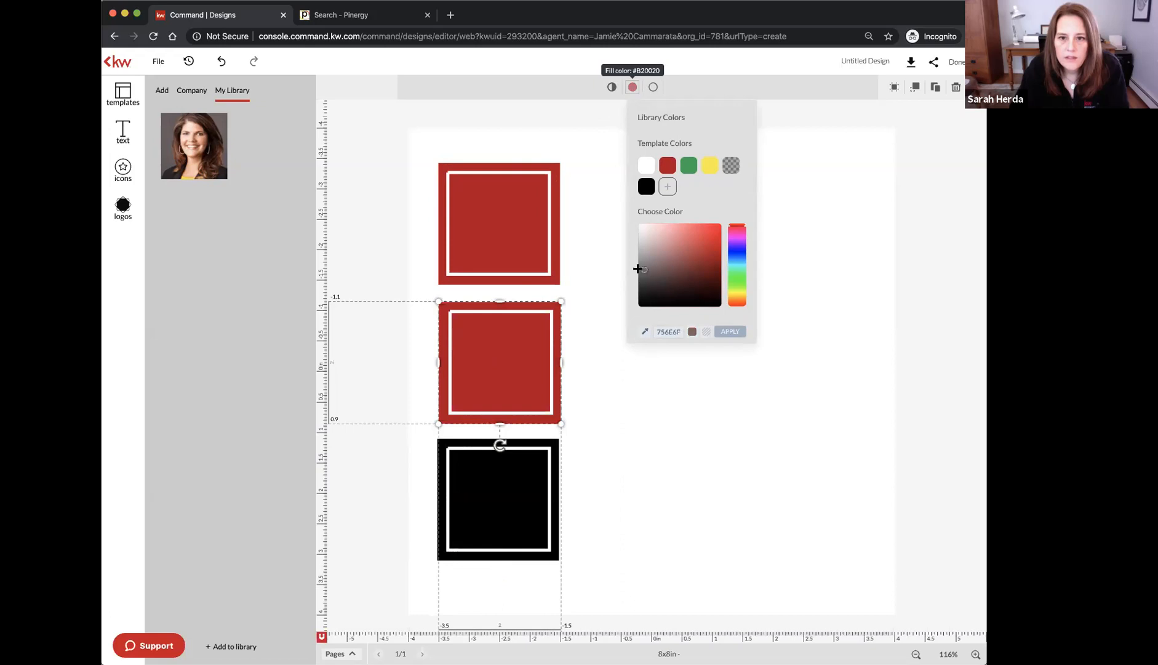
left_click_drag(638, 268, 626, 260)
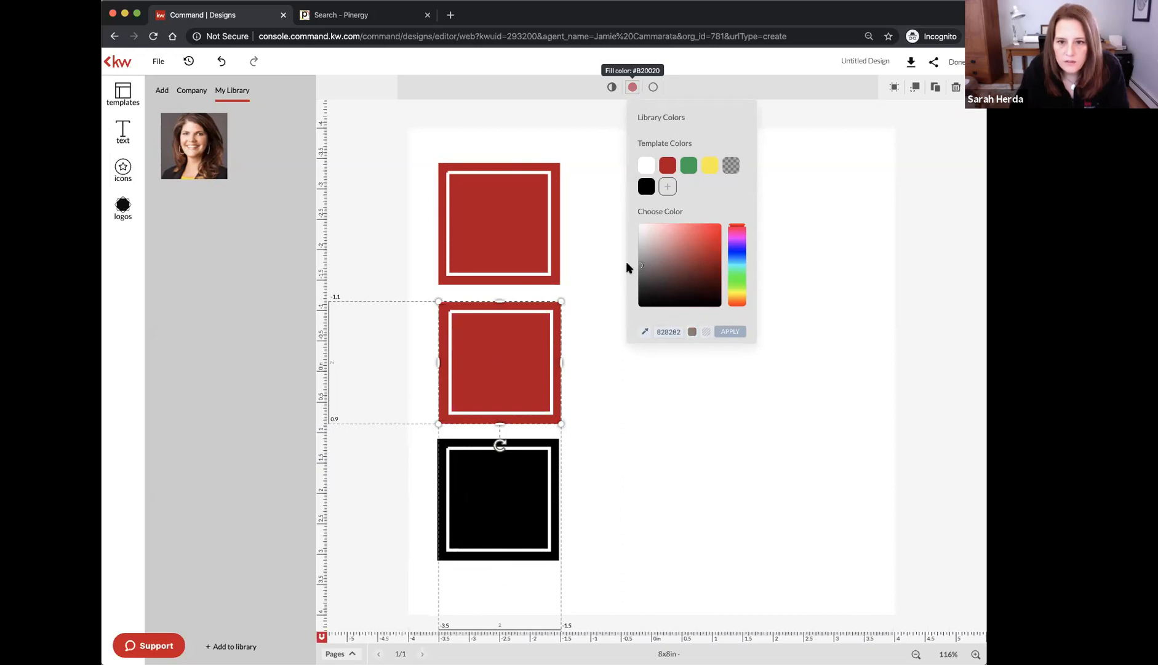
left_click(728, 333)
left_click(923, 296)
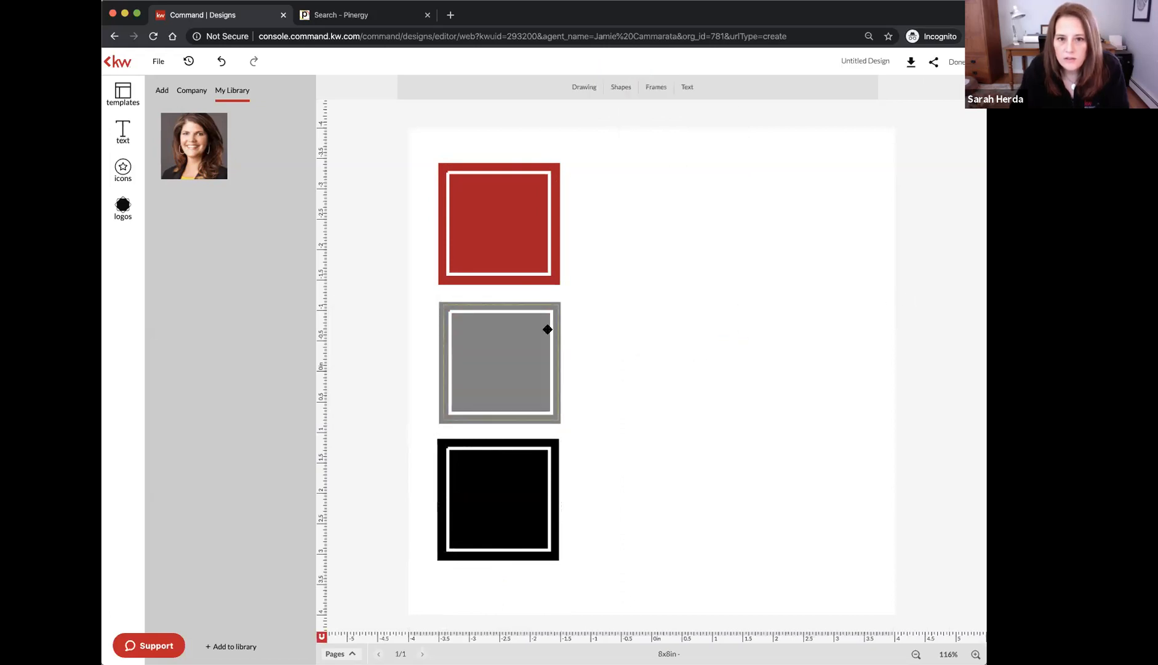
Select all three squares and centre them horizontally relative to the selection
left_click_drag(552, 143, 471, 492)
left_click(933, 88)
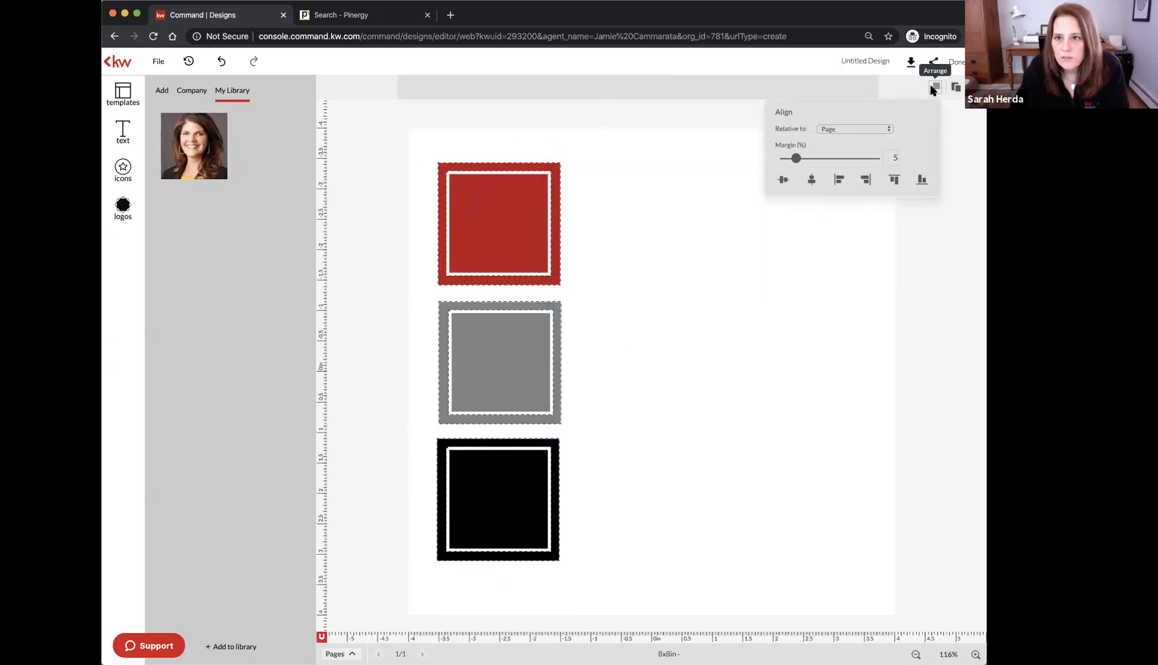
left_click(840, 127)
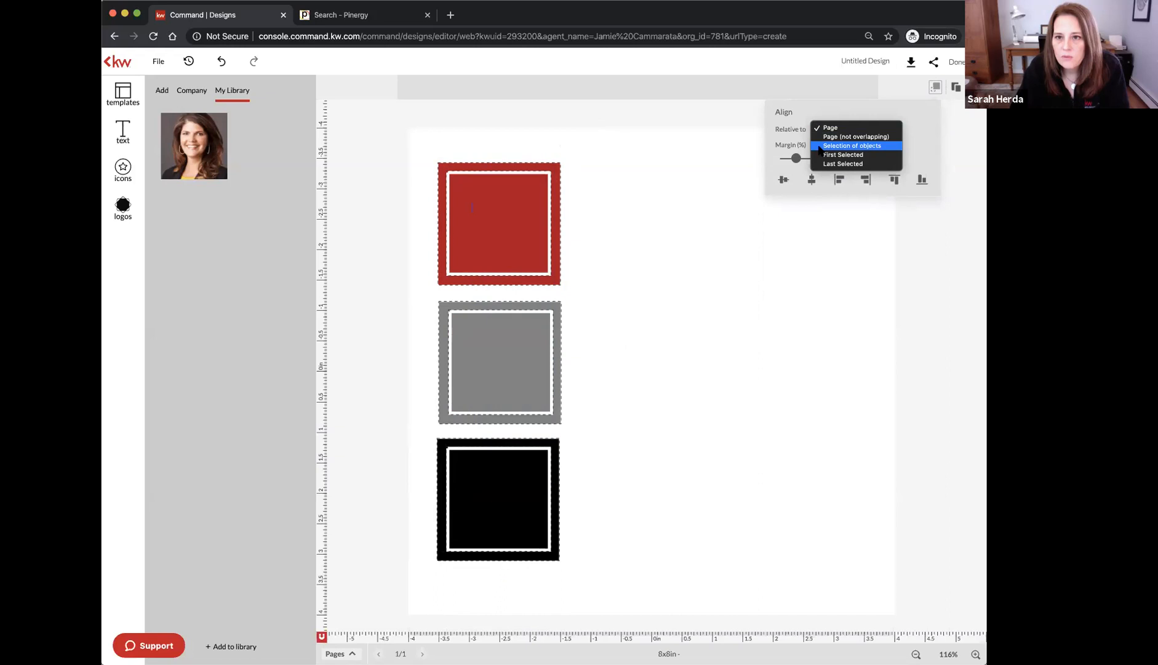
left_click(838, 145)
left_click(813, 150)
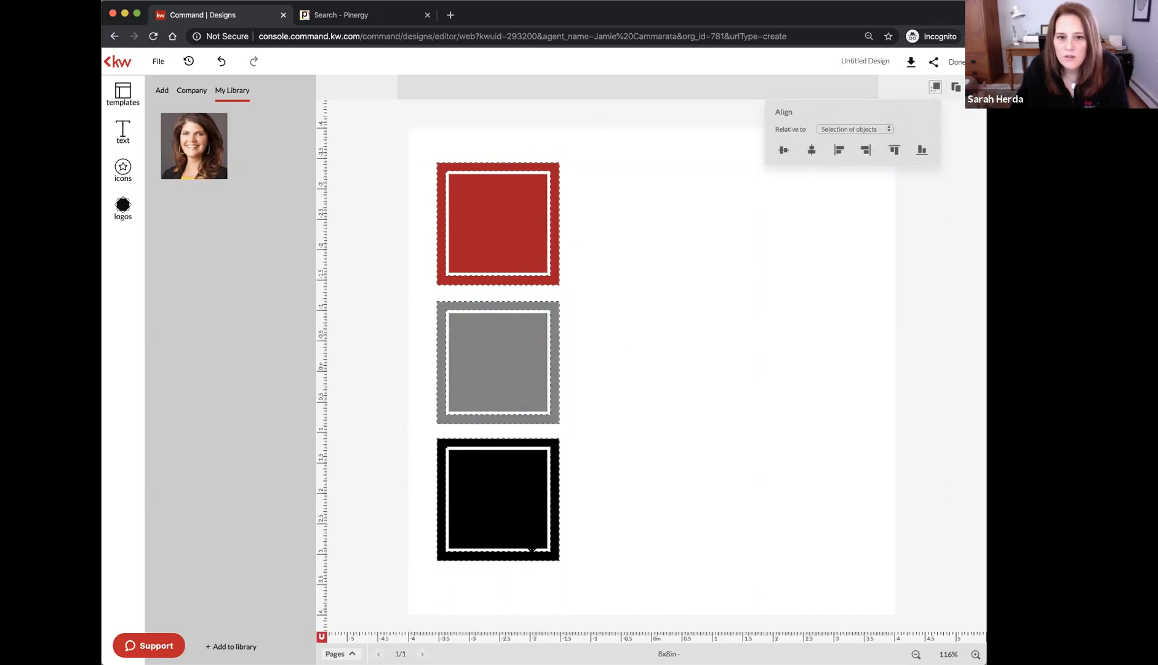
left_click(587, 289)
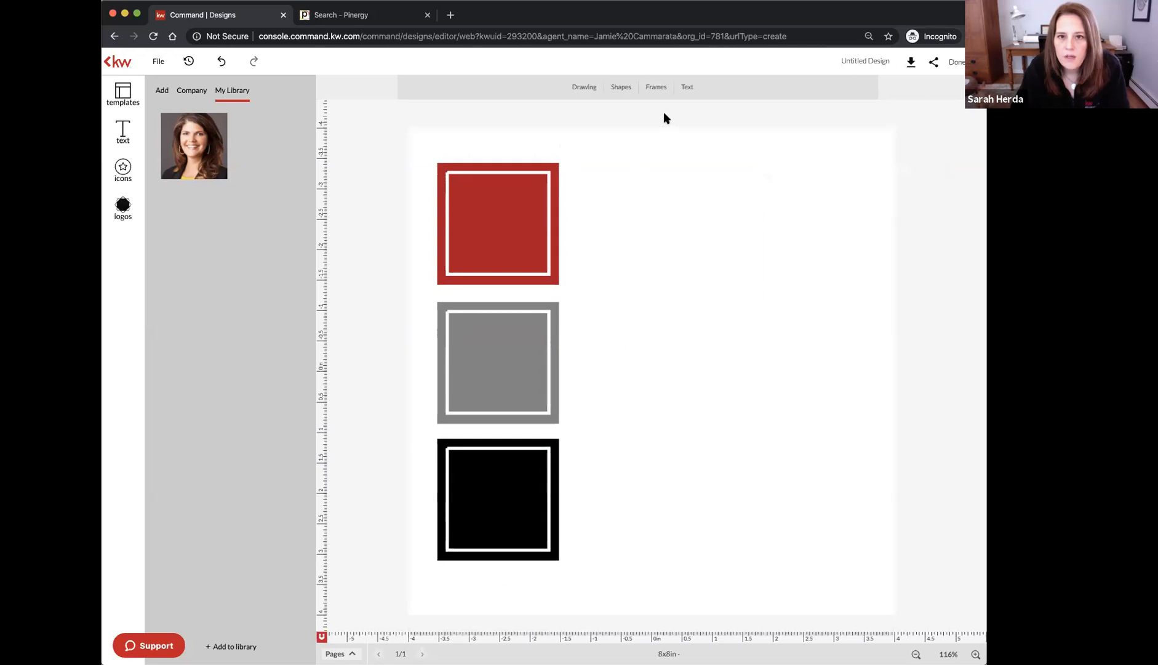
Add a Title text box beside the red square reading 'MARKET REPORT'
left_click(689, 88)
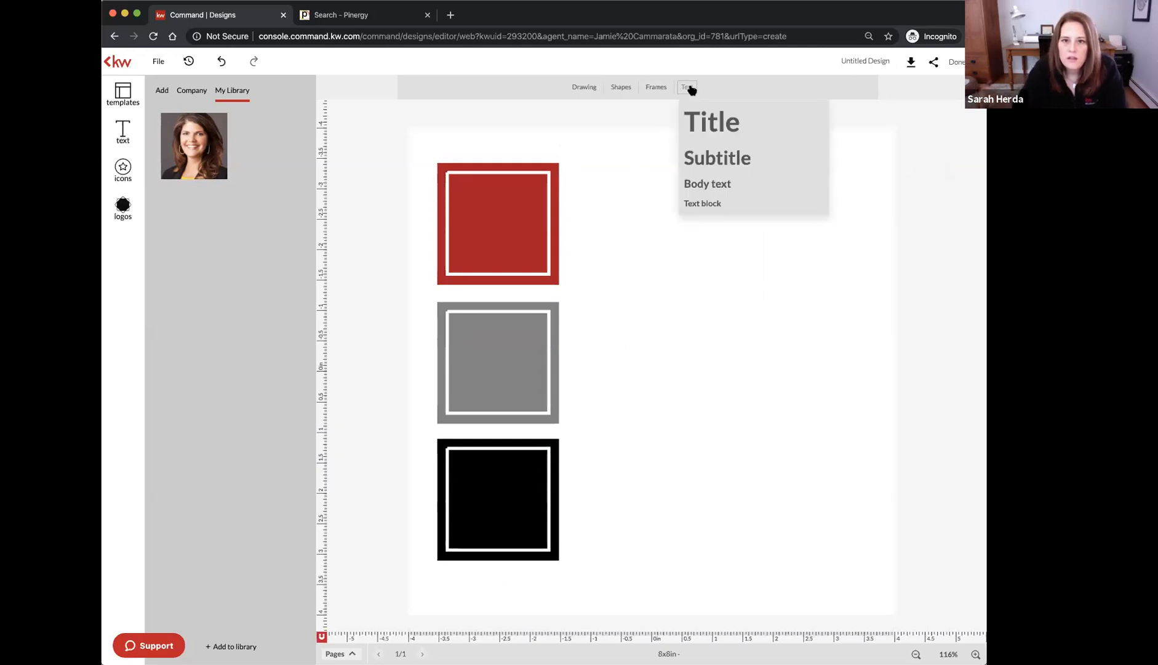
left_click(719, 122)
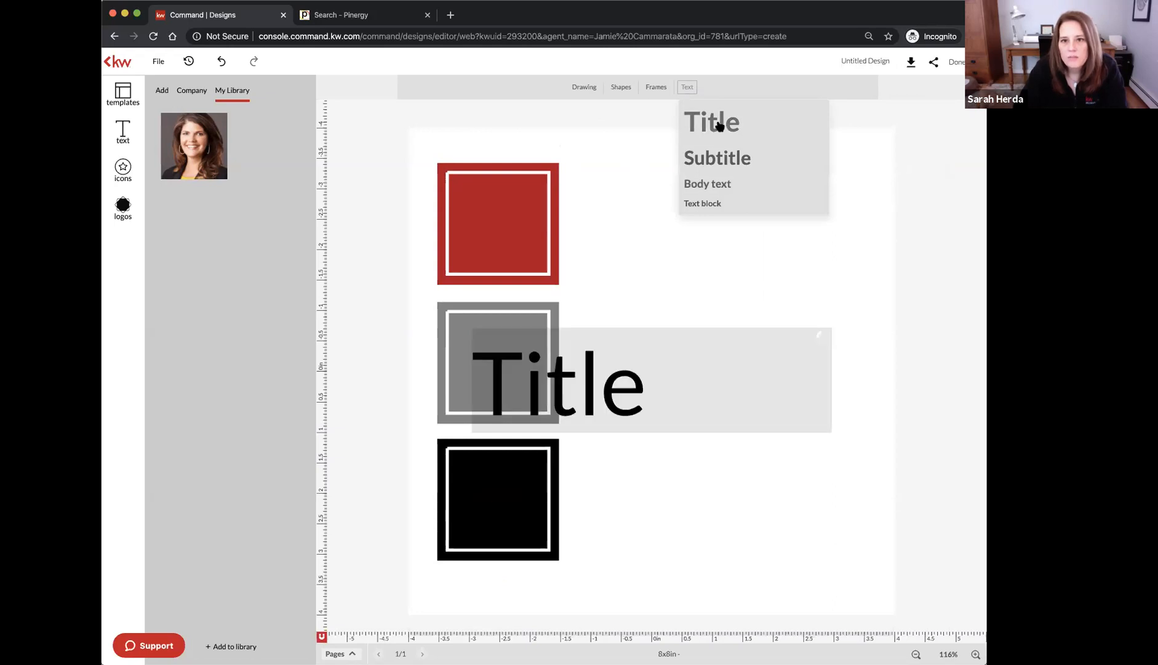
left_click_drag(597, 388, 682, 263)
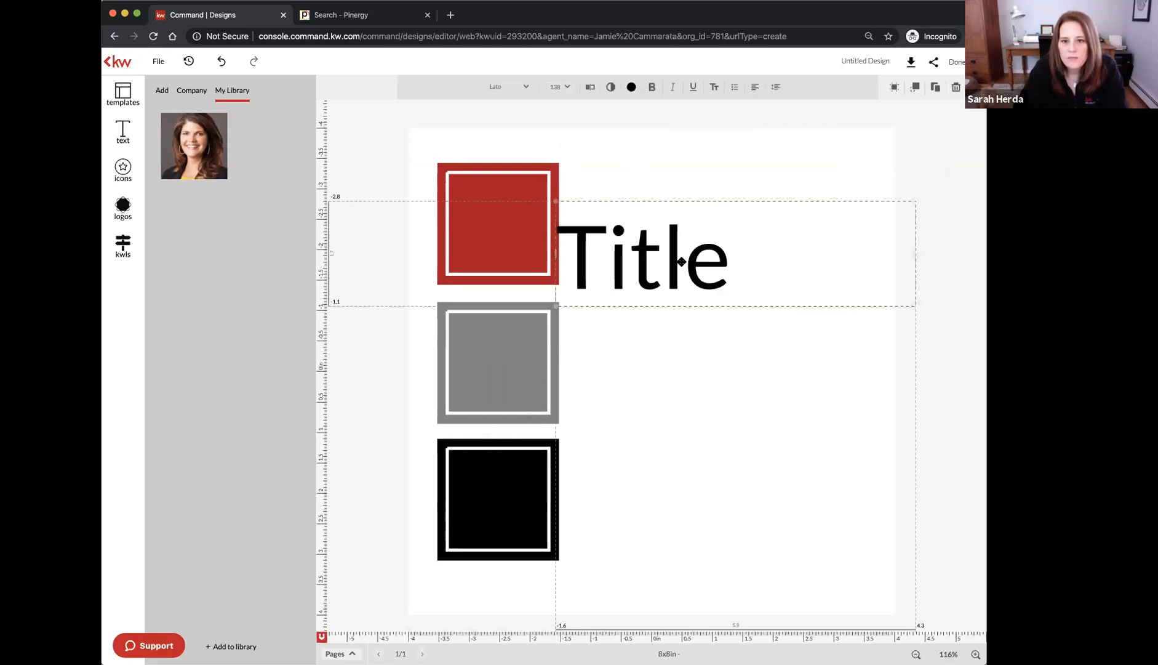
left_click_drag(915, 253, 862, 253)
left_click_drag(677, 258, 693, 211)
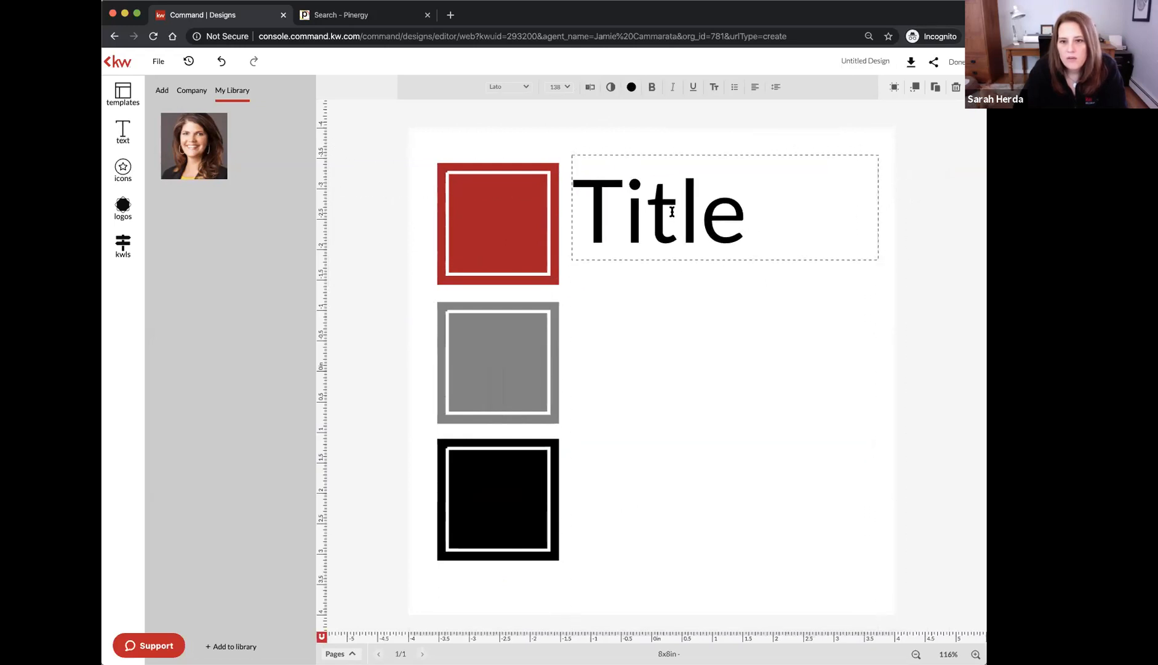
double_click(672, 211)
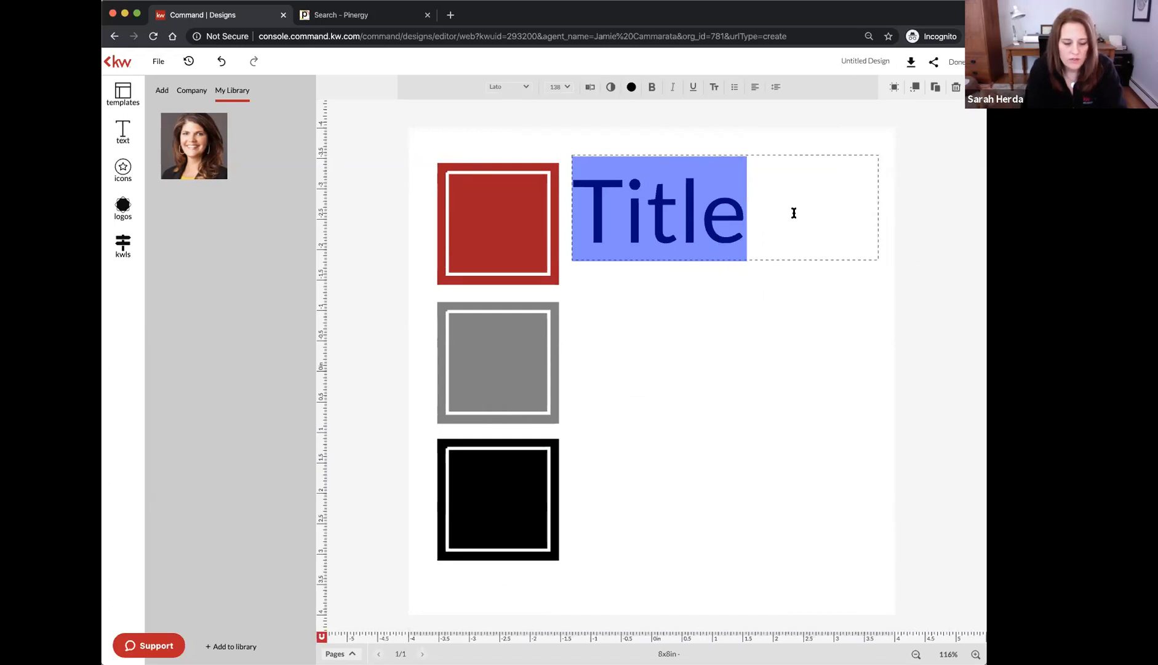
type("MARKET REPORT")
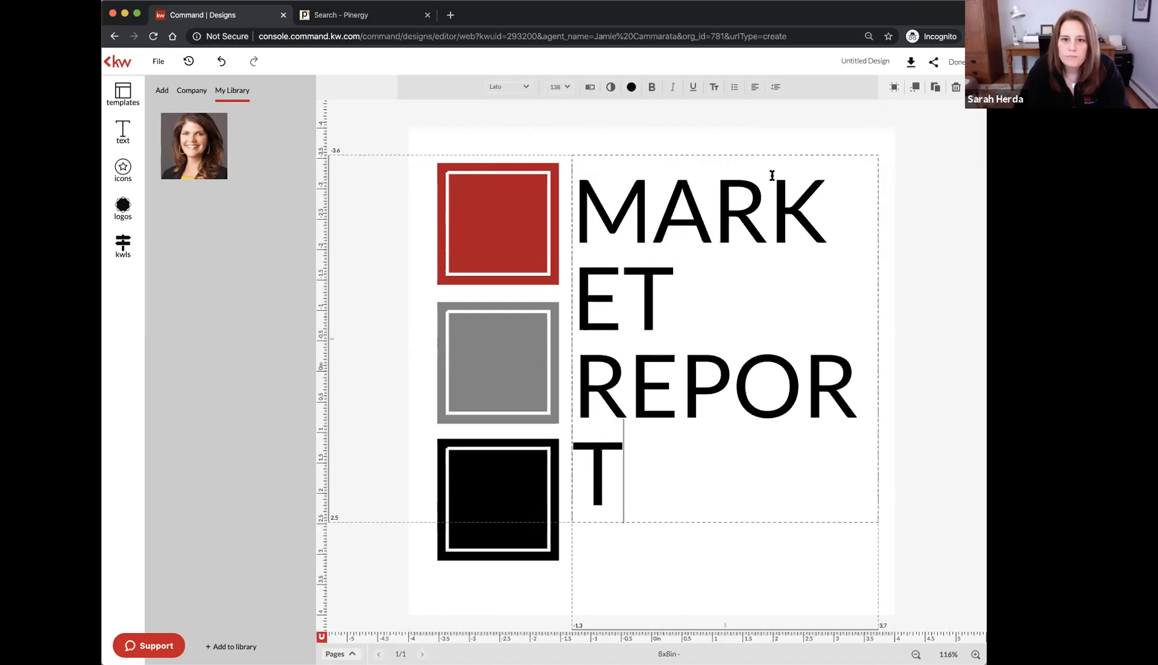
left_click(571, 136)
Set the heading to 98 pt and centre-align it
left_click(568, 88)
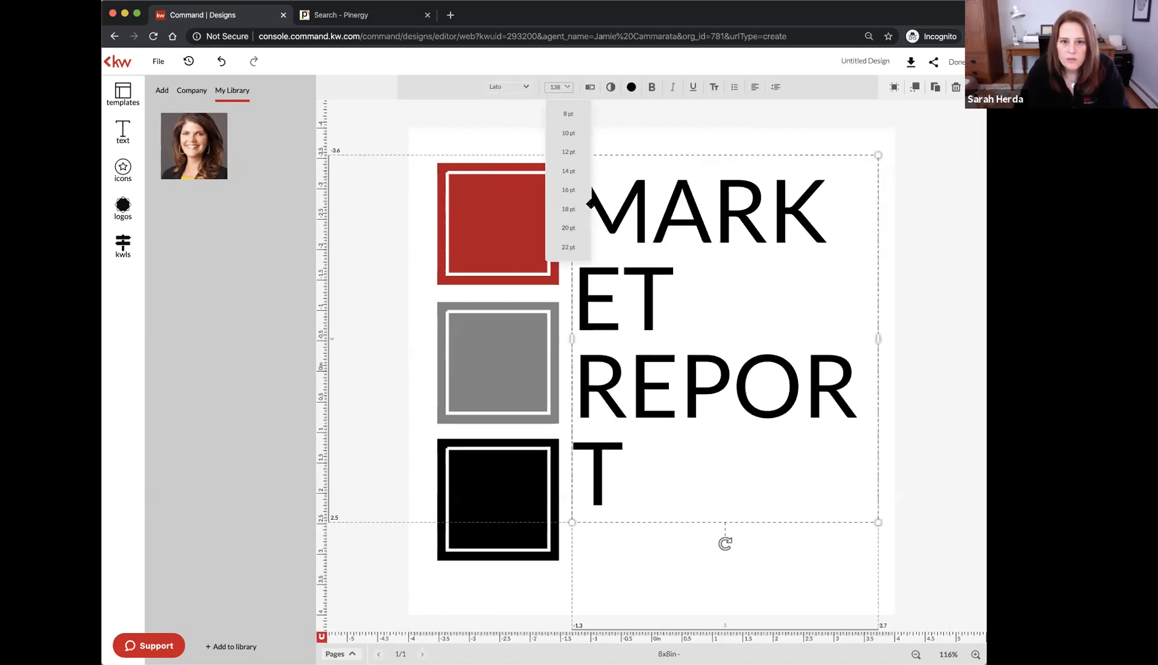
scroll(578, 243, "down", 5)
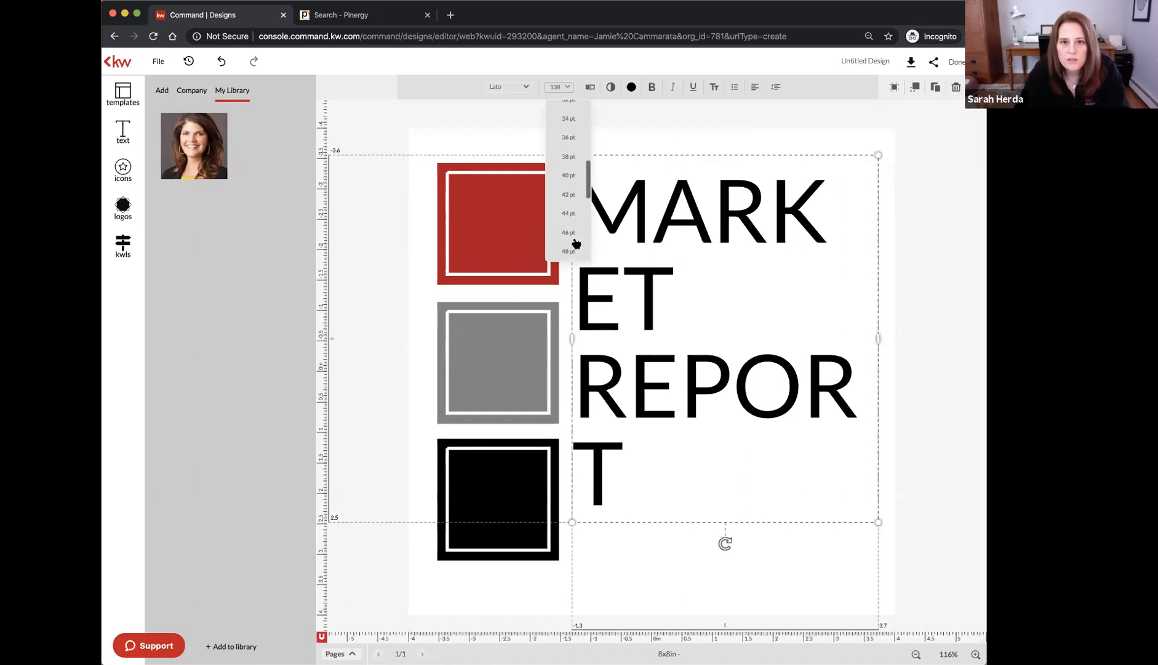
scroll(577, 243, "down", 5)
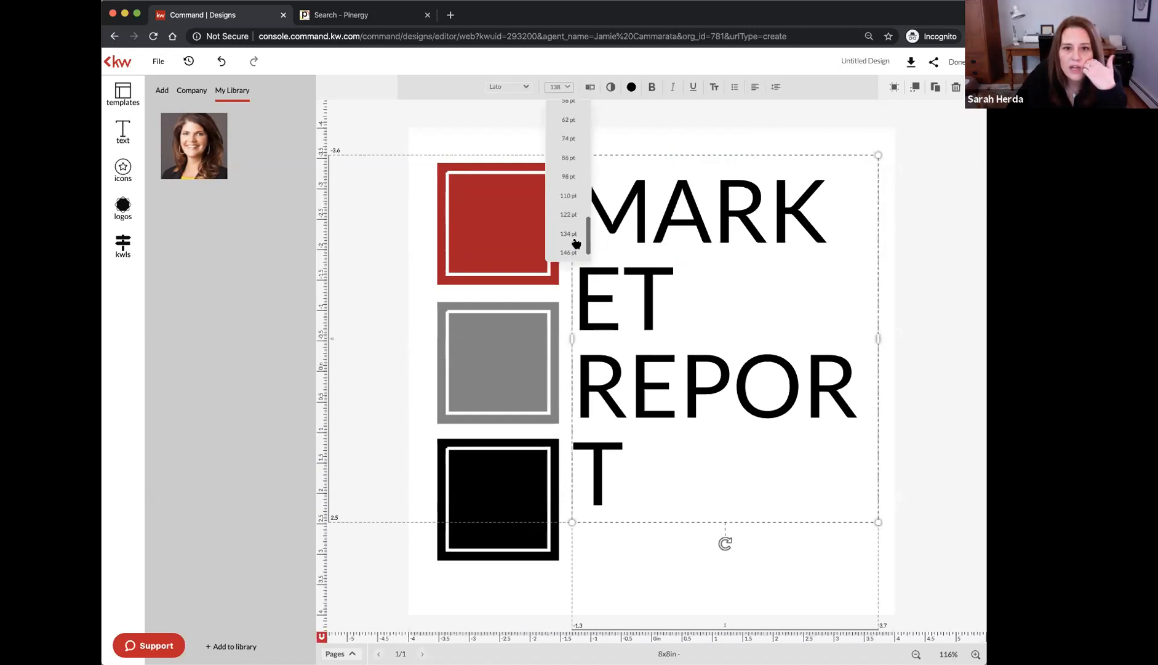
left_click(570, 175)
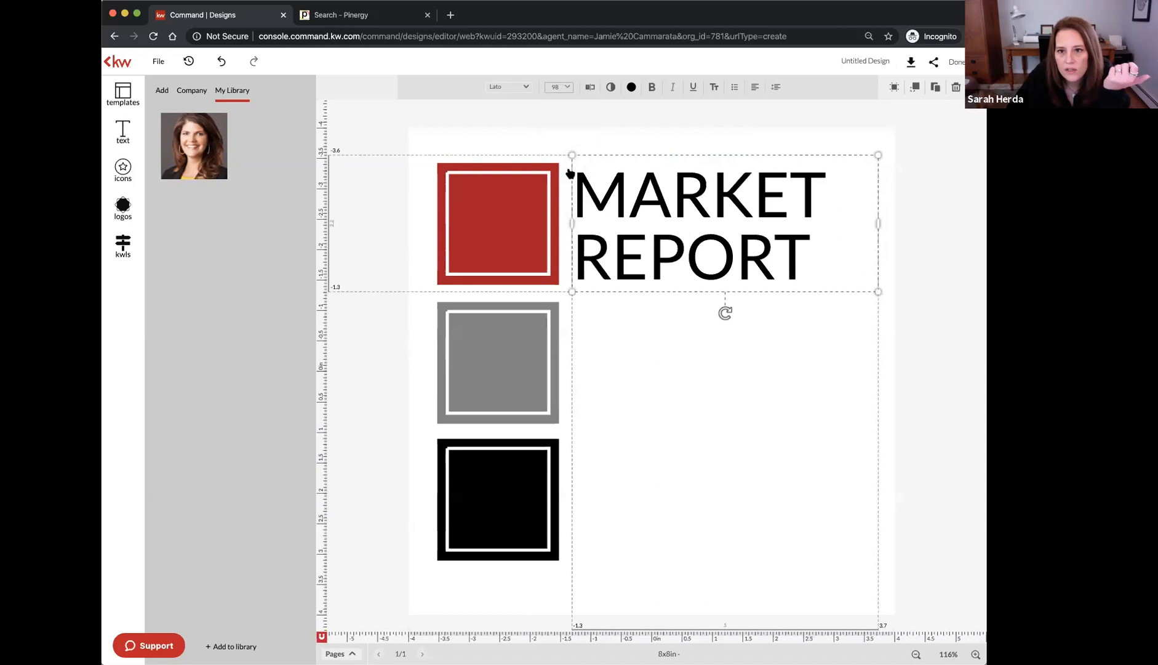
left_click(756, 87)
left_click(824, 114)
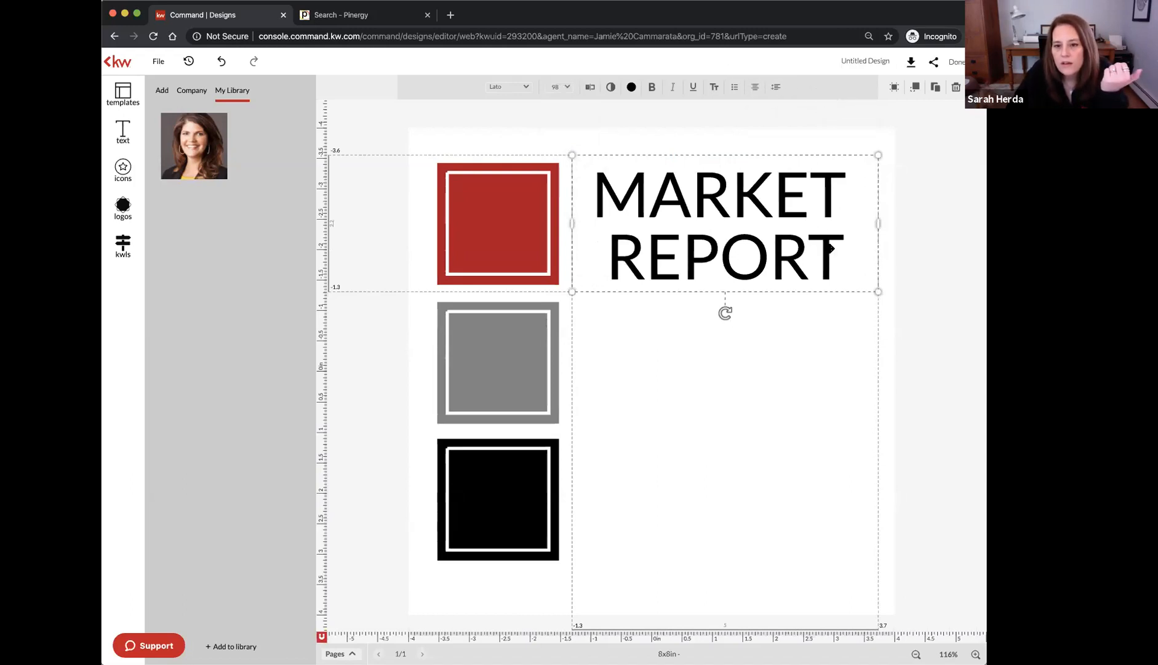
Colour the word MARKET red and make REPORT bold in the heading
double_click(805, 197)
left_click_drag(836, 194, 580, 194)
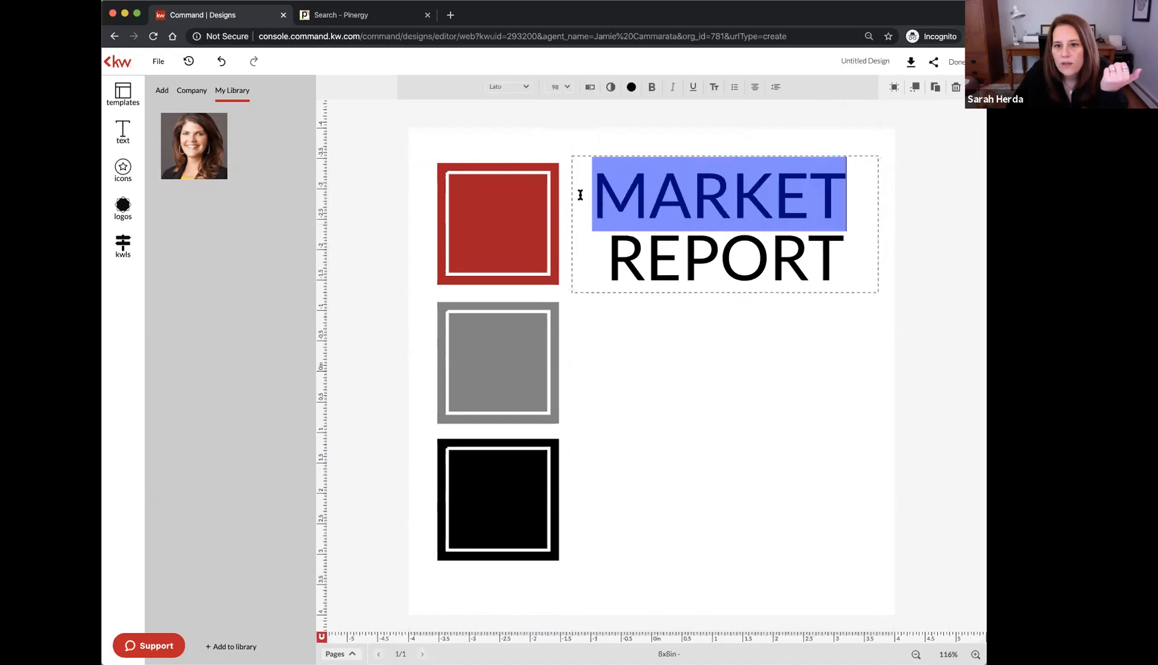
left_click(630, 88)
left_click(667, 166)
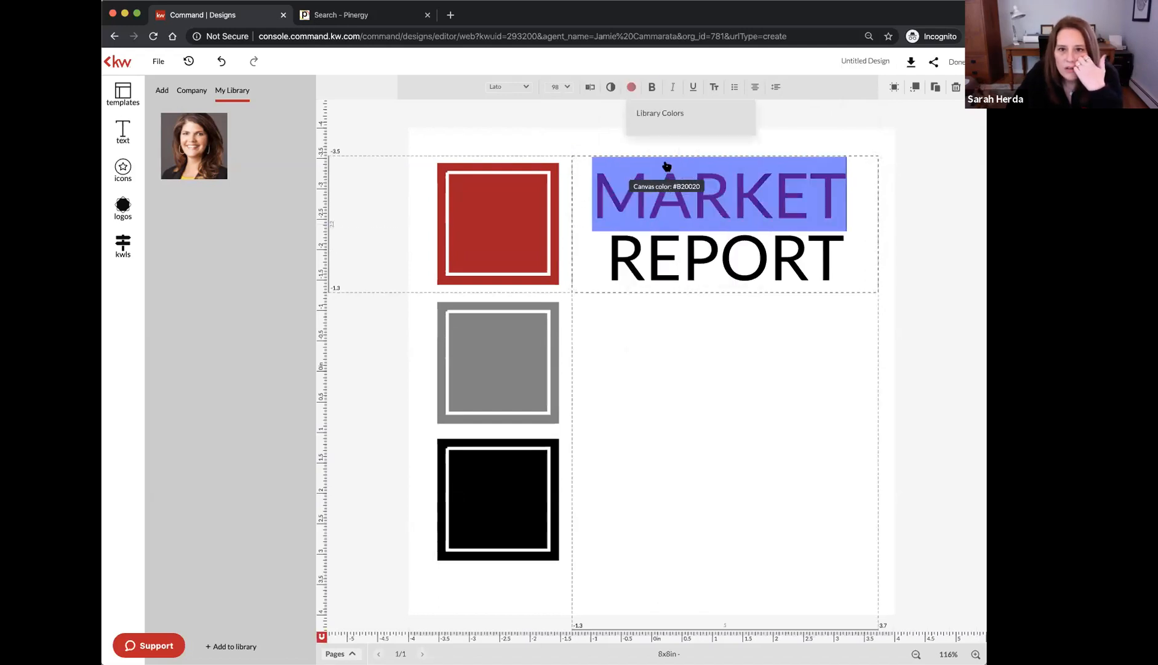
left_click(632, 239)
double_click(614, 245)
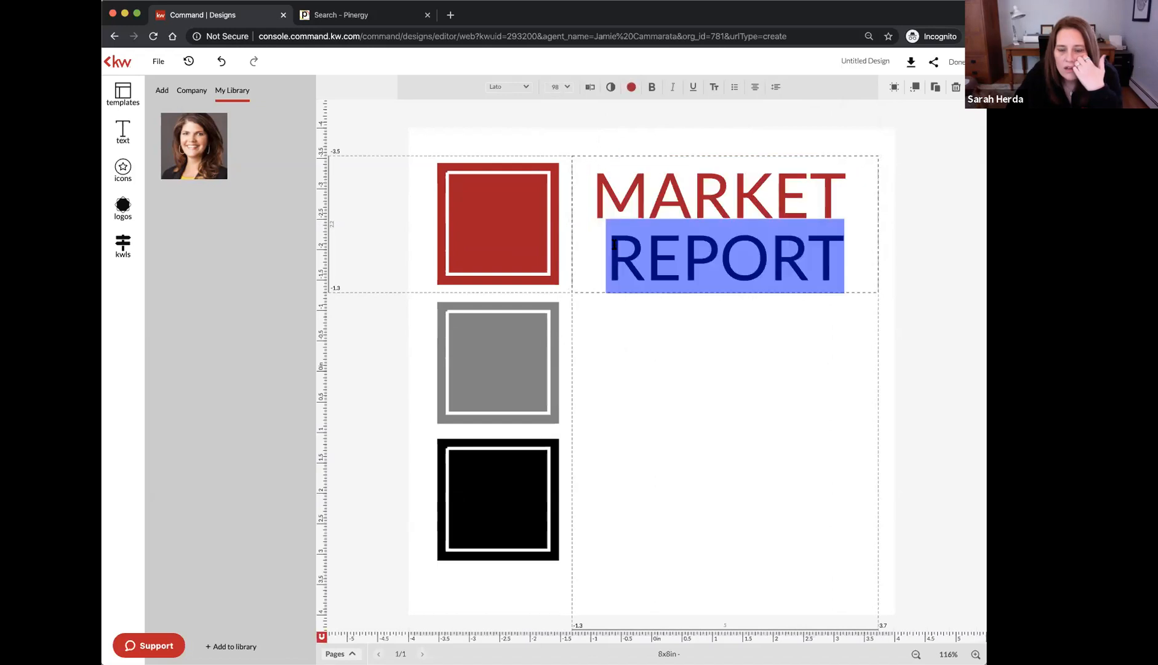
left_click(652, 86)
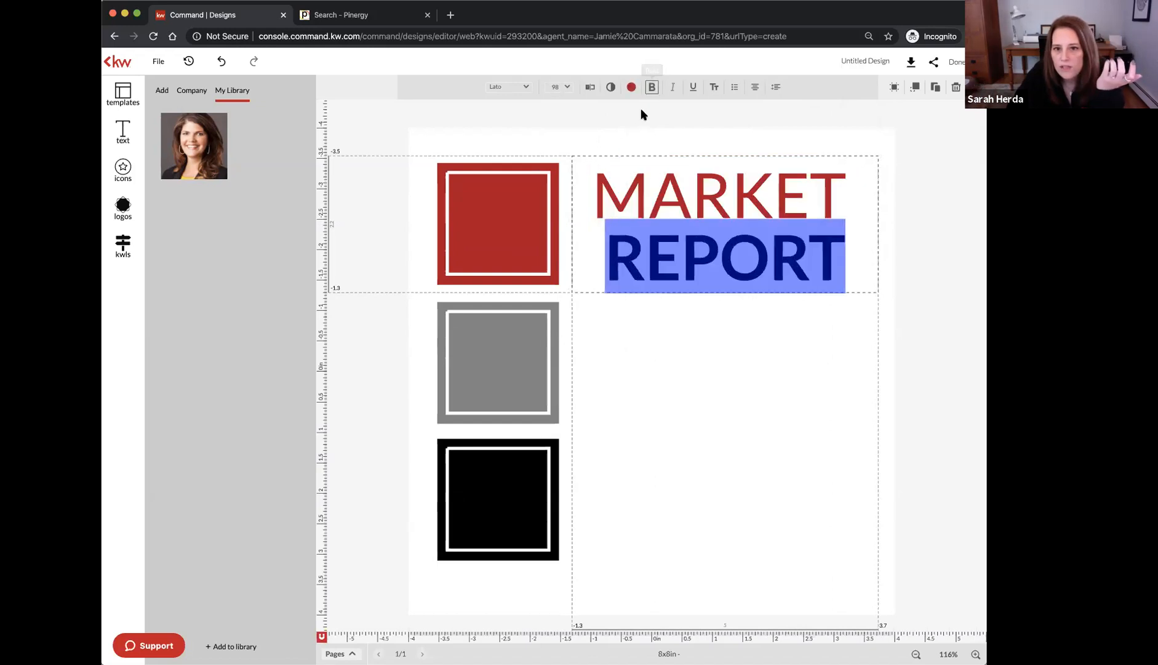
left_click(739, 245)
Nudge the heading slightly higher and tighten its line spacing to -10
left_click_drag(739, 245, 739, 237)
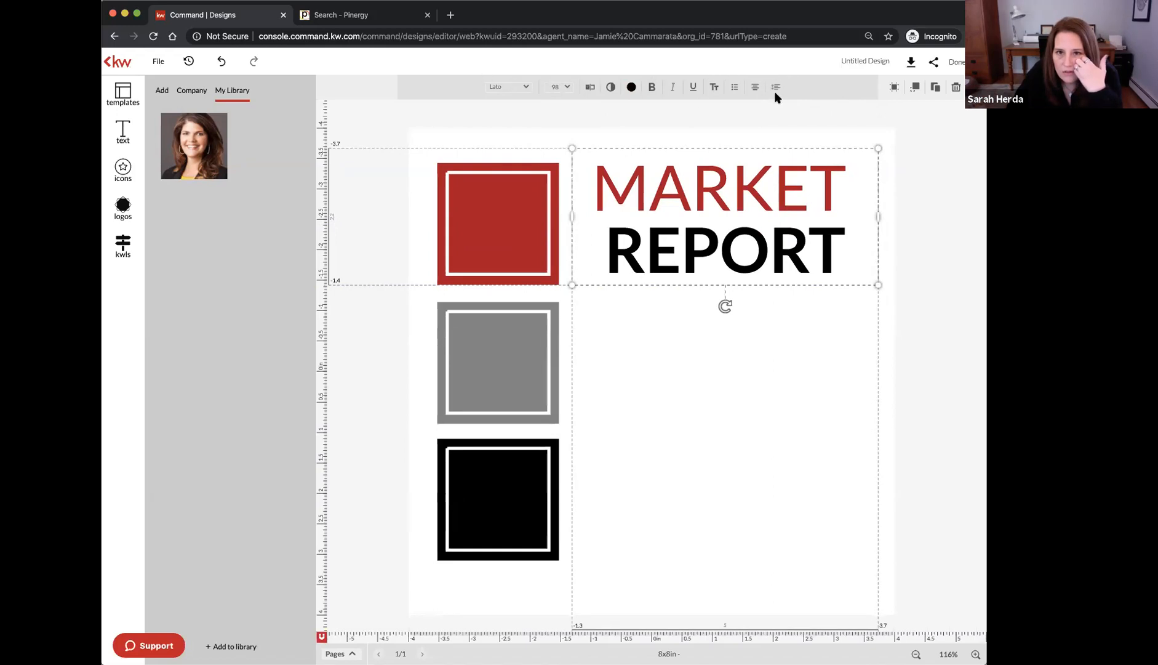
left_click(777, 88)
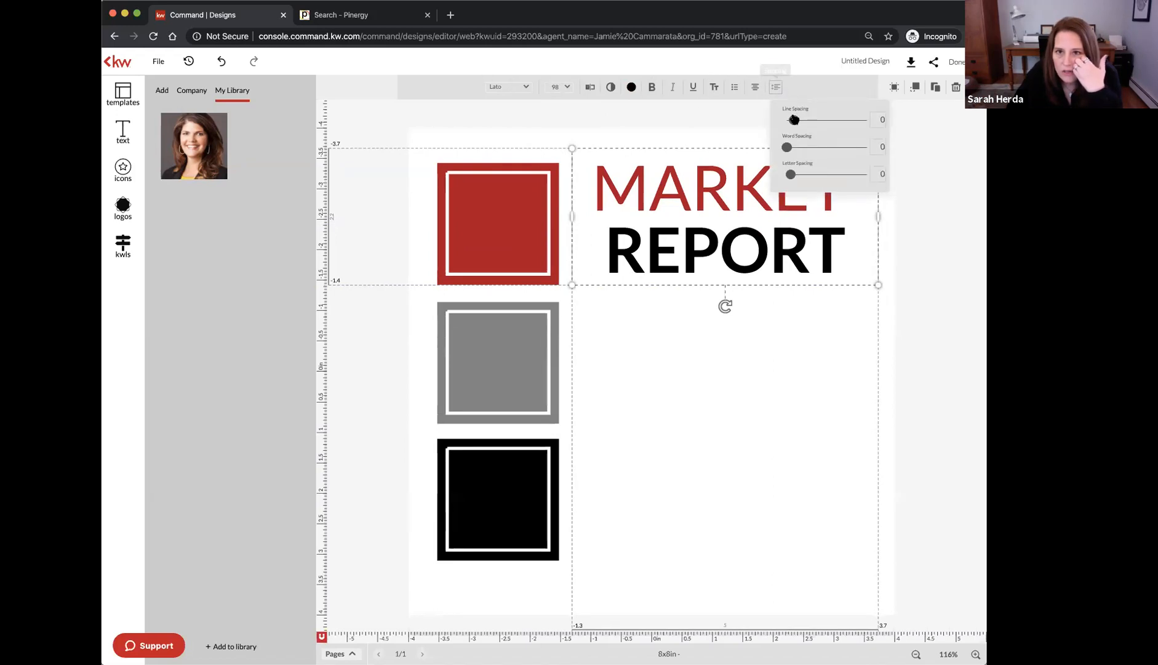
left_click_drag(792, 121, 768, 121)
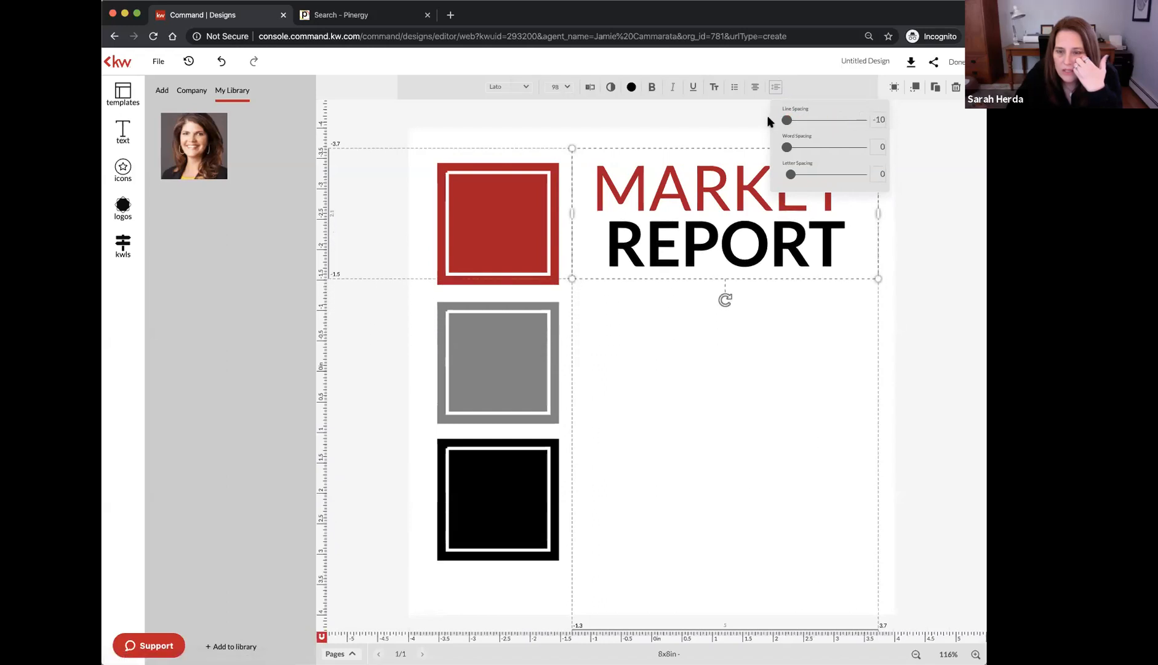
left_click(722, 112)
left_click(723, 119)
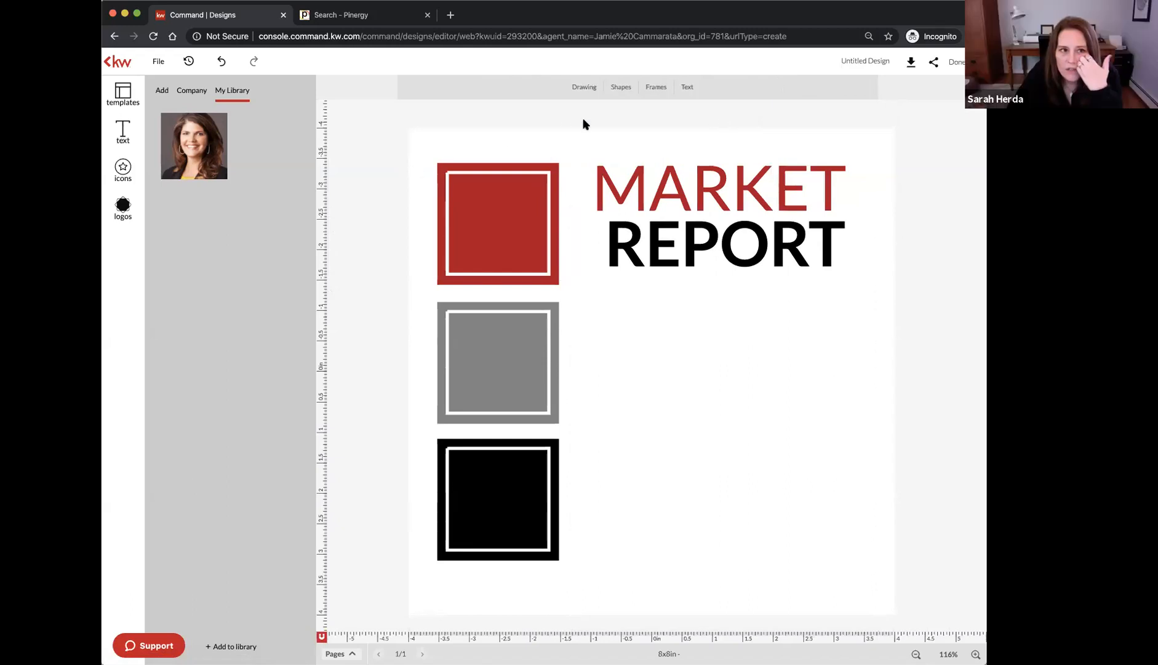
Add the KW Stock Images photo of a couple receiving keys beneath the MARKET REPORT heading
left_click(192, 92)
left_click(204, 148)
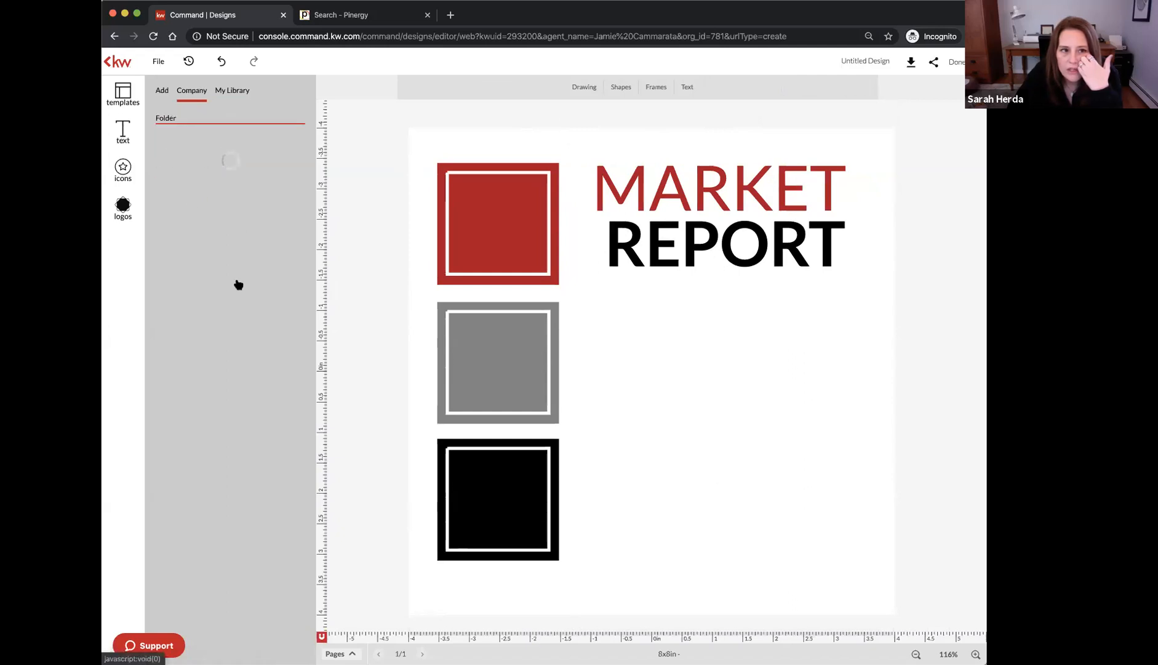
mouse_move(238, 284)
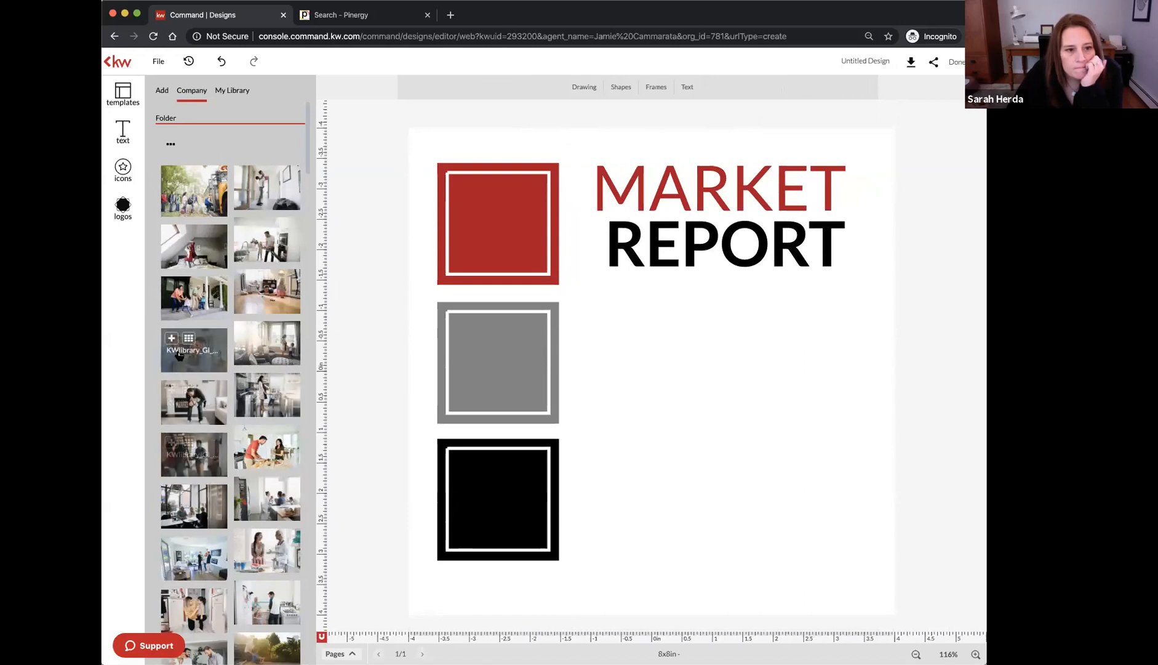
left_click(173, 343)
left_click_drag(637, 386, 710, 374)
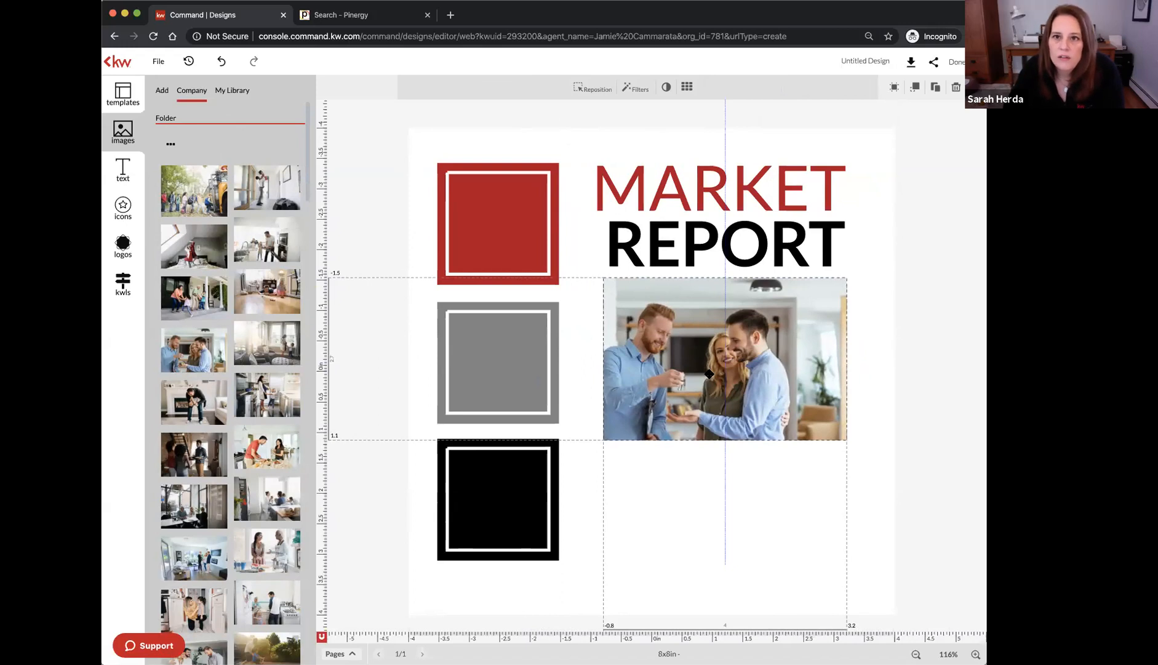
left_click_drag(706, 374, 708, 374)
left_click(698, 480)
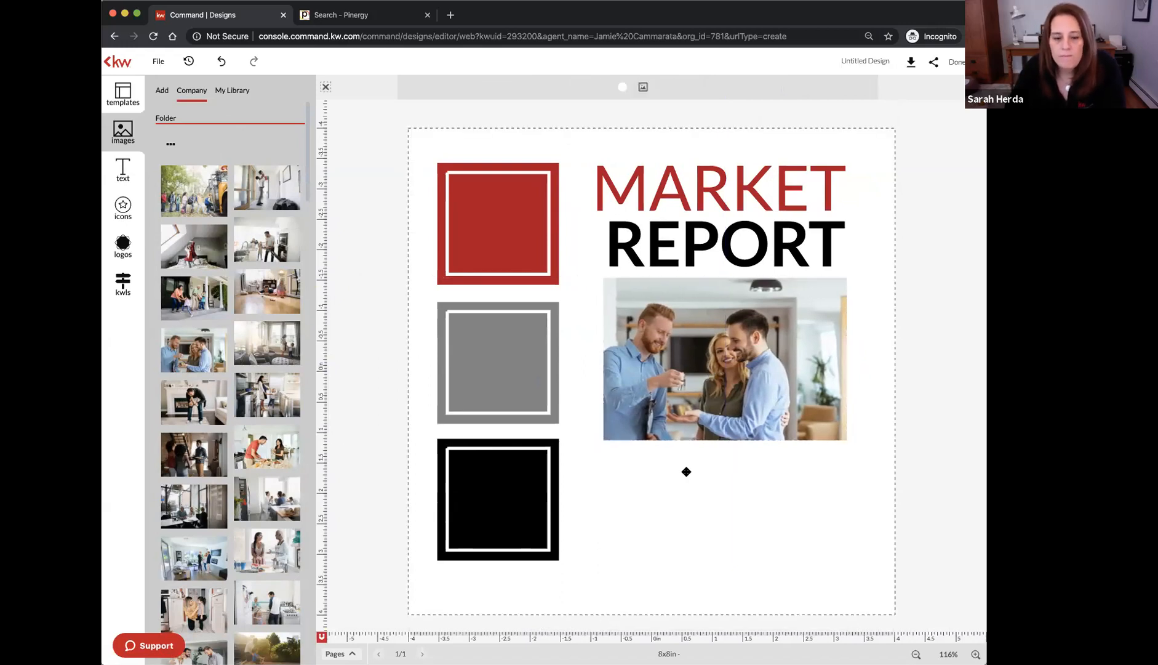
Add a body text element in the red square, centred, bold and white
left_click(914, 180)
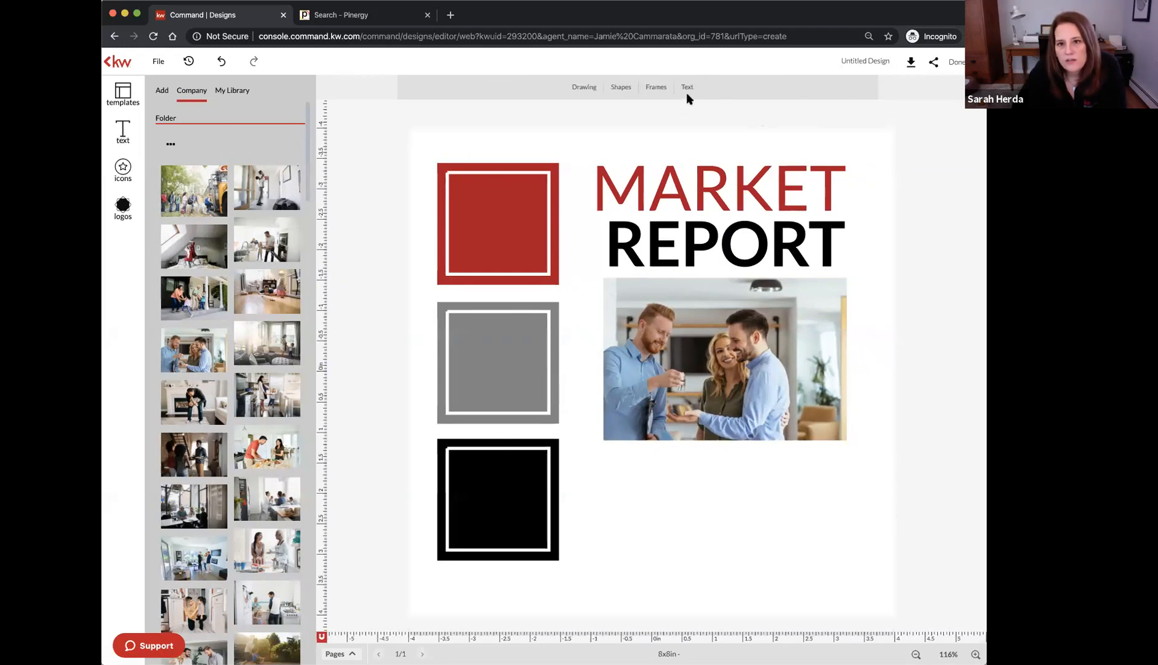
left_click(688, 88)
left_click(706, 183)
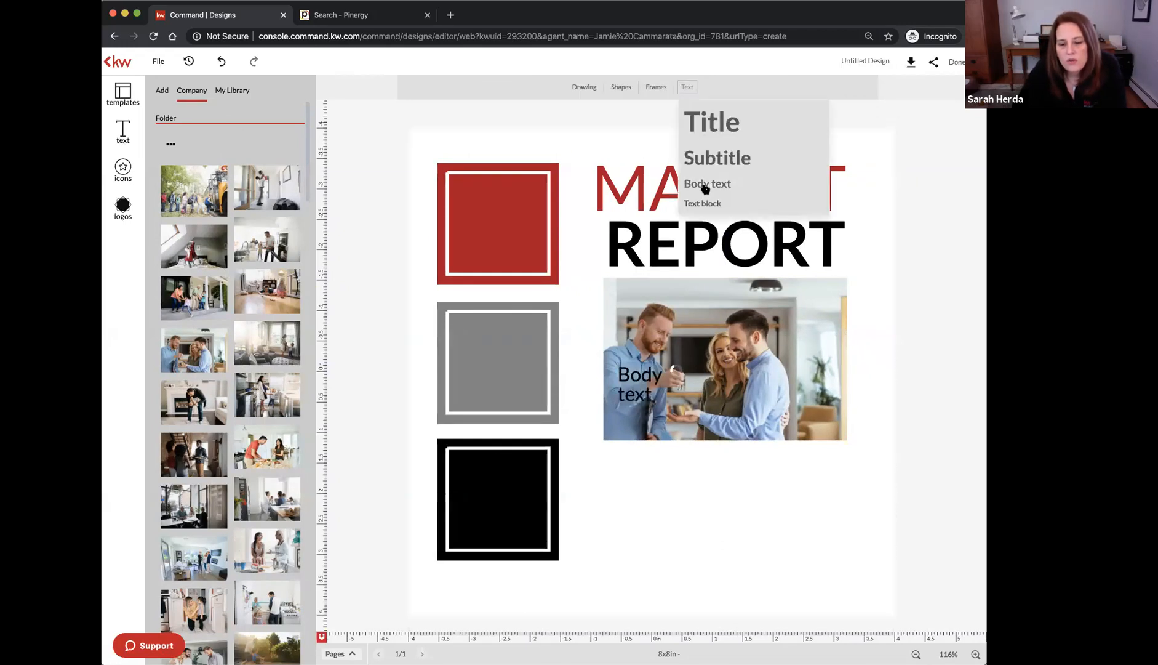
left_click_drag(638, 374, 498, 222)
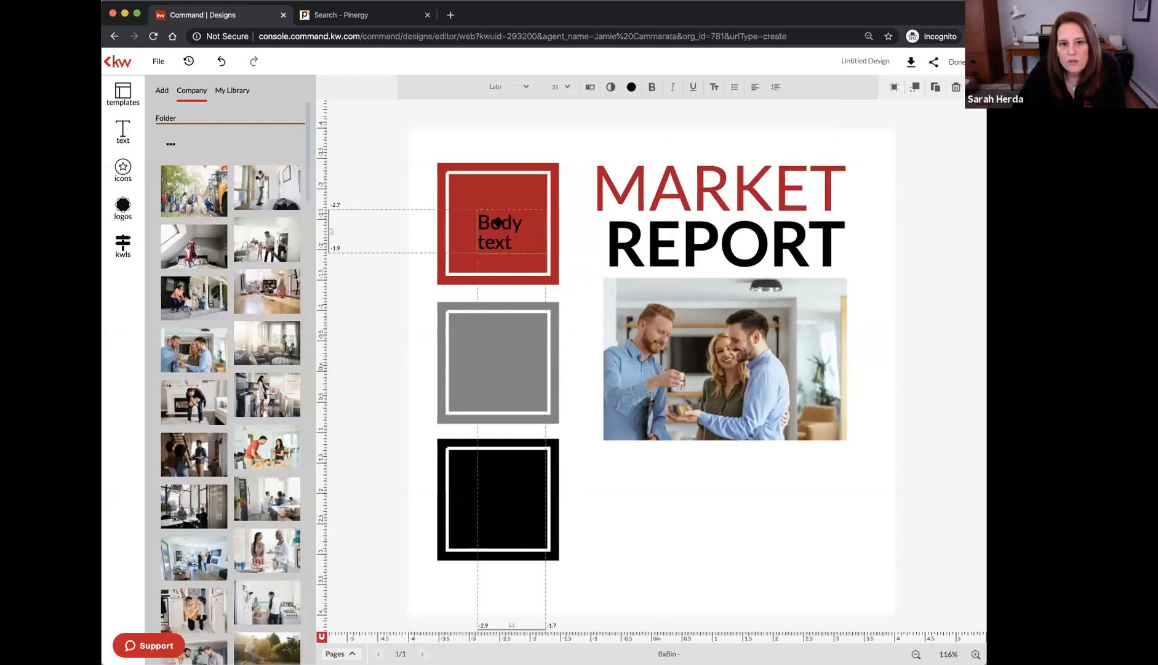
left_click(755, 88)
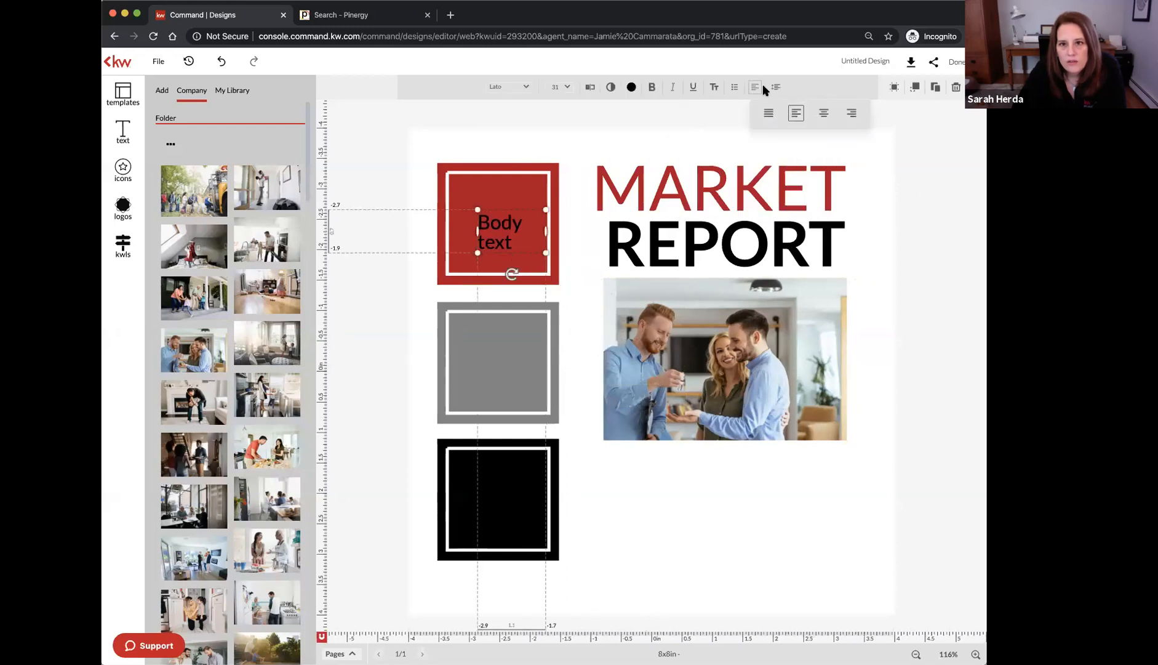
left_click(824, 115)
left_click(652, 87)
left_click(631, 88)
left_click(644, 163)
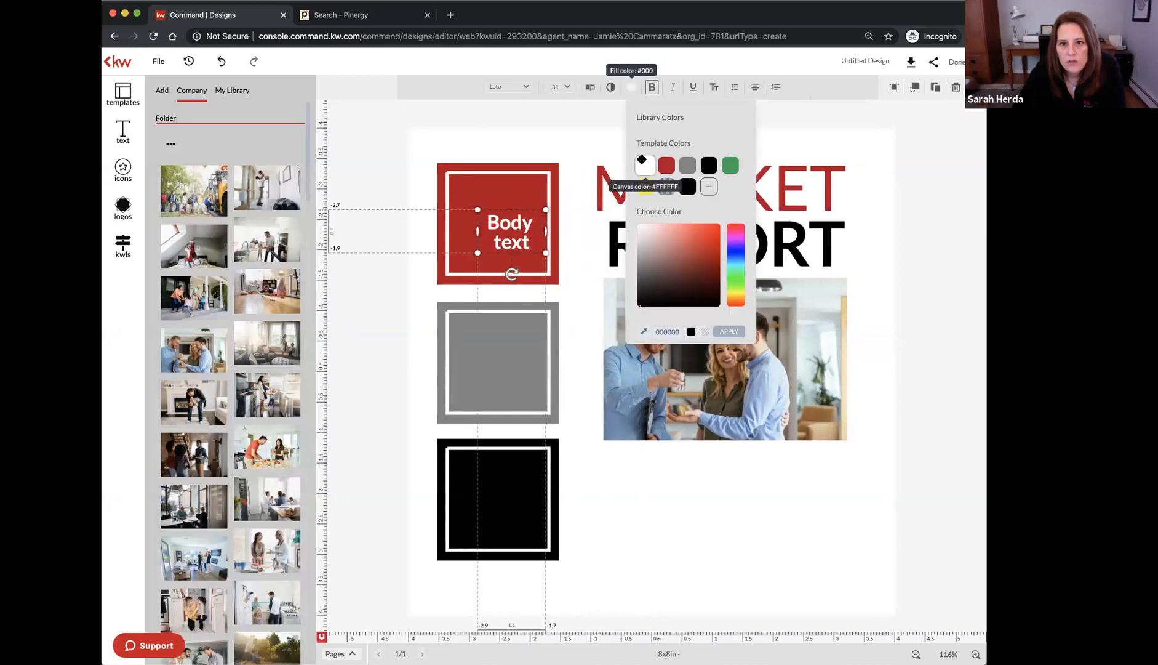
left_click_drag(504, 225, 497, 196)
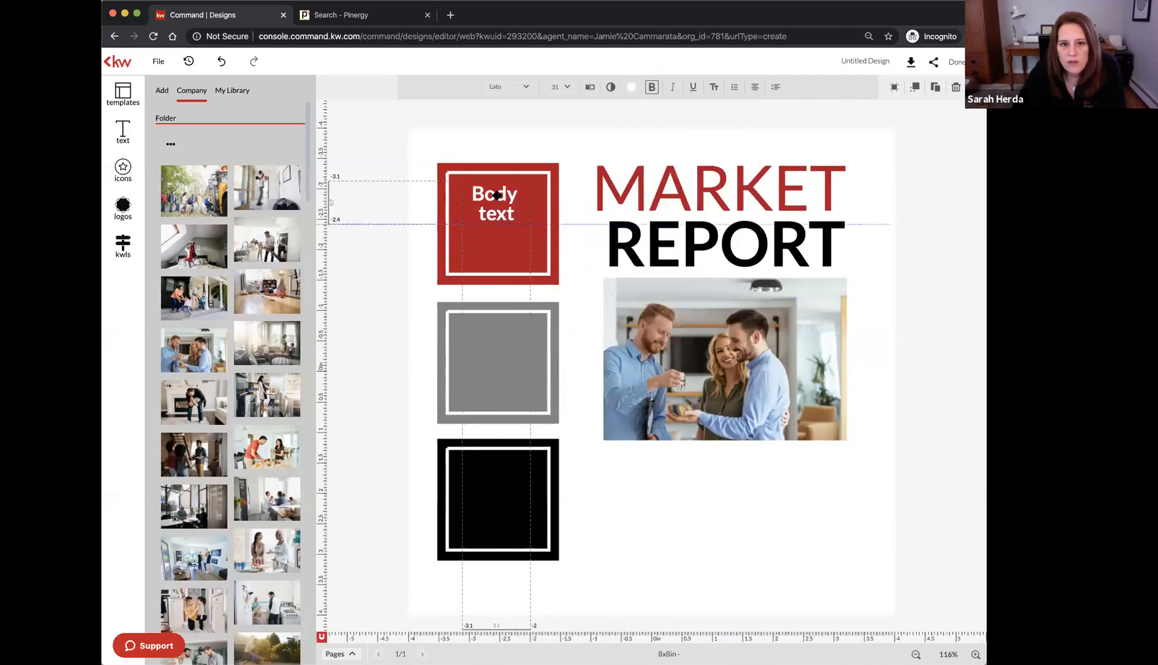
Replace the placeholder with '5' over 'NEW LISTINGS' and widen the box so it fits
double_click(496, 194)
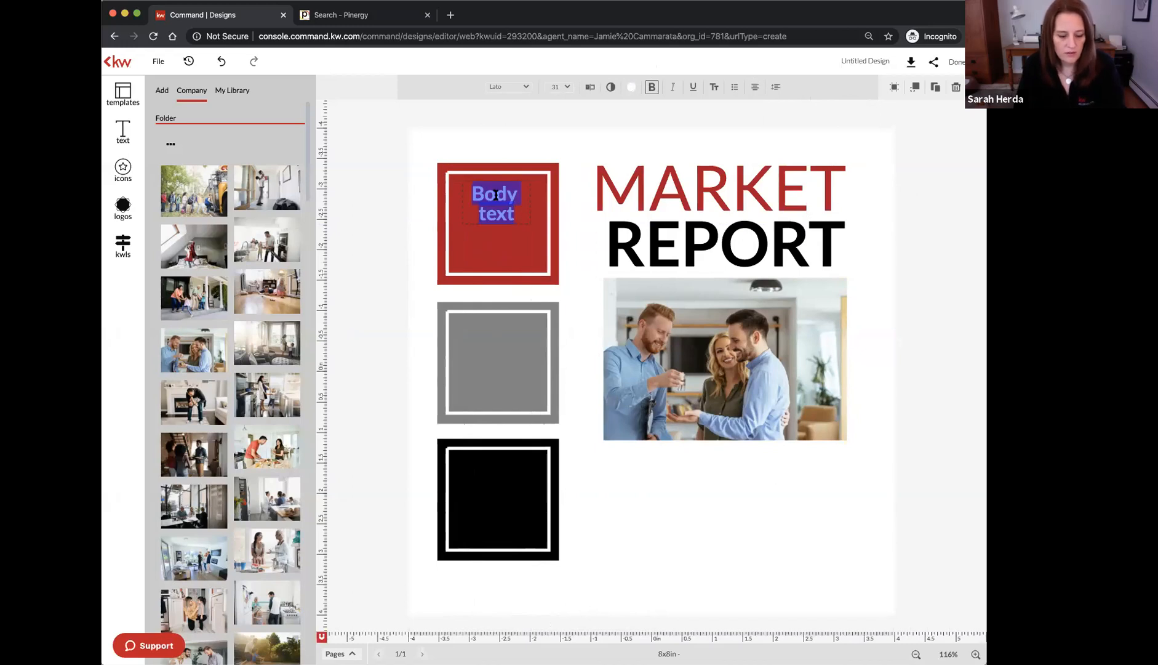
type("5")
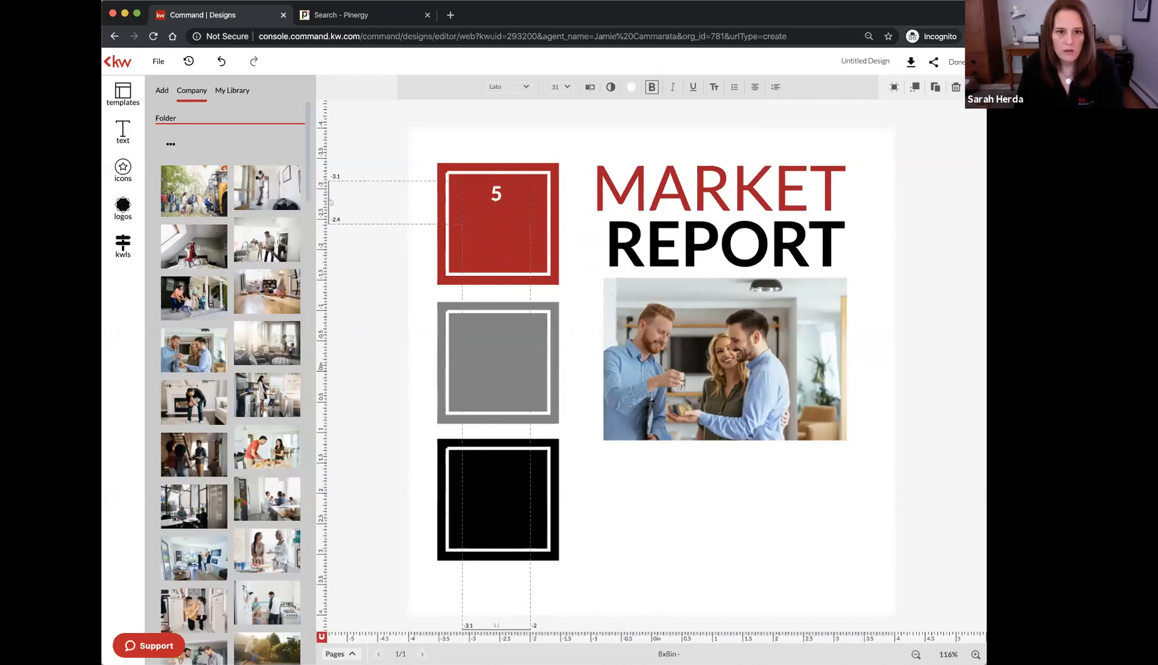
type("TOT")
key("BackSpace")
key("BackSpace")
key("BackSpace")
key("BackSpace")
type("N")
key("BackSpace")
key("Return")
type("NEW LIS")
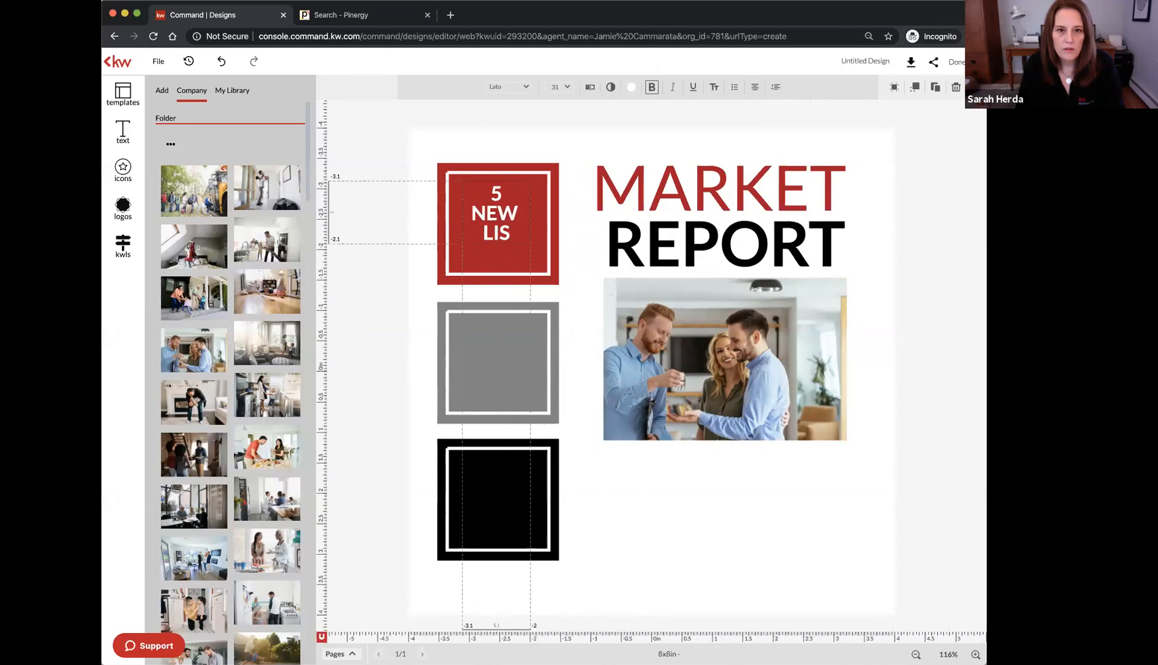
type("TINGS")
left_click(434, 216)
left_click_drag(529, 222, 545, 222)
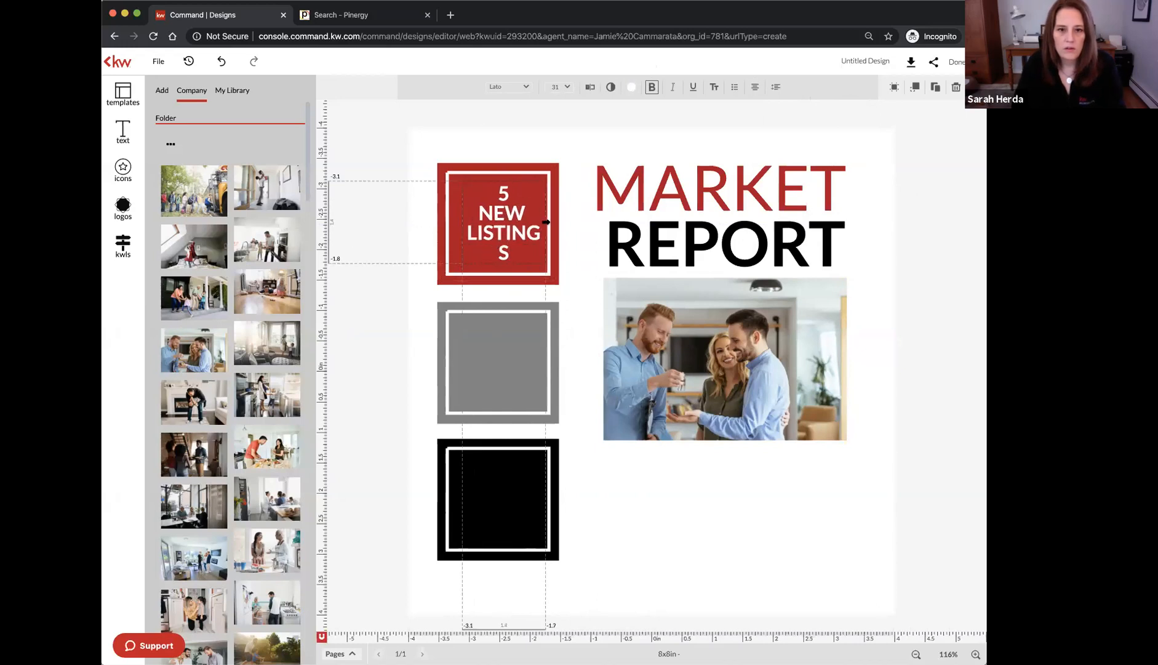
left_click_drag(462, 223, 455, 223)
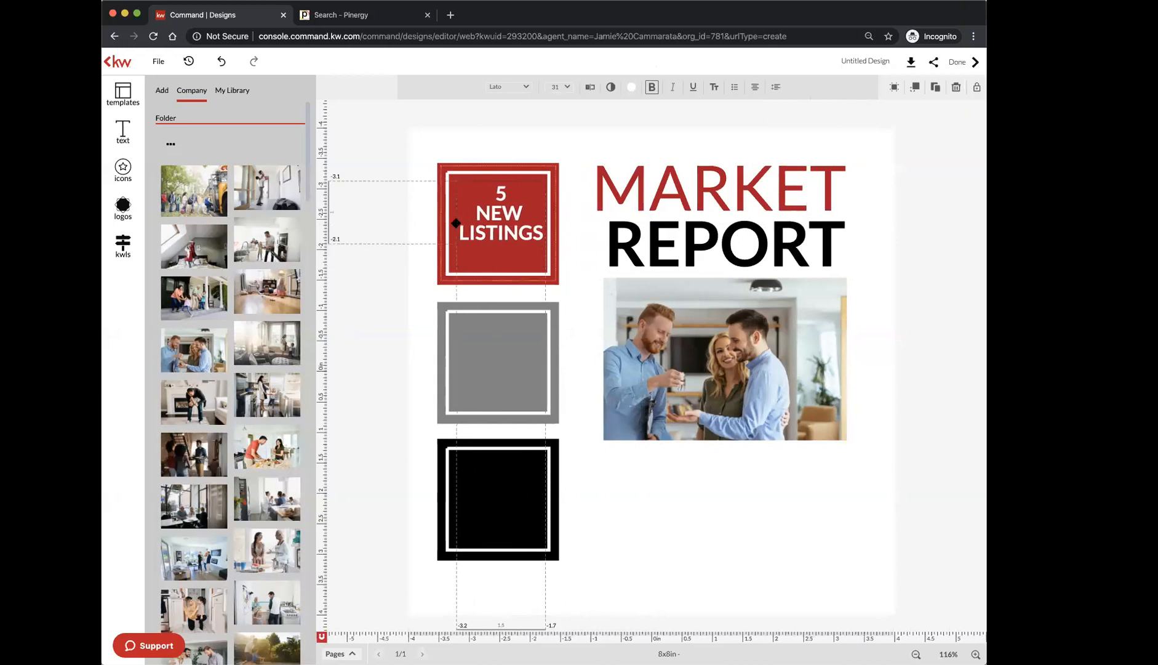
left_click(501, 196)
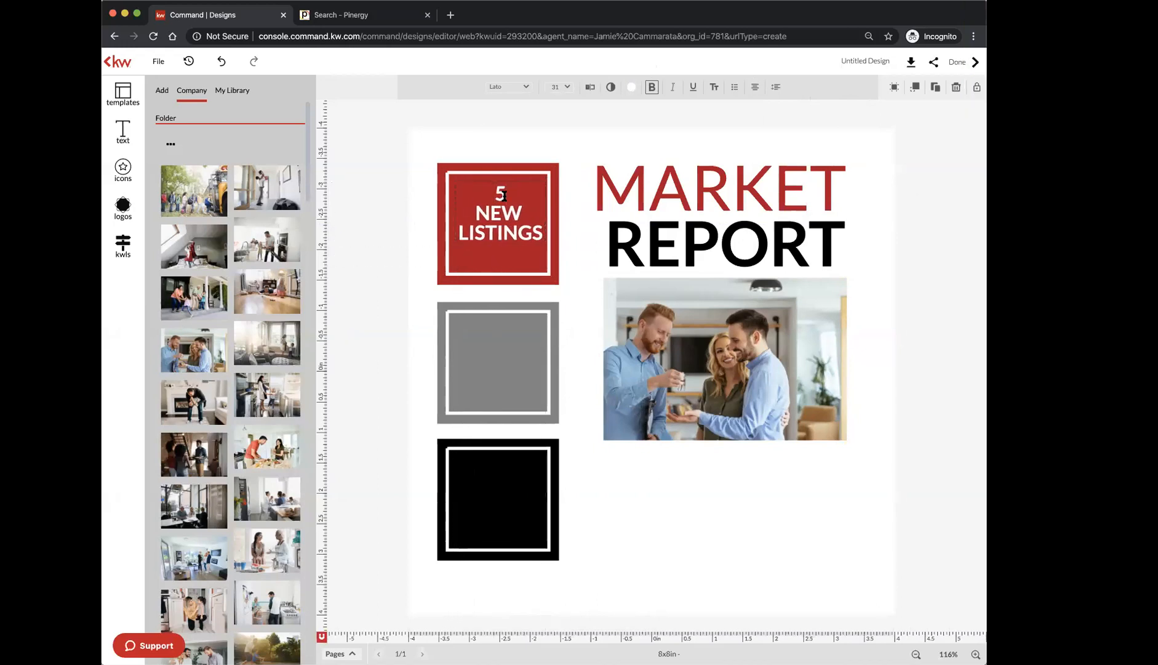
key("Return")
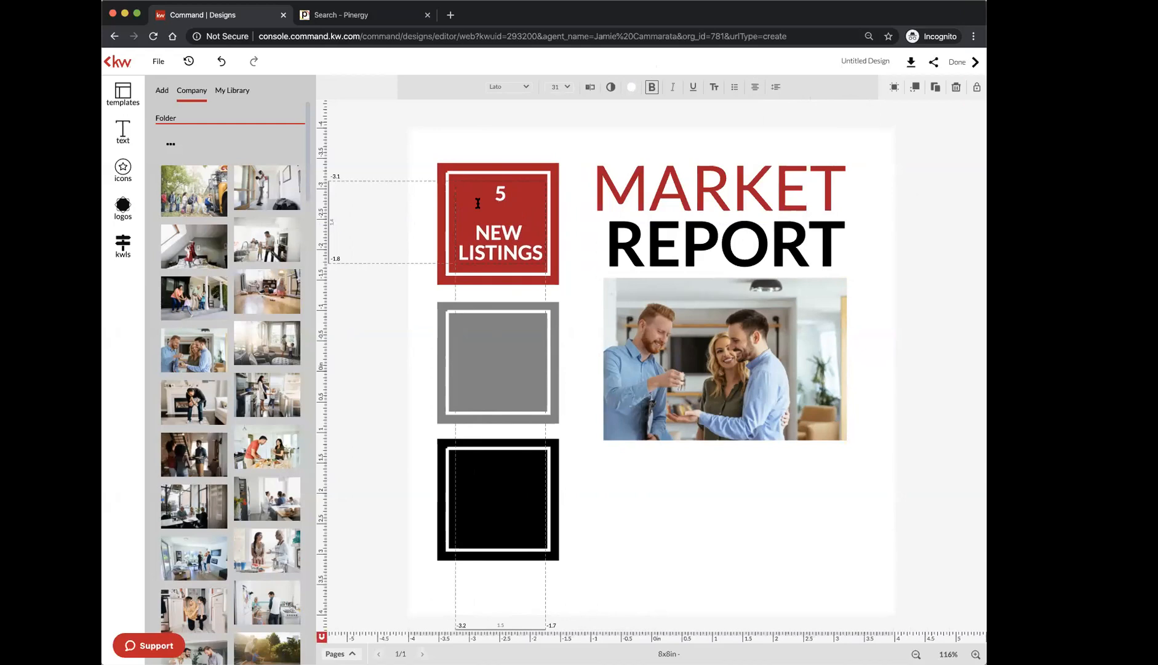
left_click(366, 226)
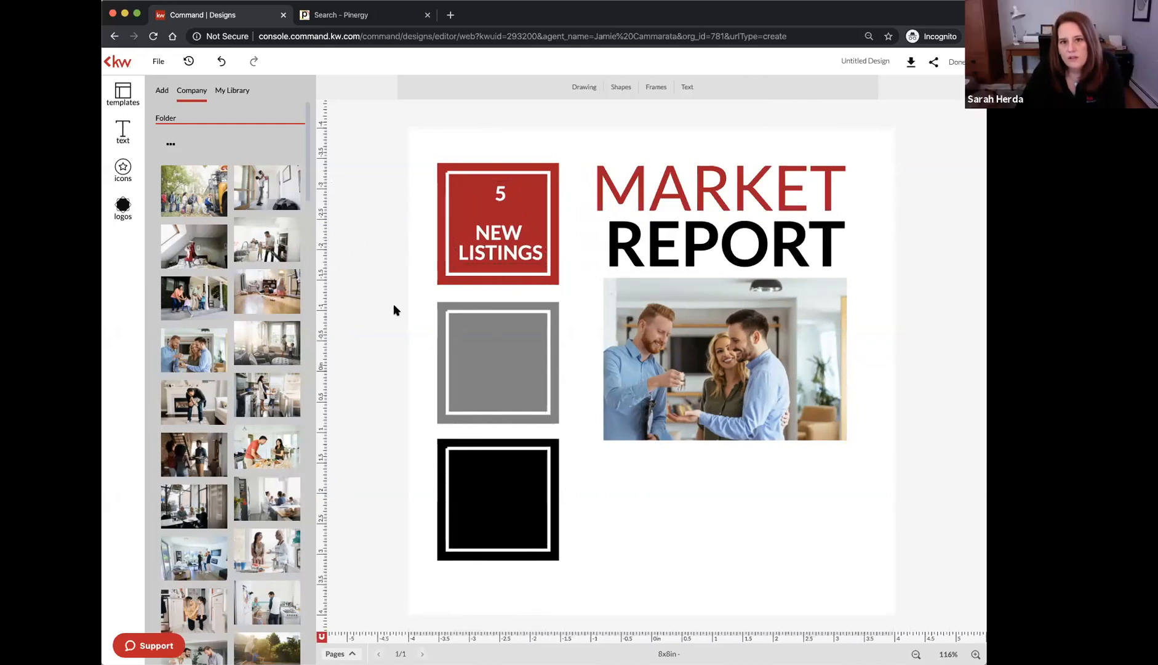
Enlarge the 5 in the red square to 42 pt
double_click(491, 222)
double_click(500, 193)
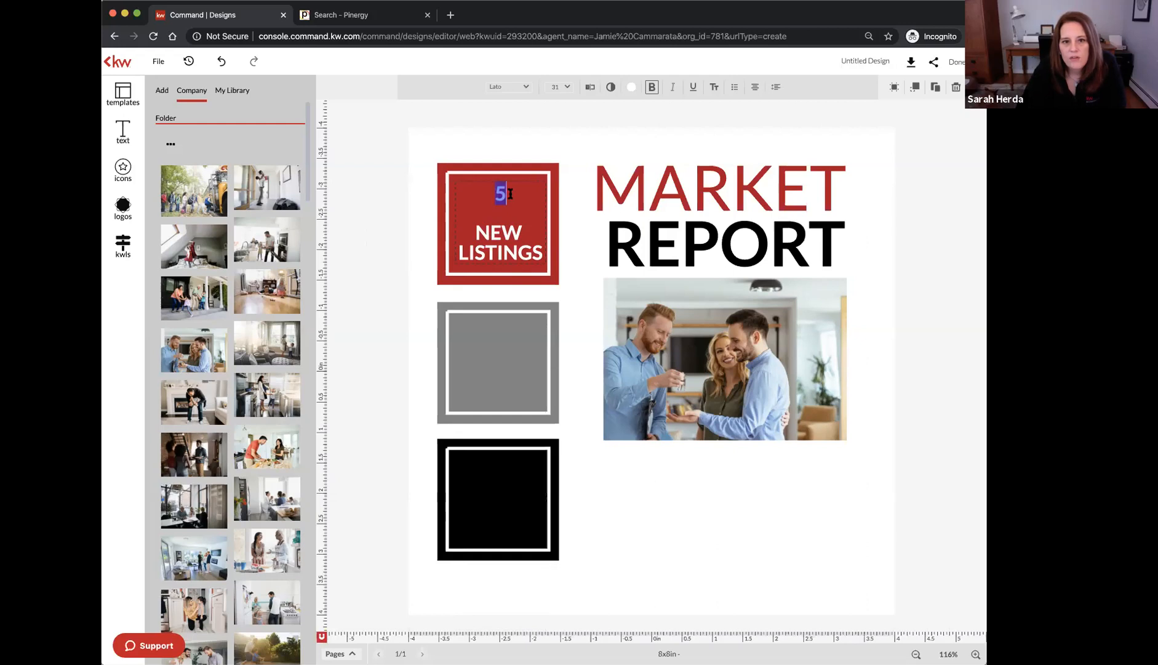
left_click(559, 87)
scroll(559, 232, "down", 2)
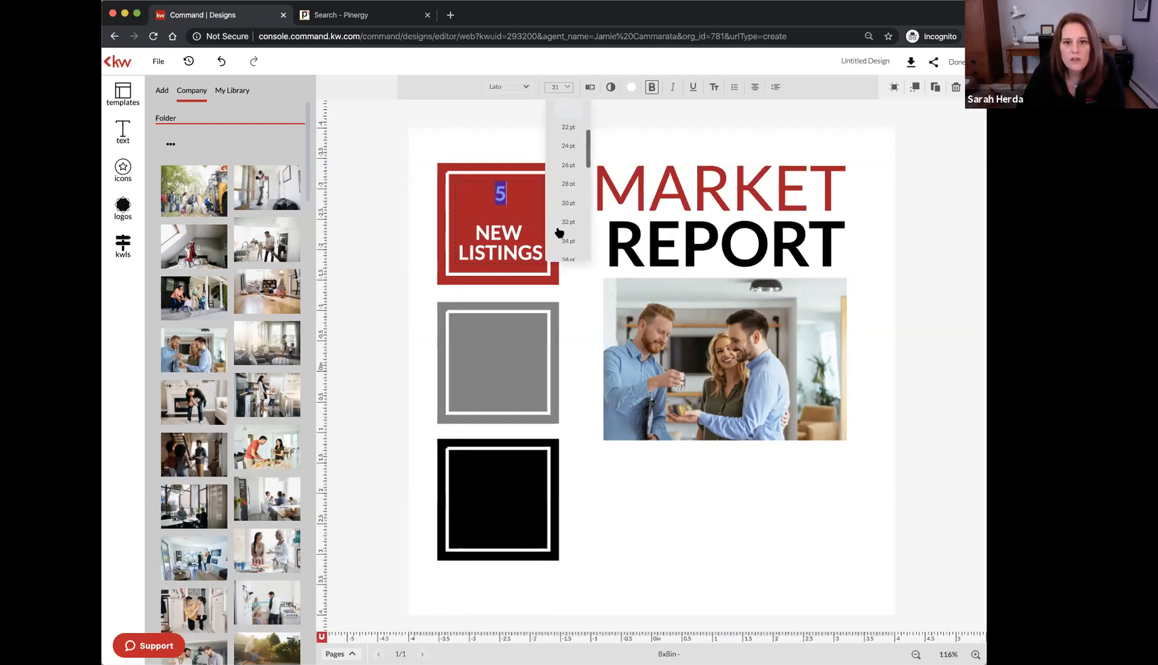
left_click(563, 231)
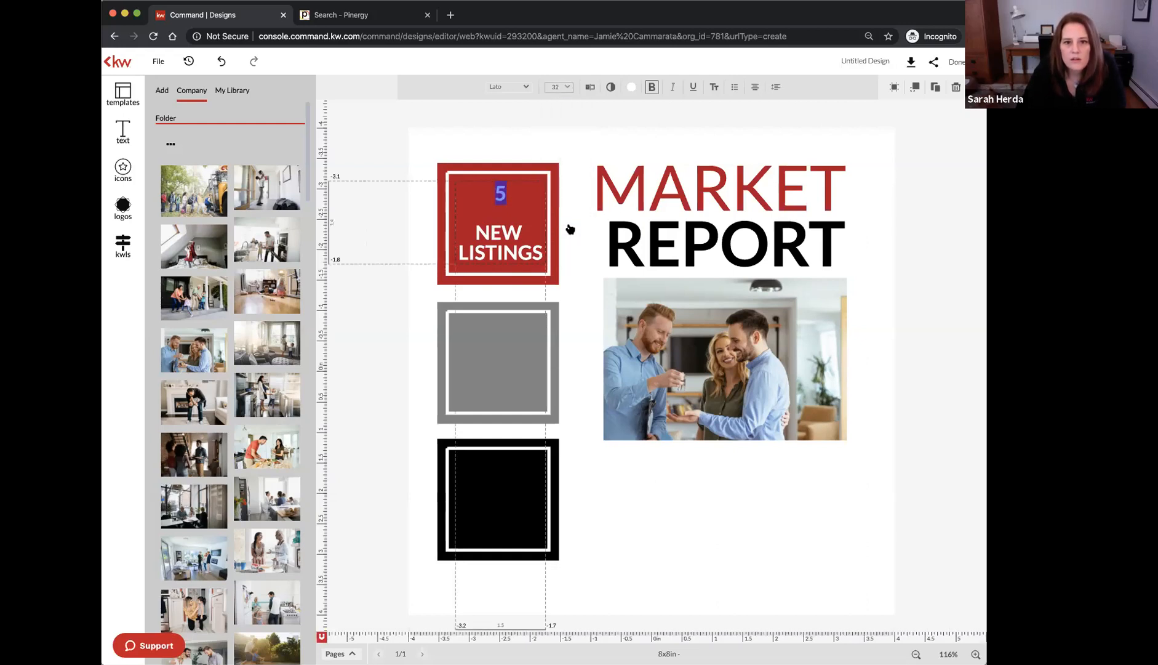
left_click(567, 87)
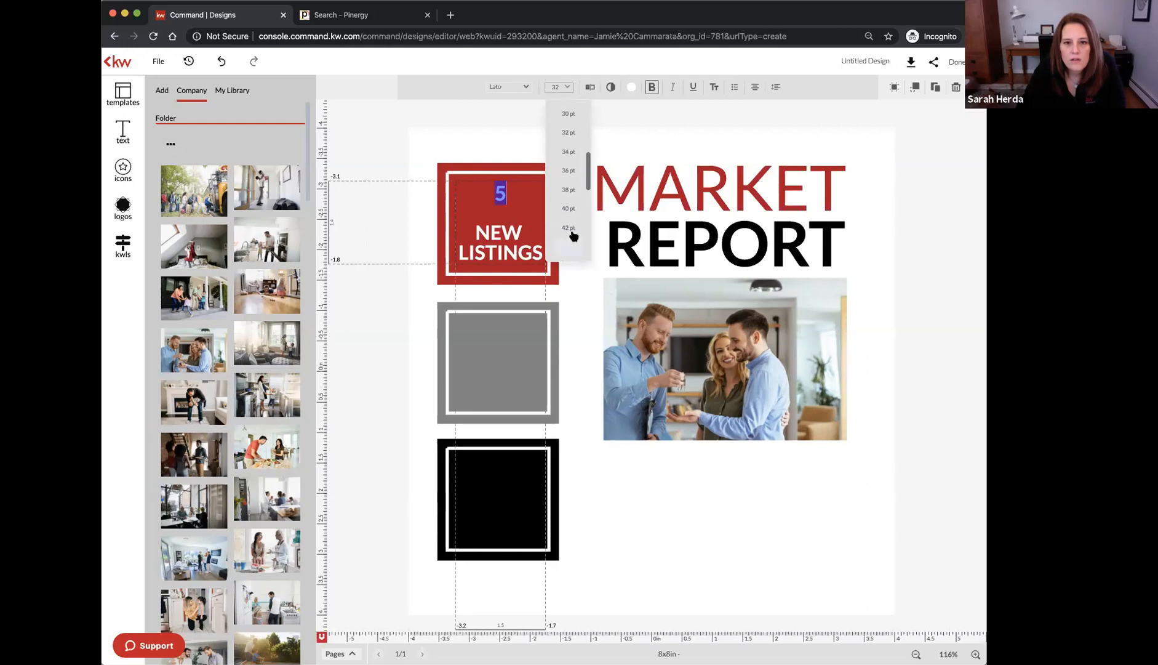
left_click(571, 244)
Tighten the line spacing of the NEW LISTINGS text to -10
left_click(357, 234)
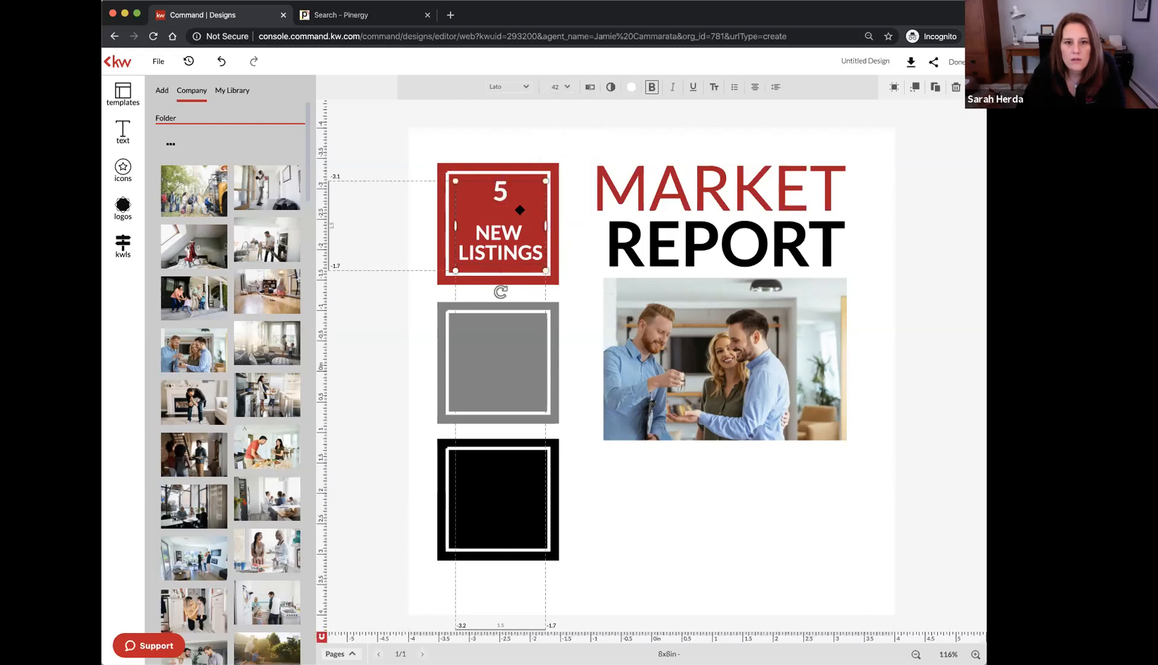
double_click(506, 212)
left_click(507, 197)
left_click_drag(490, 219, 479, 230)
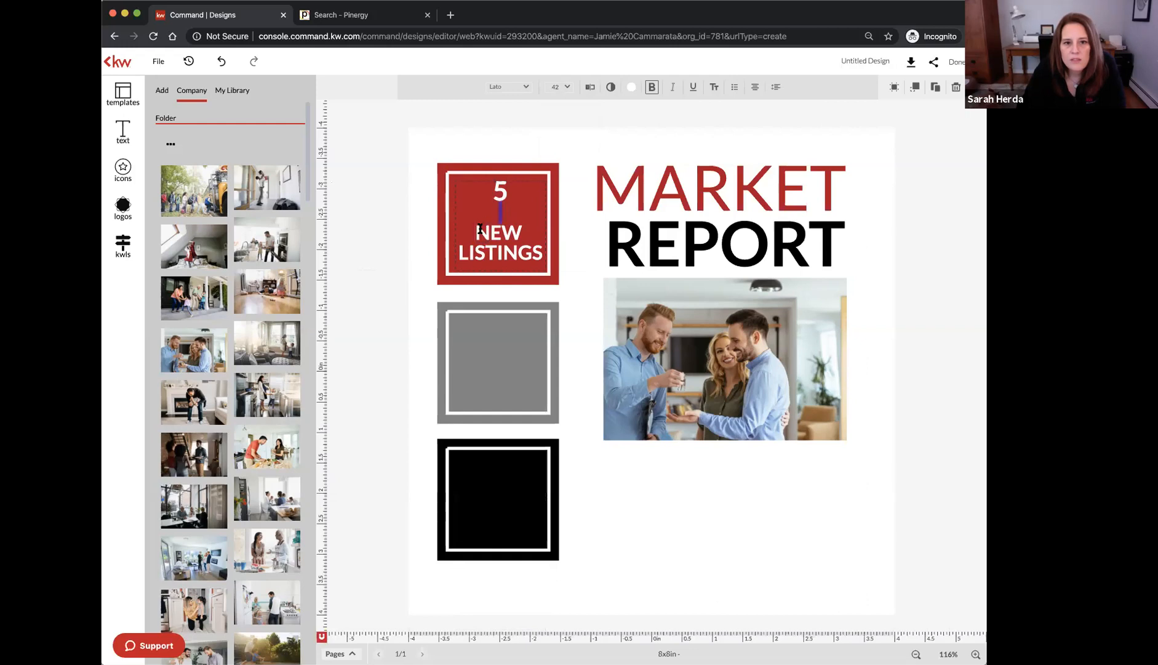
left_click(776, 91)
left_click_drag(796, 121, 796, 122)
left_click(547, 131)
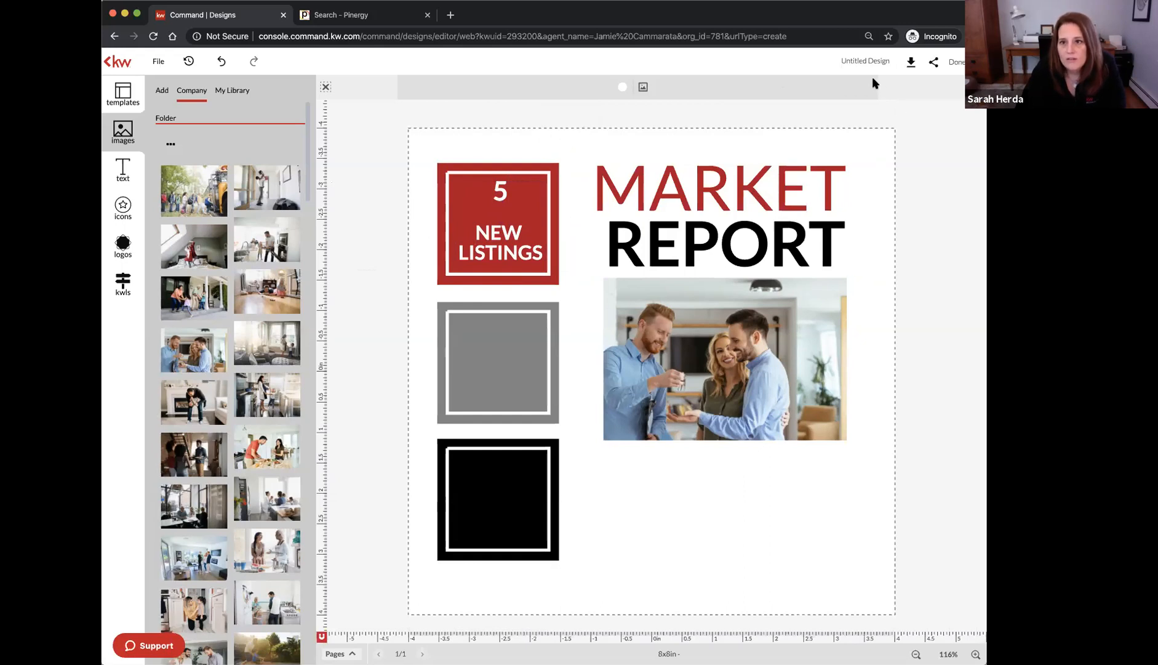
Close the MARKET REPORT design without saving it
left_click(956, 63)
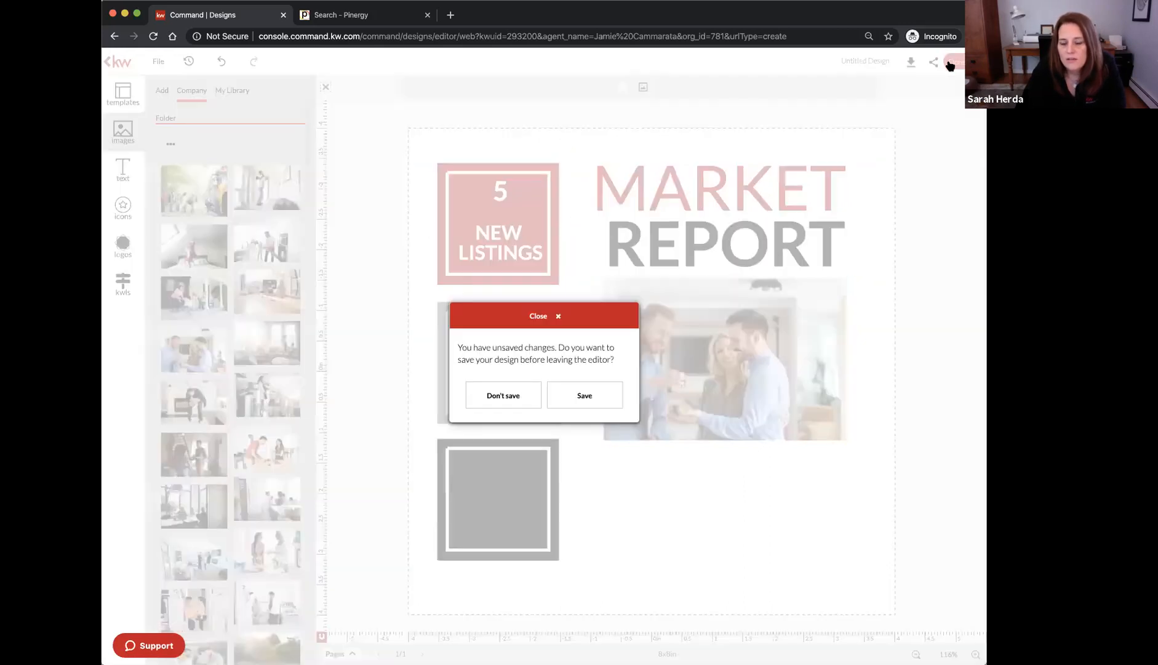
left_click(503, 395)
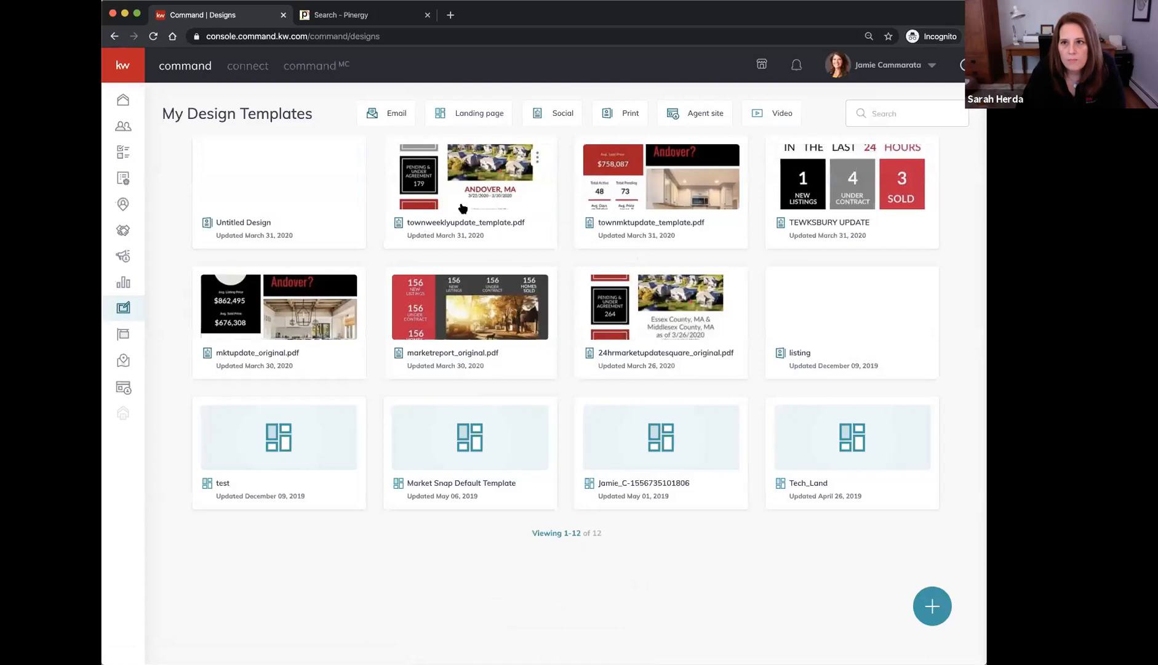
key("super+Tab")
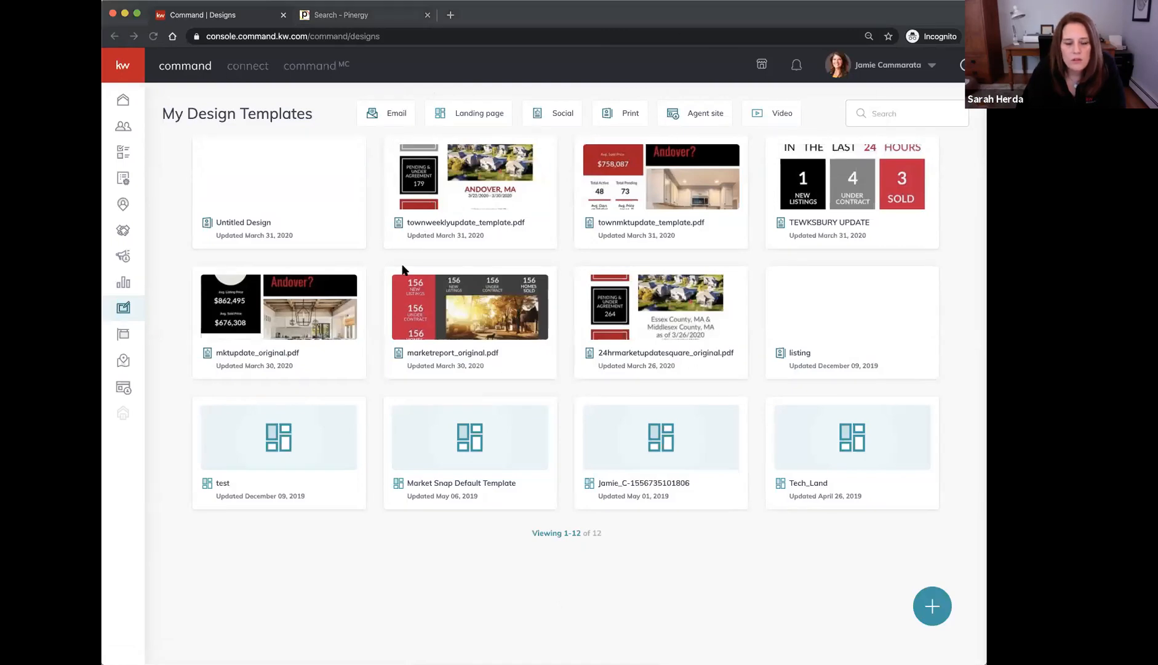
Open the townmktupdate_template.pdf design and bring up its download options
left_click(654, 176)
left_click(654, 177)
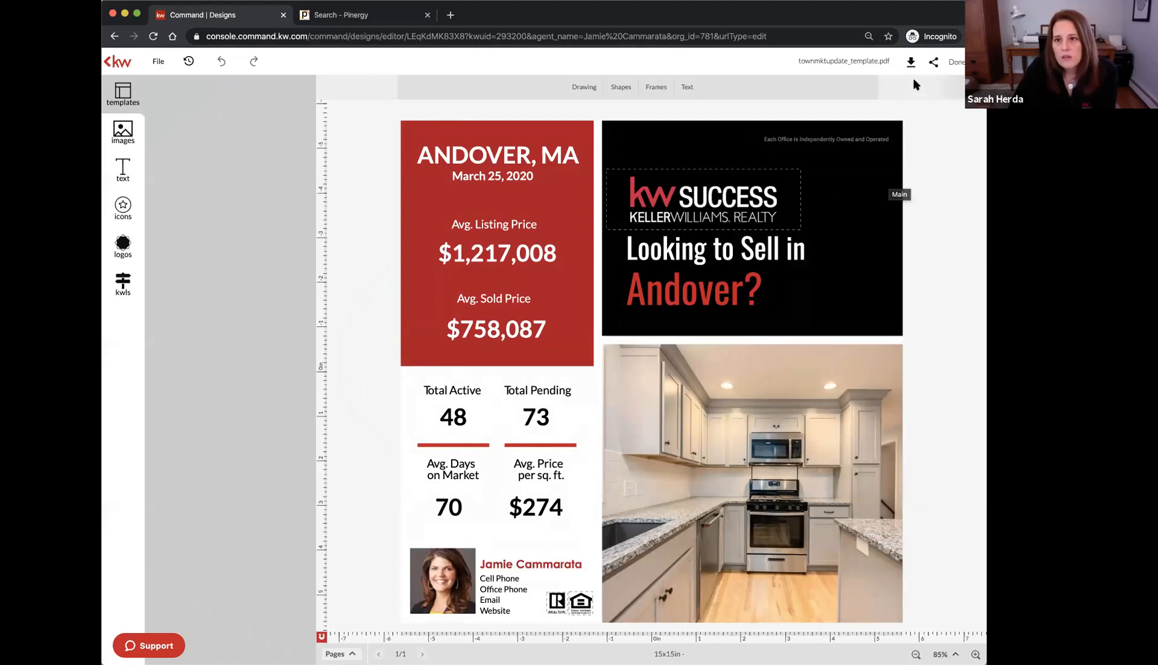
left_click_drag(799, 61, 894, 61)
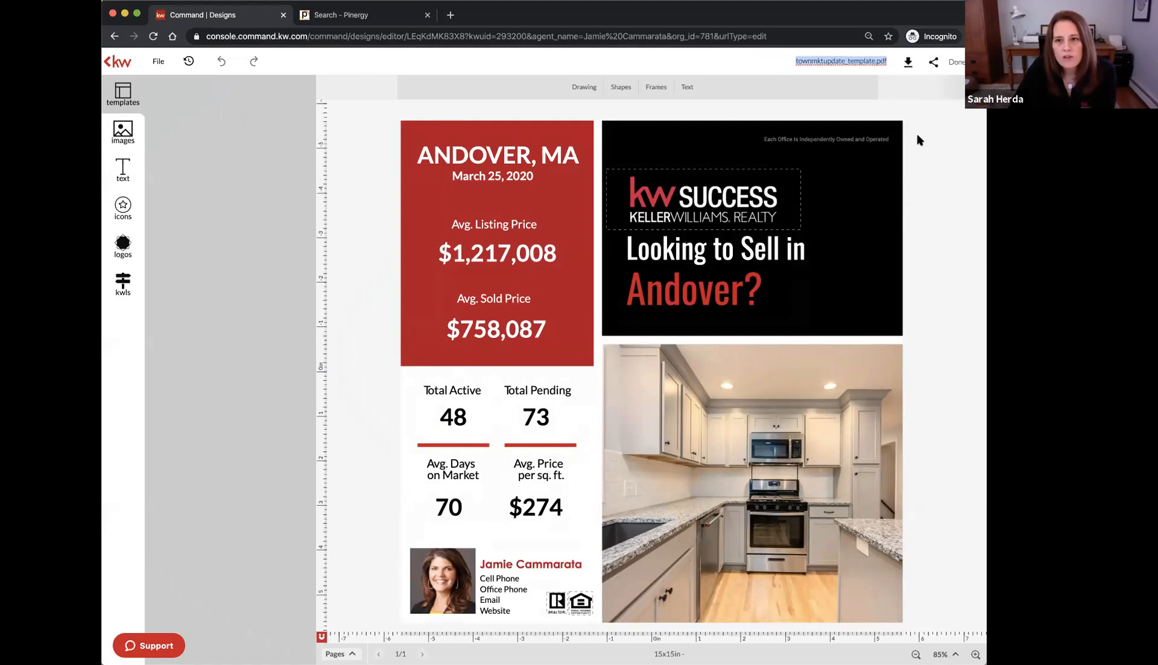
left_click(882, 62)
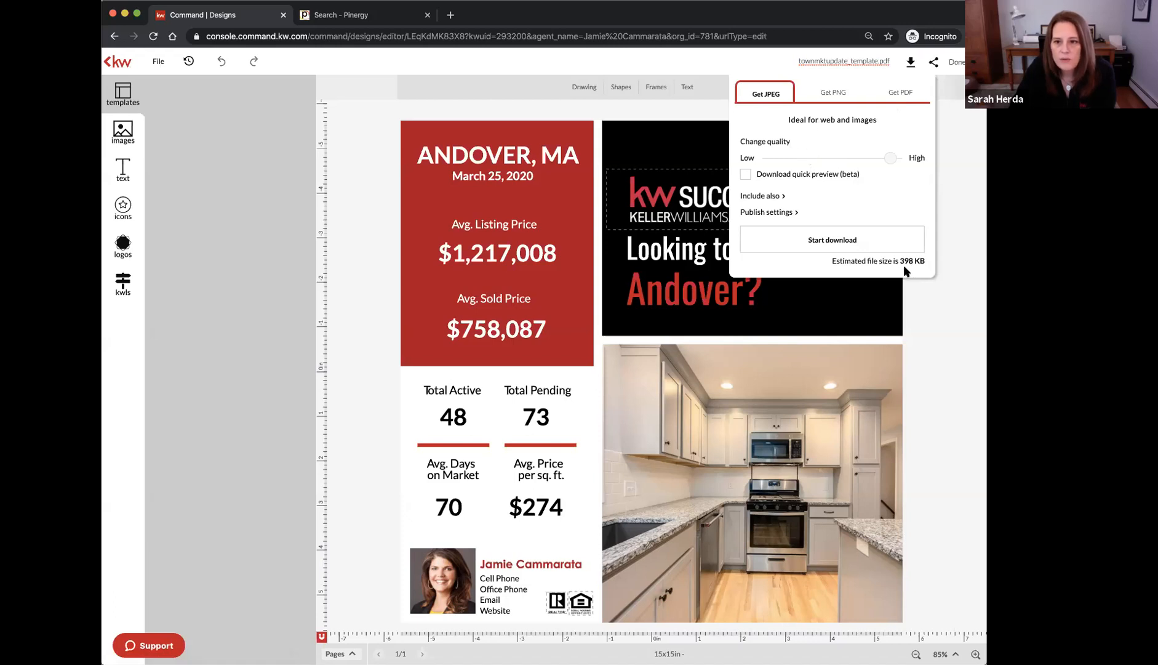
Download the Andover market update as a PNG
left_click(825, 98)
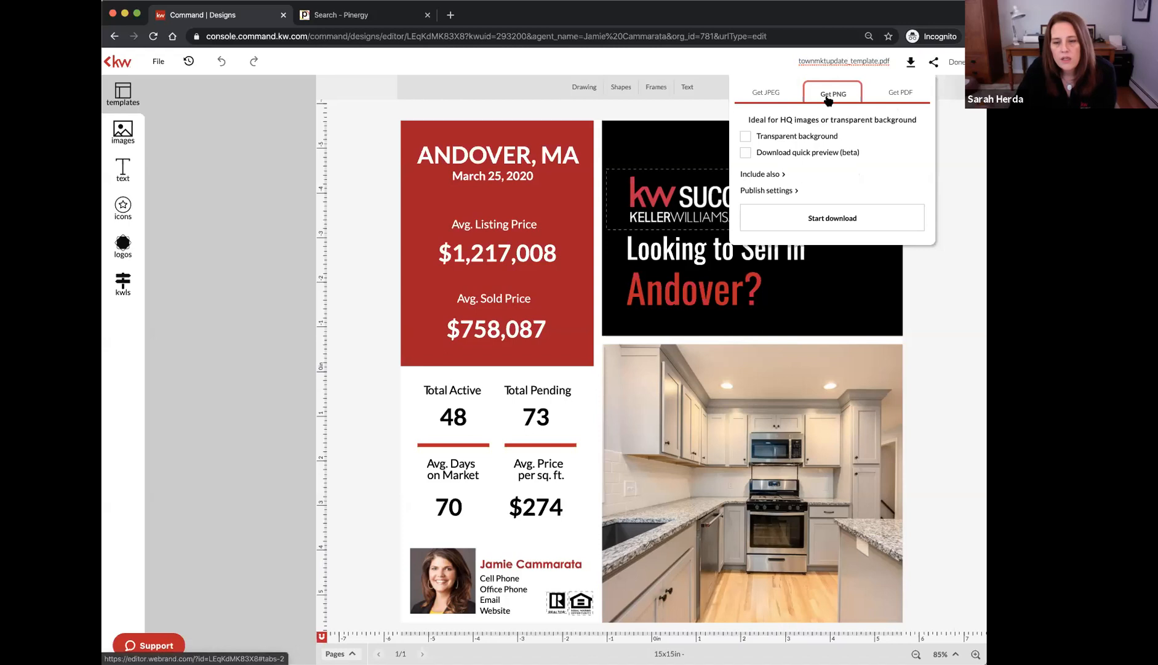
left_click(759, 192)
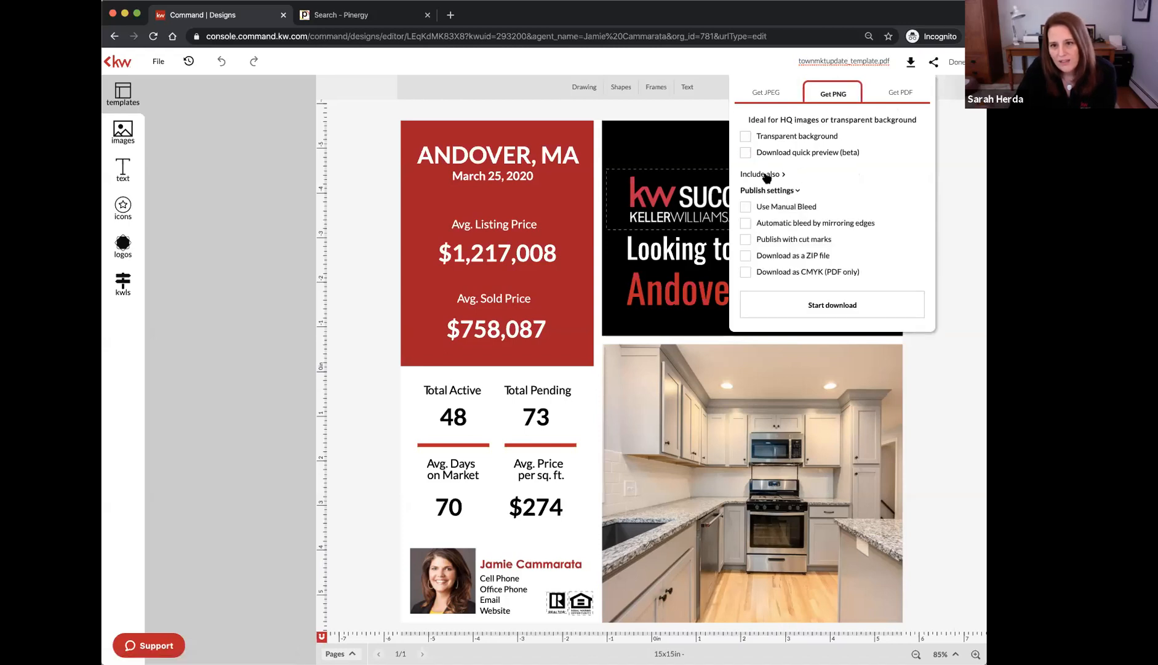
left_click(766, 175)
left_click(767, 174)
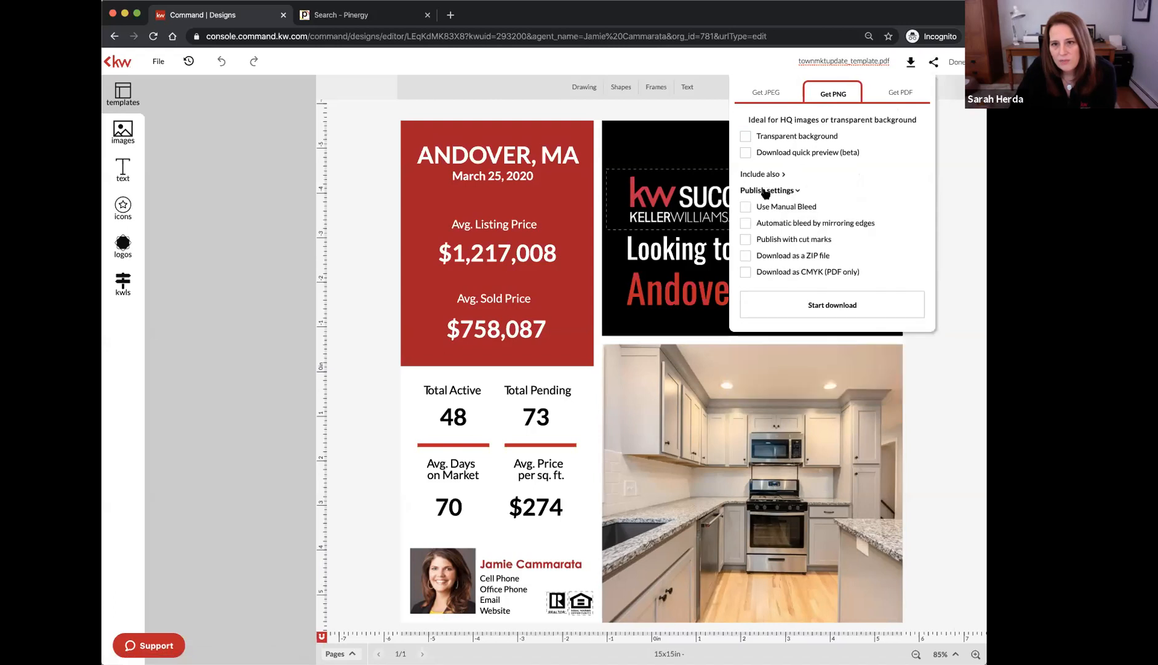
left_click(766, 192)
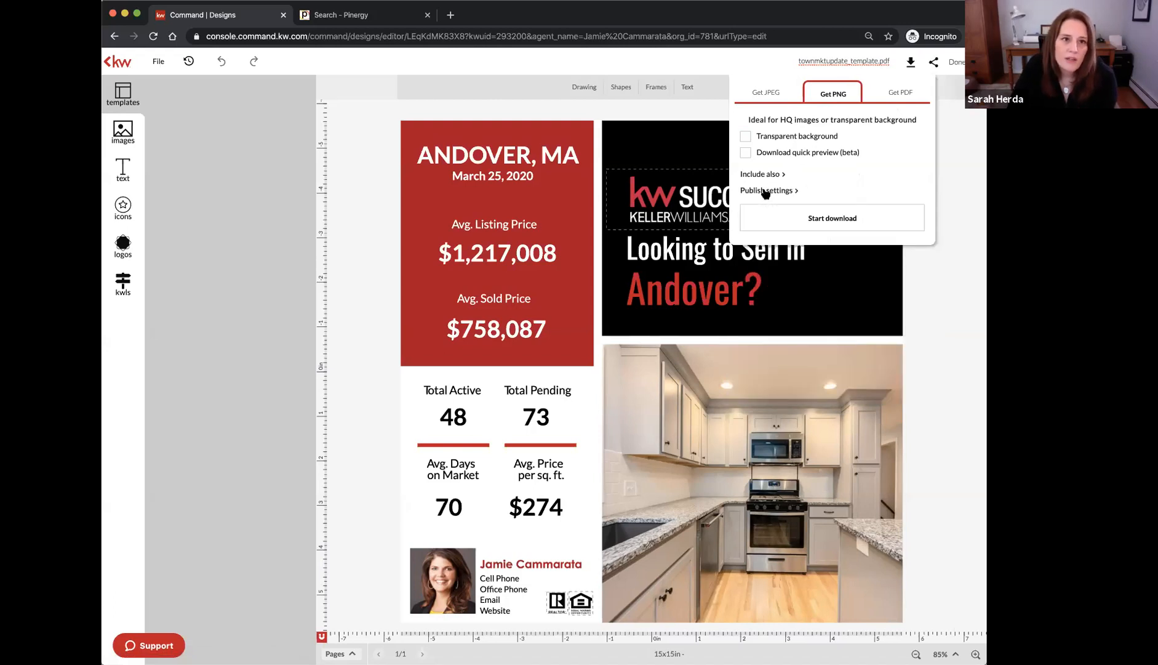
left_click(833, 219)
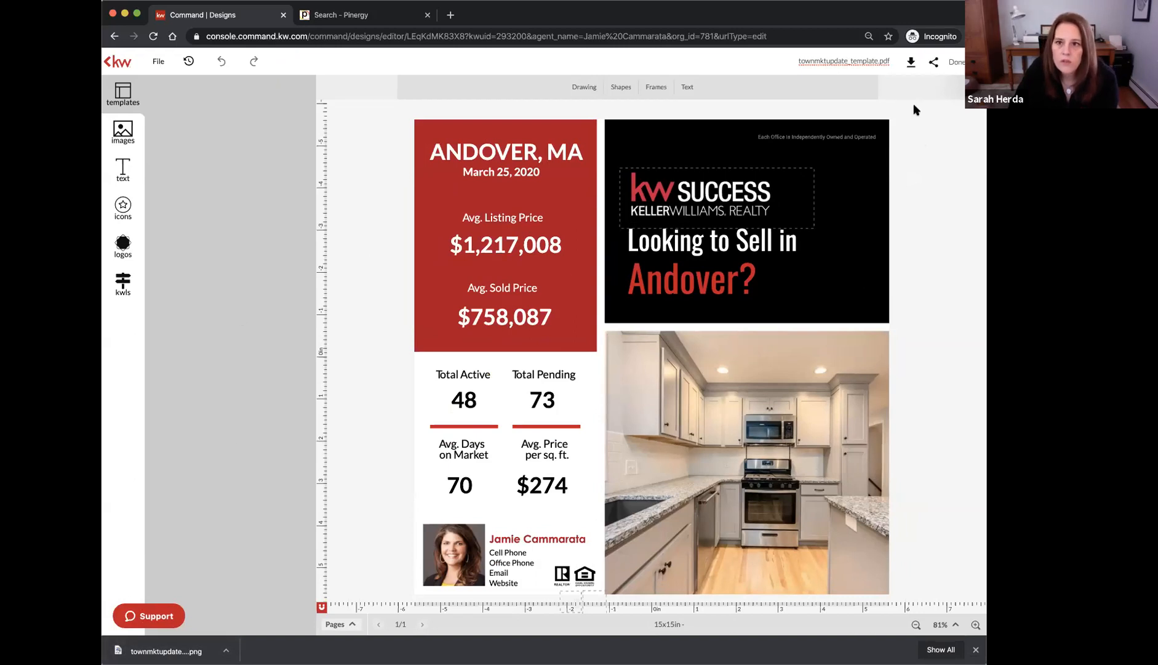
Download the design again as a high-resolution print-quality PDF
left_click(892, 64)
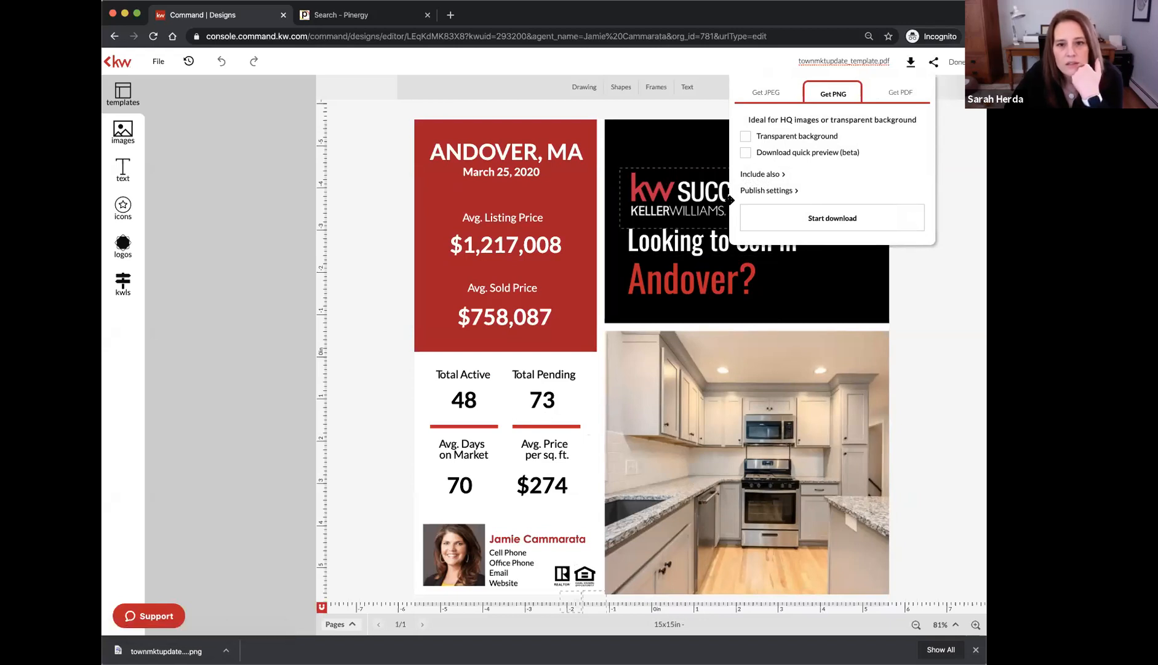
left_click(900, 93)
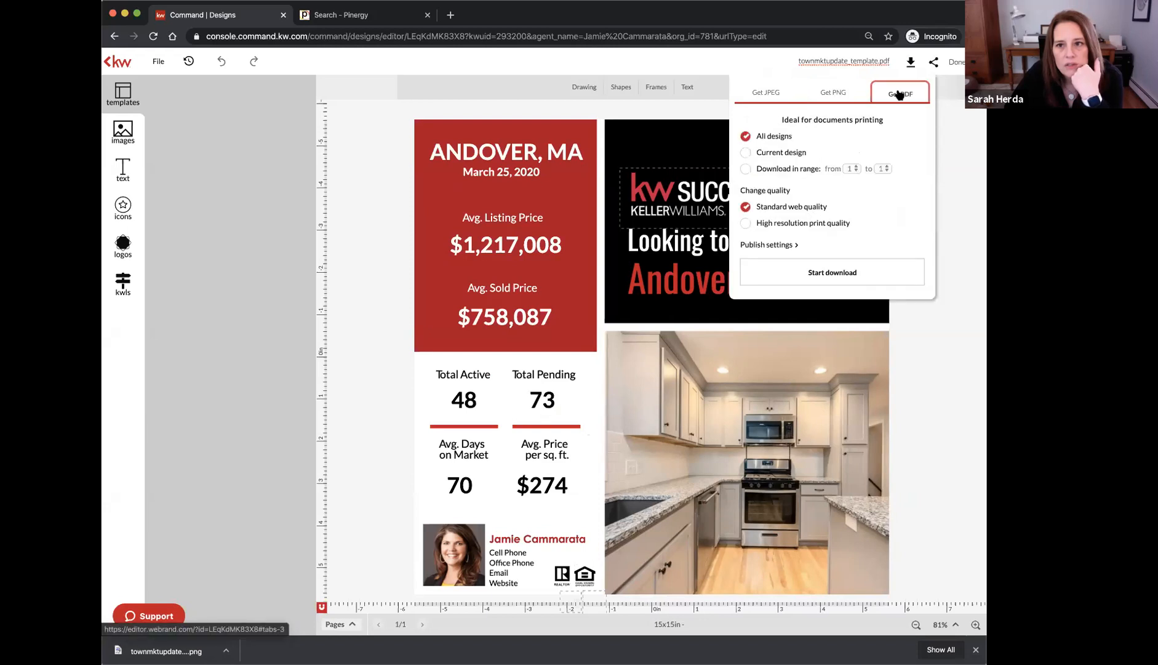
left_click(820, 230)
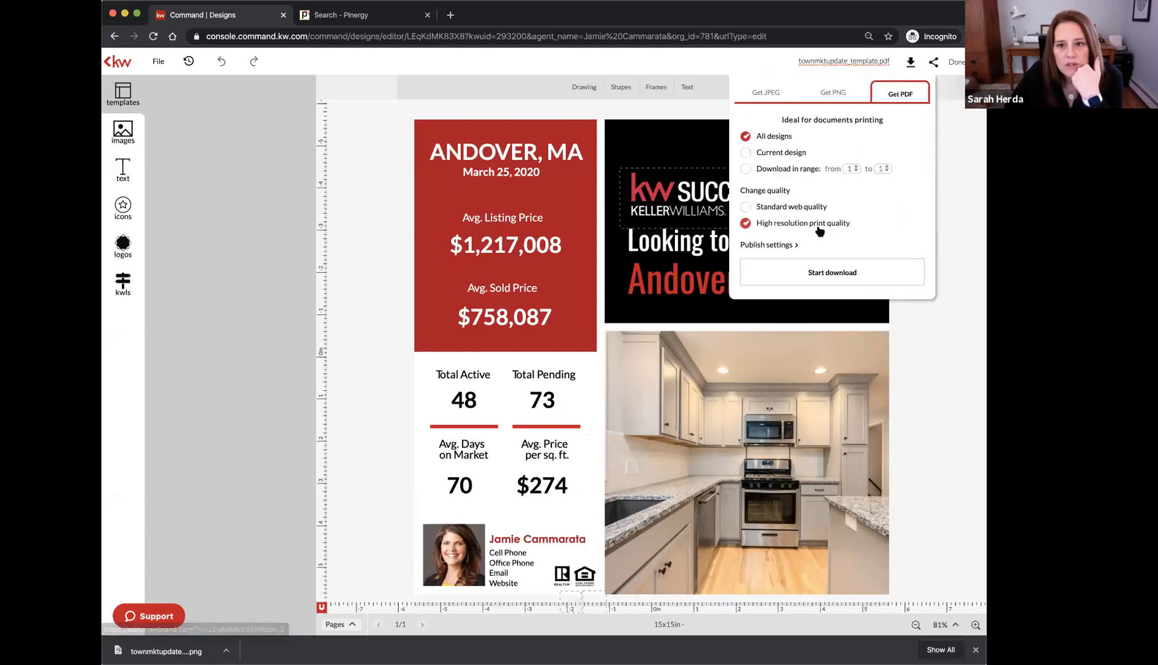
left_click(825, 277)
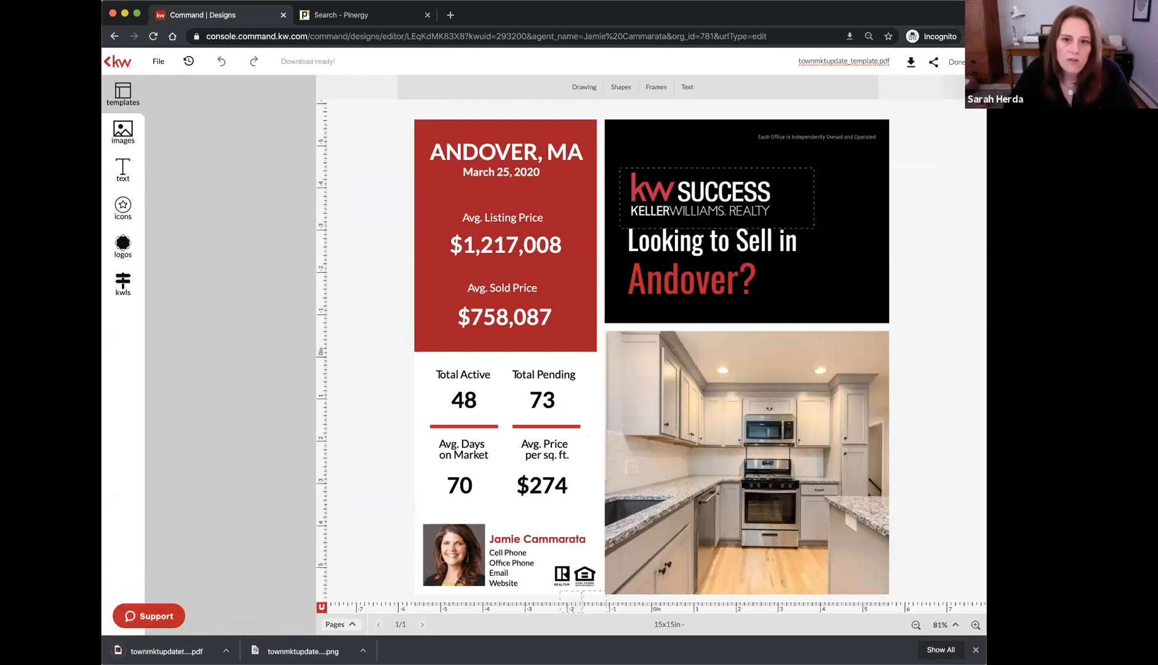
Close the Andover flyer, delete the Untitled Design template, and visit Paid Campaigns
left_click(956, 62)
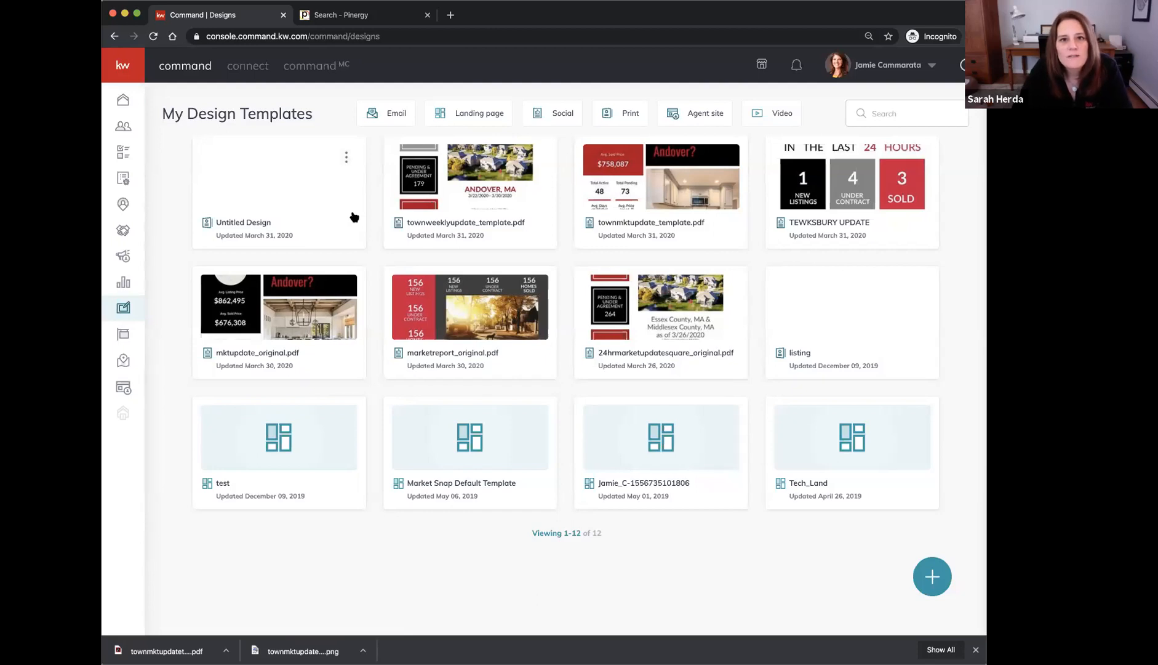
left_click(348, 160)
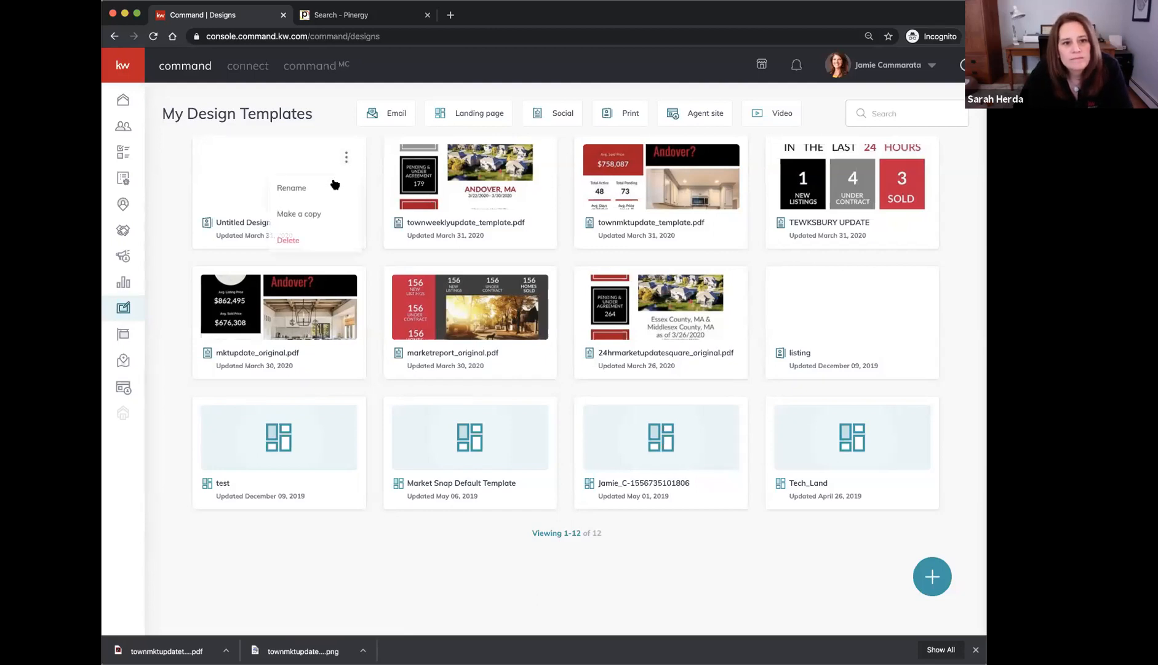
left_click(312, 241)
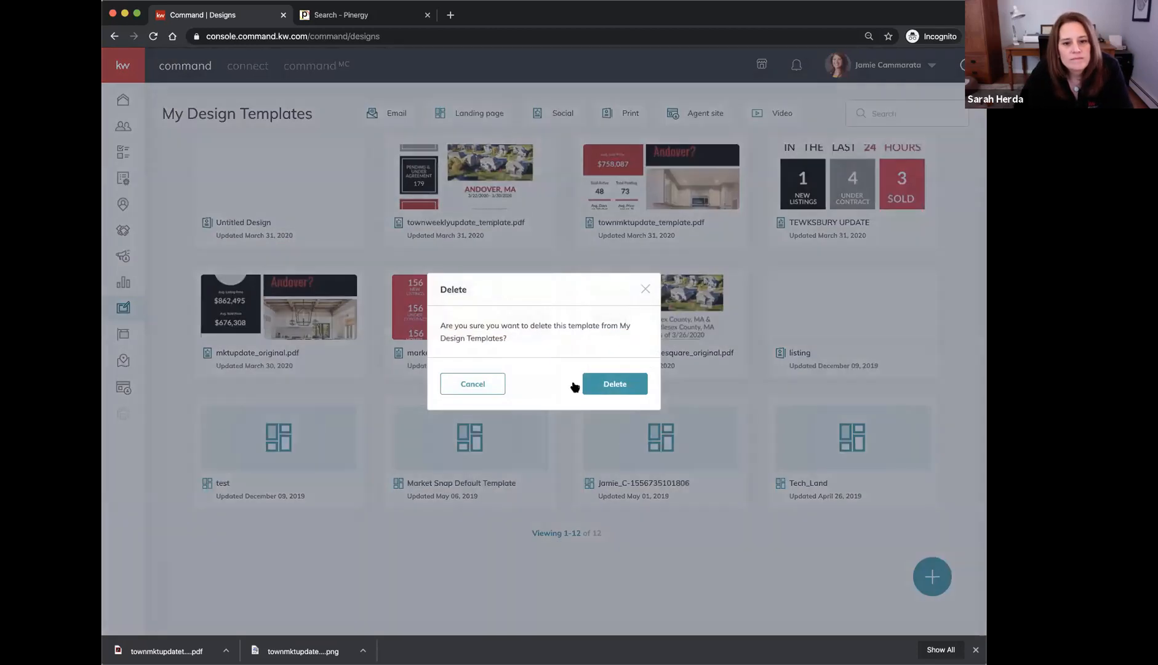
left_click(616, 384)
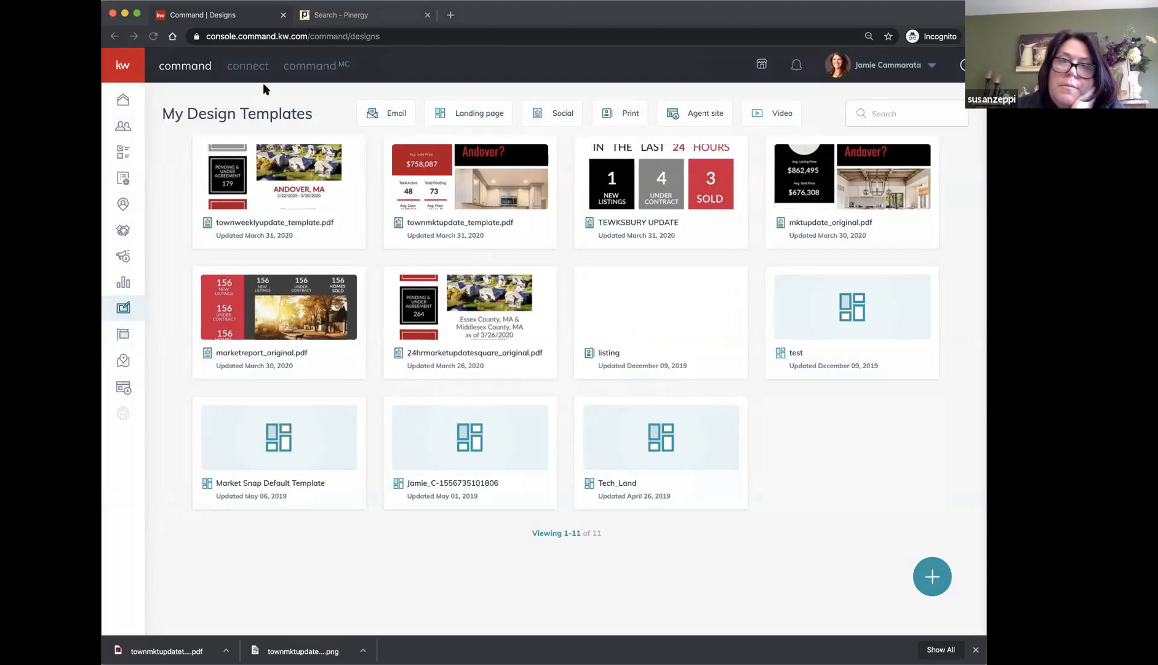
left_click(124, 256)
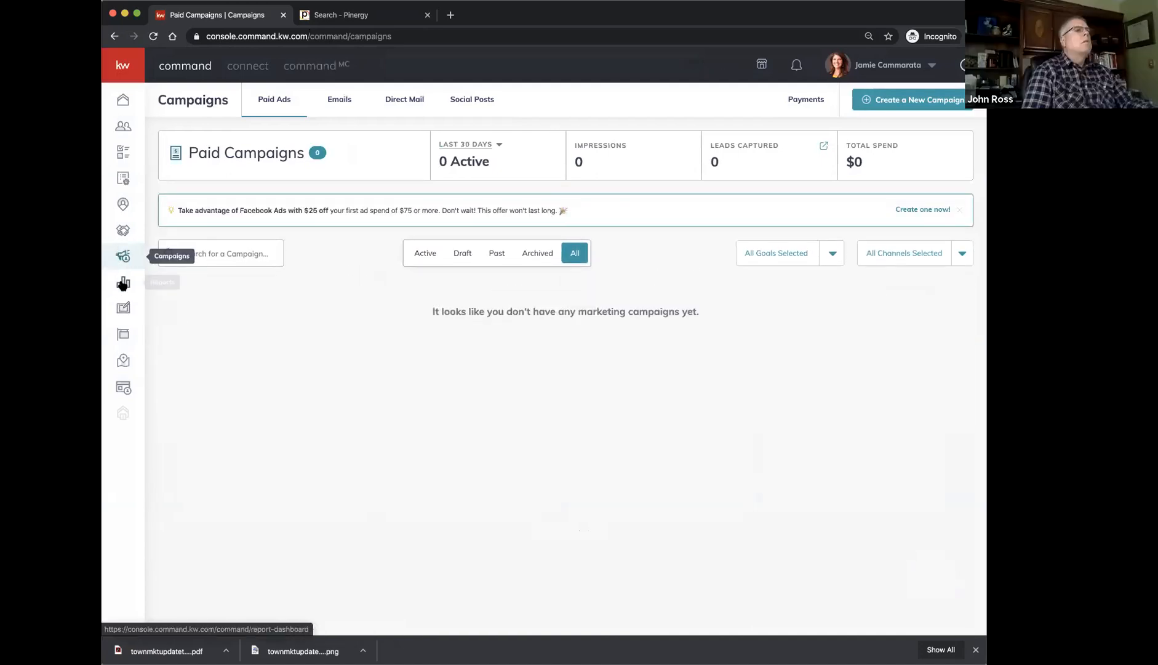
left_click(123, 312)
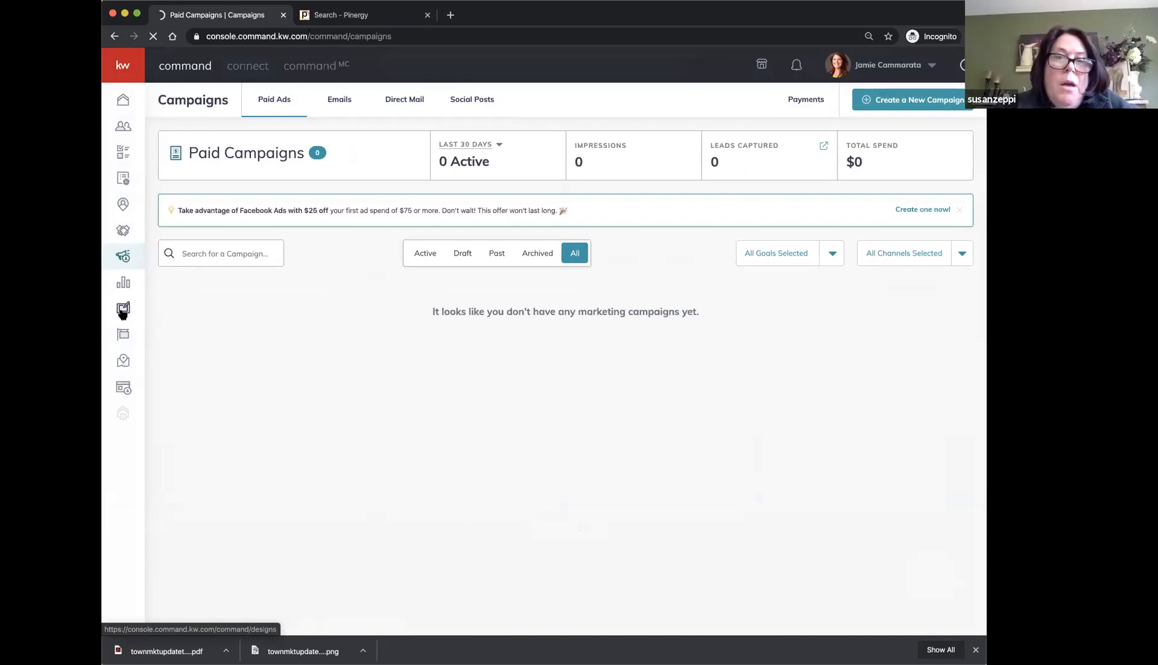